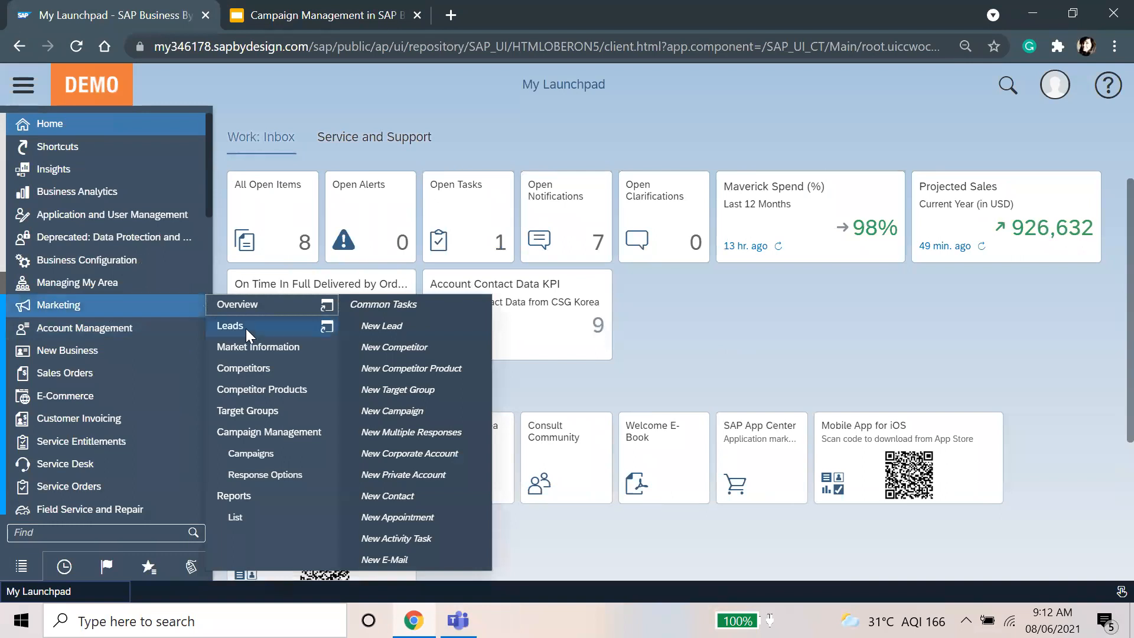
Step: Start a new target group from the Marketing Target Groups list
click(260, 411)
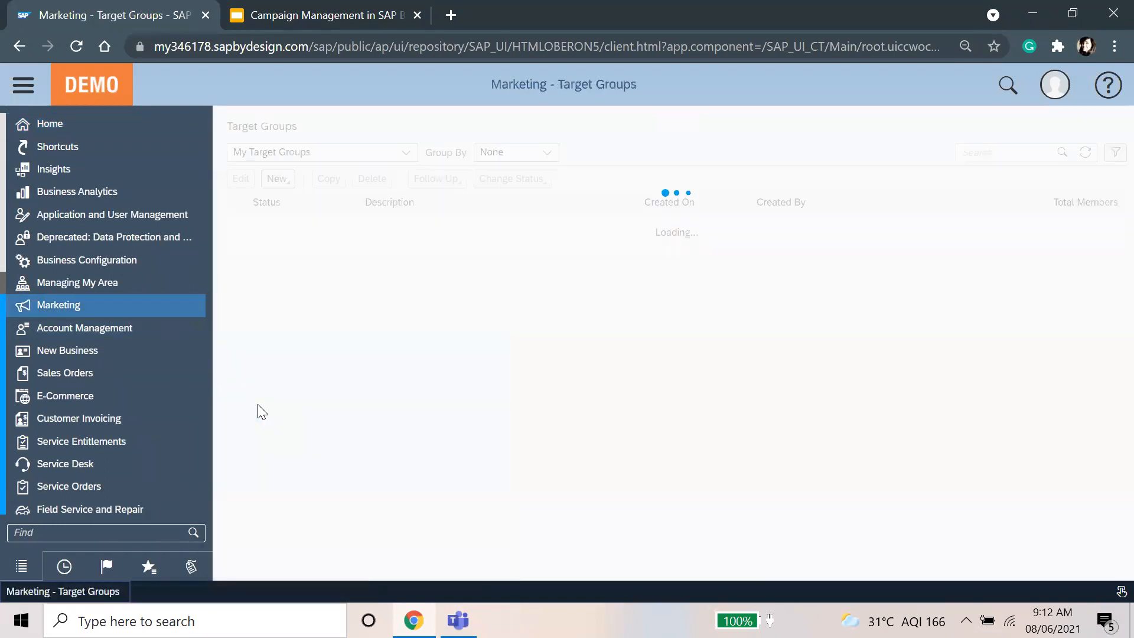
click(18, 86)
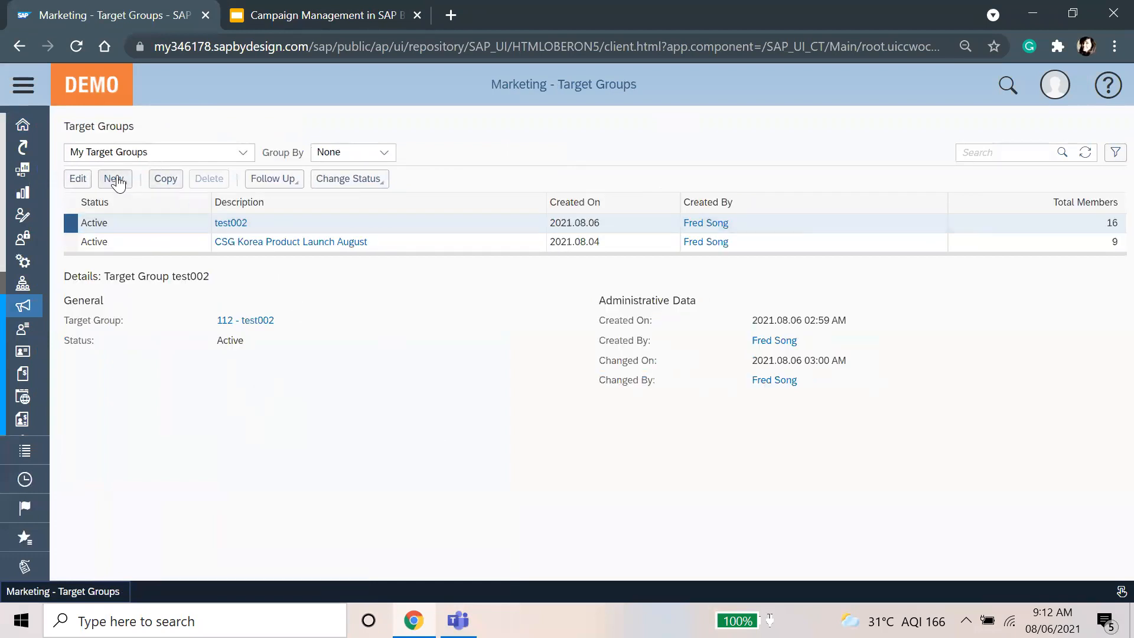
click(118, 182)
click(168, 197)
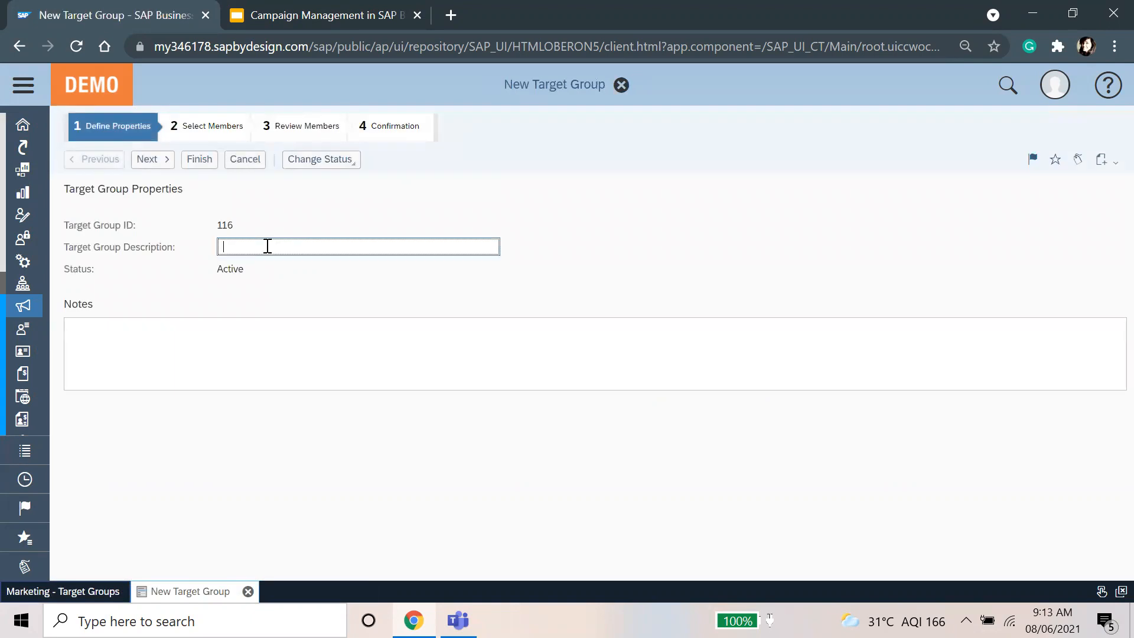
Step: Enter the description 'TG Korea' and proceed to selecting members
key(Caps_Lock)
text(TF)
key(Caps_Lock)
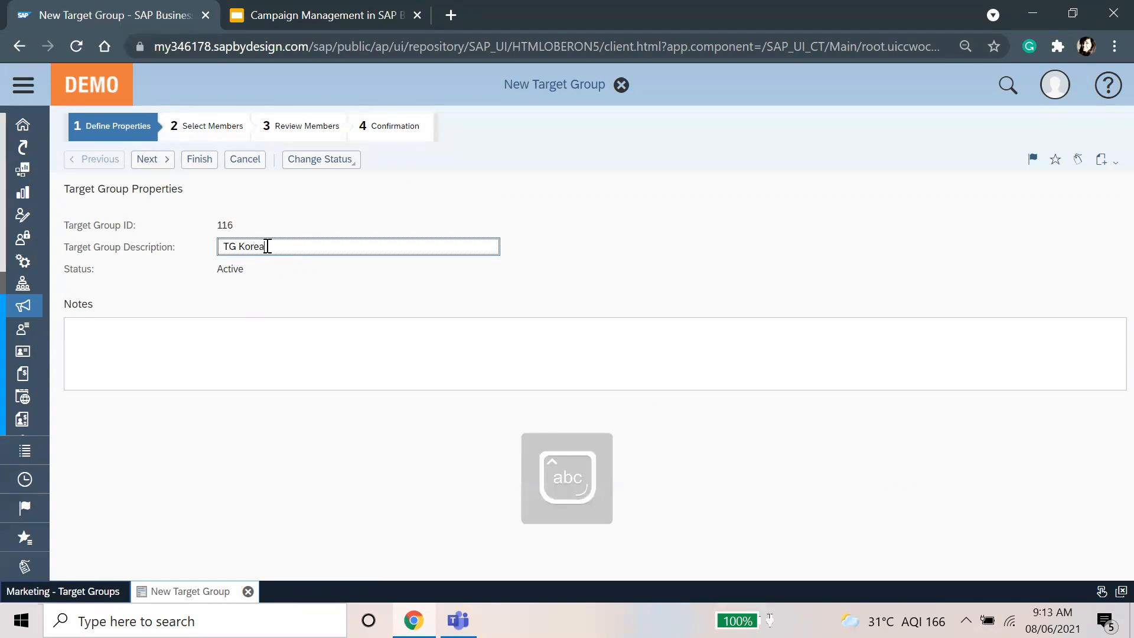
click(152, 161)
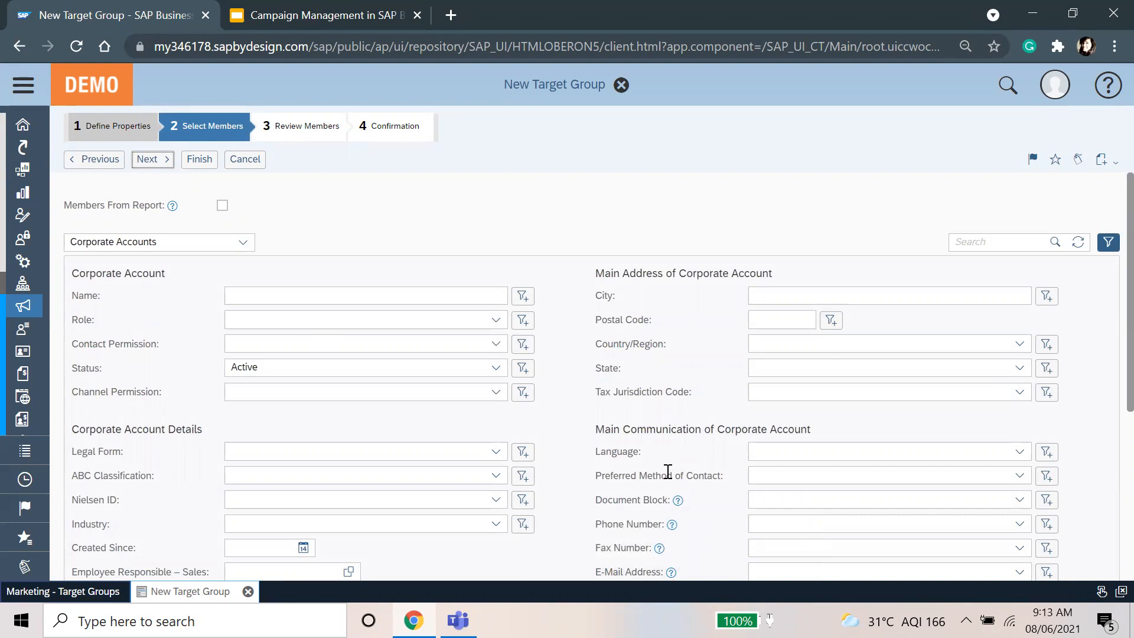
Step: Filter corporate accounts by Country/Region KR - South Korea and run the search, returning 17 accounts
click(862, 295)
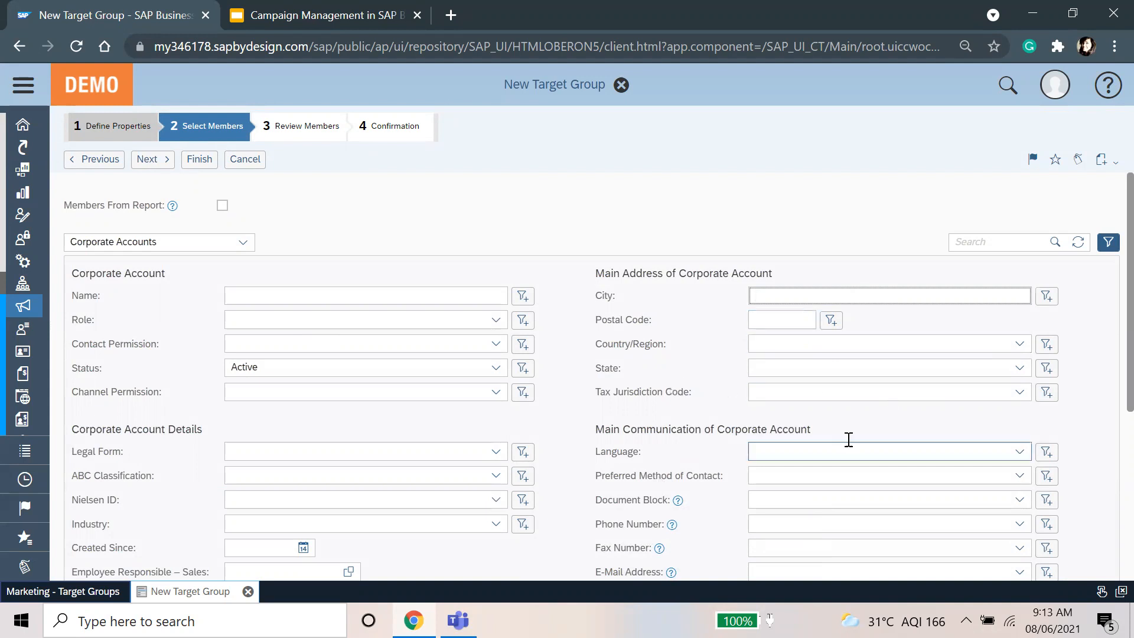
scroll(848, 439, down, 3)
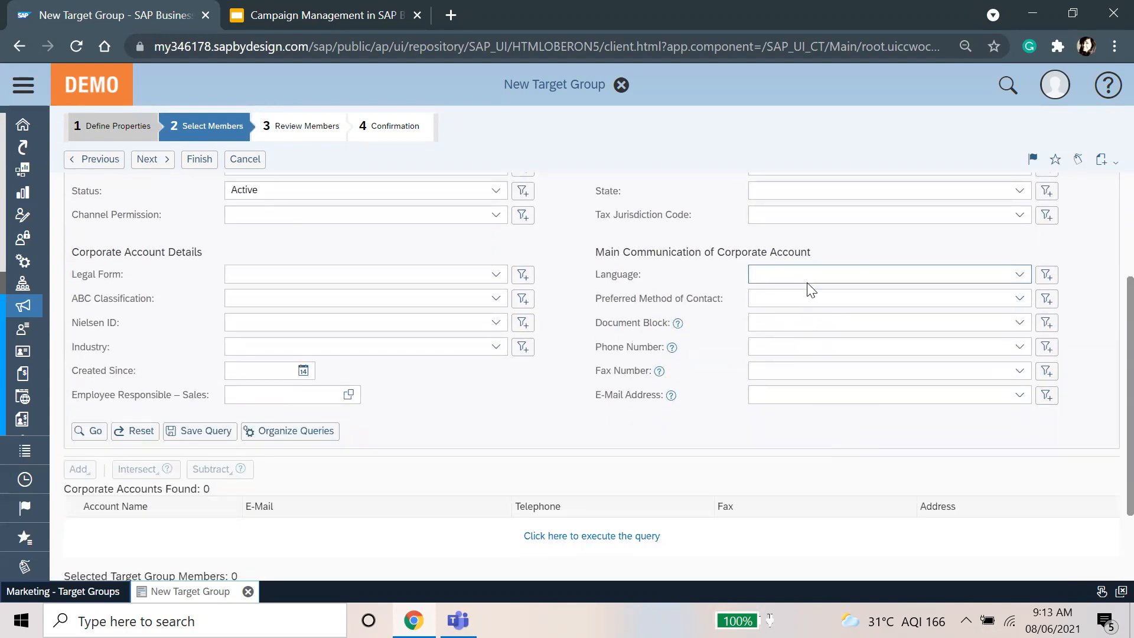
click(818, 271)
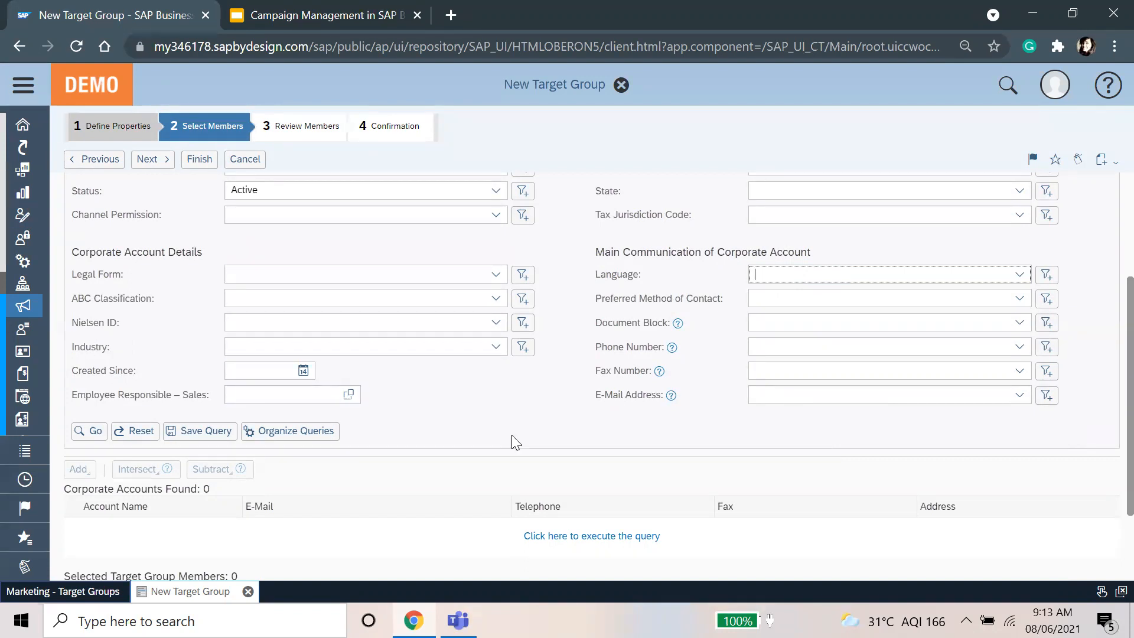
scroll(515, 442, up, 3)
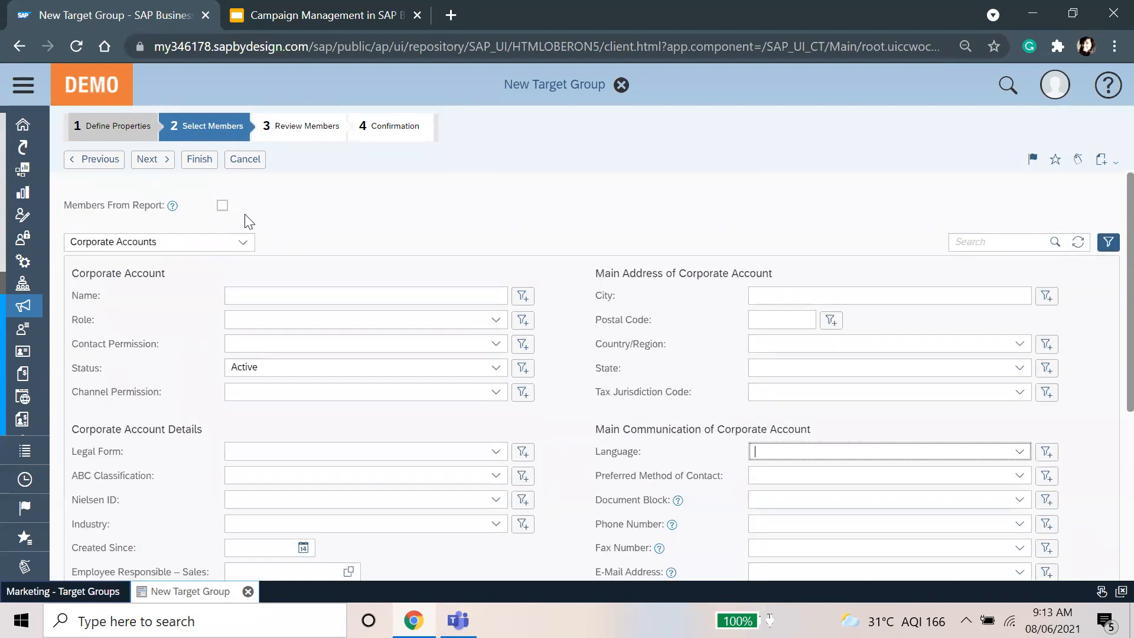
click(1020, 344)
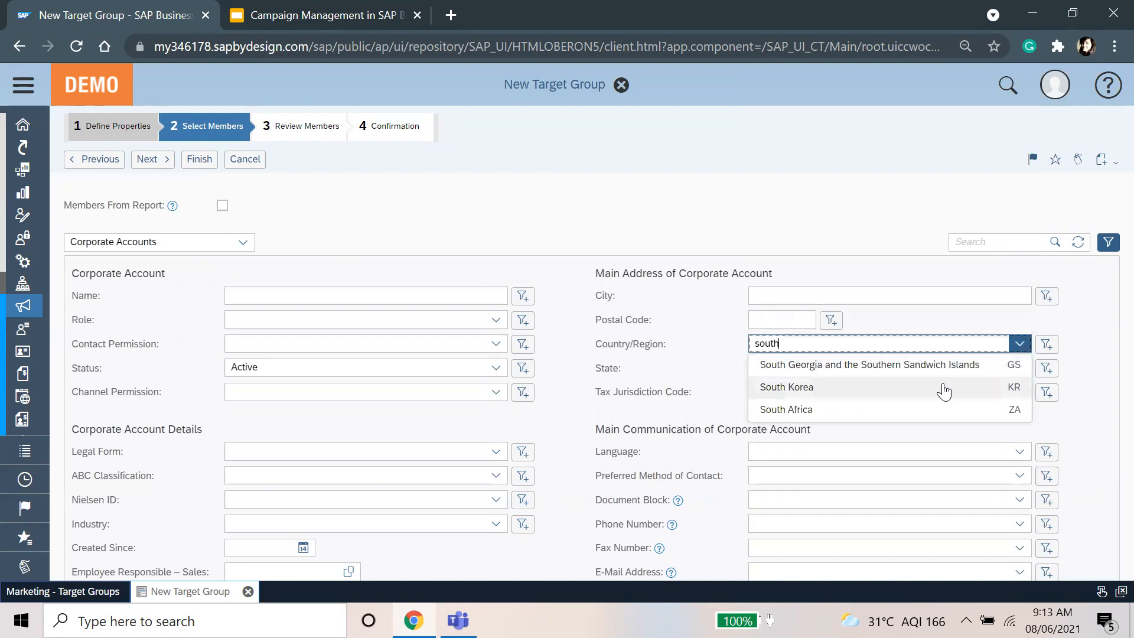
click(942, 385)
scroll(604, 302, down, 5)
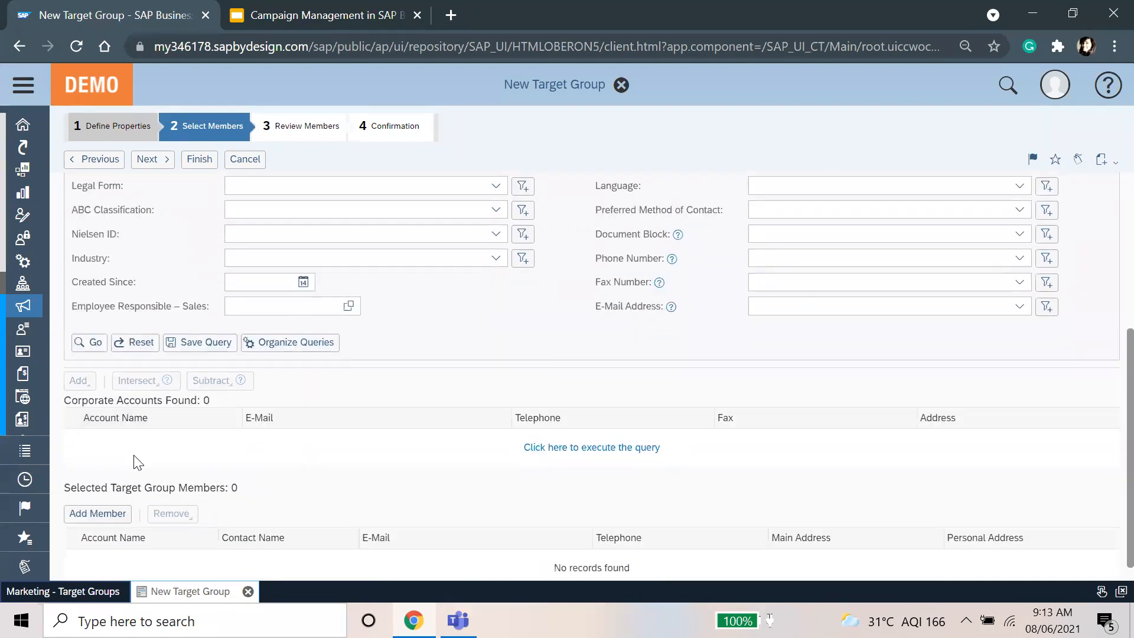
click(87, 342)
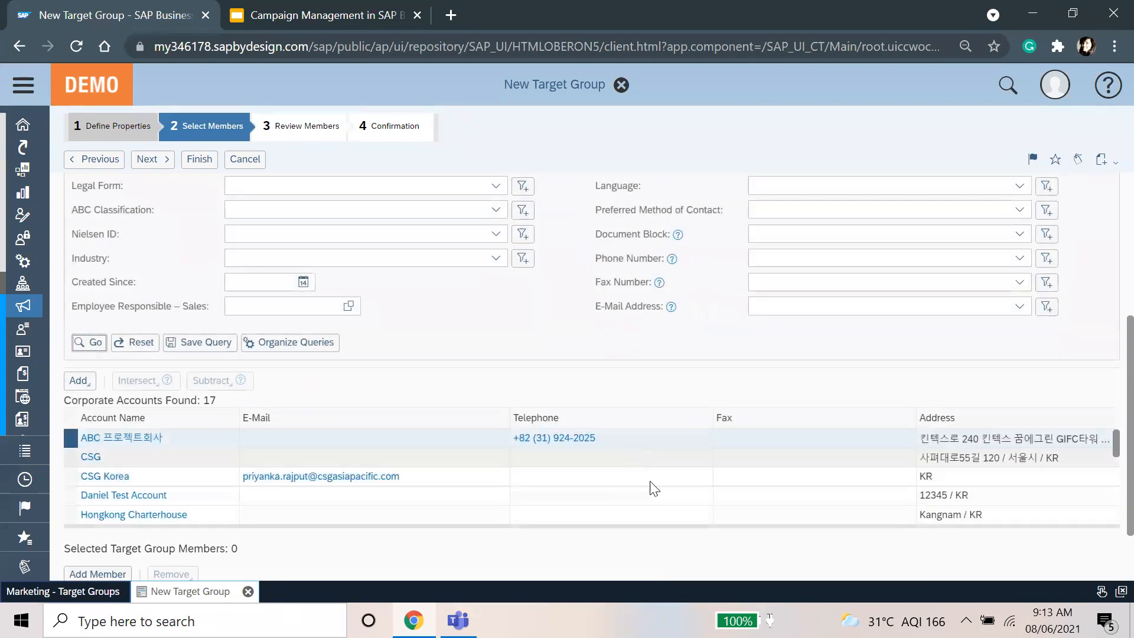
Step: Select the first four Korean accounts and add them as members
scroll(663, 489, down, 1)
scroll(662, 495, down, 5)
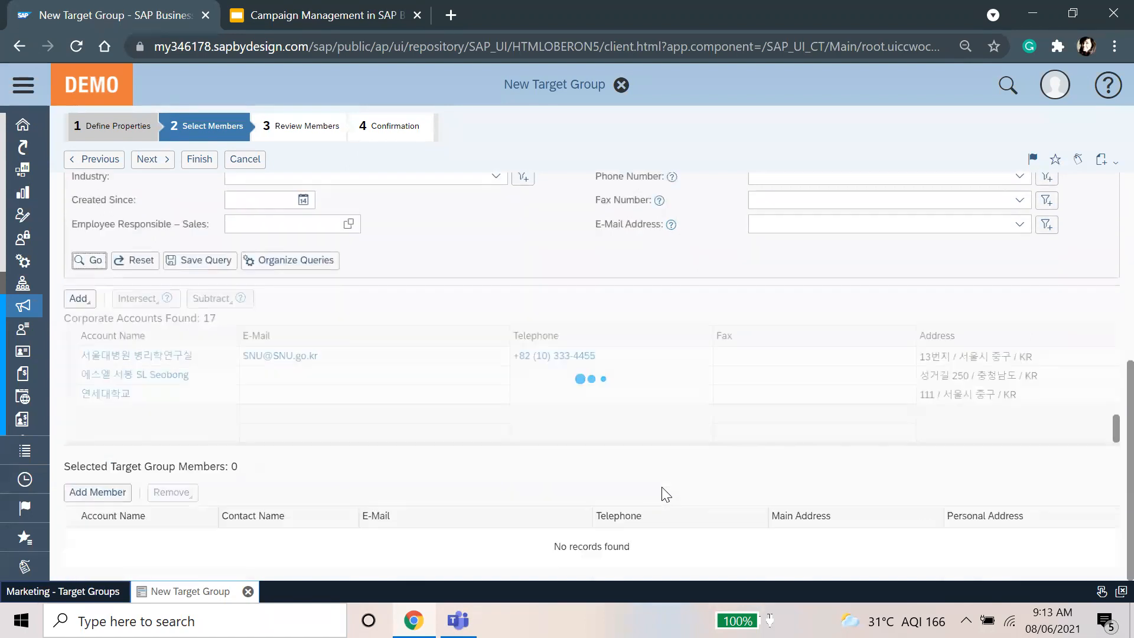
scroll(316, 411, up, 1)
scroll(316, 411, up, 5)
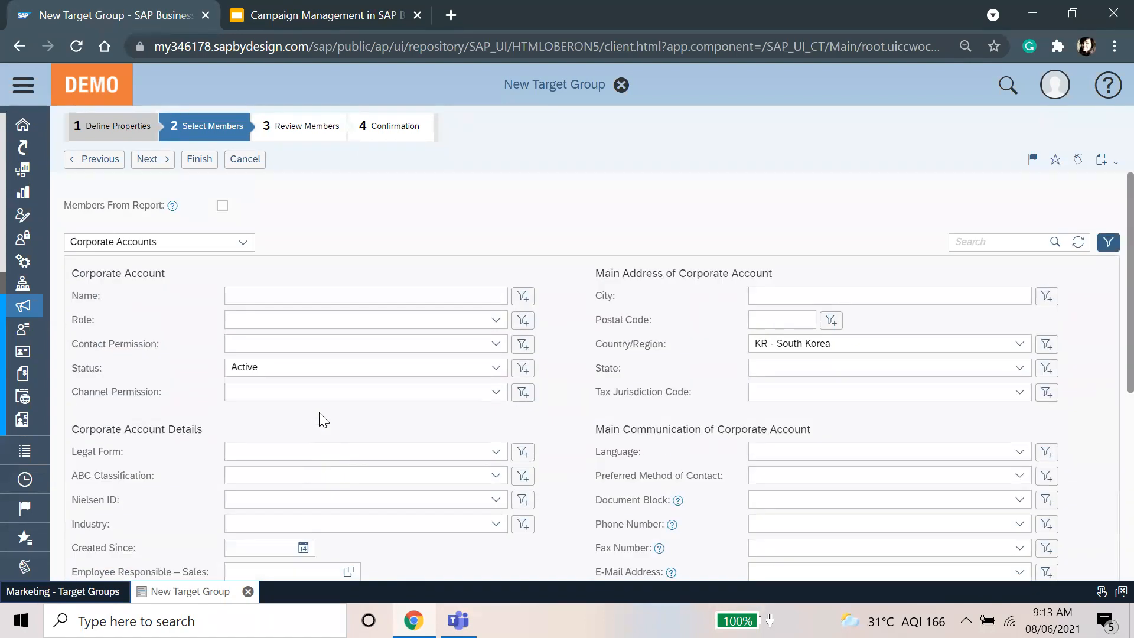
scroll(173, 389, up, 5)
scroll(468, 398, down, 5)
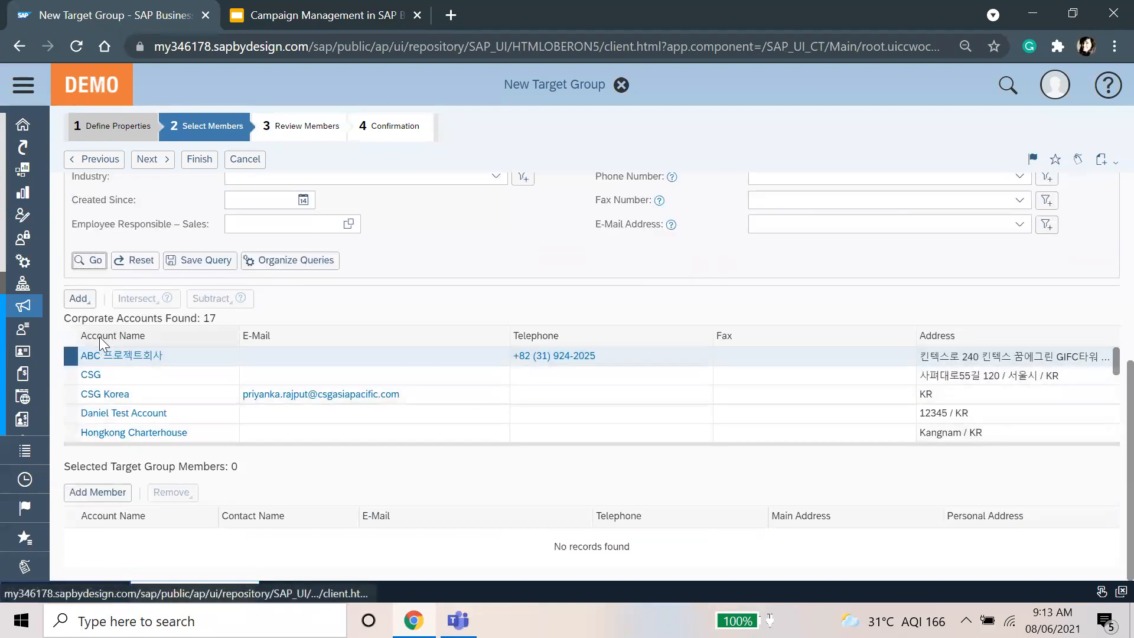
click(79, 299)
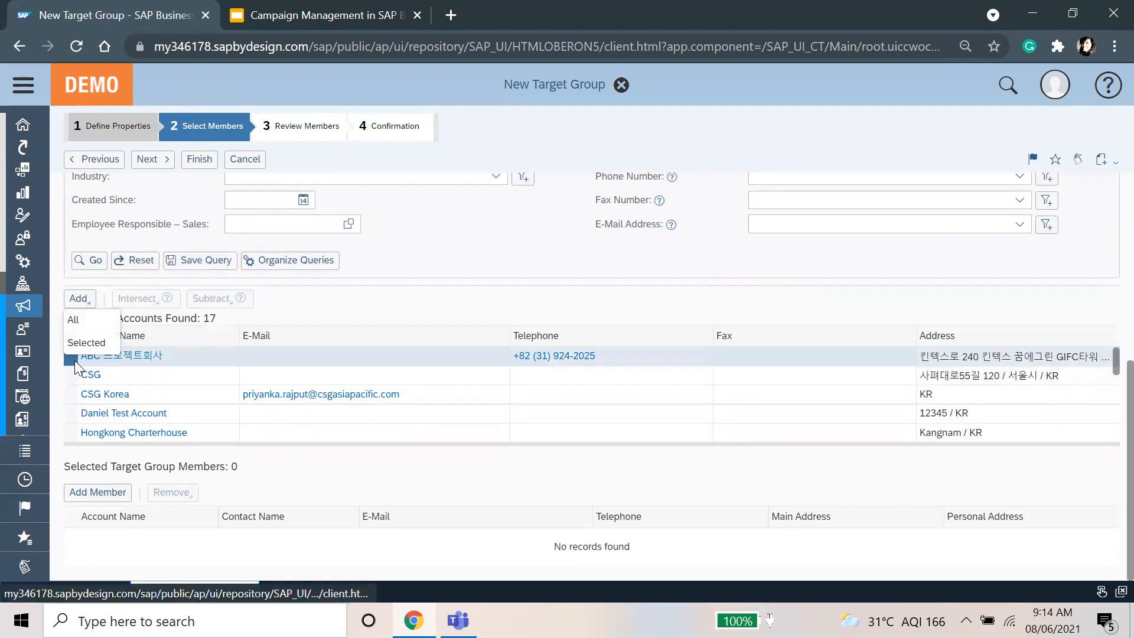
click(357, 313)
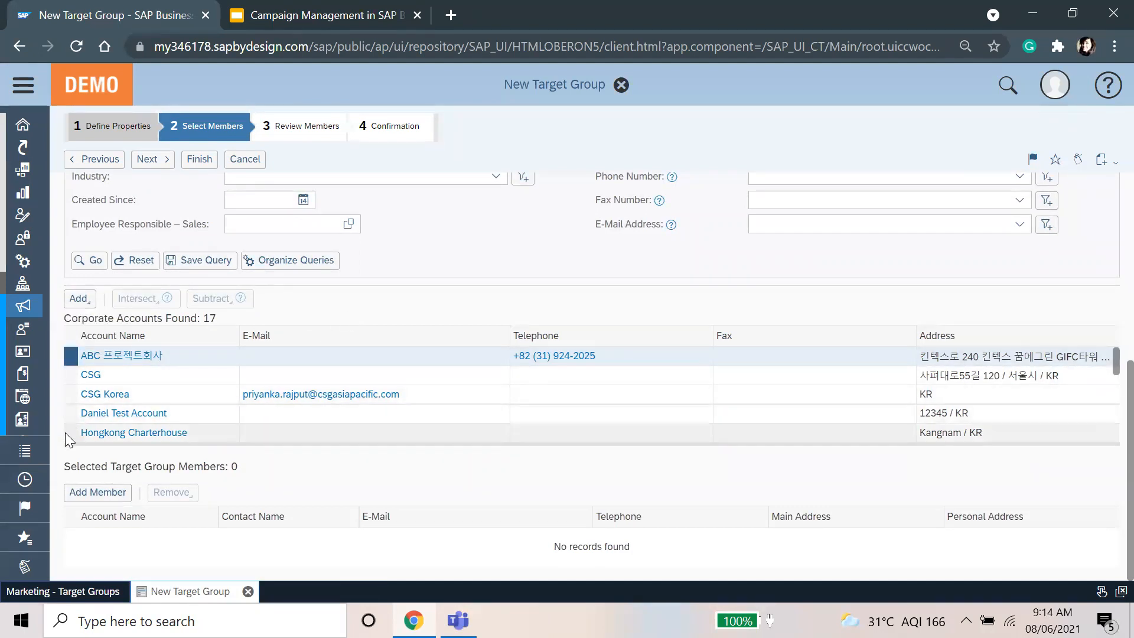
shift+click(71, 413)
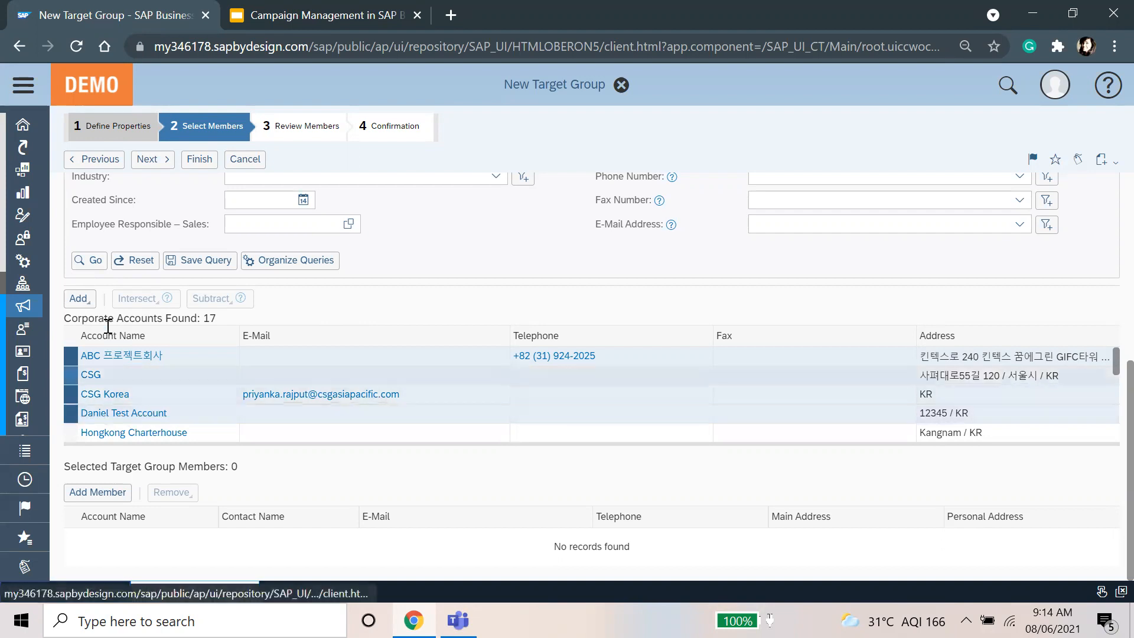
click(81, 300)
click(84, 339)
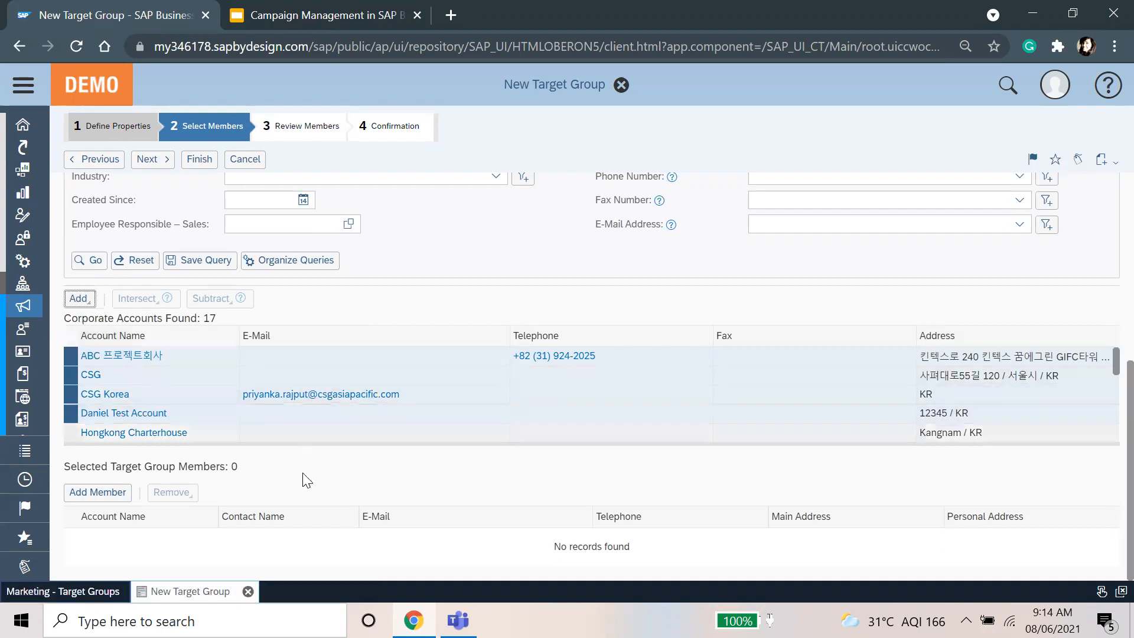
Step: Add all 17 found accounts as members and continue to Review Members
scroll(298, 504, down, 2)
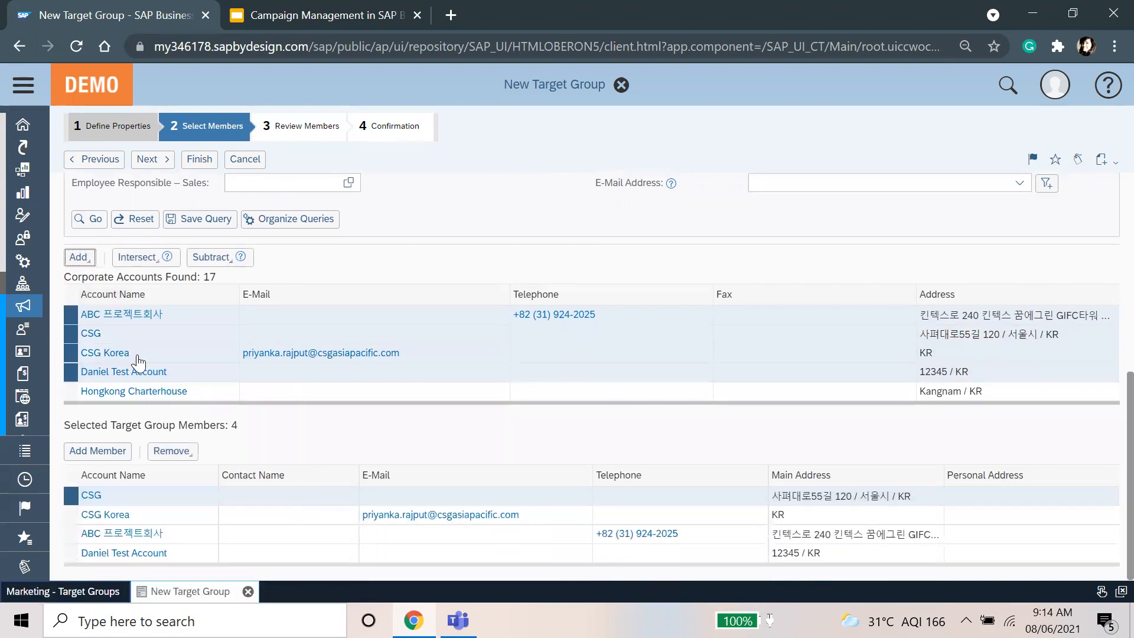
click(81, 258)
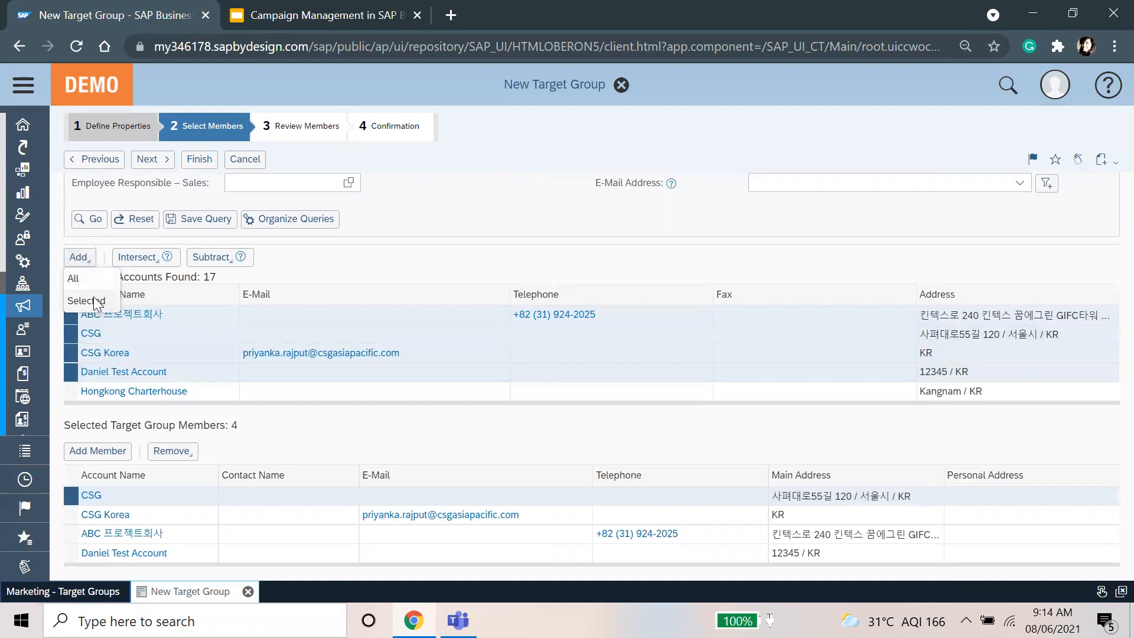
click(96, 282)
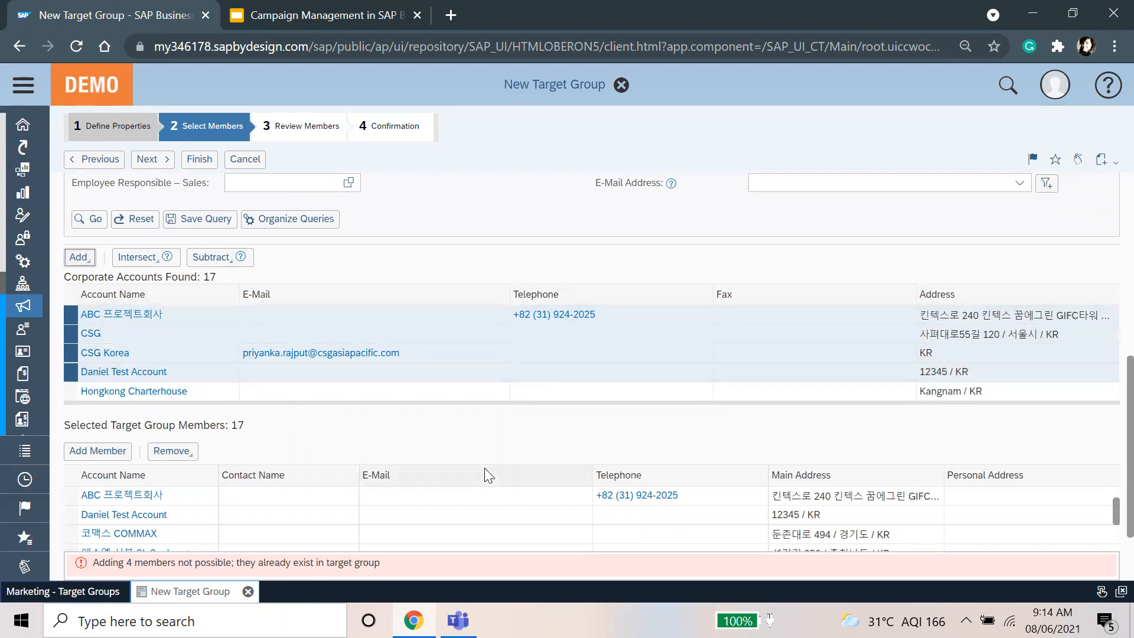
scroll(301, 367, down, 1)
scroll(302, 364, down, 5)
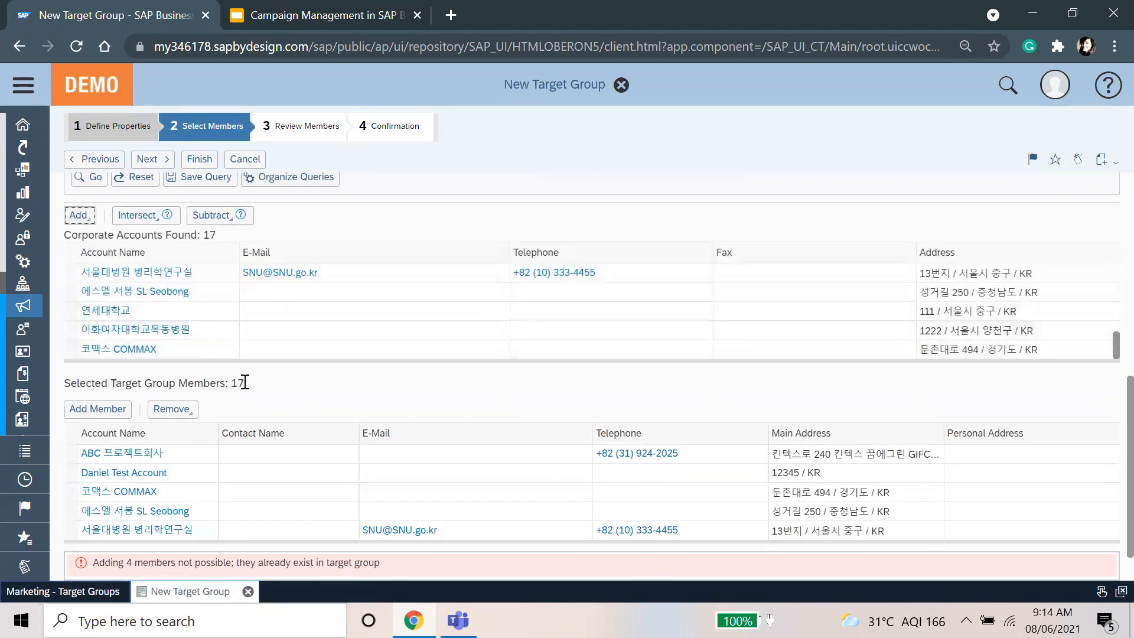
scroll(243, 382, up, 8)
click(159, 167)
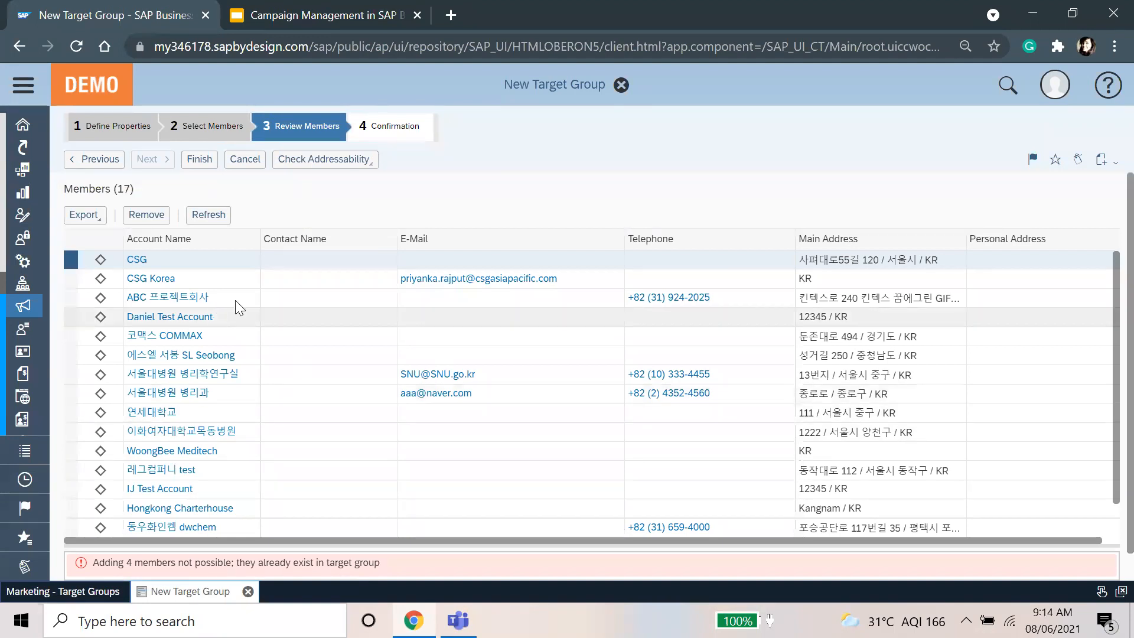
Step: Check the members' addressability for e-mail
click(358, 160)
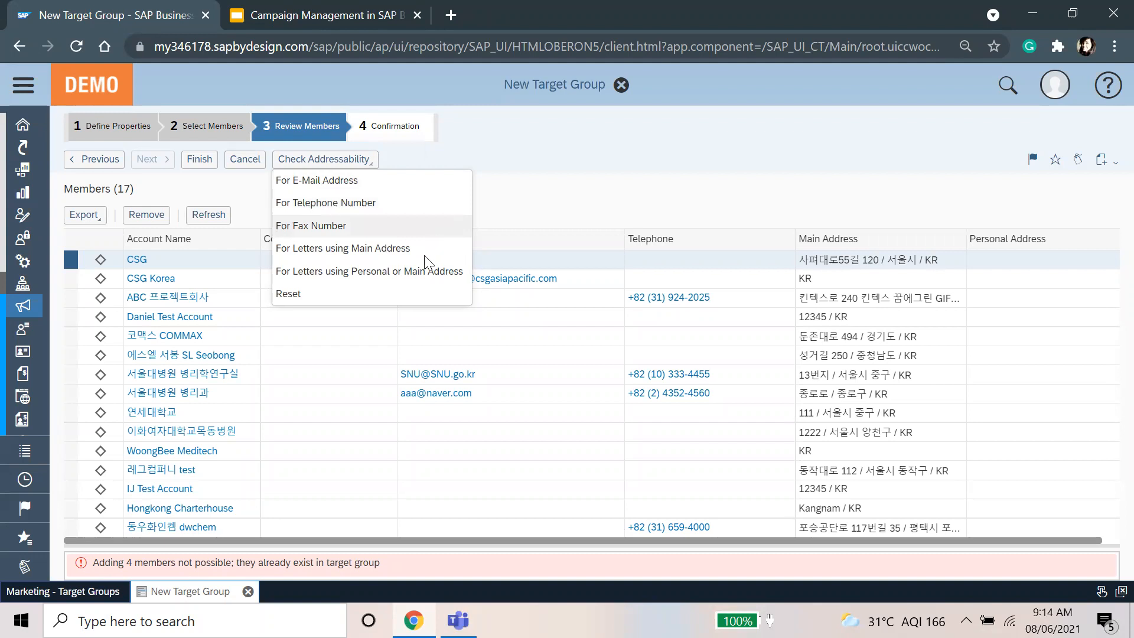
click(348, 180)
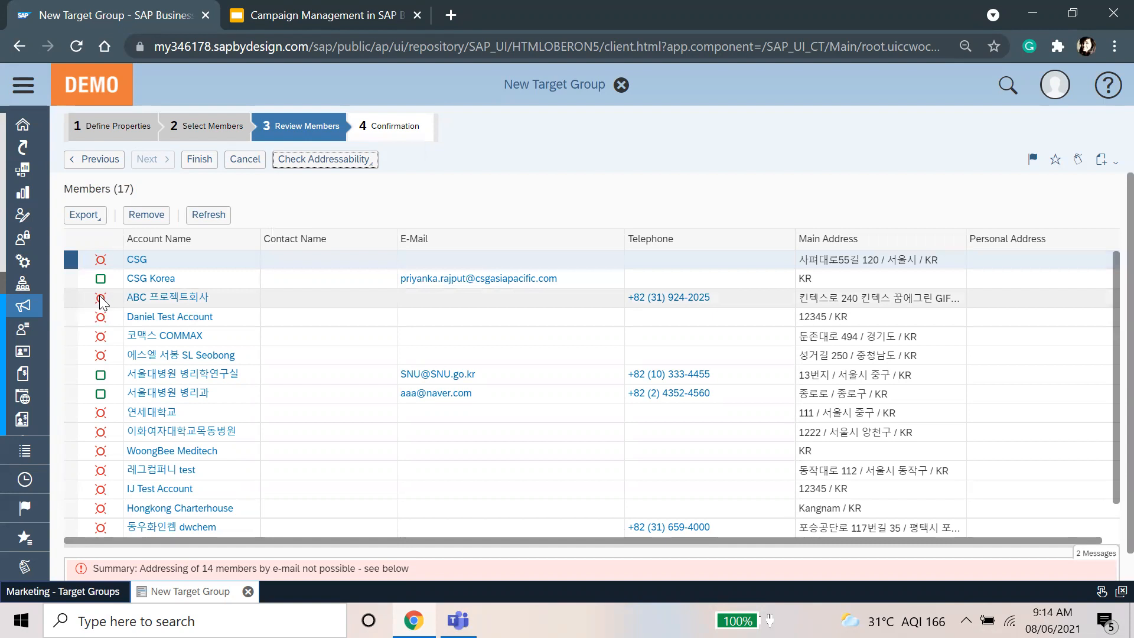
mouse_move(101, 301)
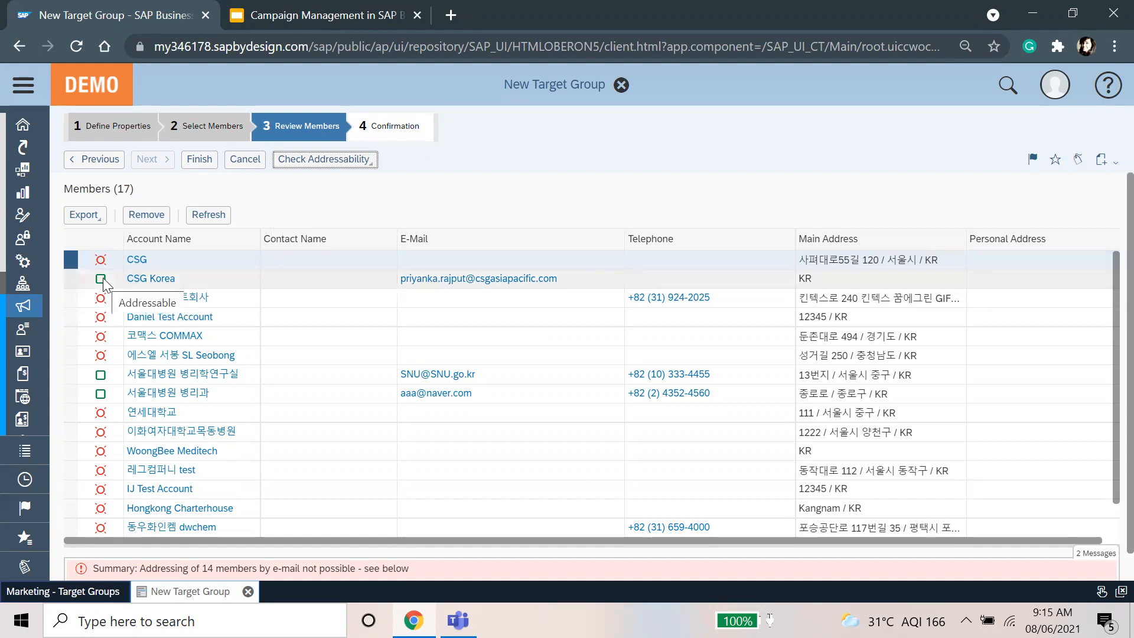
scroll(123, 456, down, 2)
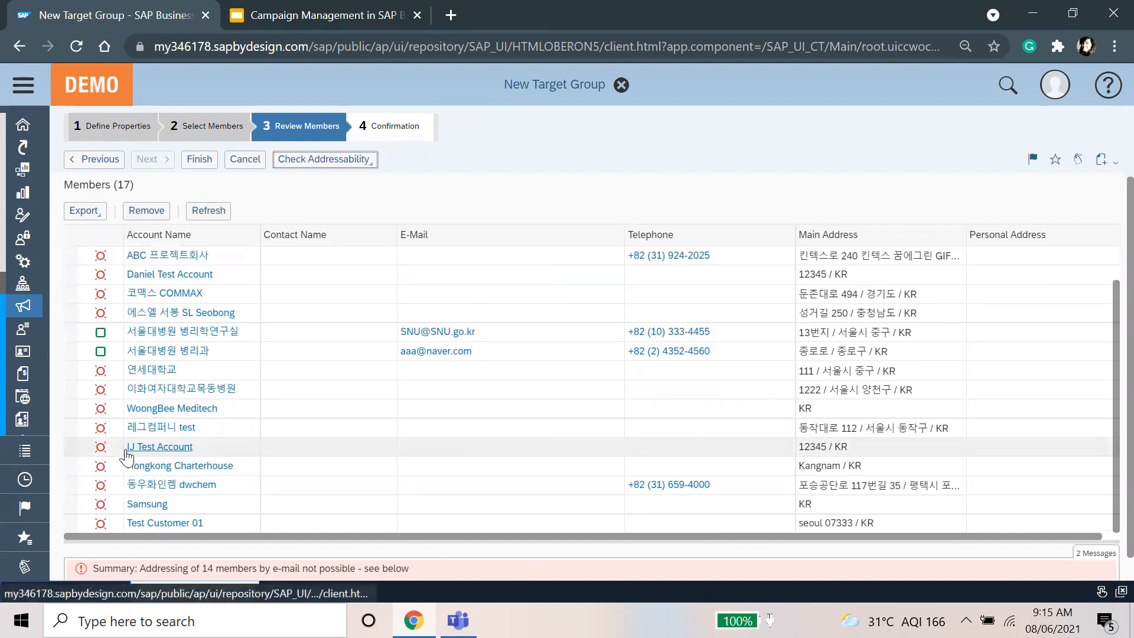
scroll(127, 454, up, 2)
Step: Remove all members, including CSG Korea, and refresh to show 0 members
click(74, 276)
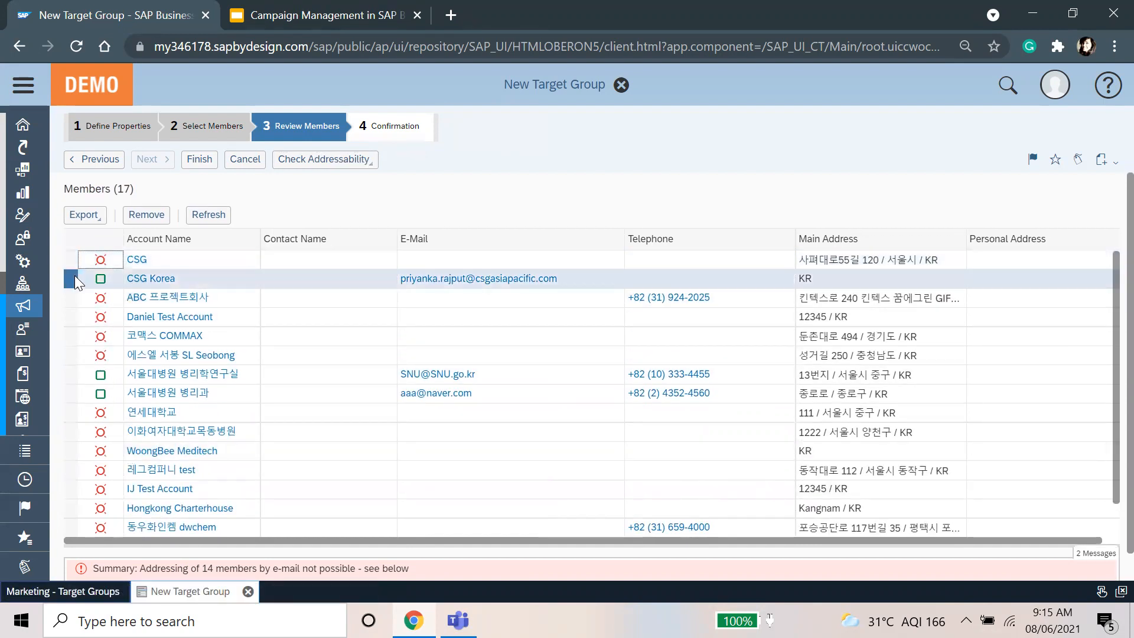
click(153, 216)
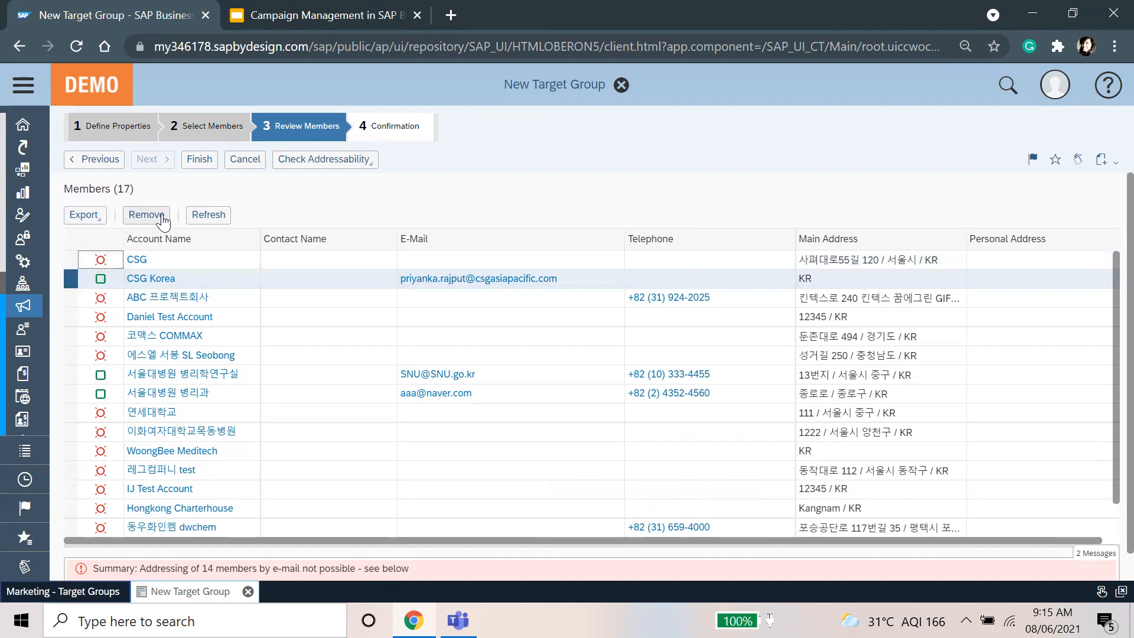
scroll(279, 530, down, 1)
scroll(371, 401, up, 2)
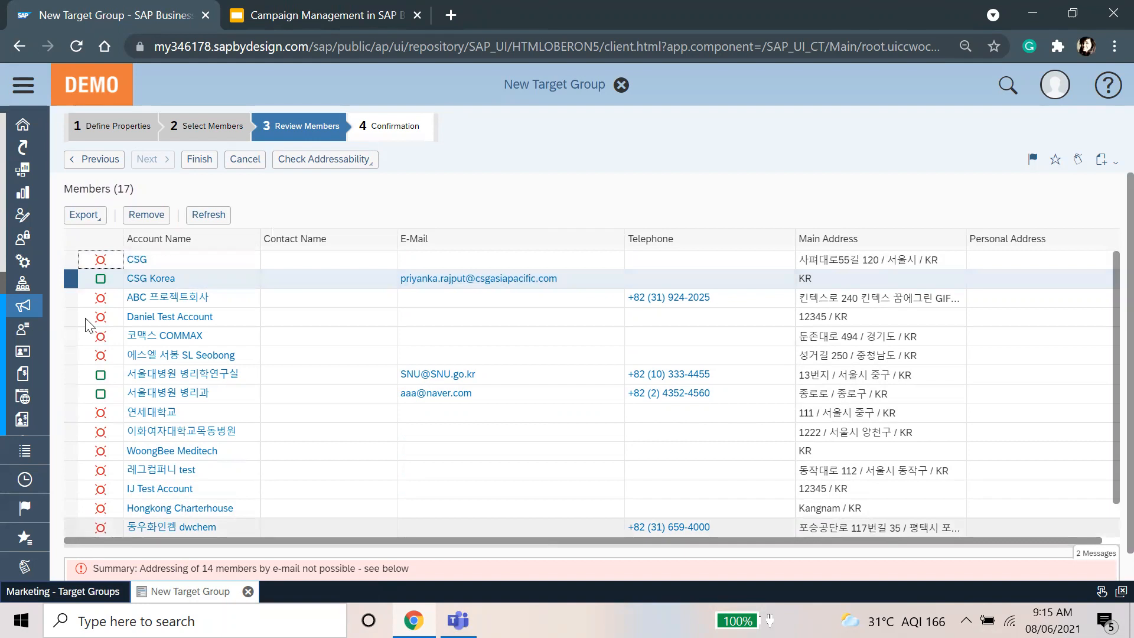
shift+click(77, 529)
click(137, 216)
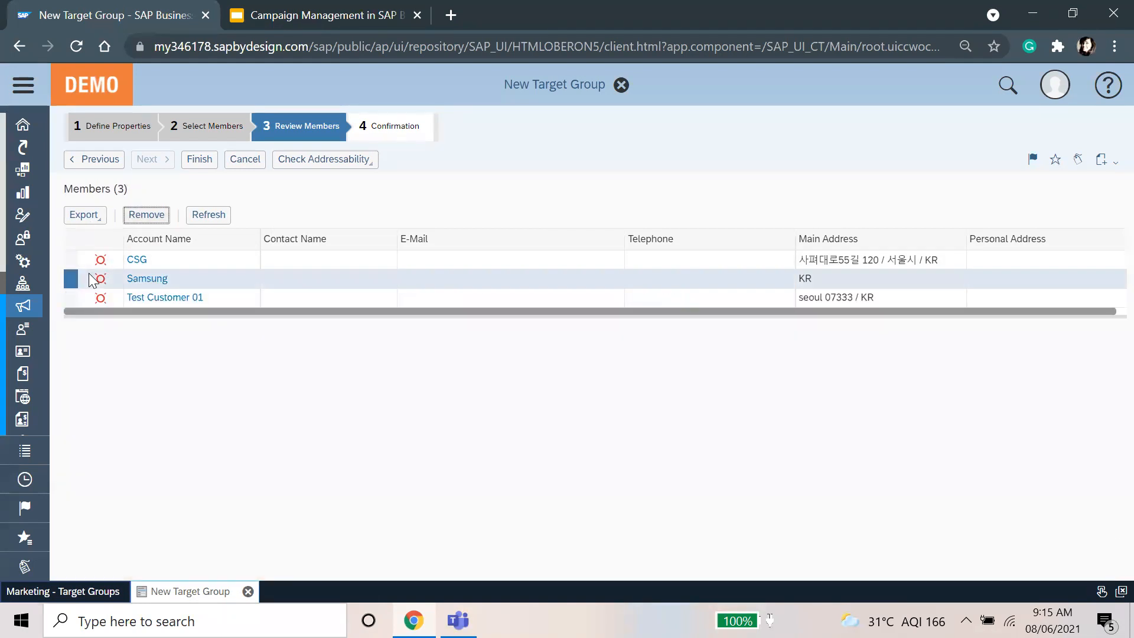
click(77, 261)
shift+click(72, 298)
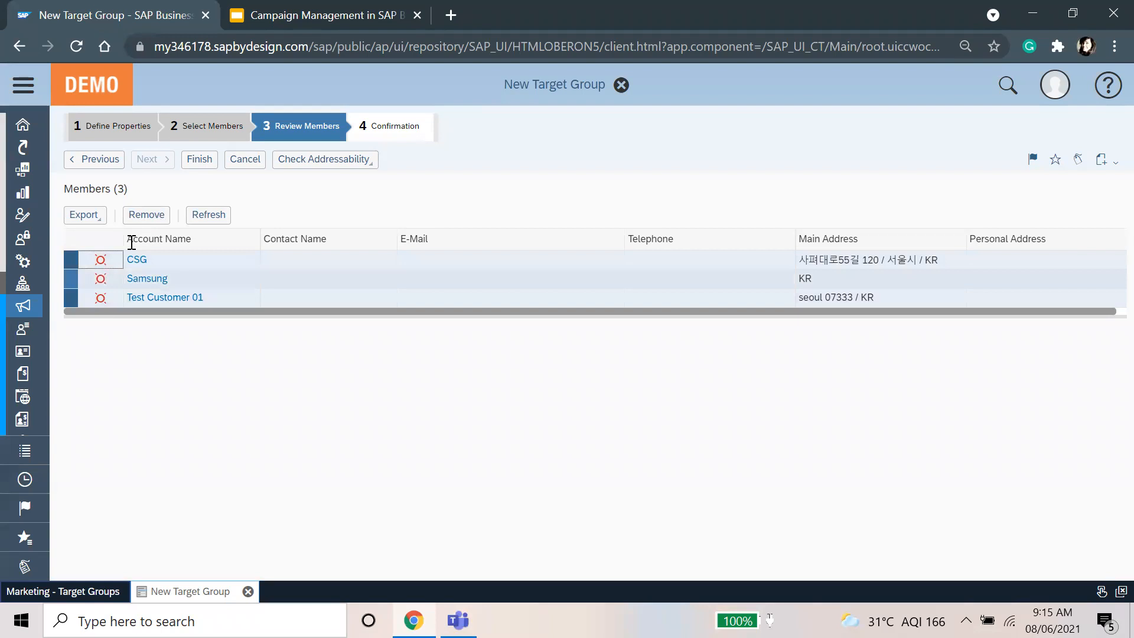
click(147, 215)
click(210, 217)
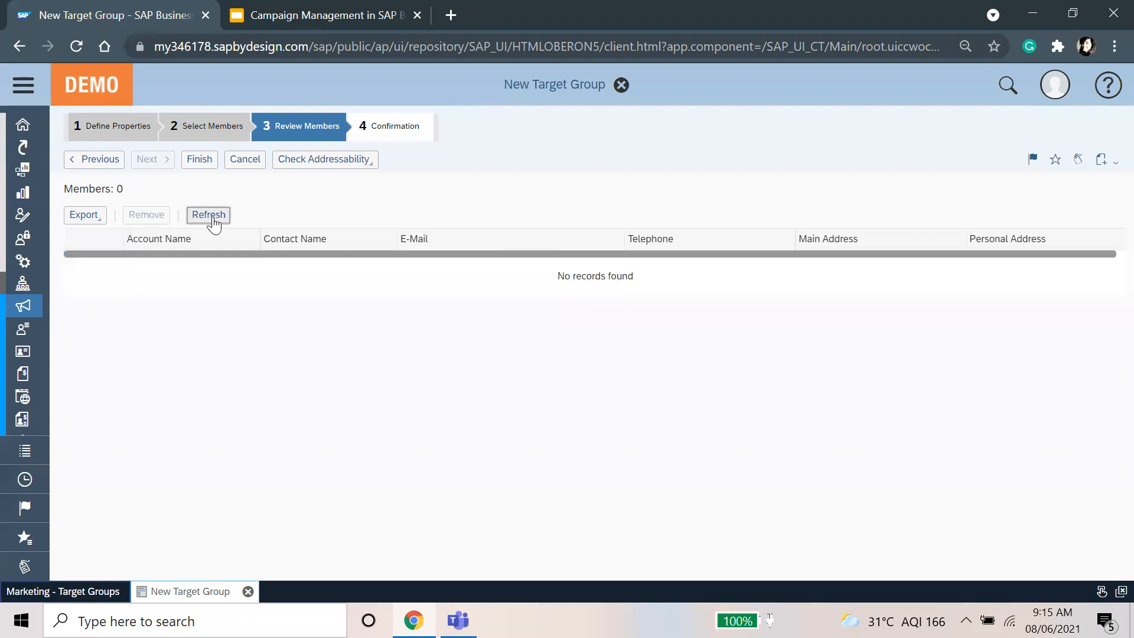
Step: Return to the Select Members step of the target group
click(105, 164)
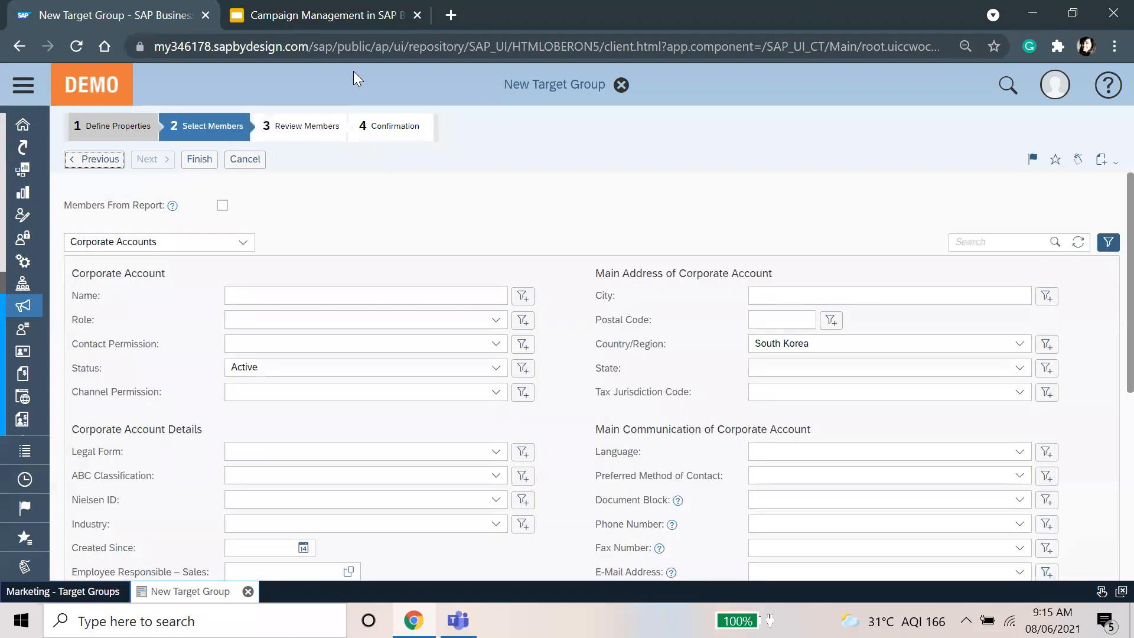
scroll(567, 384, down, 5)
scroll(215, 390, up, 10)
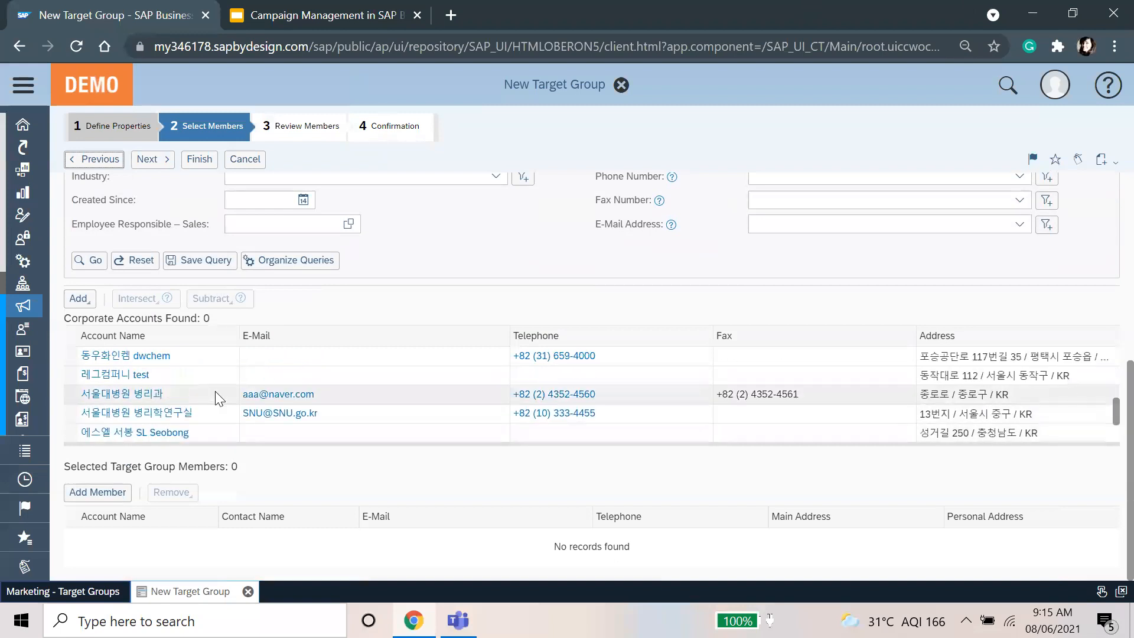
scroll(216, 391, down, 5)
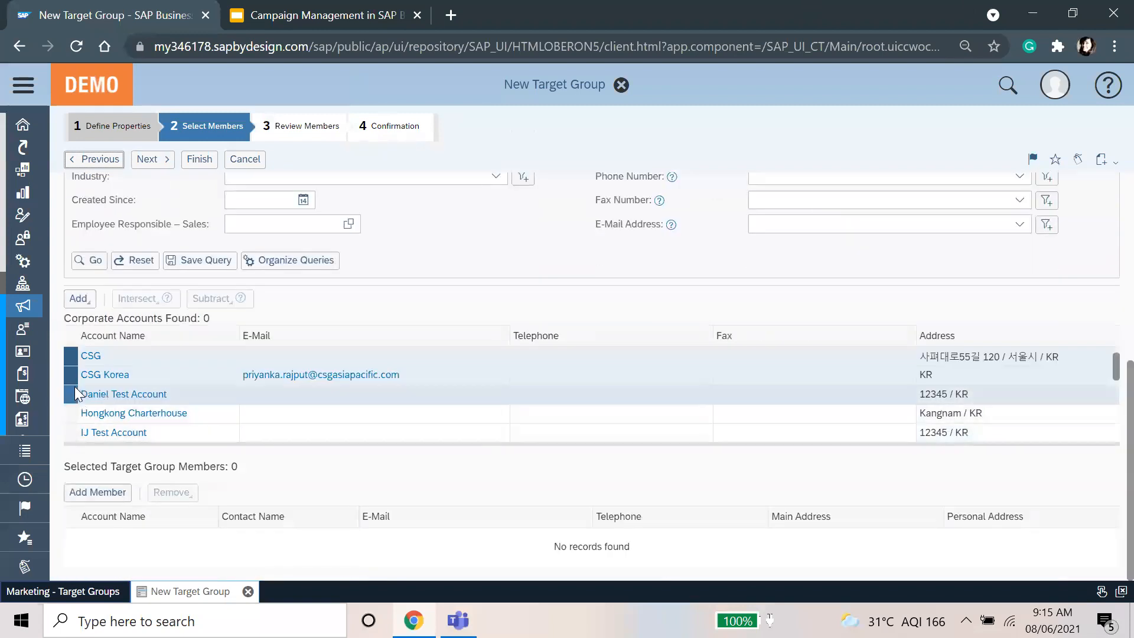
click(79, 299)
click(381, 316)
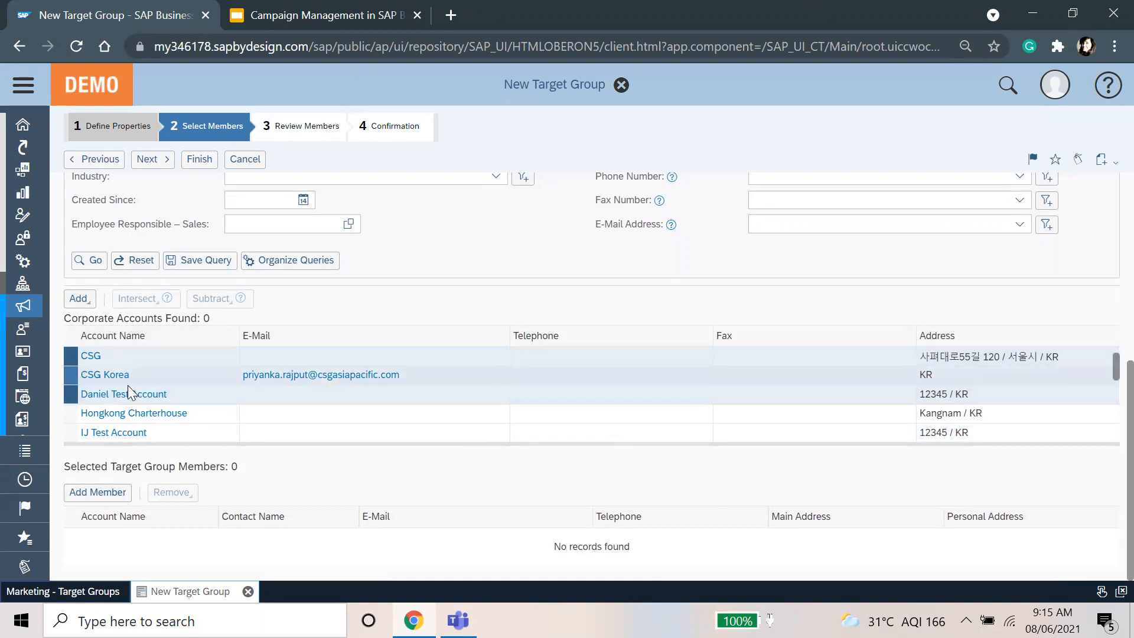
Step: Add only CSG Korea as a member and open its account overview
click(181, 388)
click(188, 378)
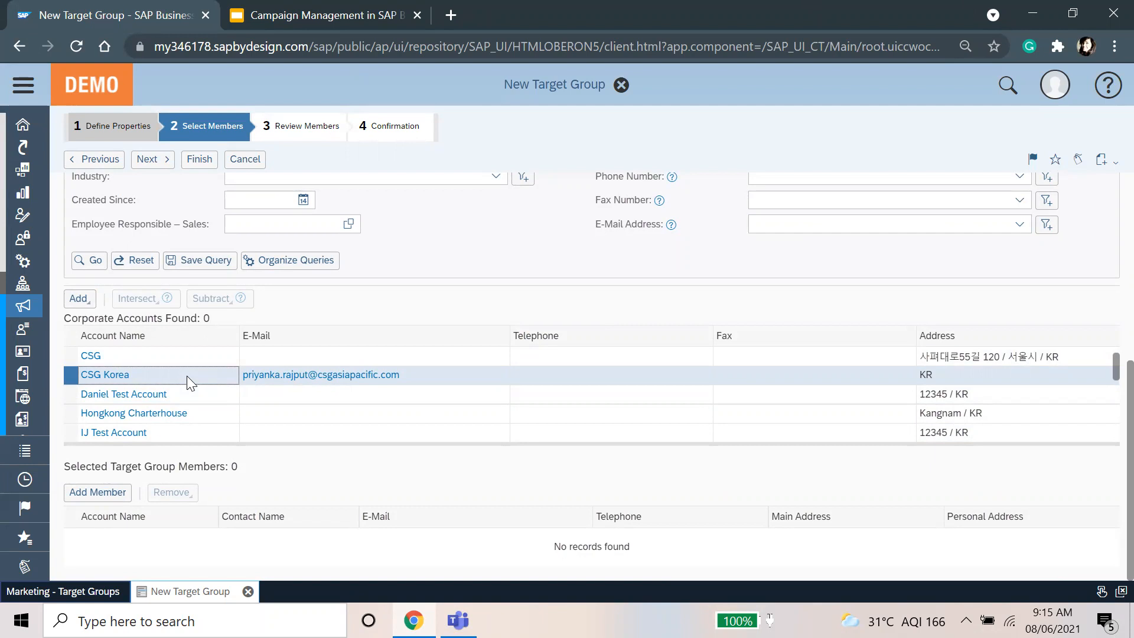
click(78, 298)
click(86, 343)
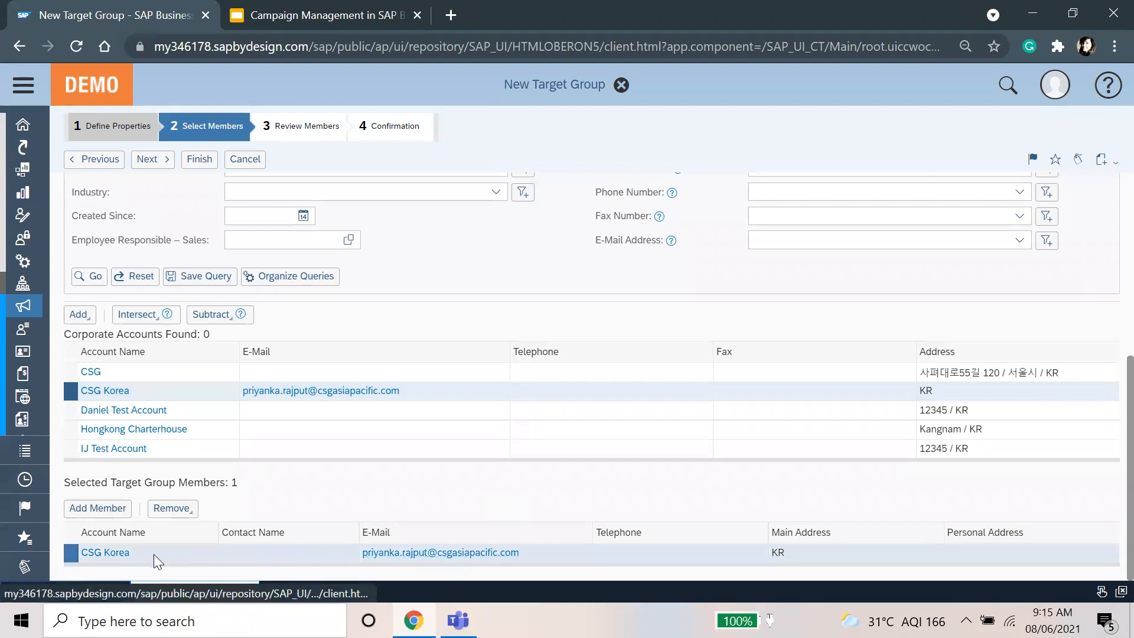
click(108, 552)
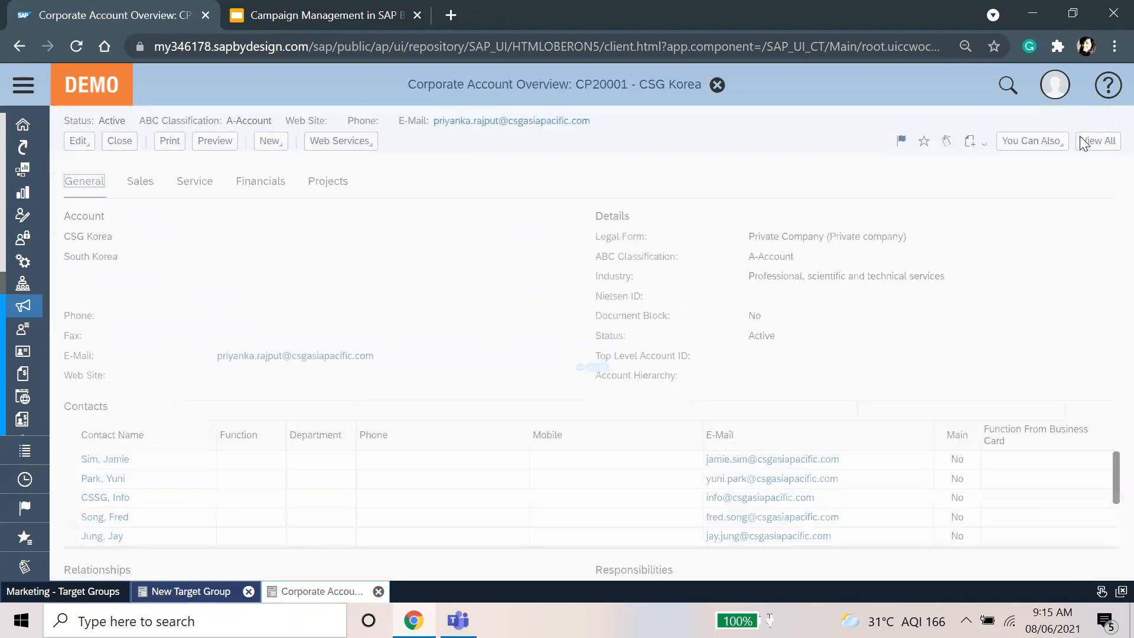
Step: Open the full CSG Korea record, check its E-Mail field and enlarge the Contacts table
click(1097, 139)
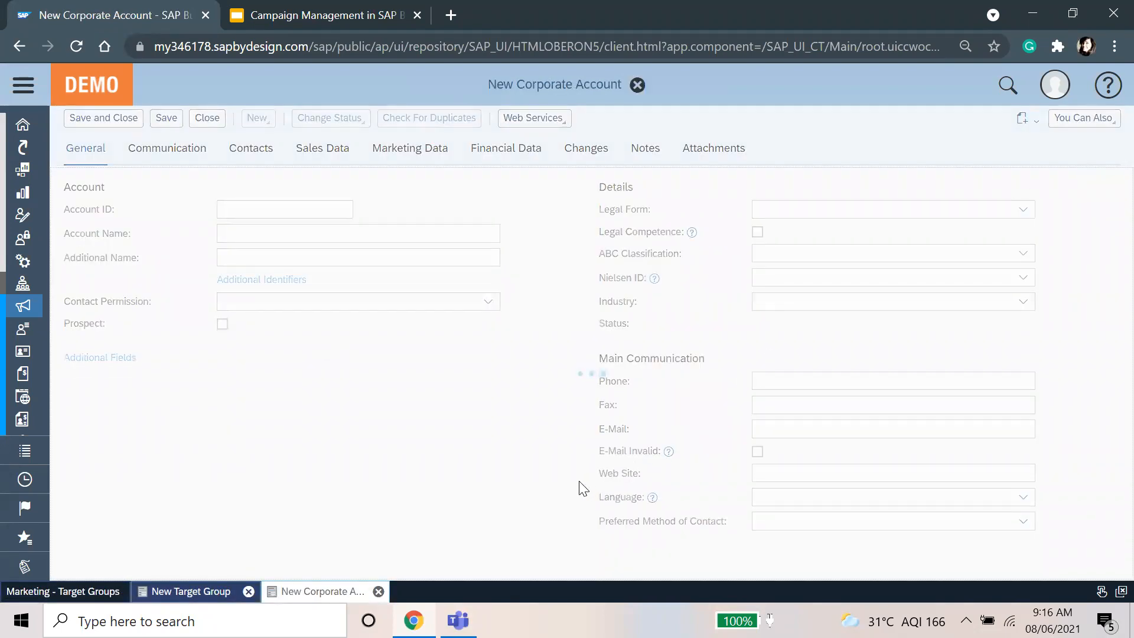
scroll(584, 489, down, 2)
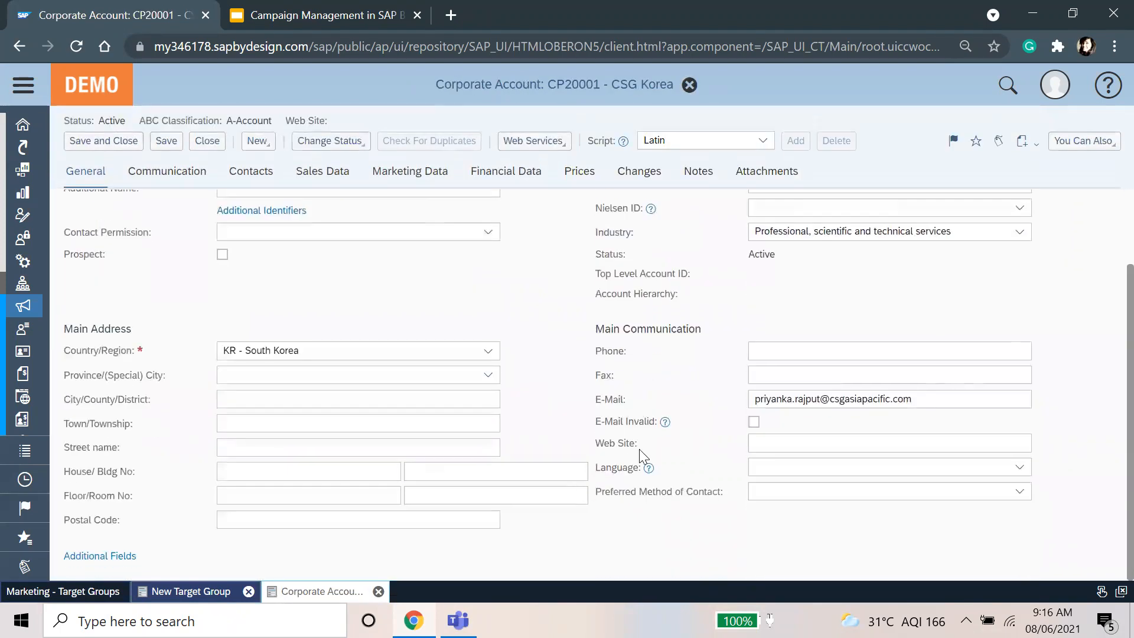
click(849, 397)
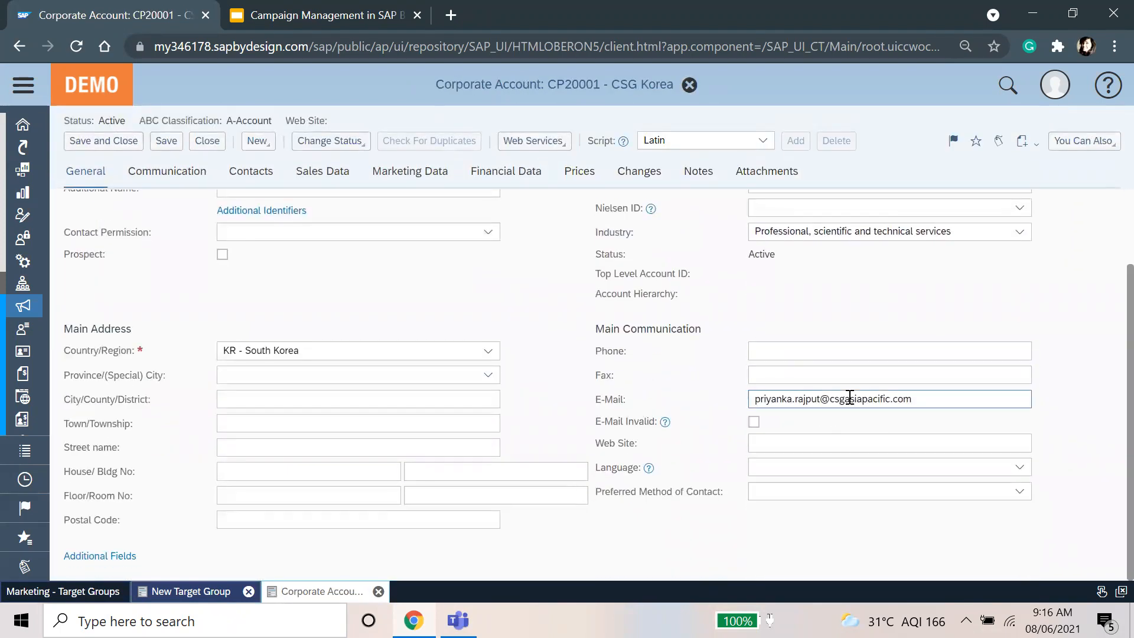
click(849, 397)
click(251, 171)
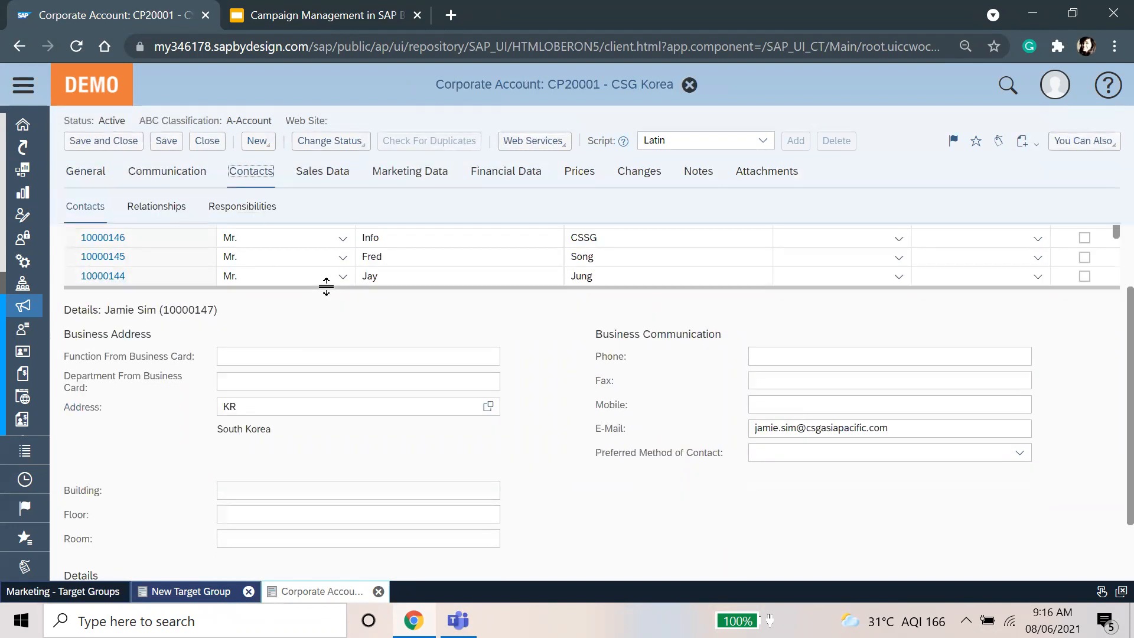
drag(324, 287, 324, 537)
scroll(417, 343, up, 2)
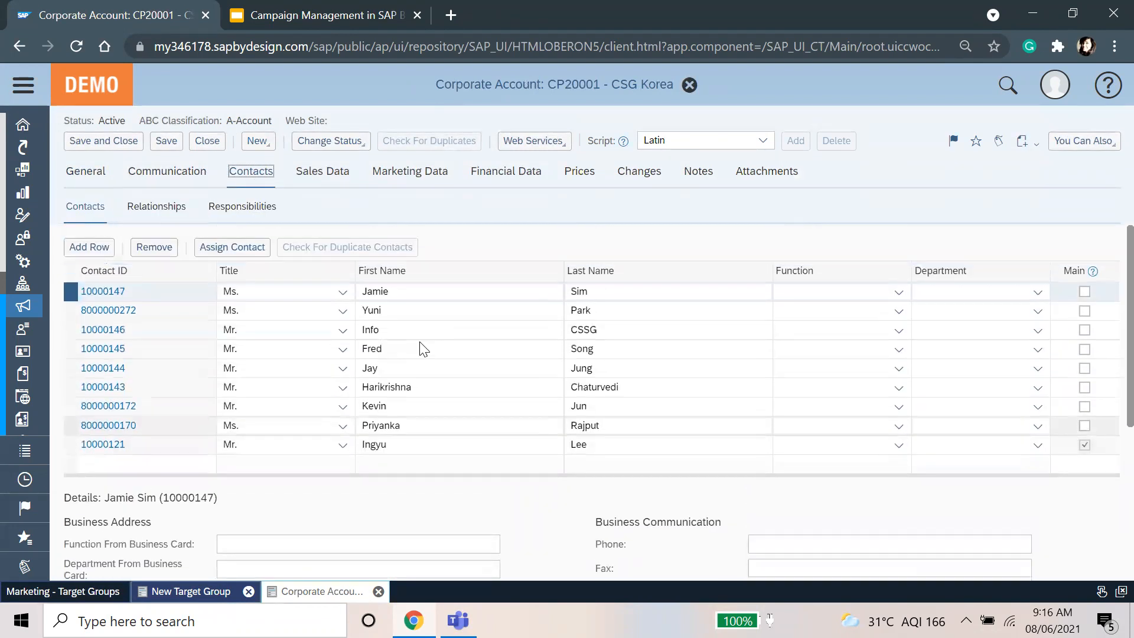
scroll(455, 491, down, 2)
scroll(456, 491, up, 2)
Step: Close the account record and add a CSG Korea (CP20001) contact as a member
click(192, 141)
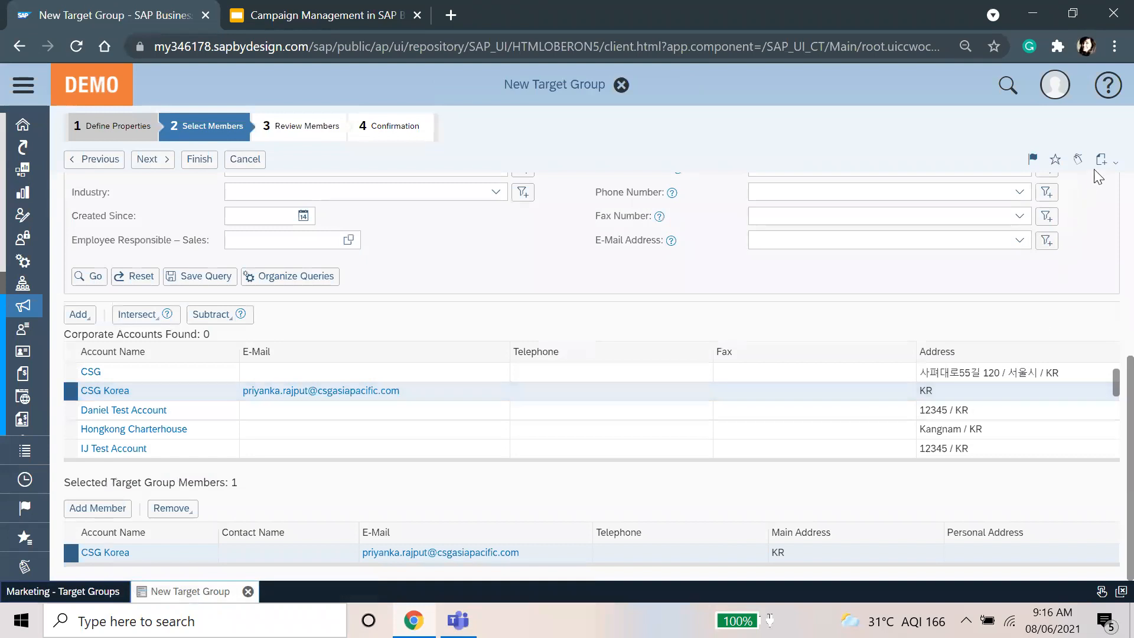
scroll(1027, 407, up, 5)
click(1107, 241)
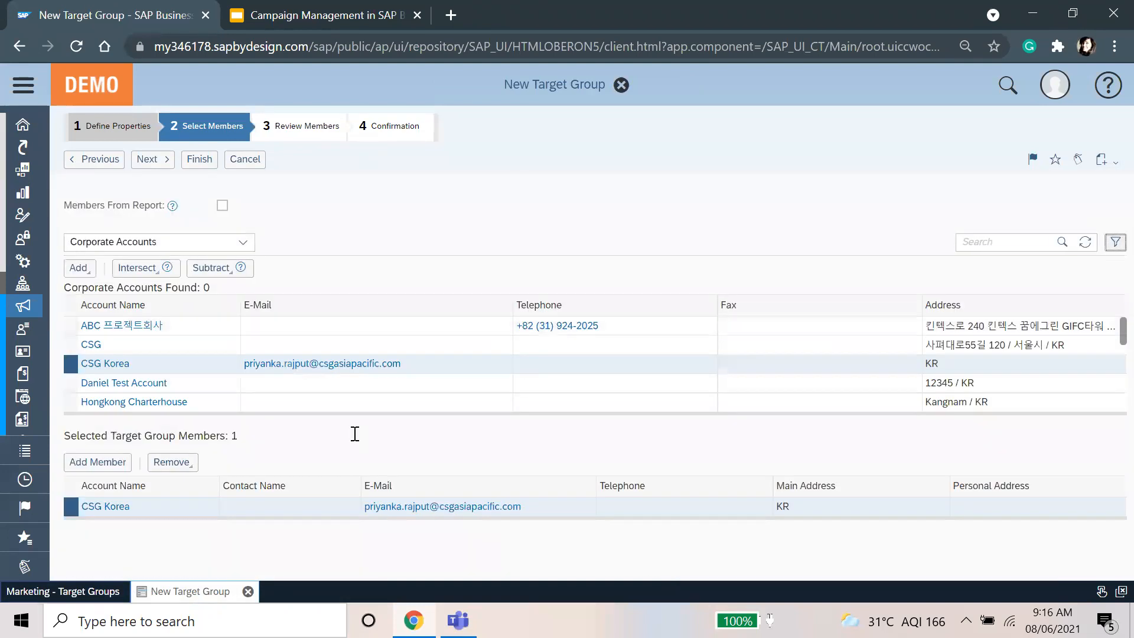
click(109, 461)
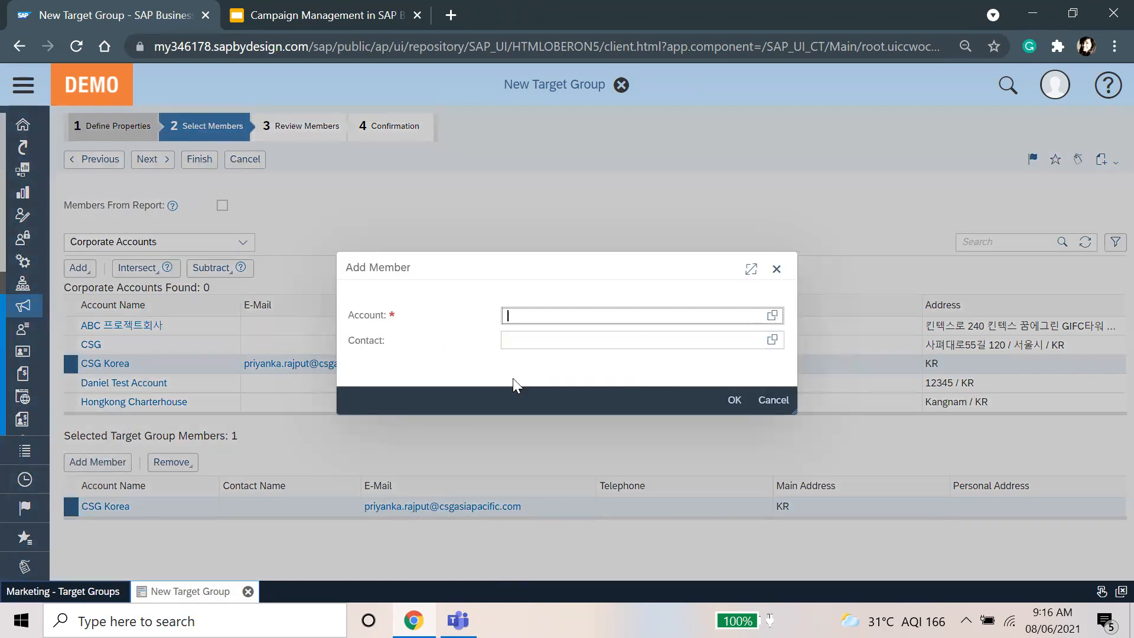
text(csg)
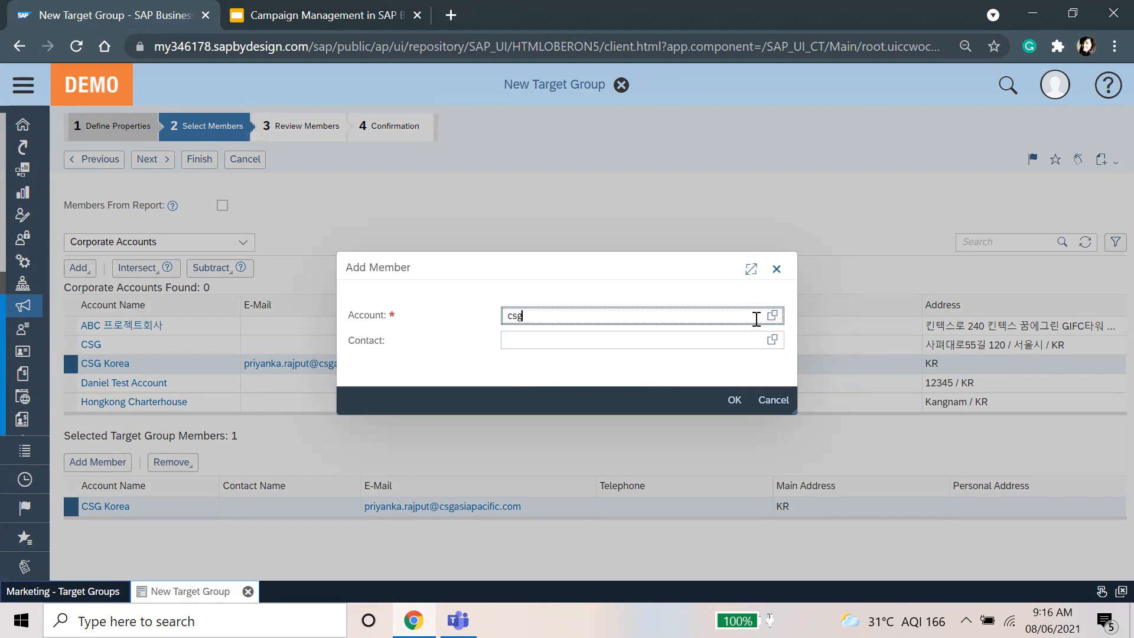
click(626, 334)
click(654, 340)
click(772, 340)
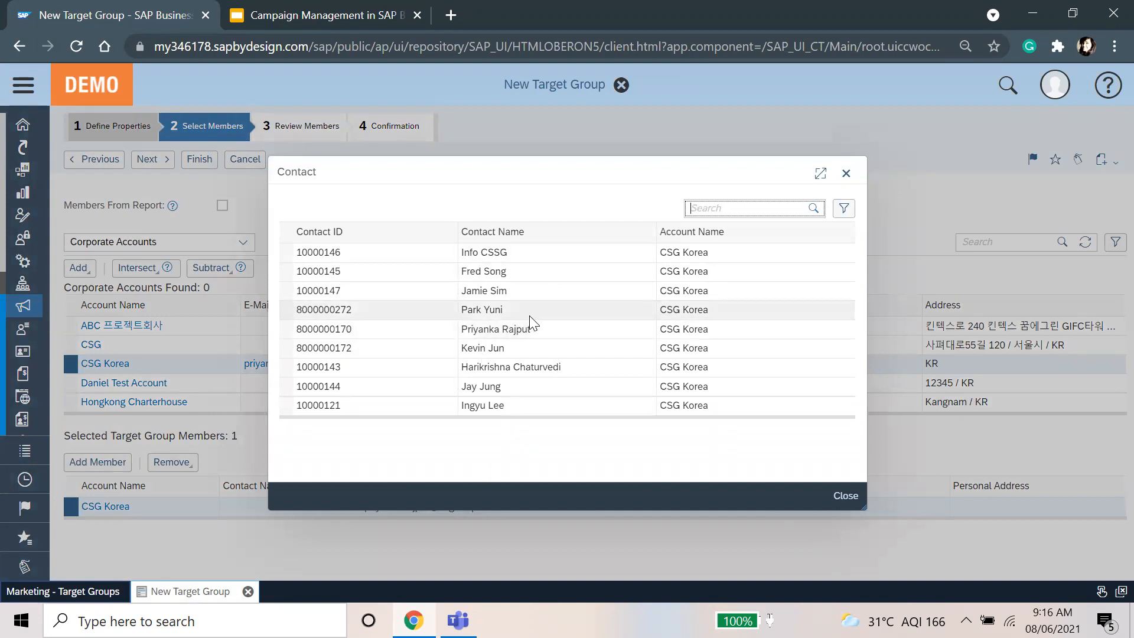
click(507, 350)
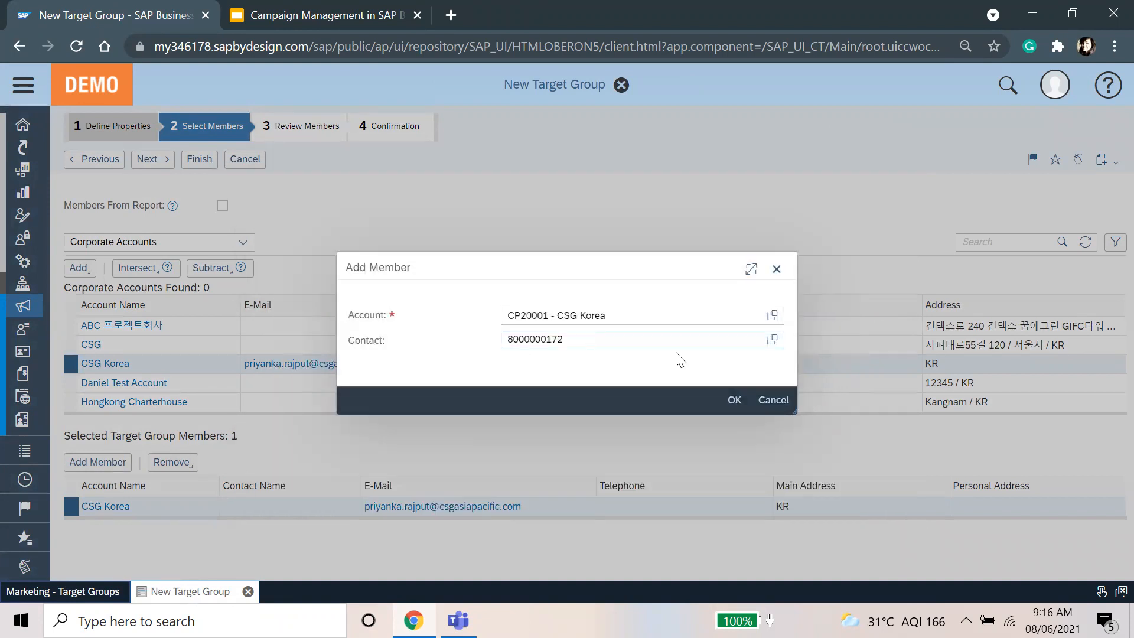
click(732, 401)
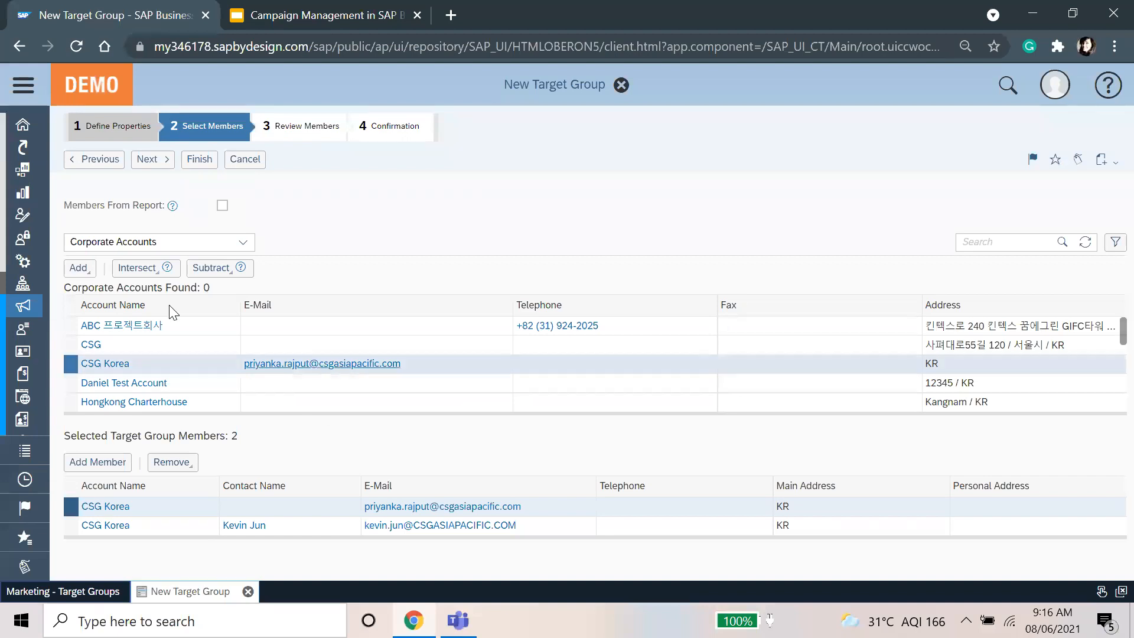
Step: Add a second CSG Korea contact as another member
click(111, 462)
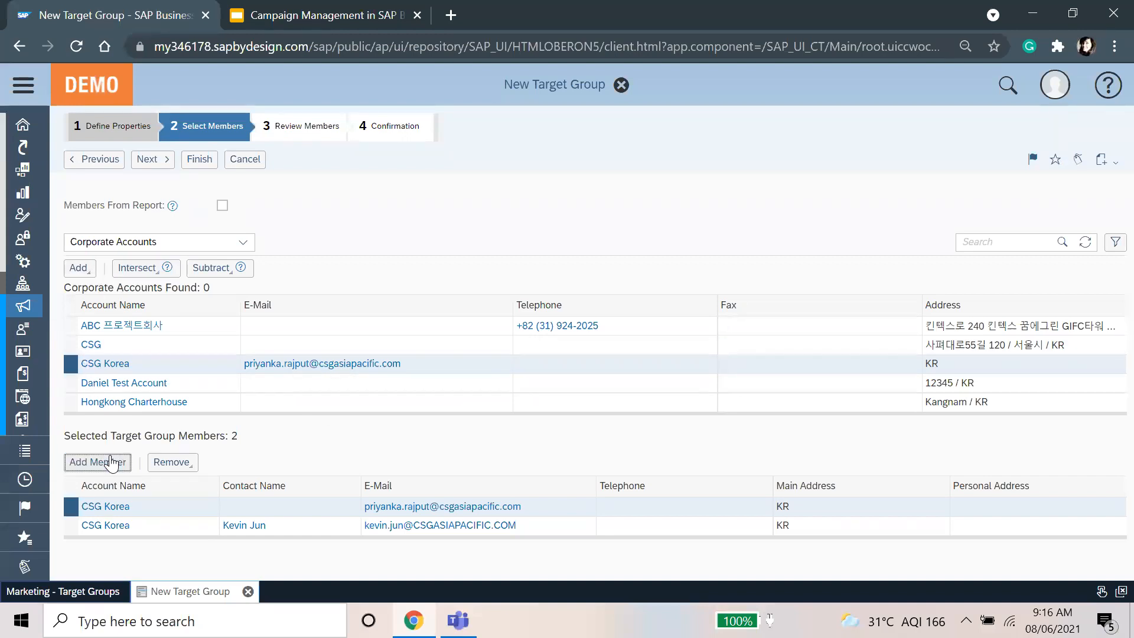
click(770, 315)
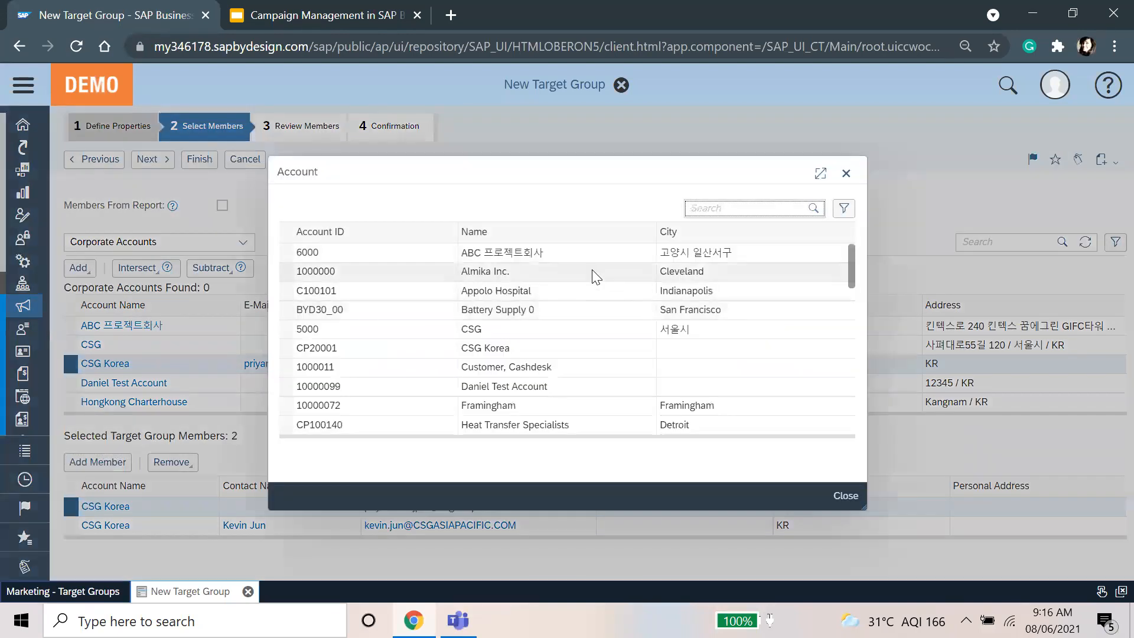
click(633, 350)
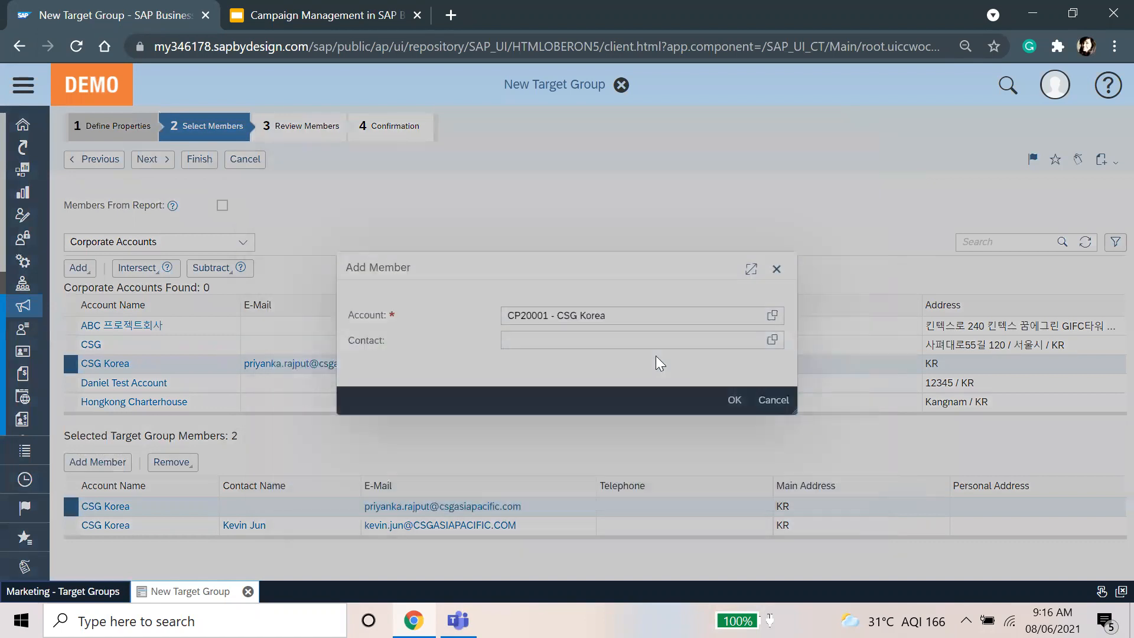
click(770, 337)
click(698, 367)
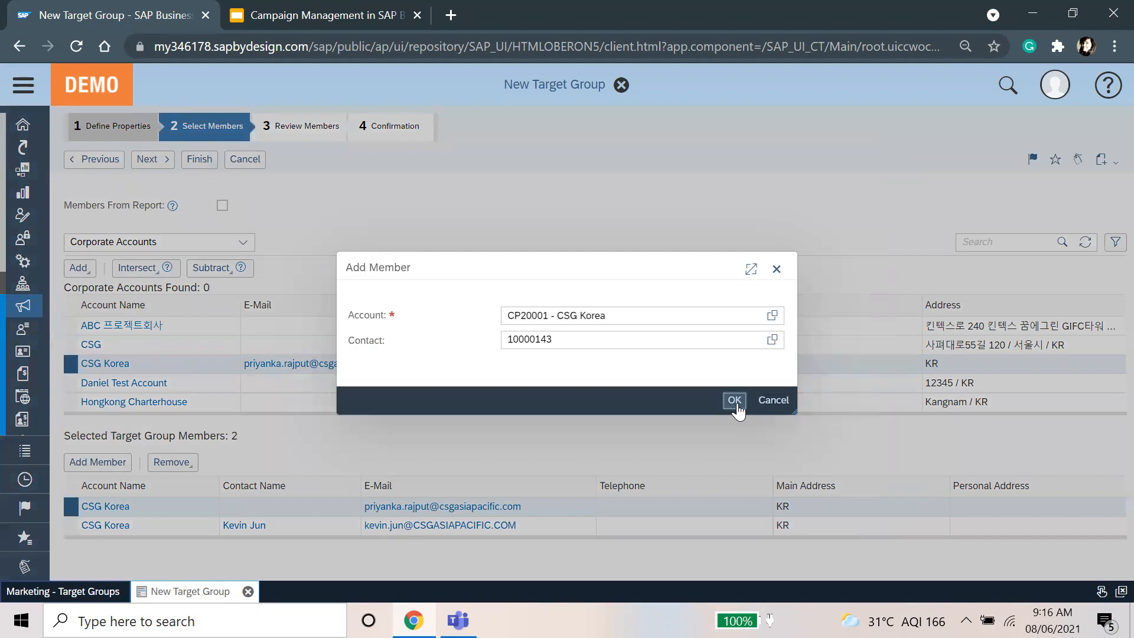
click(734, 401)
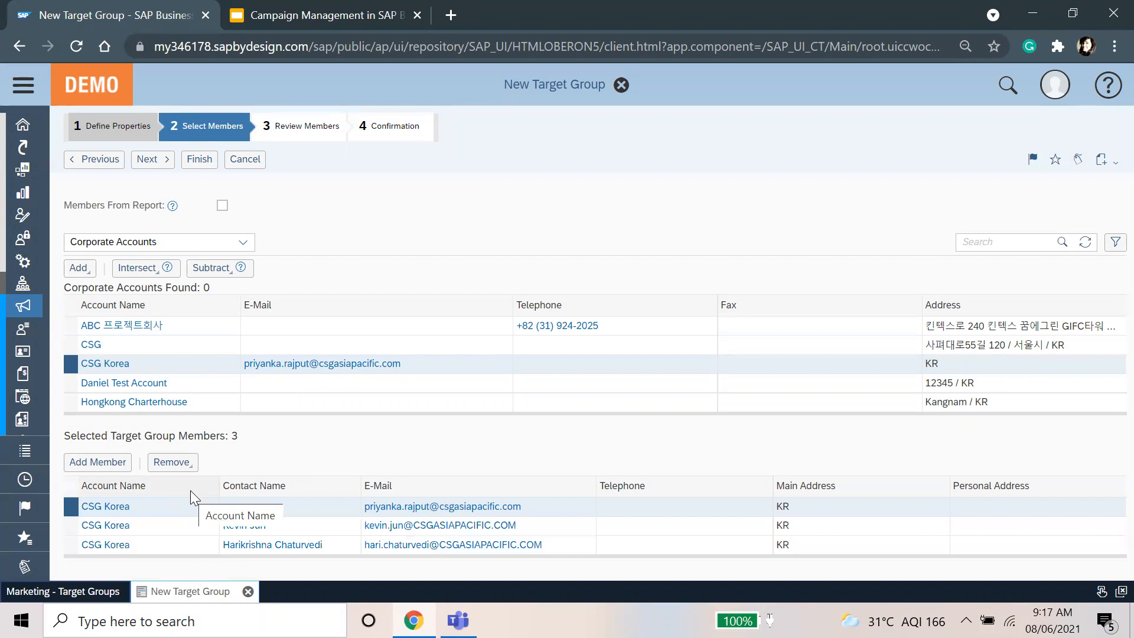
Step: Run the e-mail addressability check on the 3 members, then finish and close target group 116
click(158, 159)
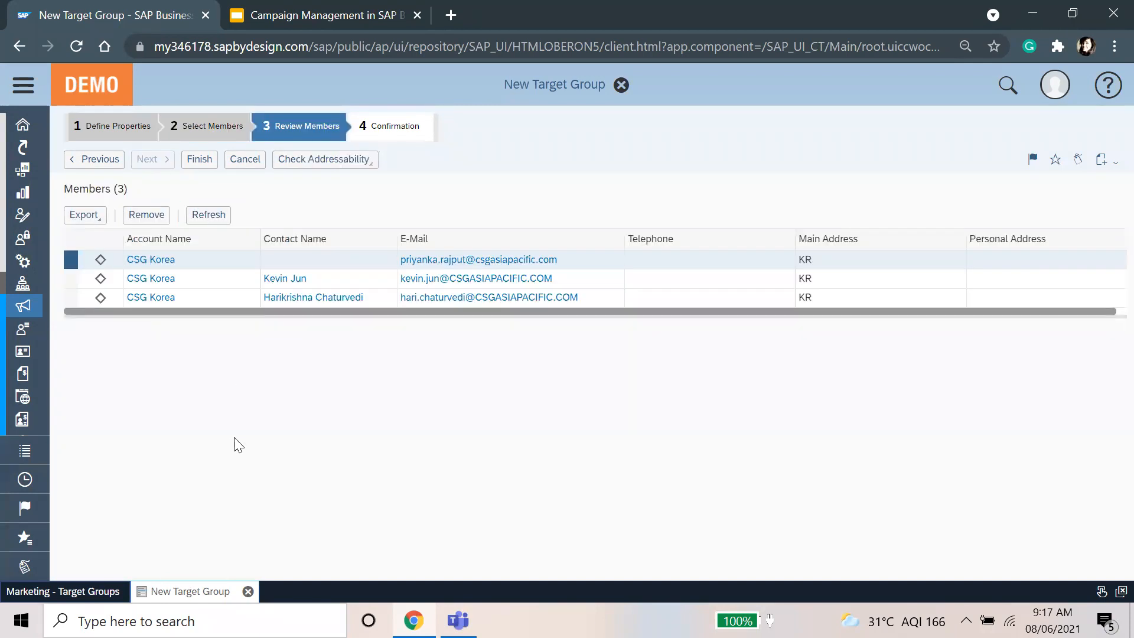
click(325, 161)
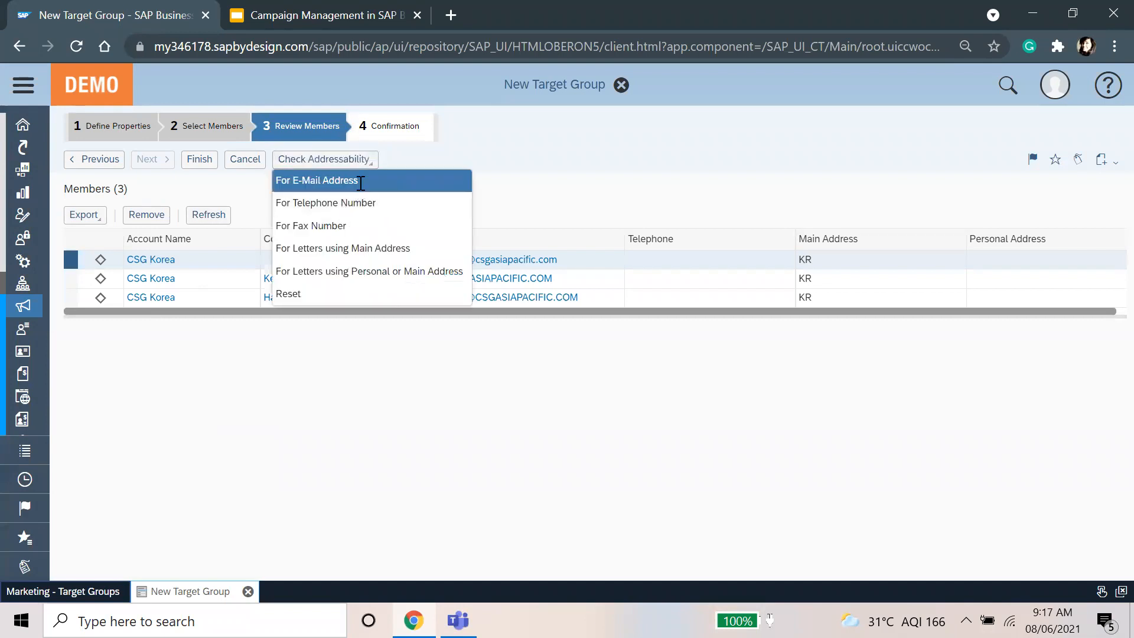
click(319, 180)
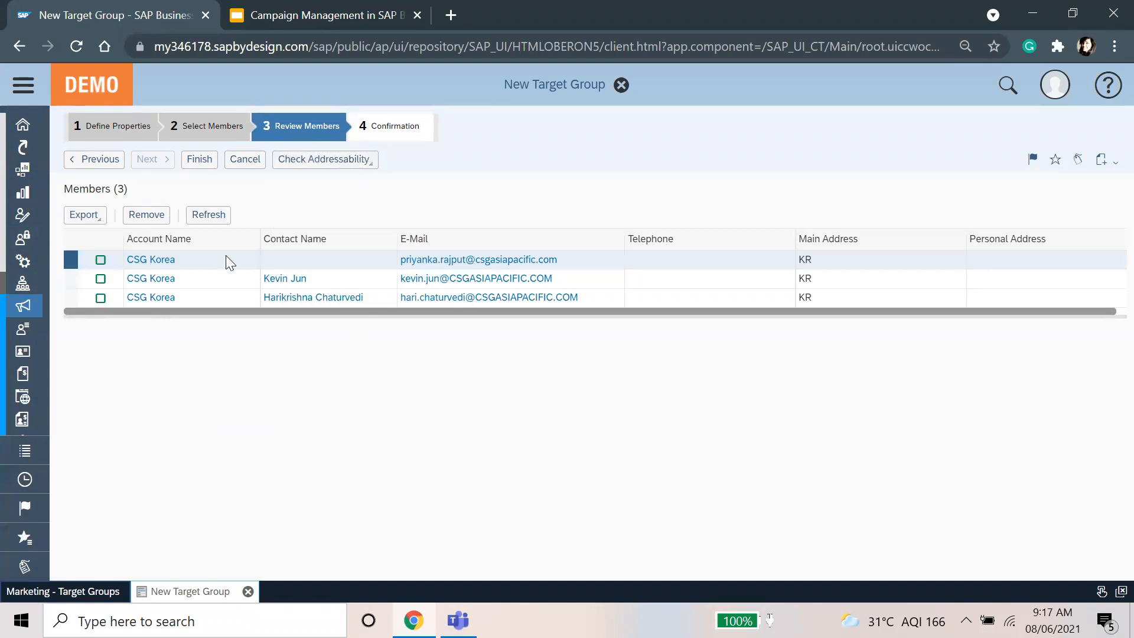
click(201, 161)
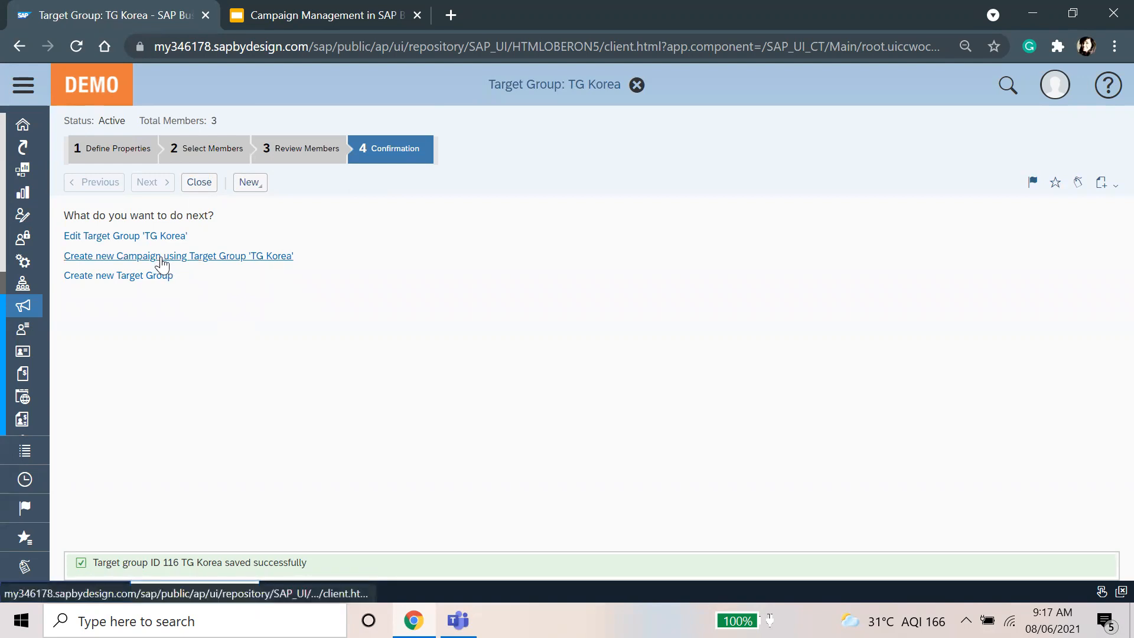
click(199, 181)
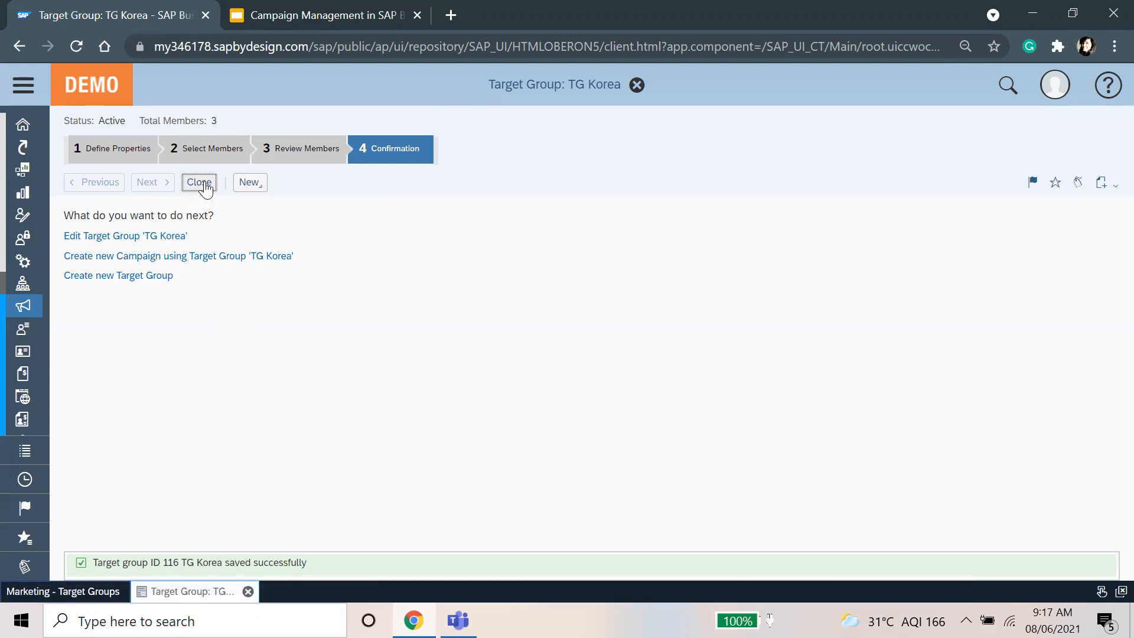
Step: Refresh the Target Groups list so TG Korea appears
click(1085, 152)
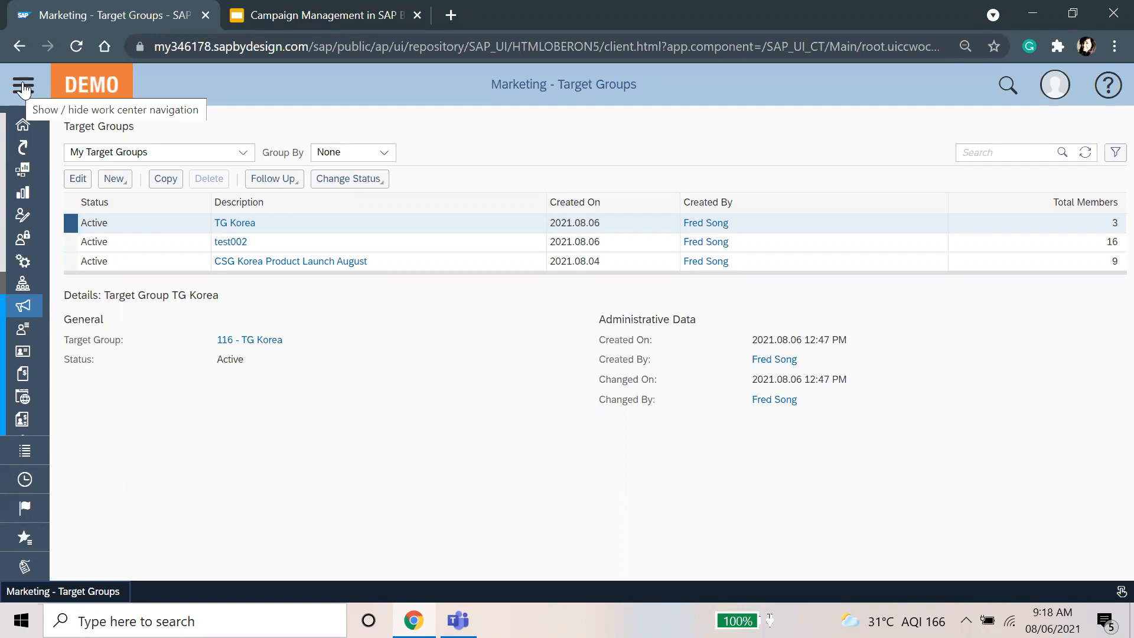
Step: Find the Business Analytics work centre and open its Analytical Actions view
click(24, 89)
click(55, 533)
text(business an)
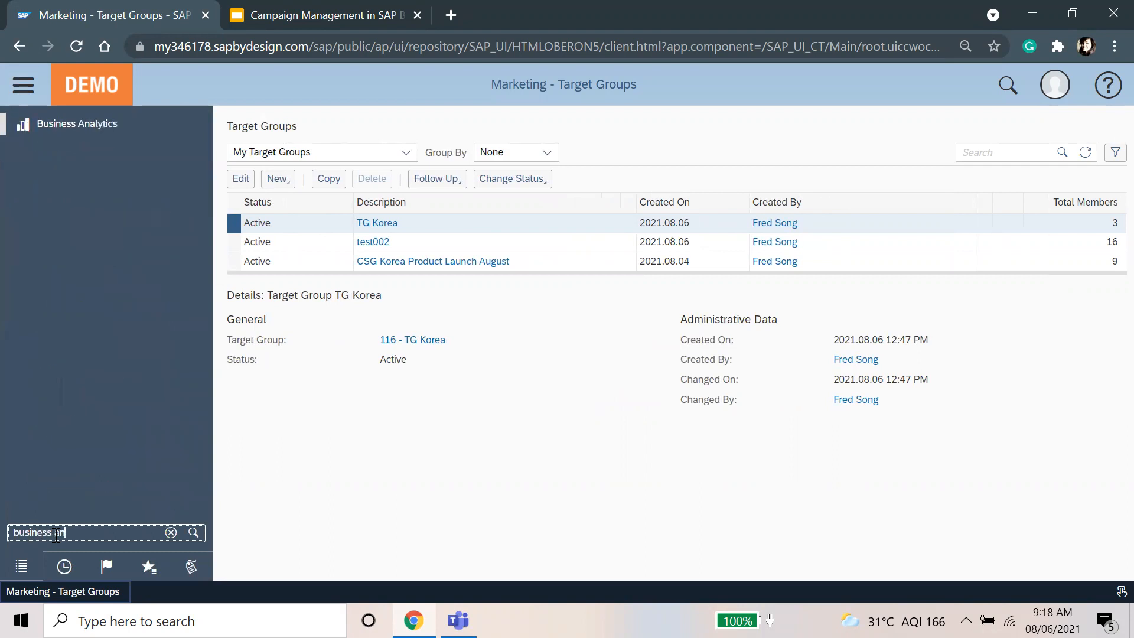
click(126, 123)
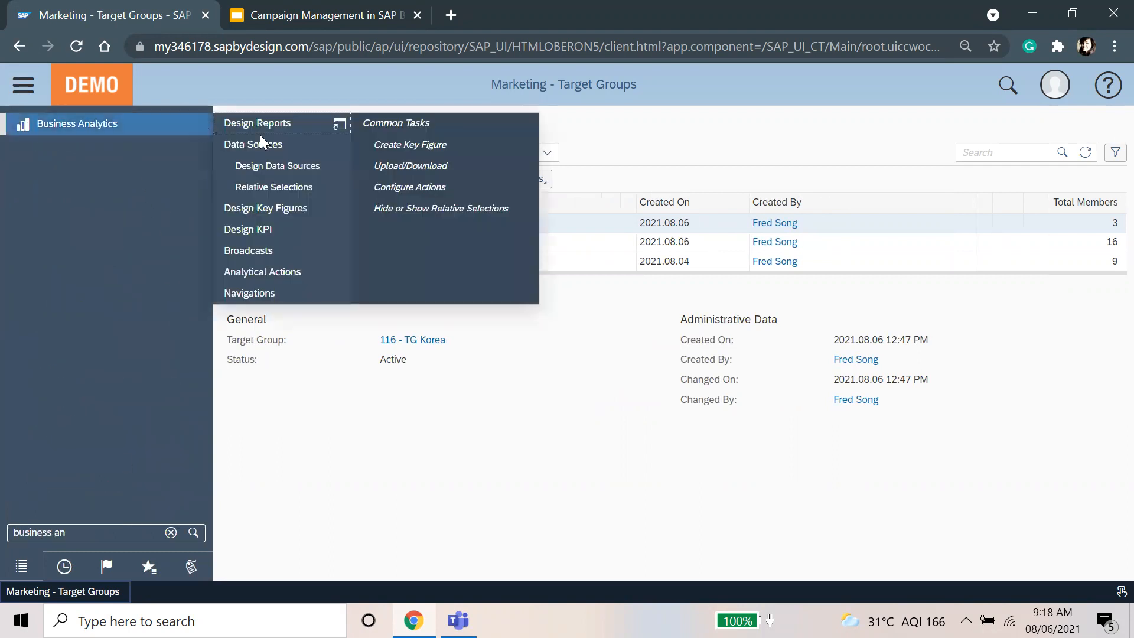
click(301, 279)
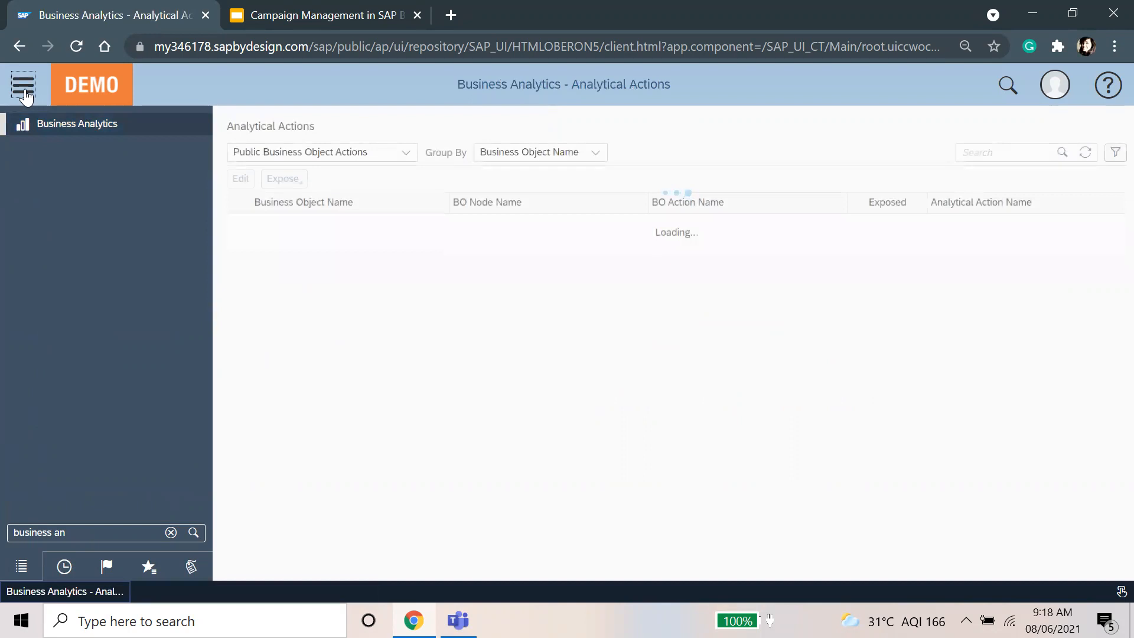
click(25, 90)
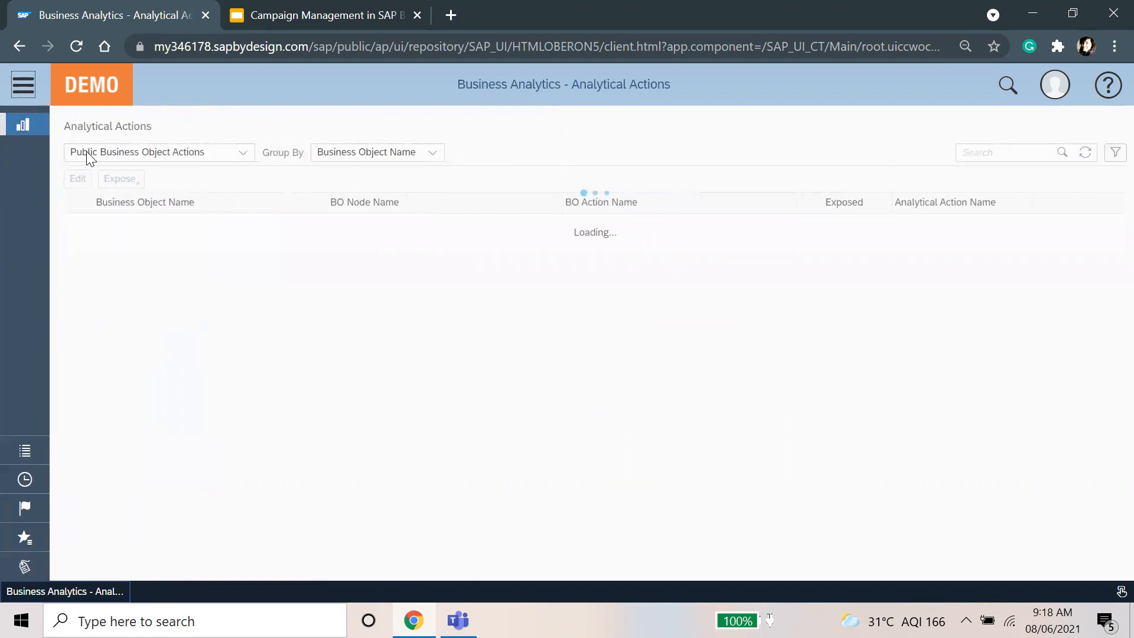
Step: List all analytical actions and select Create Target Group
click(226, 154)
click(168, 195)
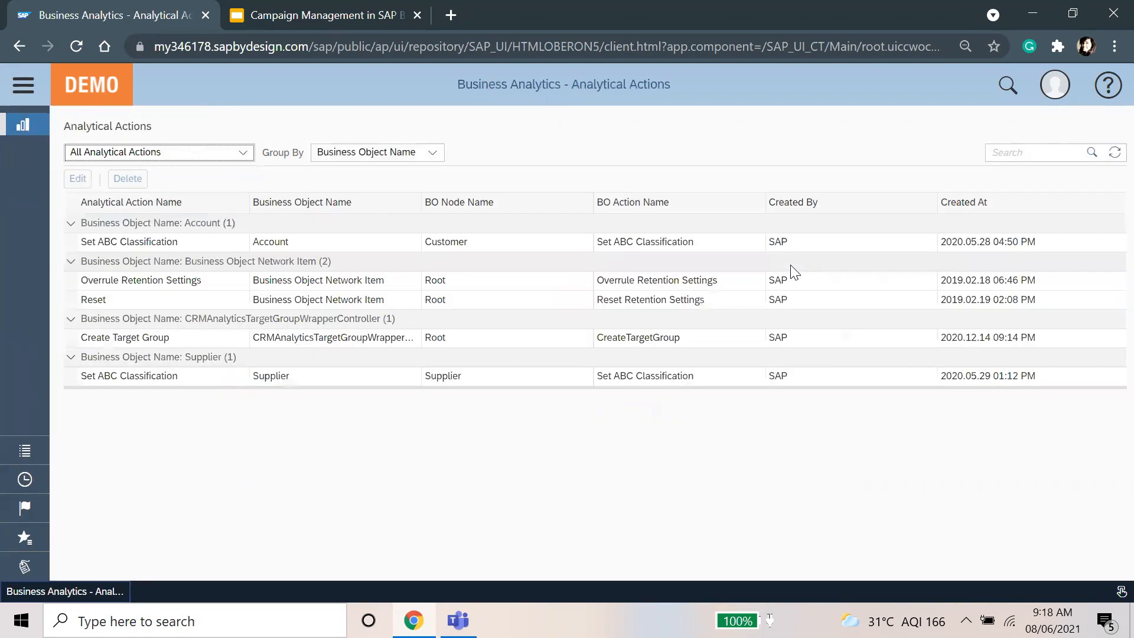
click(229, 333)
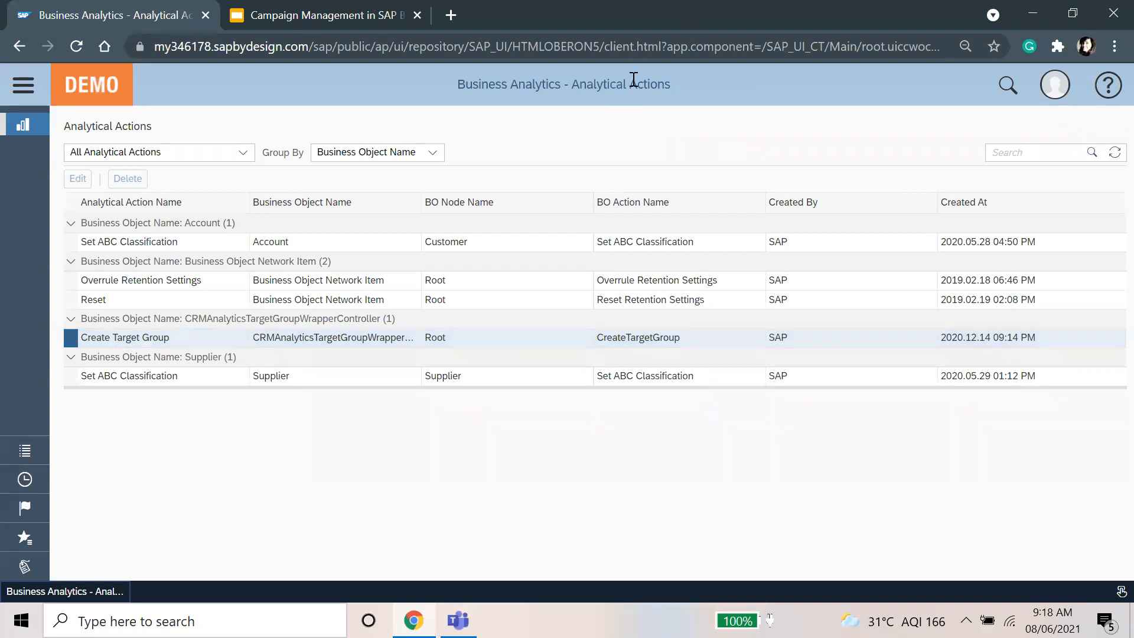
click(23, 86)
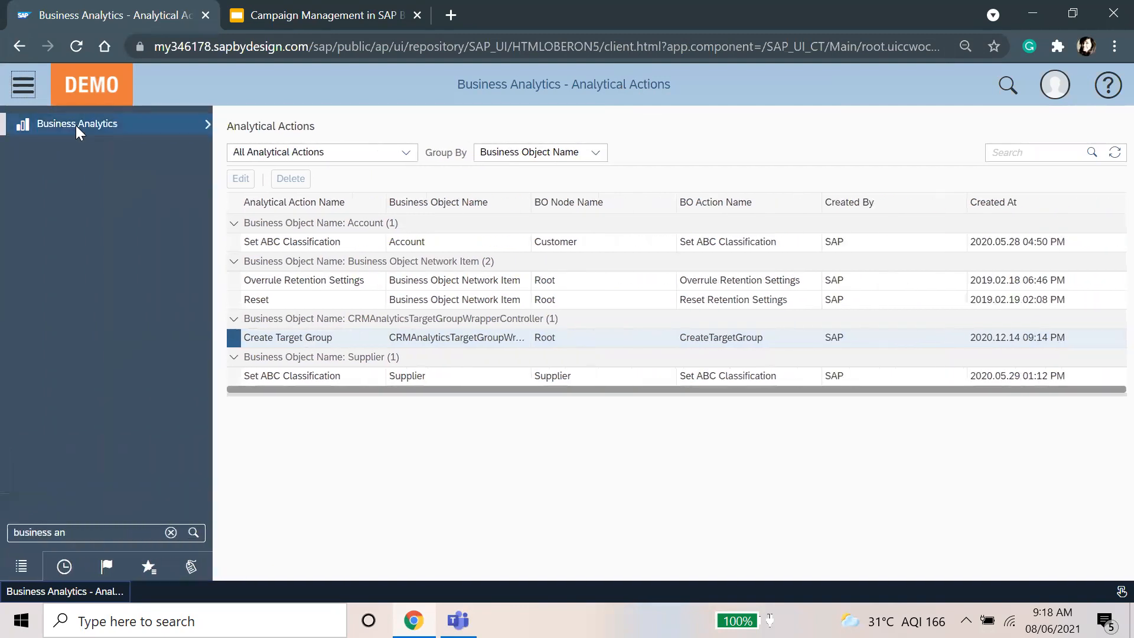
Step: Open the last Create Target Groups for Customer navigation in Business Analytics Navigations for editing
mouse_move(75, 125)
click(256, 290)
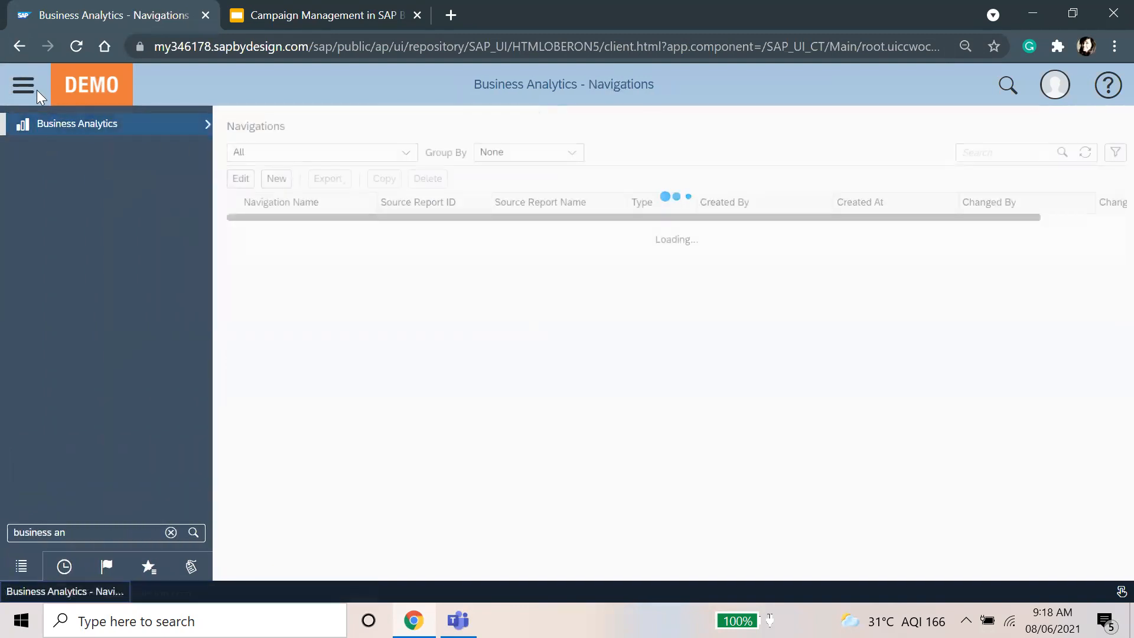
click(29, 89)
click(25, 90)
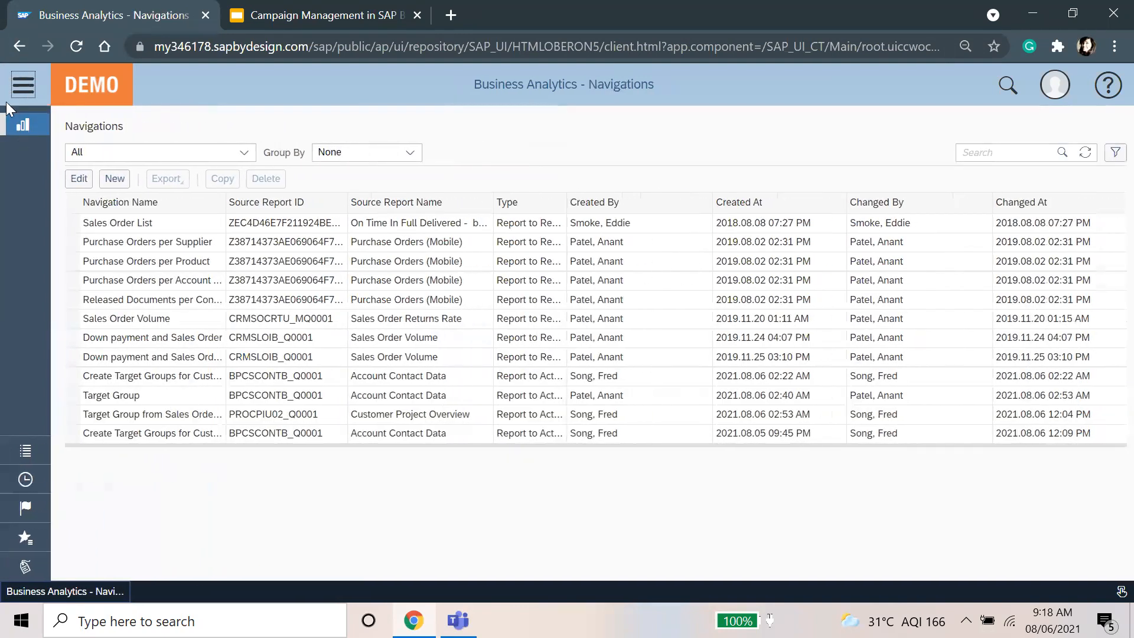
drag(87, 530, 3, 536)
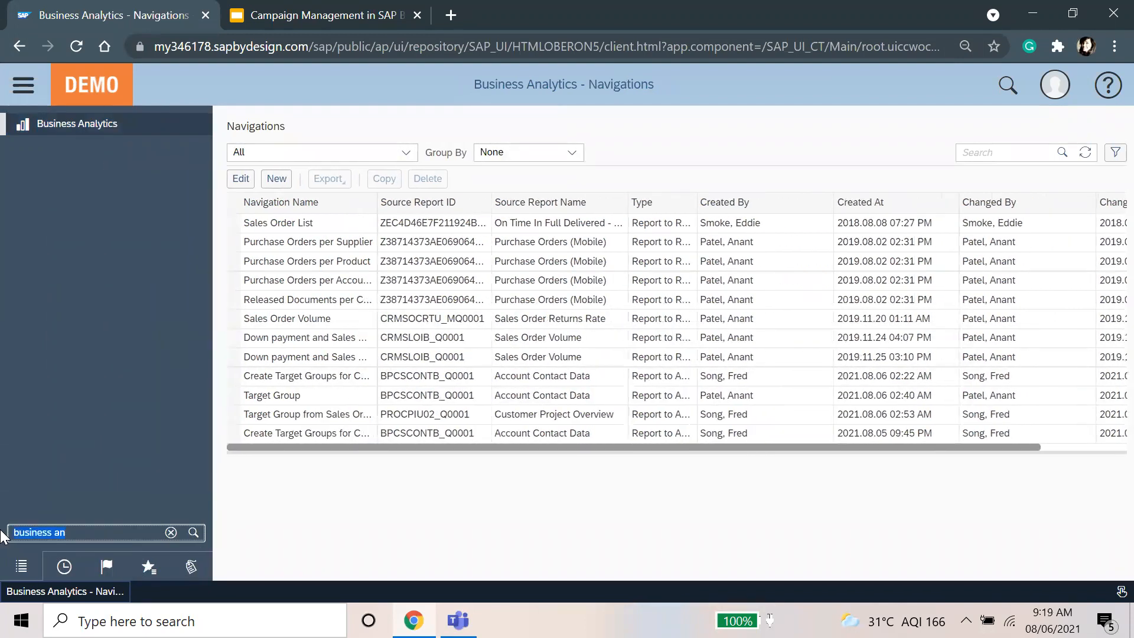
click(410, 505)
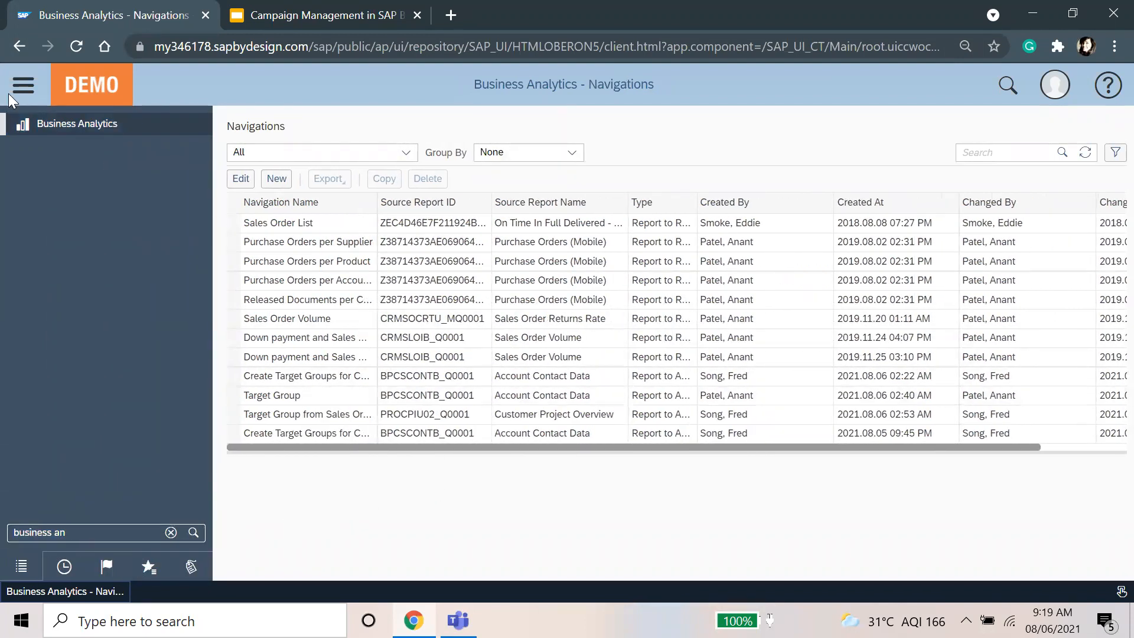
click(22, 87)
click(283, 436)
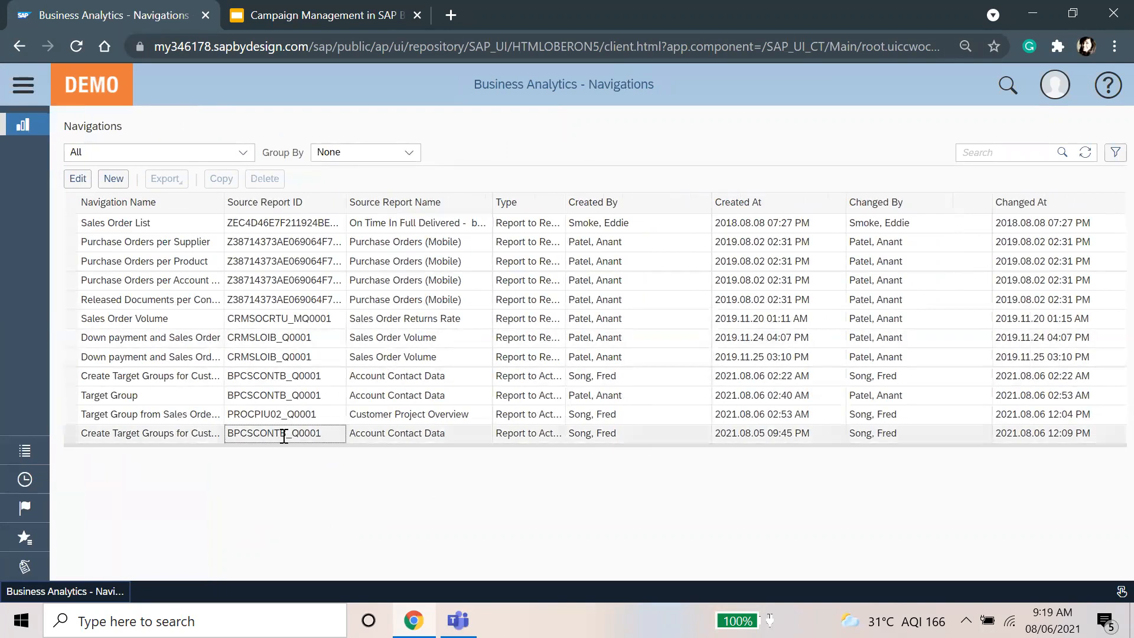
click(83, 179)
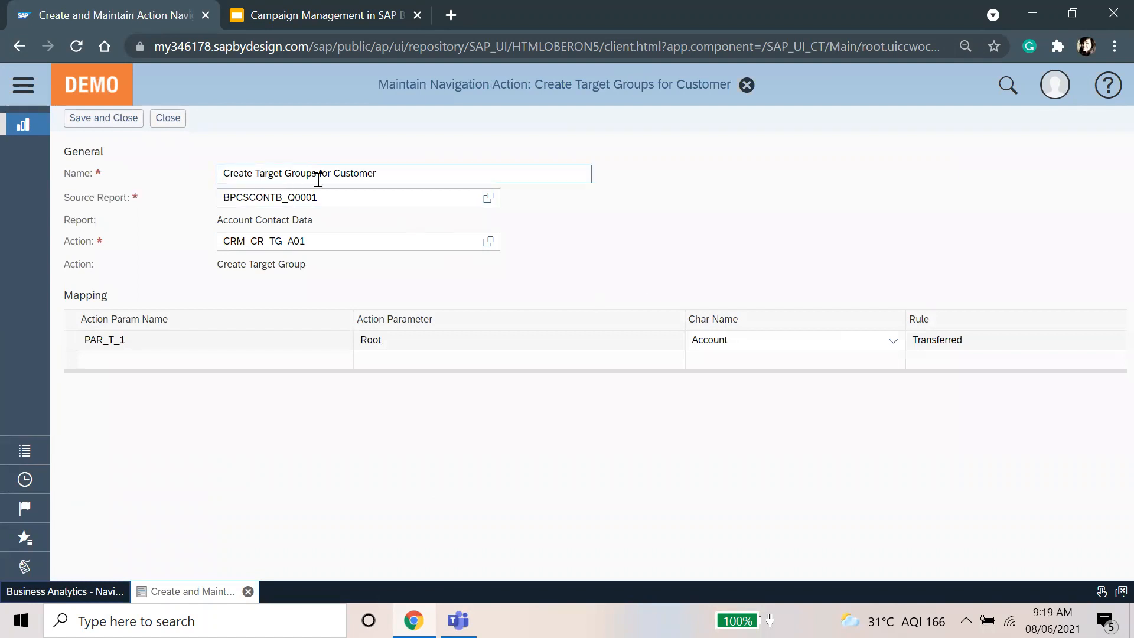
Step: Set source report Account Contact Data, action Create Target Group, characteristic Account, and save
drag(418, 172, 229, 173)
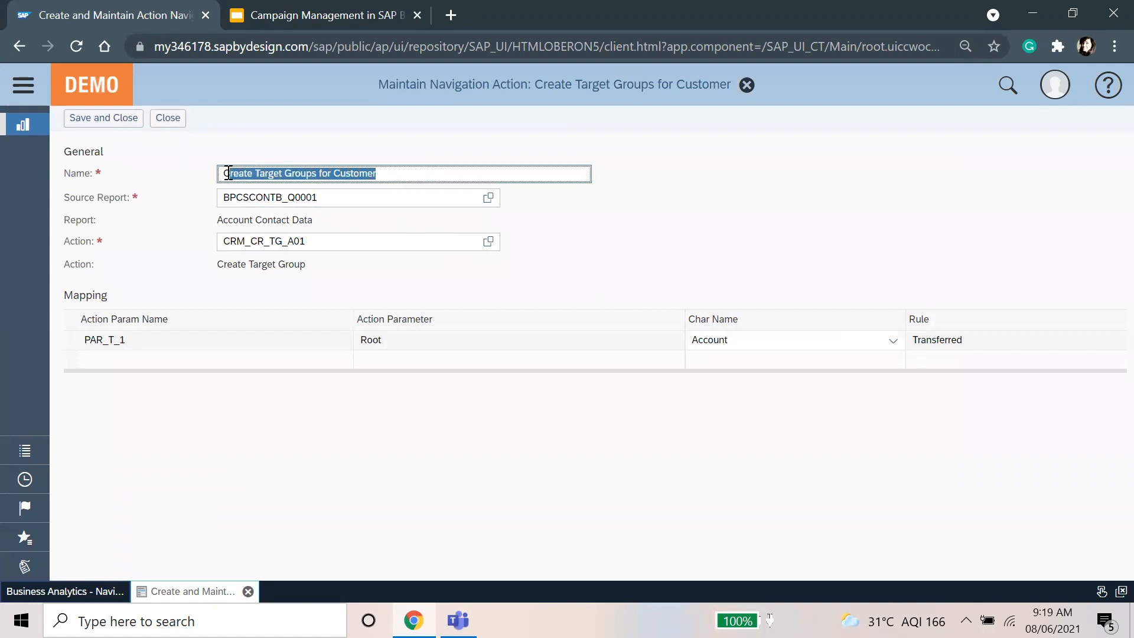
click(176, 213)
click(489, 199)
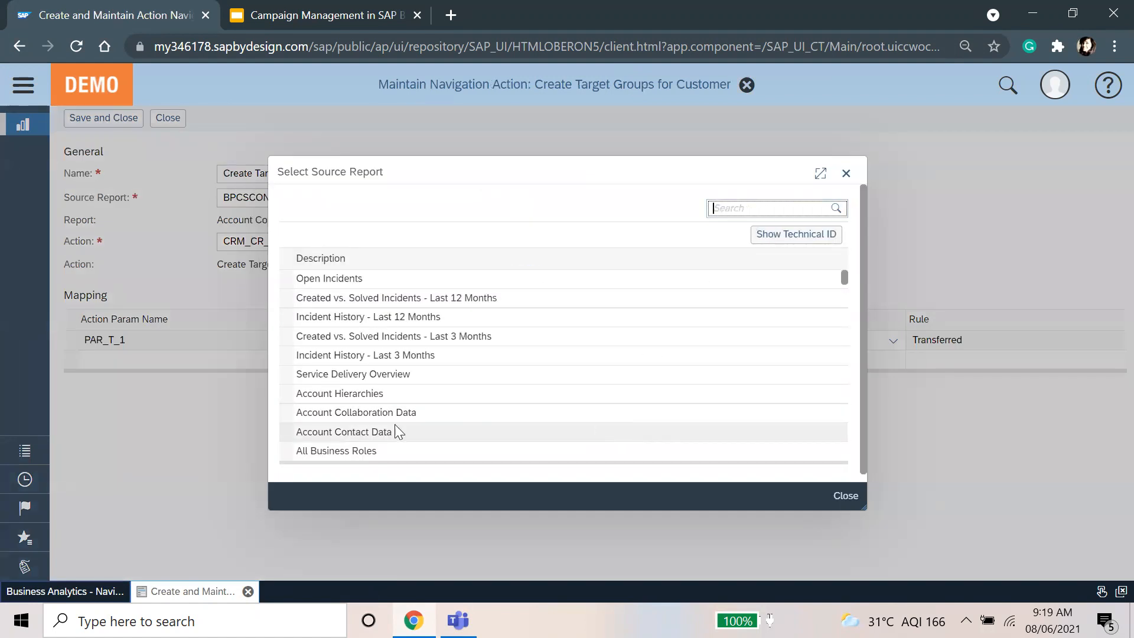
click(454, 437)
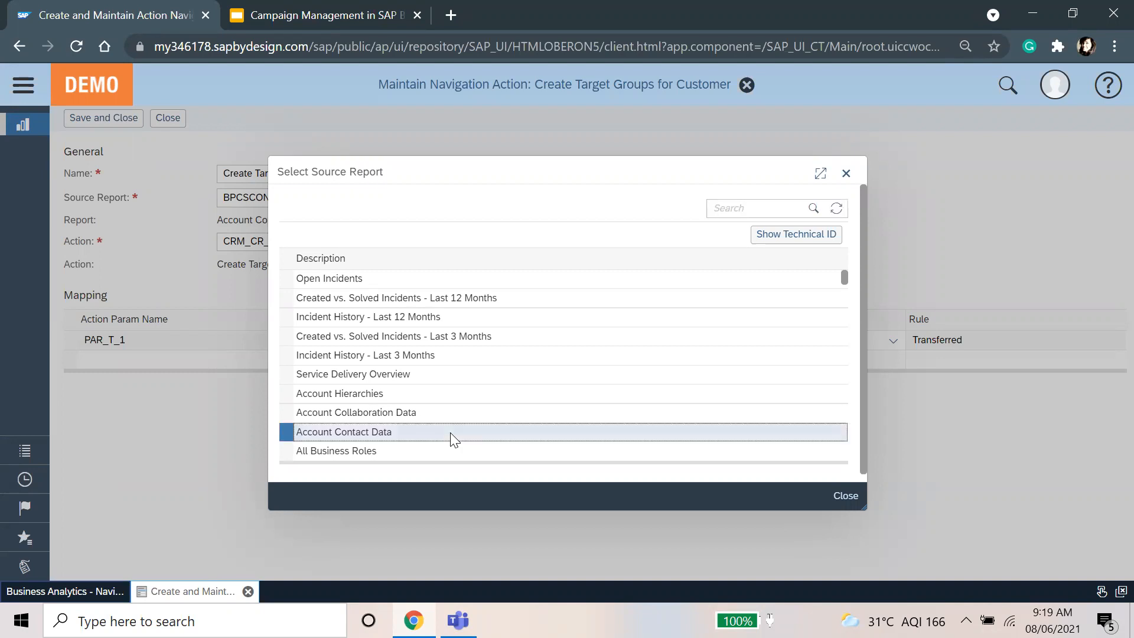
click(487, 242)
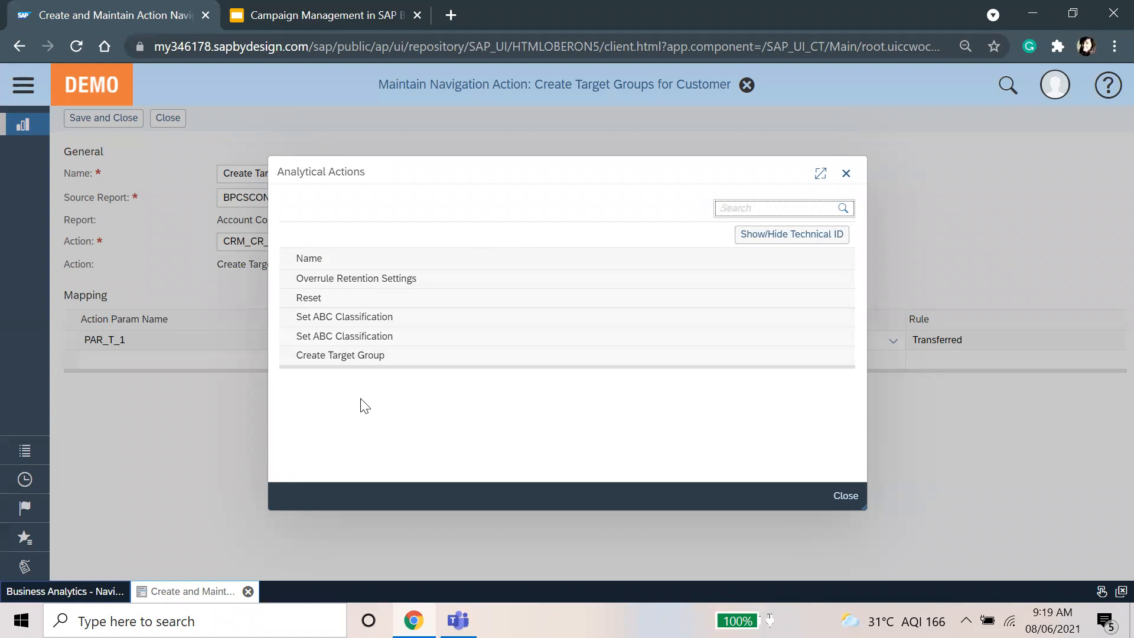
click(335, 355)
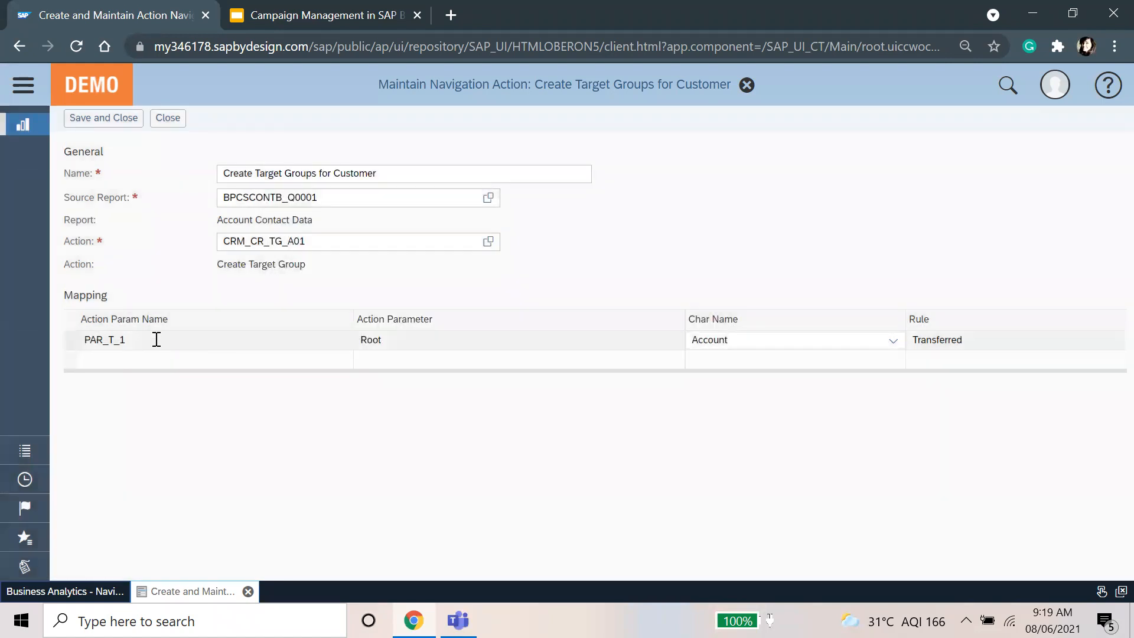
click(782, 343)
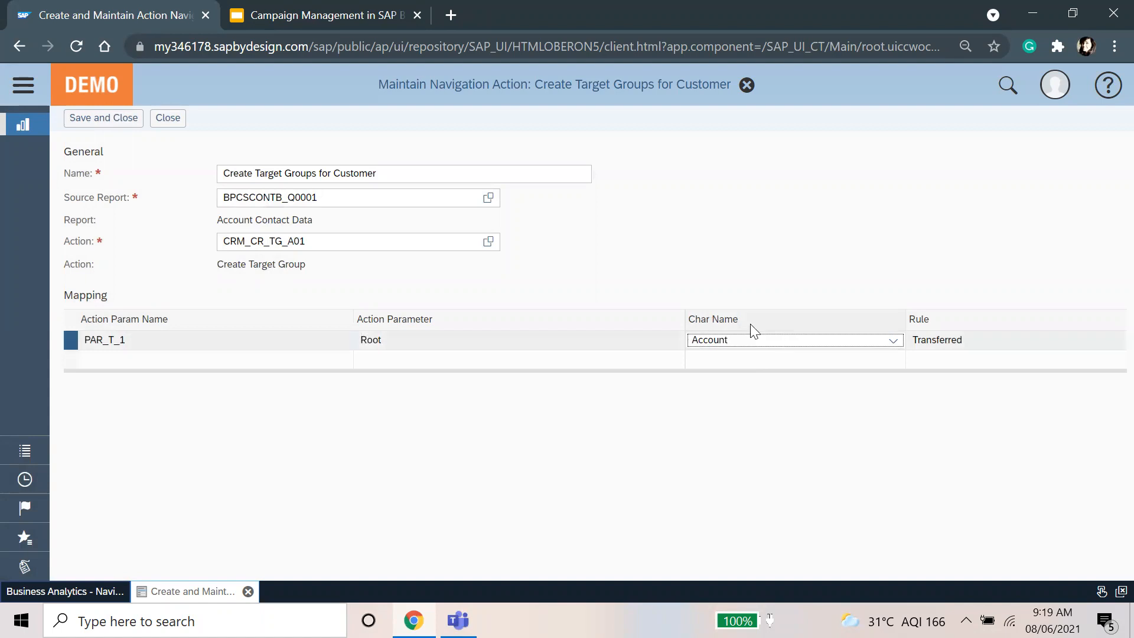
click(893, 341)
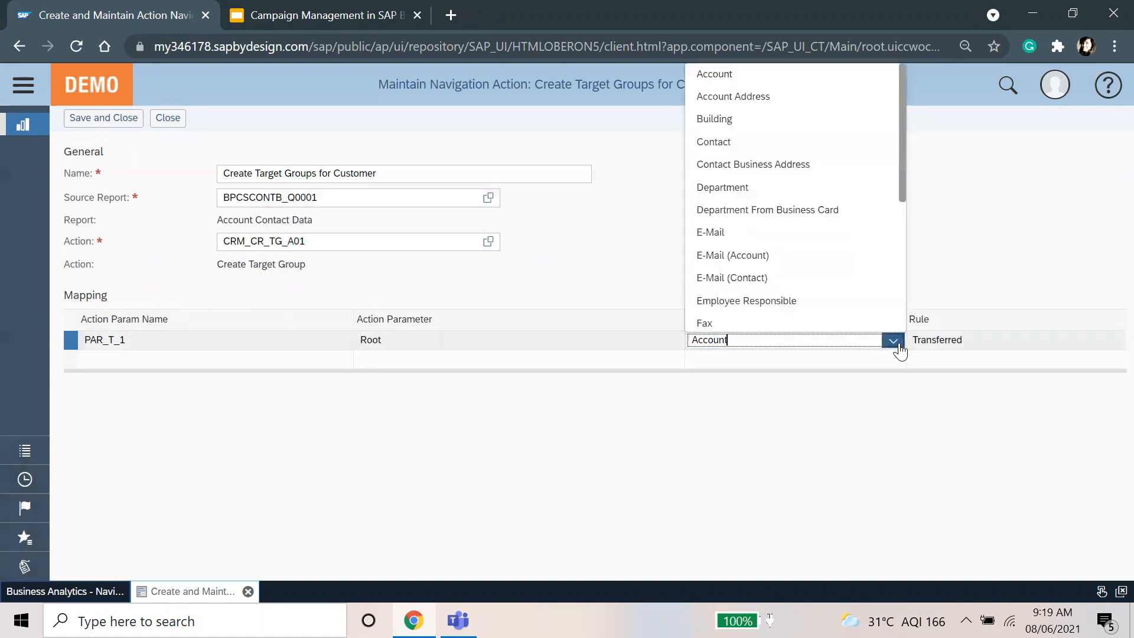
click(782, 71)
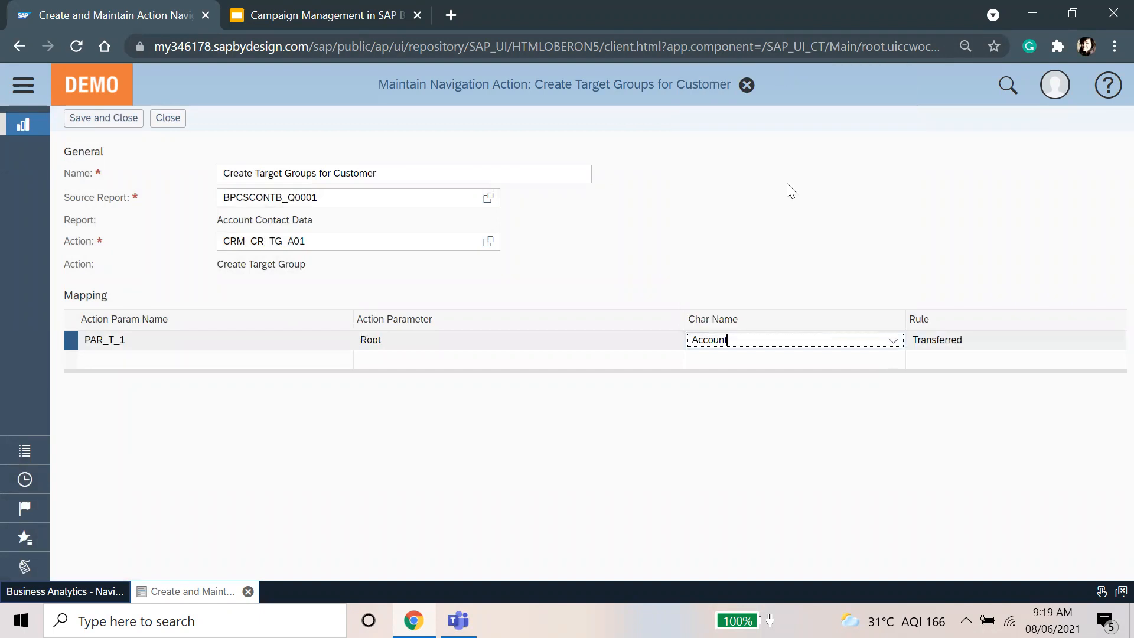
click(848, 505)
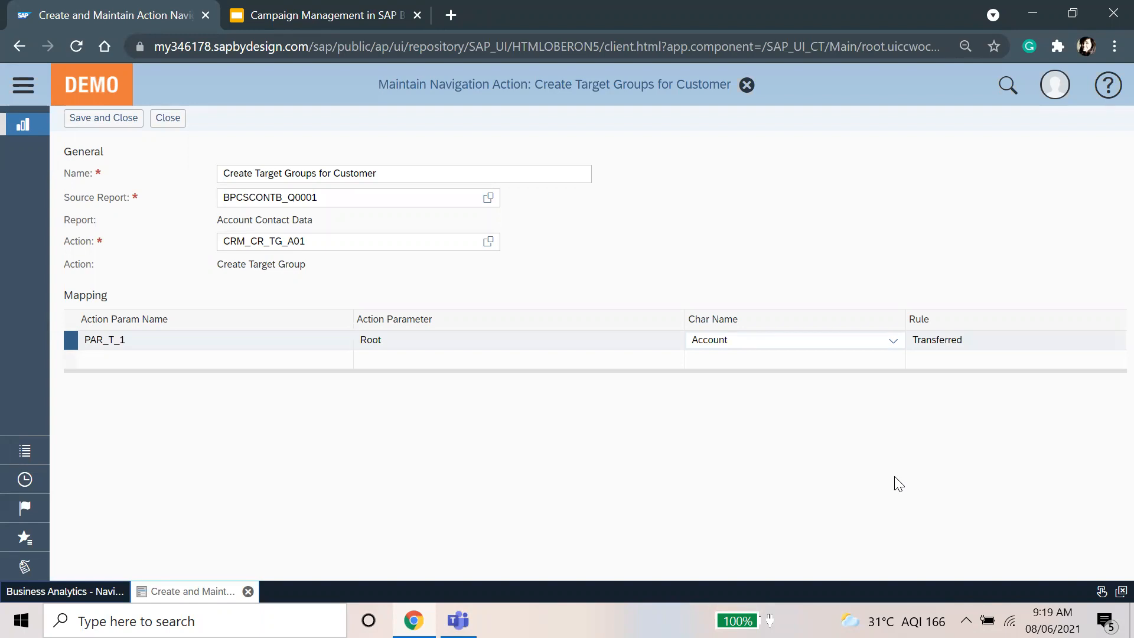
click(72, 120)
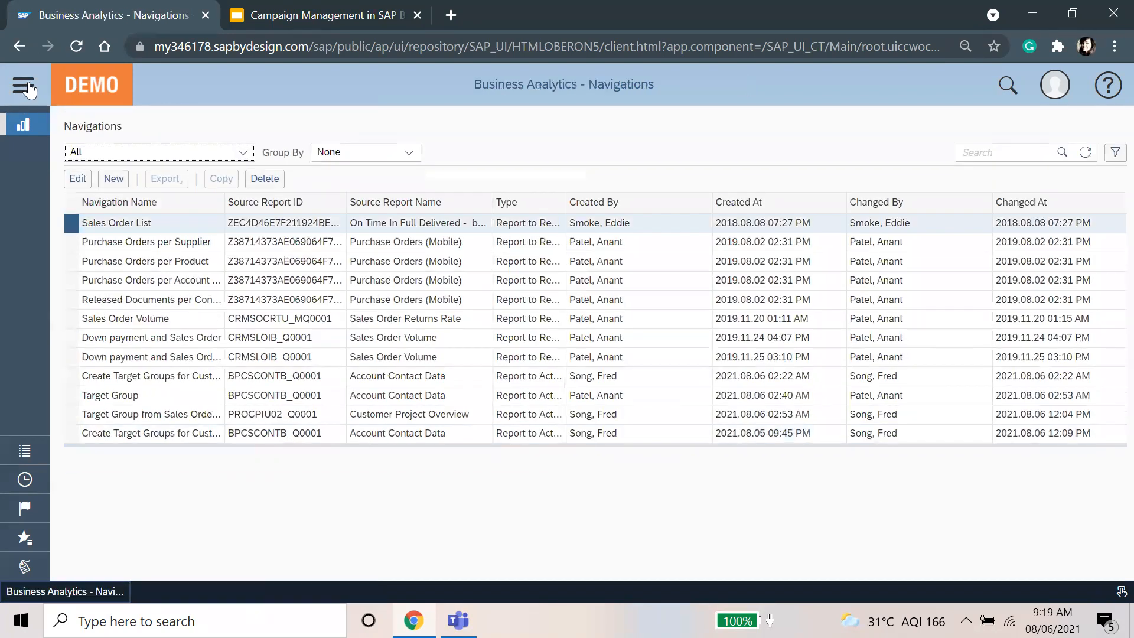
Step: Run the Account Contact Data report from the Account Management reports list
click(26, 87)
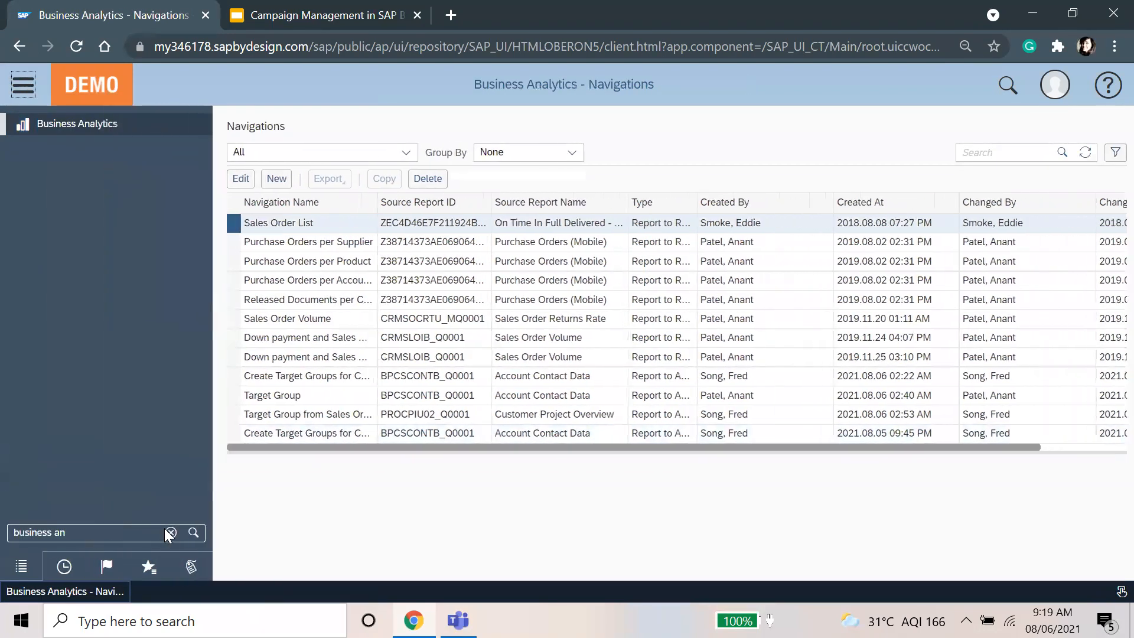
mouse_move(122, 328)
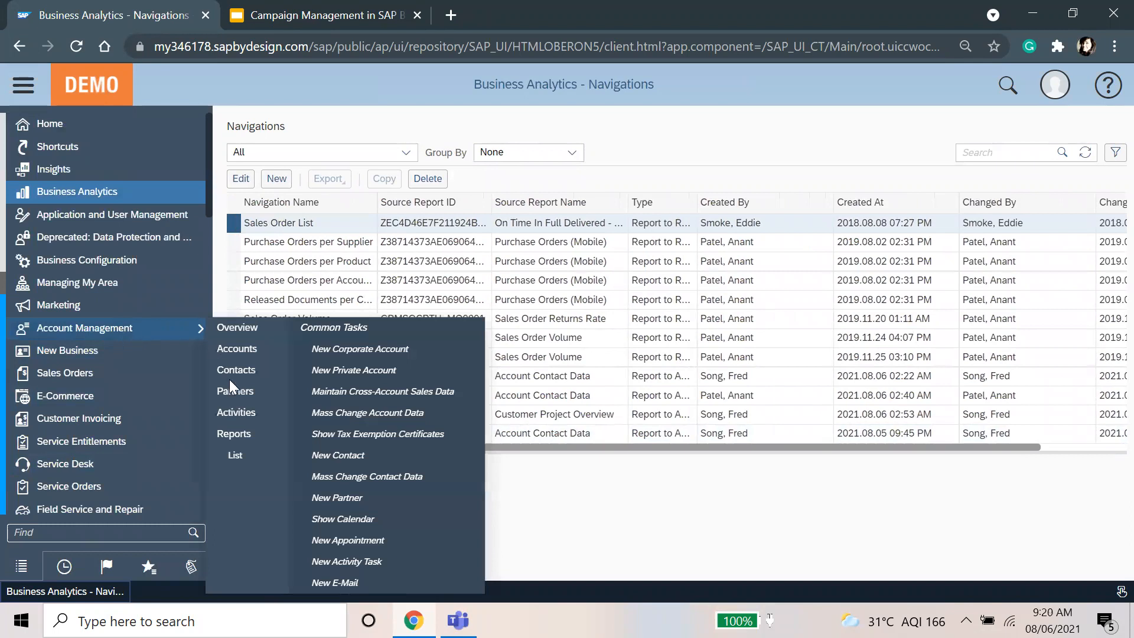
click(234, 433)
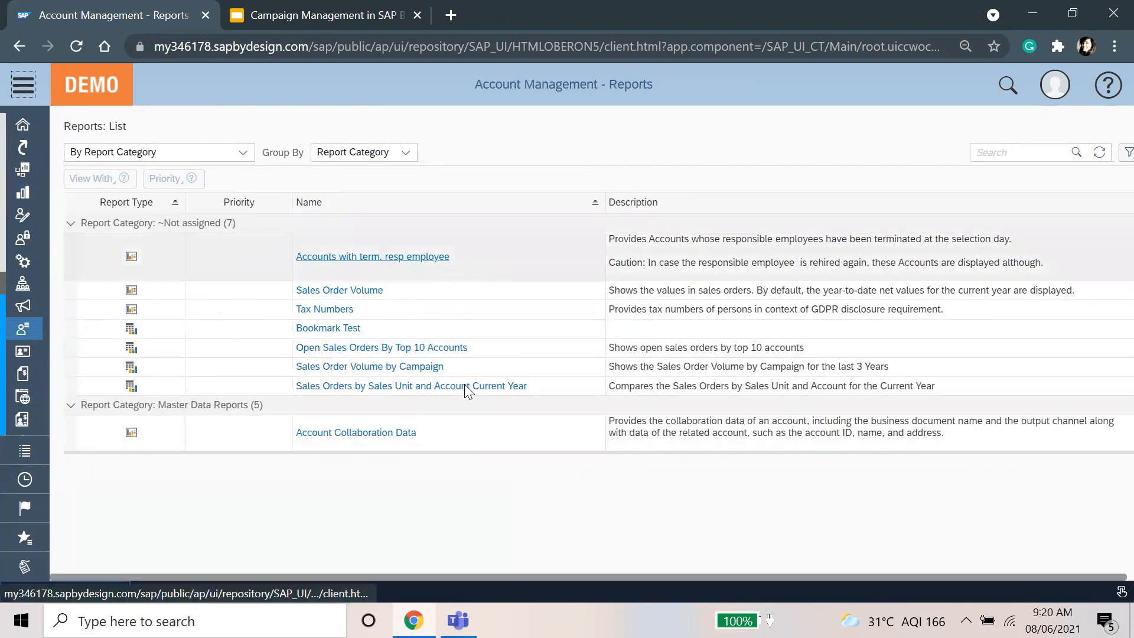
scroll(465, 383, down, 3)
click(324, 358)
click(323, 358)
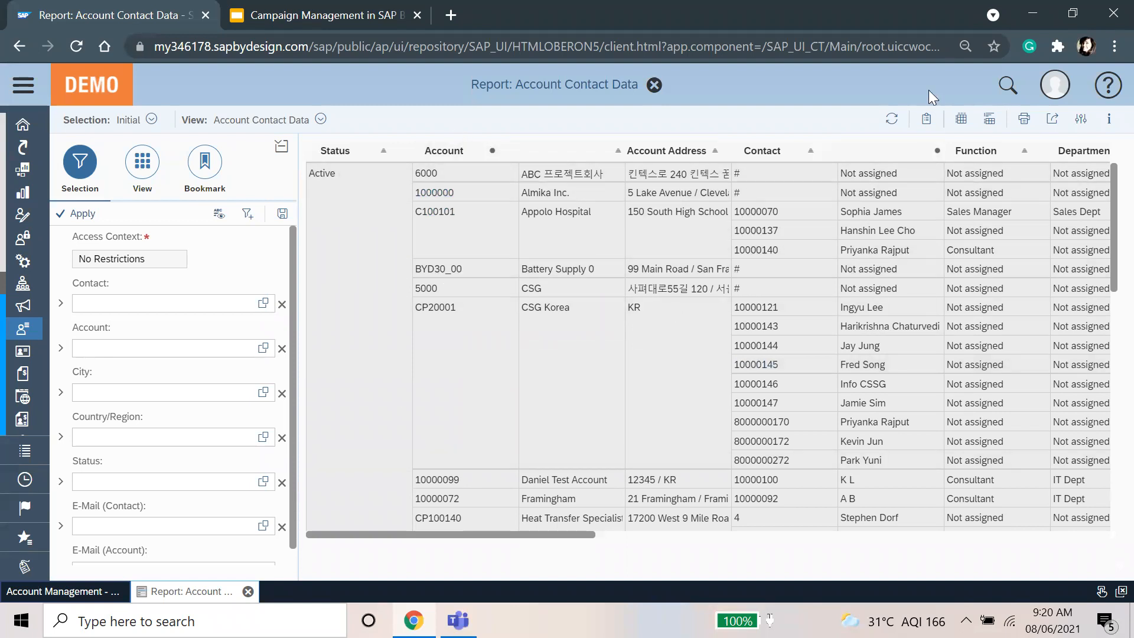
Step: Start a target group from the report, describing it 'Target group from Account Contact Data'
click(926, 119)
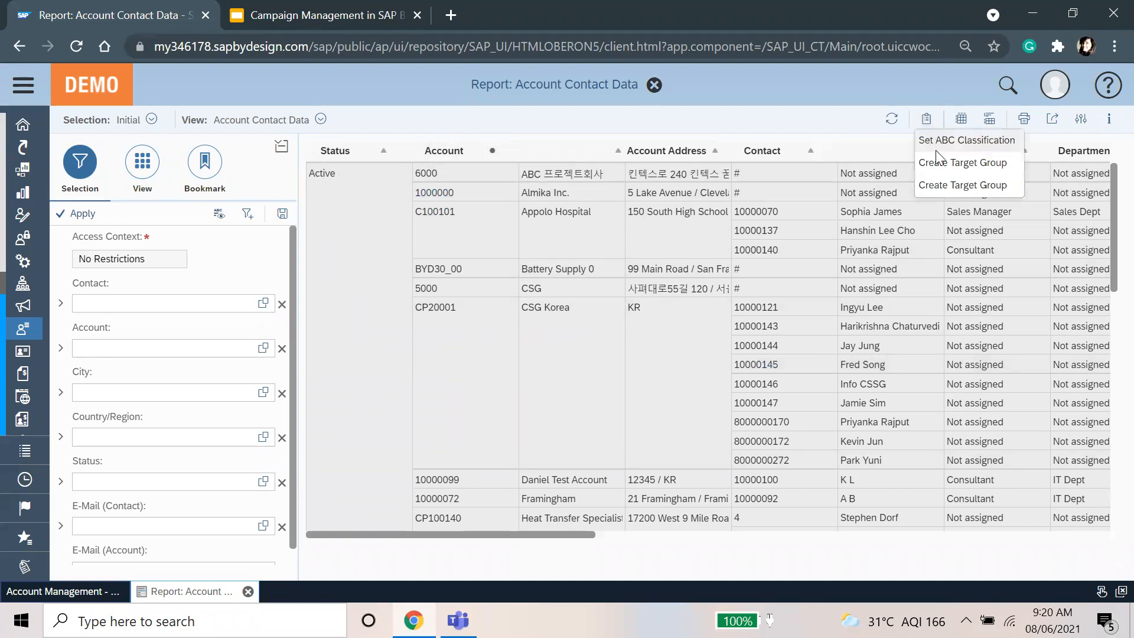
click(942, 164)
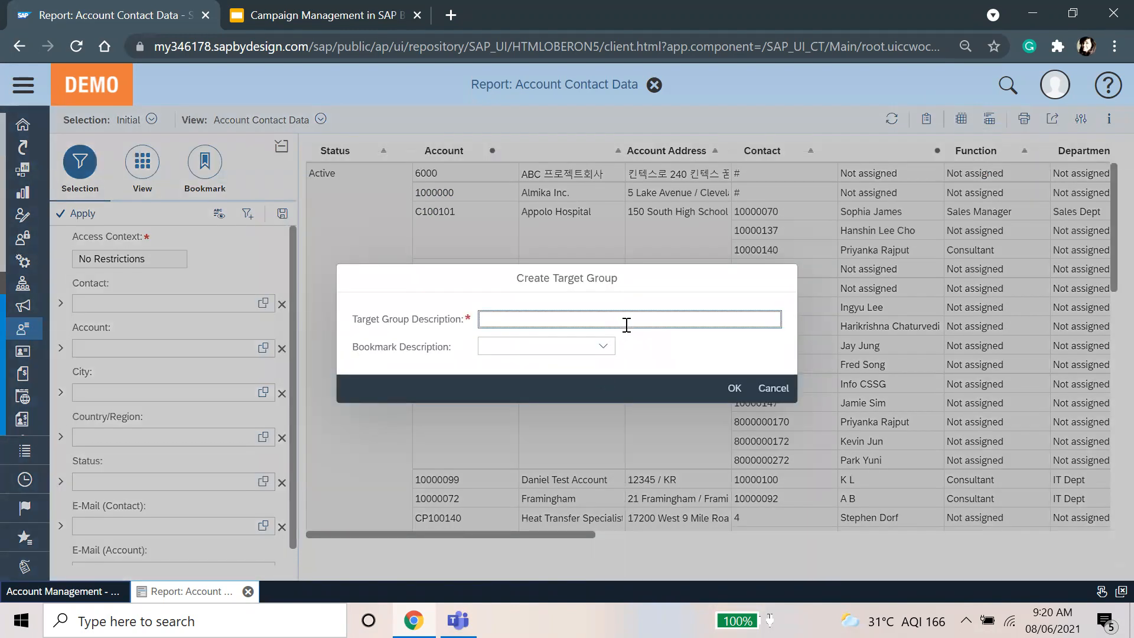
text(T)
key(BackSpace)
text(Target group from)
key(Caps_Lock)
text(S)
key(Caps_Lock)
key(BackSpace)
text(a)
key(Caps_Lock)
text(CC)
key(BackSpace)
key(BackSpace)
key(BackSpace)
text(a)
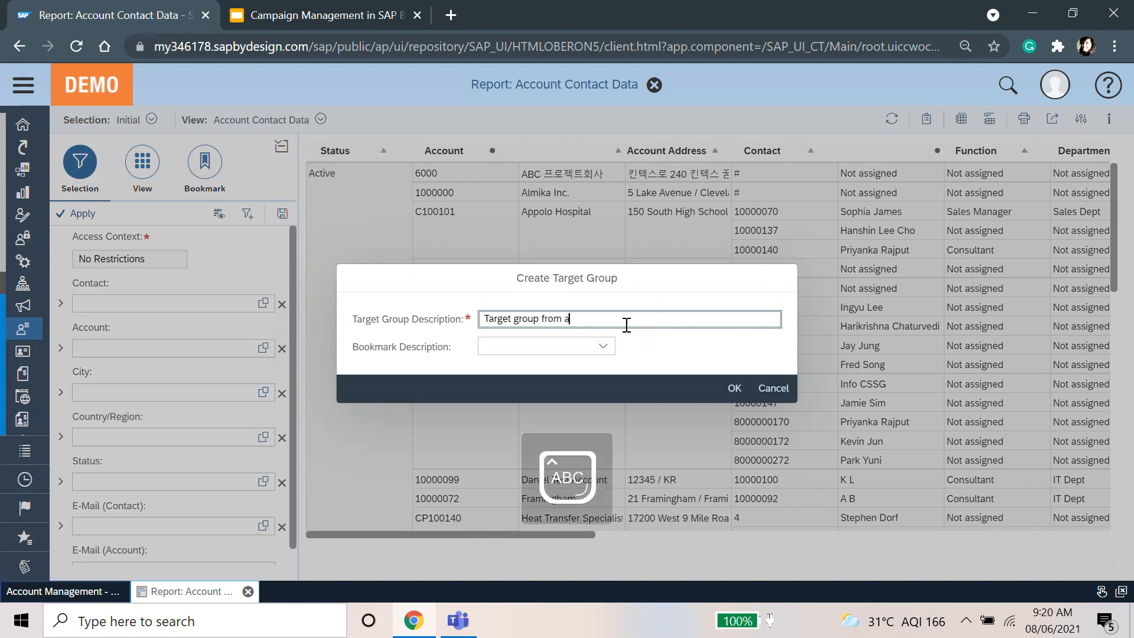
key(BackSpace)
text(Account Contact DAta)
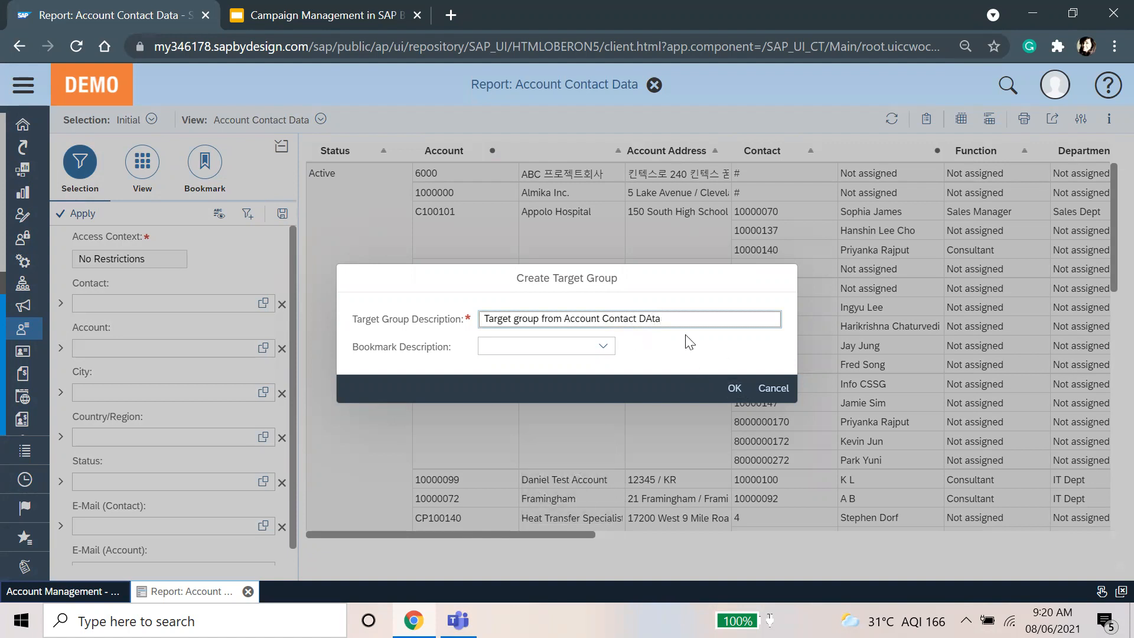
Step: Fix the description typo, choose the CSG Korea Email List bookmark and submit; creation fails
click(653, 319)
key(BackSpace)
text(a)
key(ctrl+a)
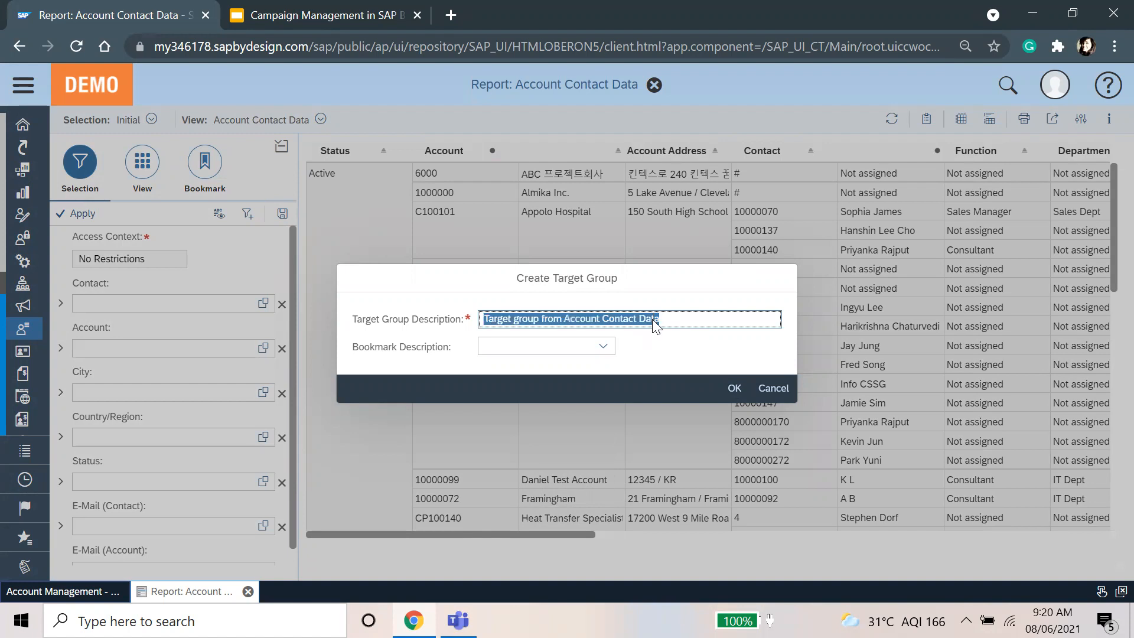
click(603, 346)
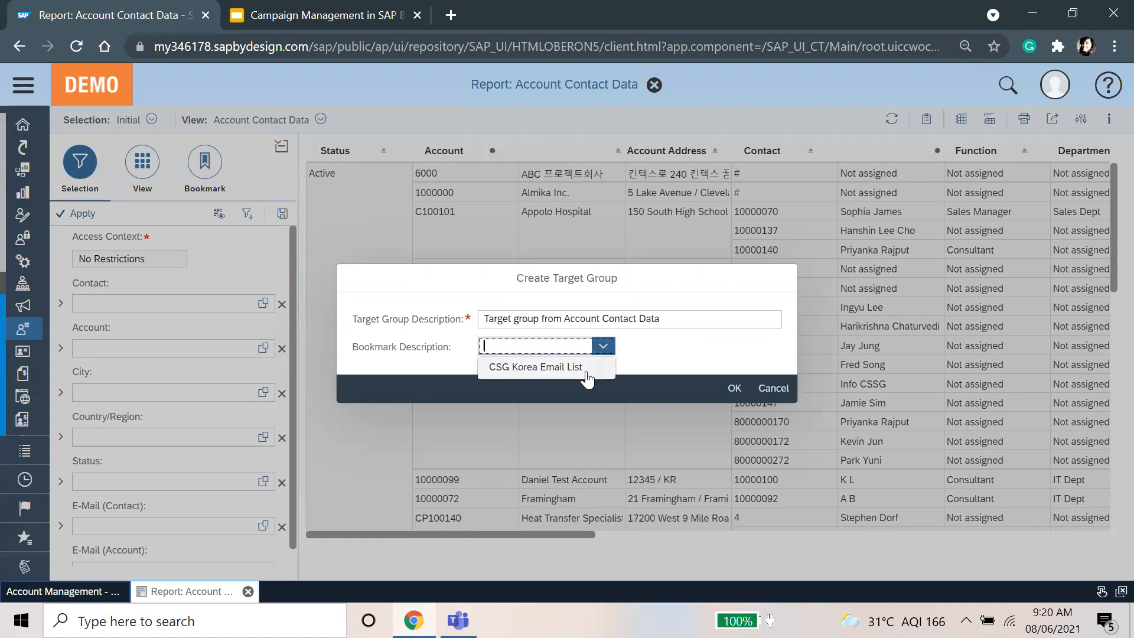
click(599, 365)
click(733, 387)
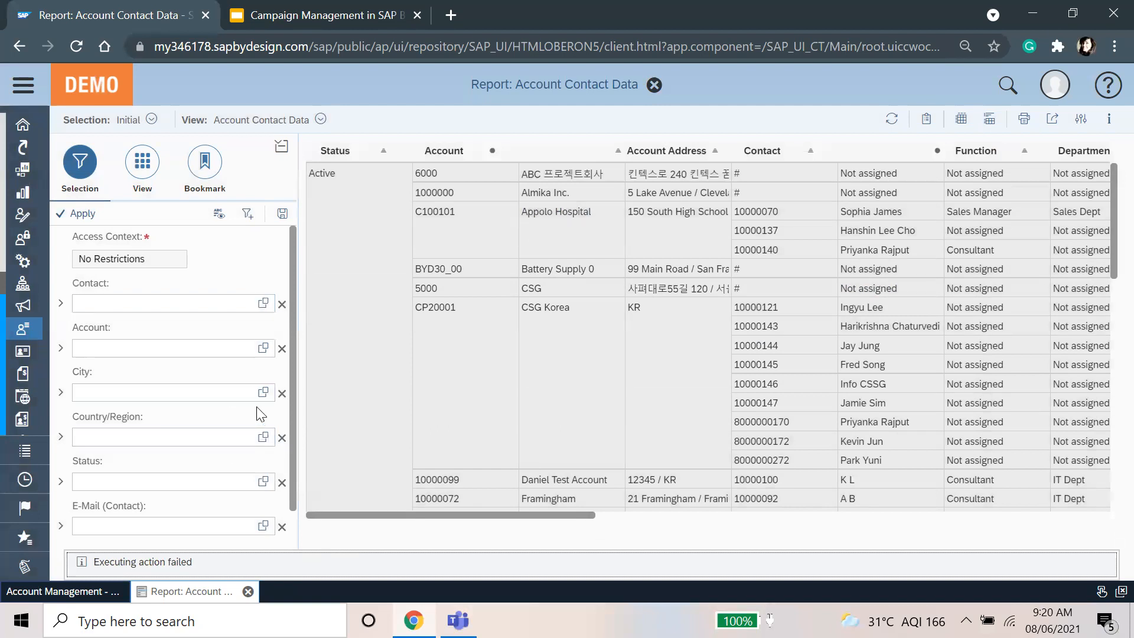
click(262, 348)
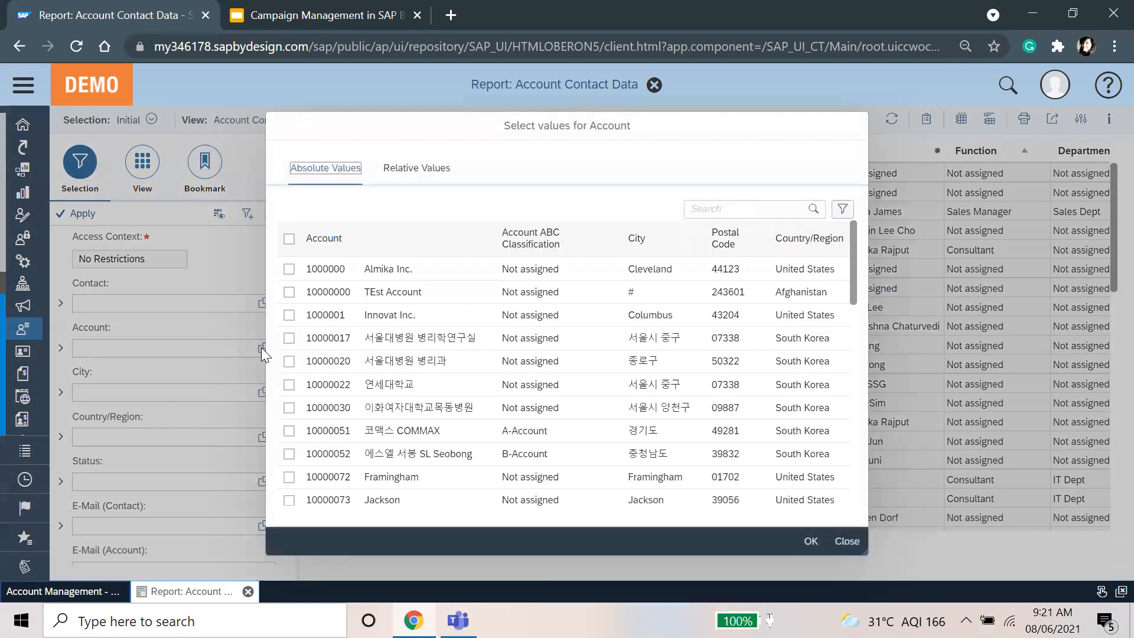
Step: Search 'csg' and filter the report to account CP20001 CSG Korea
click(764, 202)
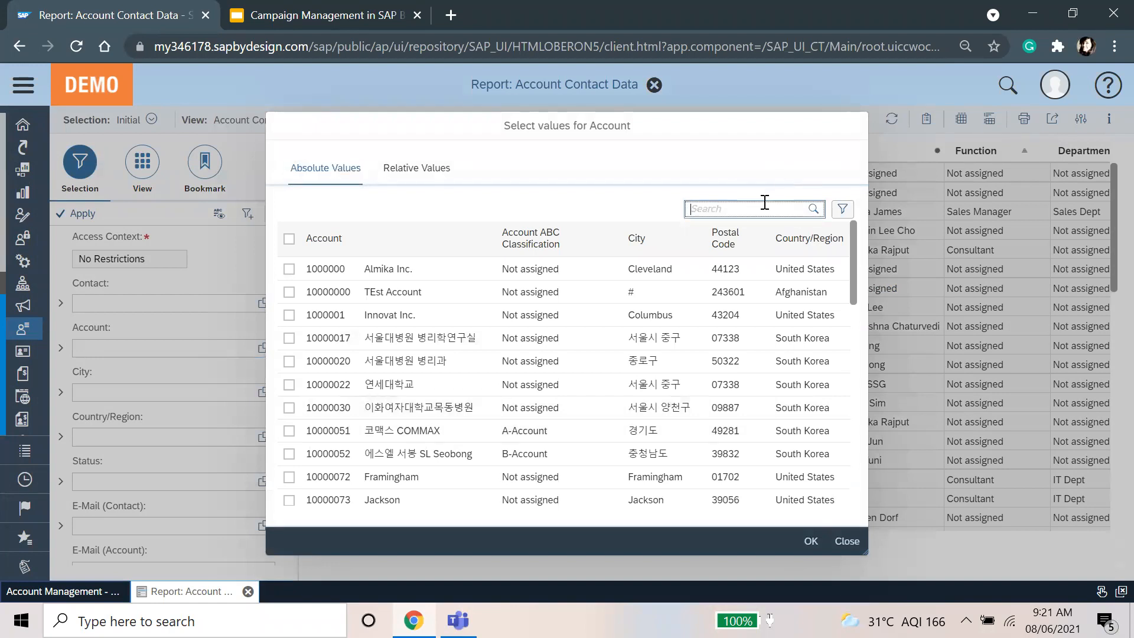
text(csg)
key(Return)
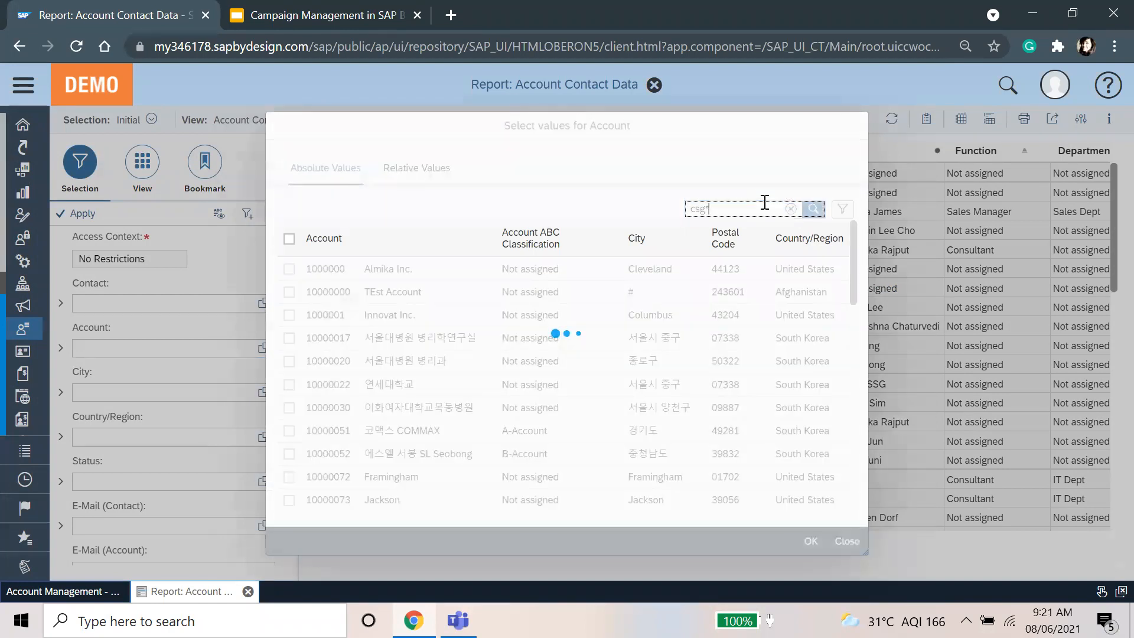
click(579, 284)
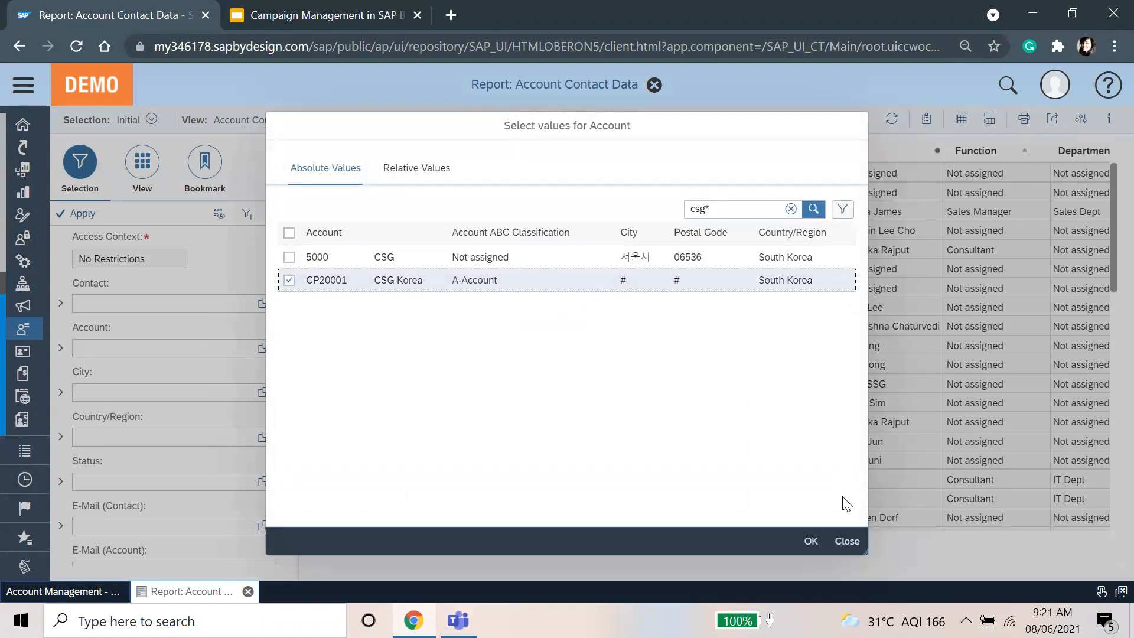
click(810, 541)
click(83, 215)
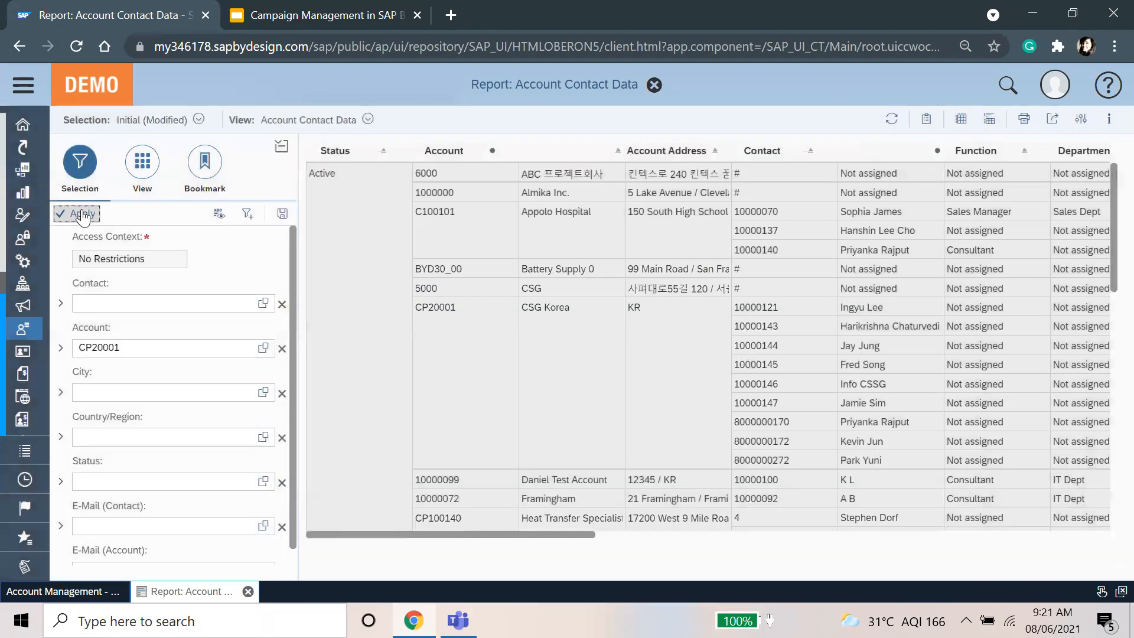
click(926, 119)
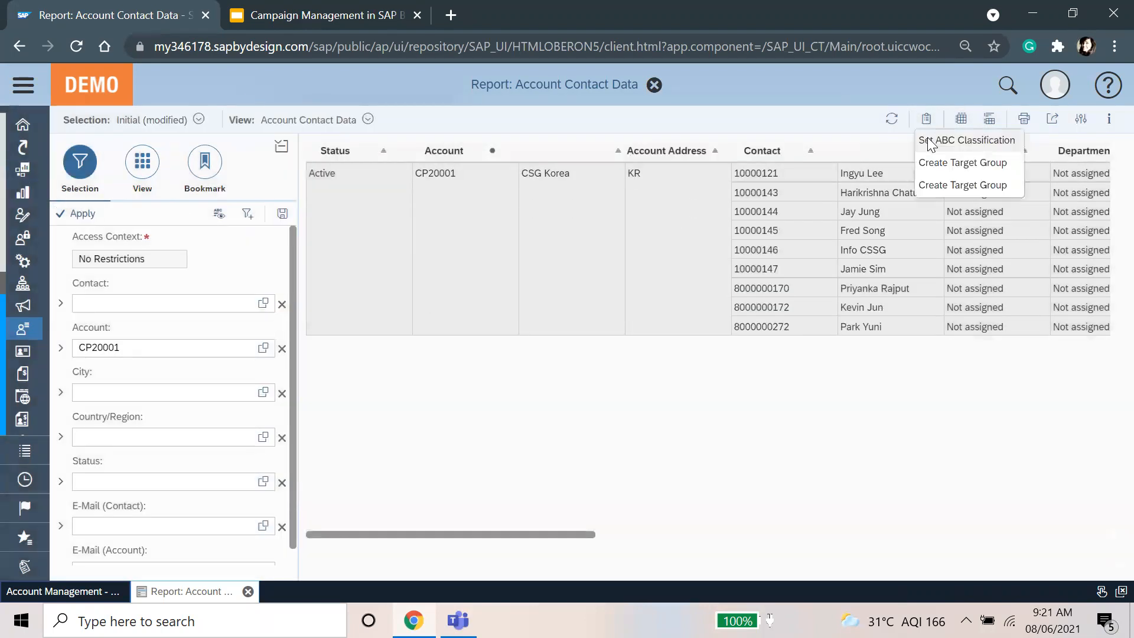
Step: Create a target group named 'Target group' from the CSG Korea contacts, then return to the report
click(939, 186)
click(654, 311)
text(Tar)
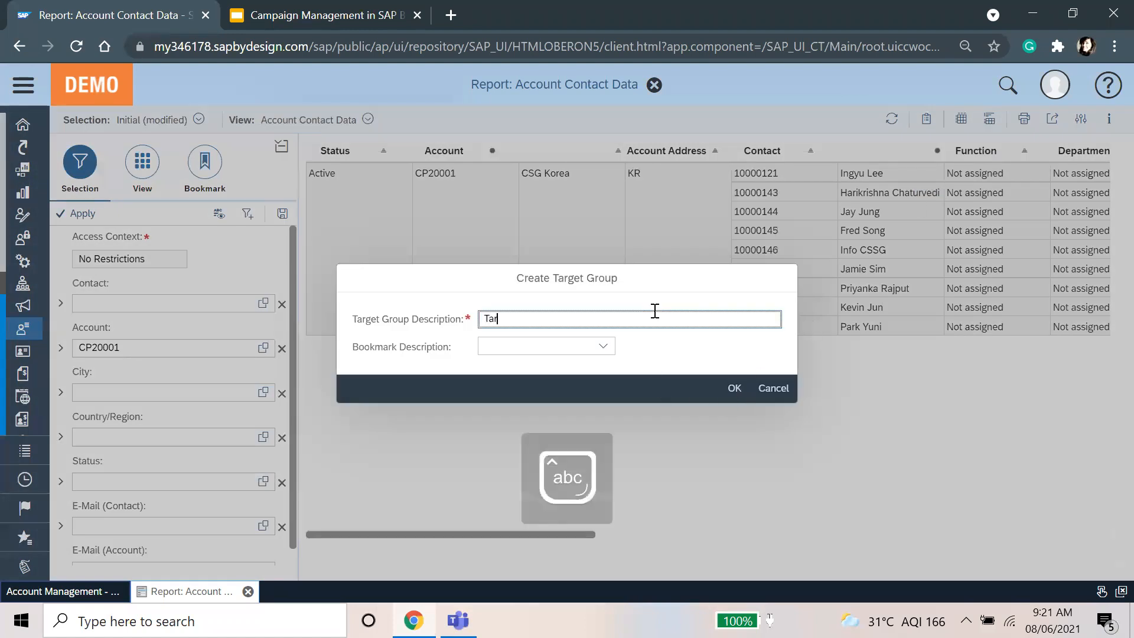
text(get group)
click(734, 388)
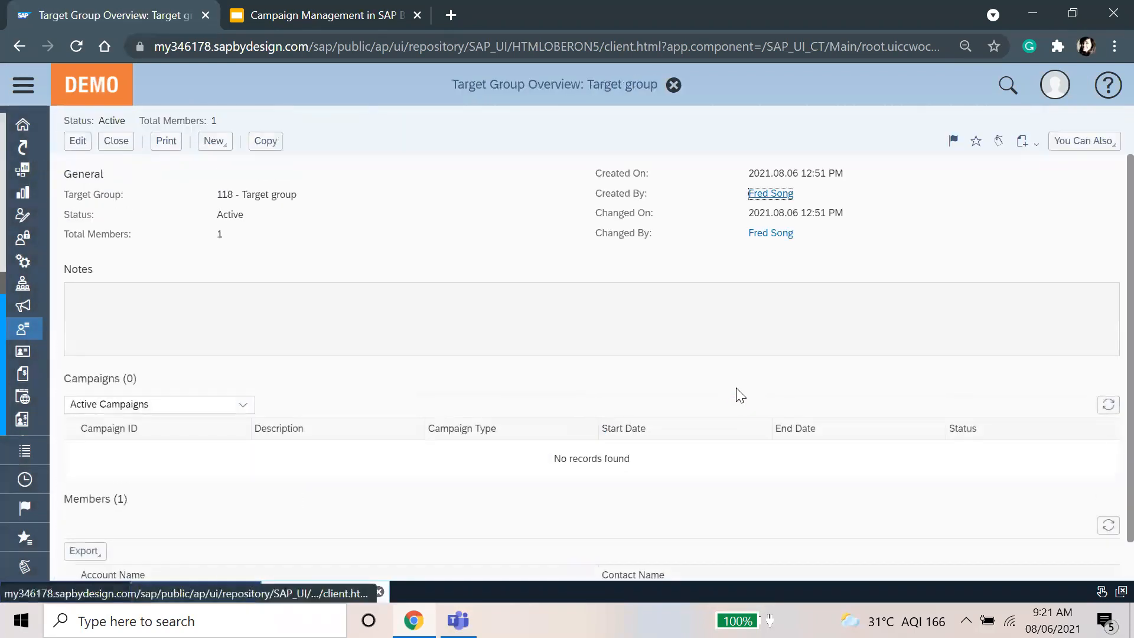
scroll(515, 445, down, 1)
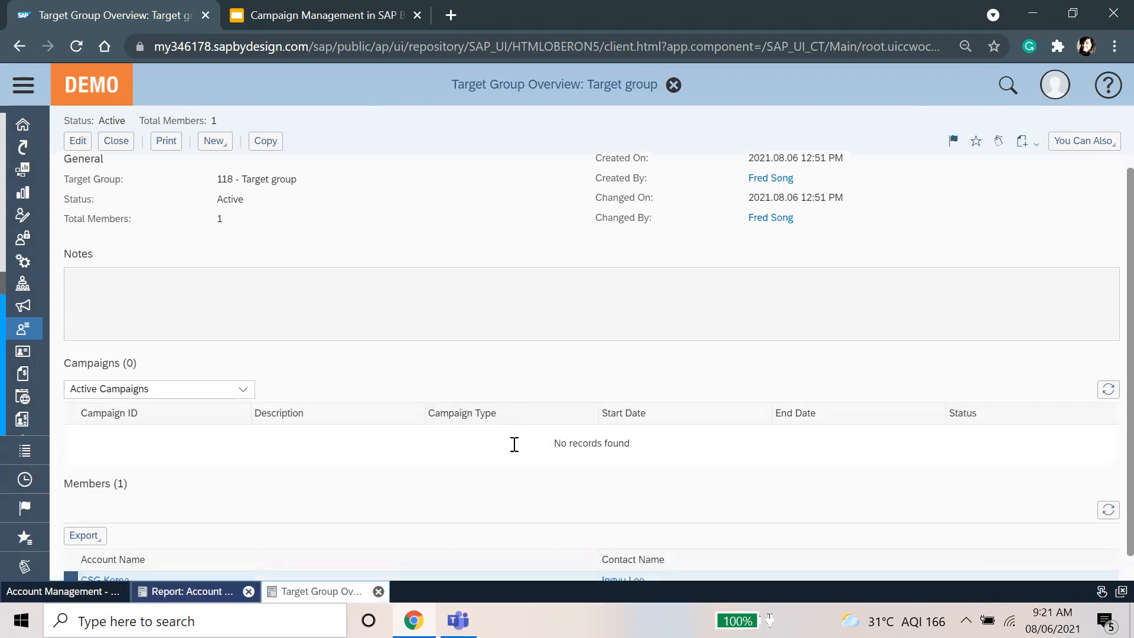
scroll(511, 517, up, 1)
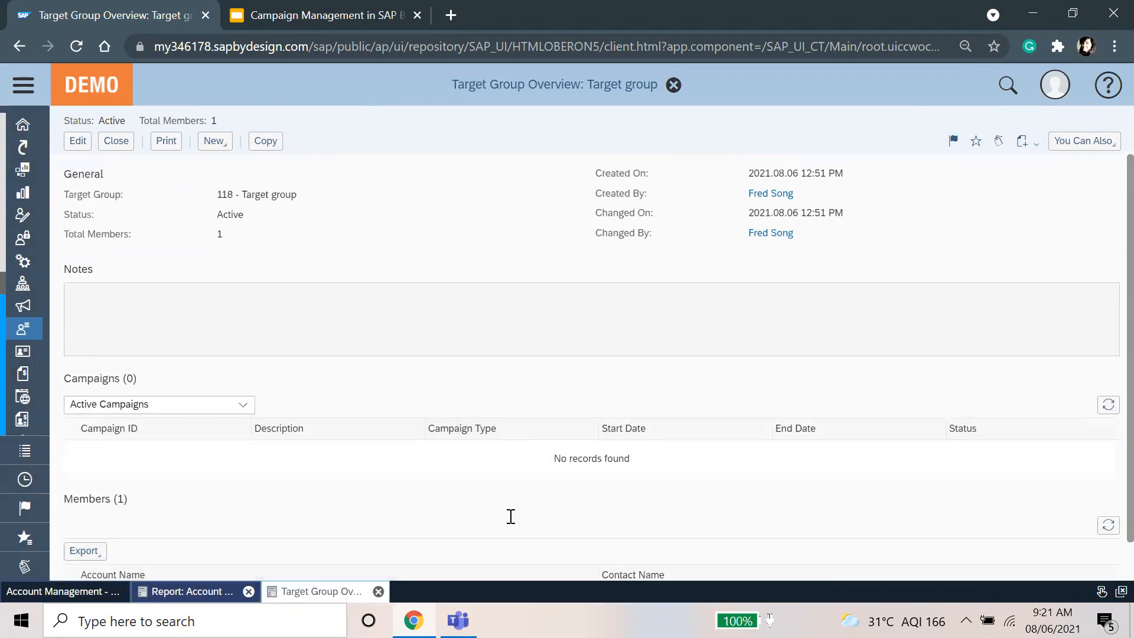
scroll(473, 400, down, 1)
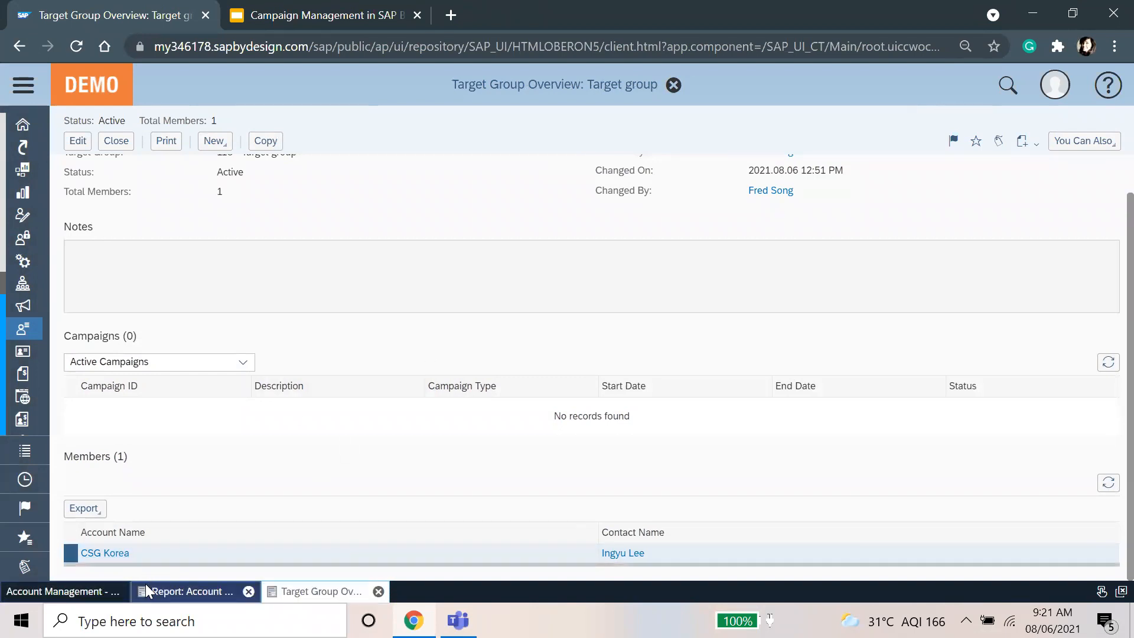
click(180, 594)
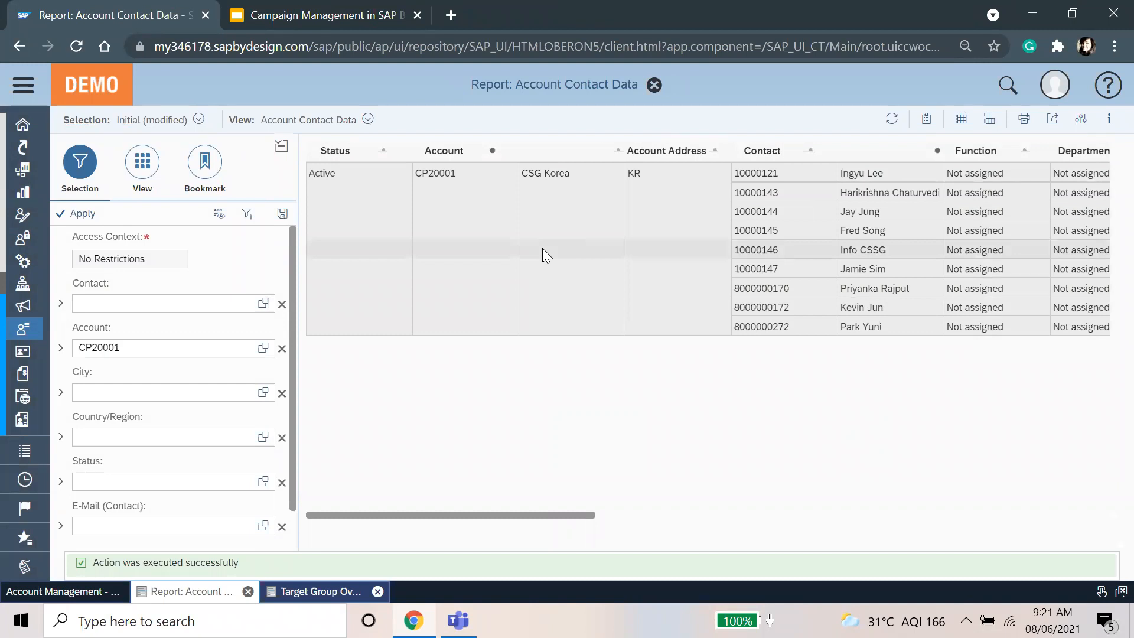
Step: Run the Account Details report in another tab, then go back to the Account Contact Data report
click(928, 121)
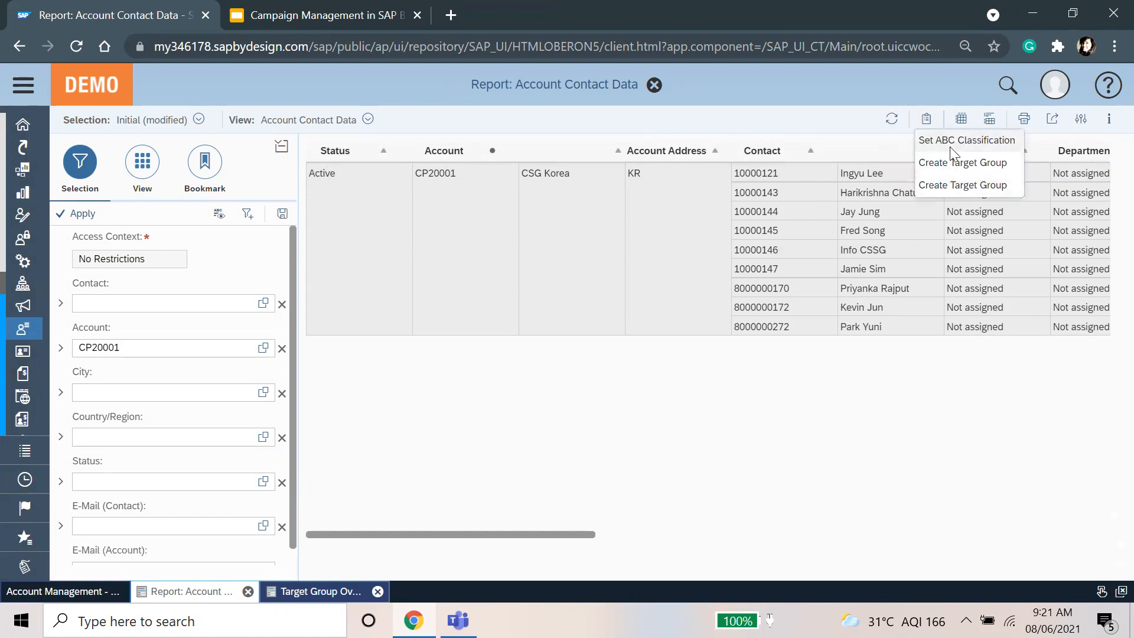
click(790, 440)
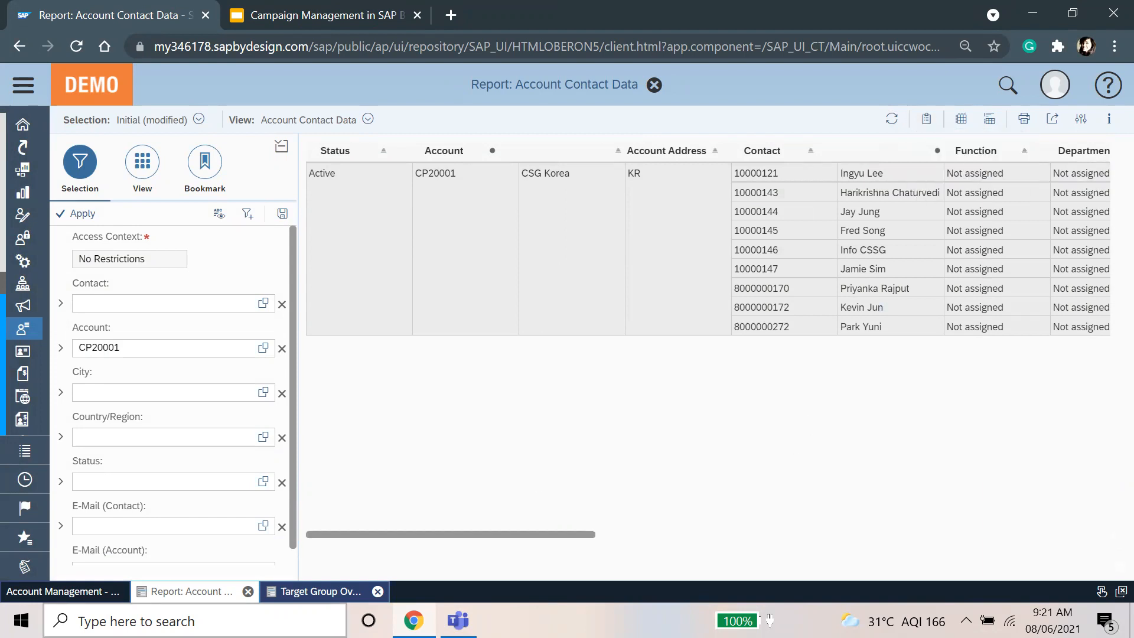
click(93, 592)
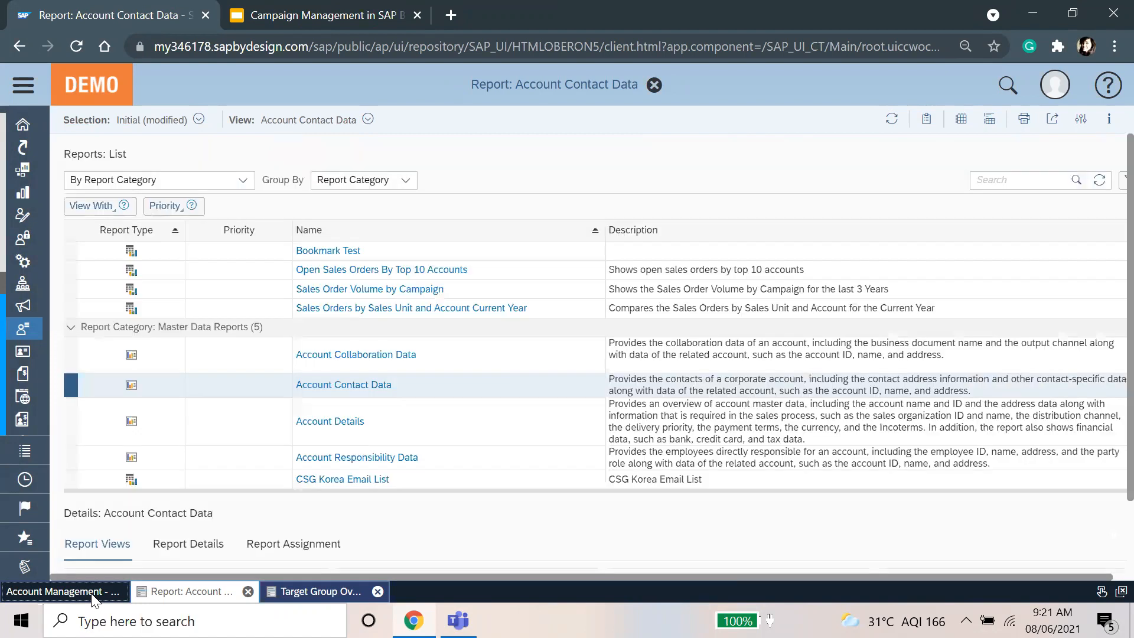
click(350, 395)
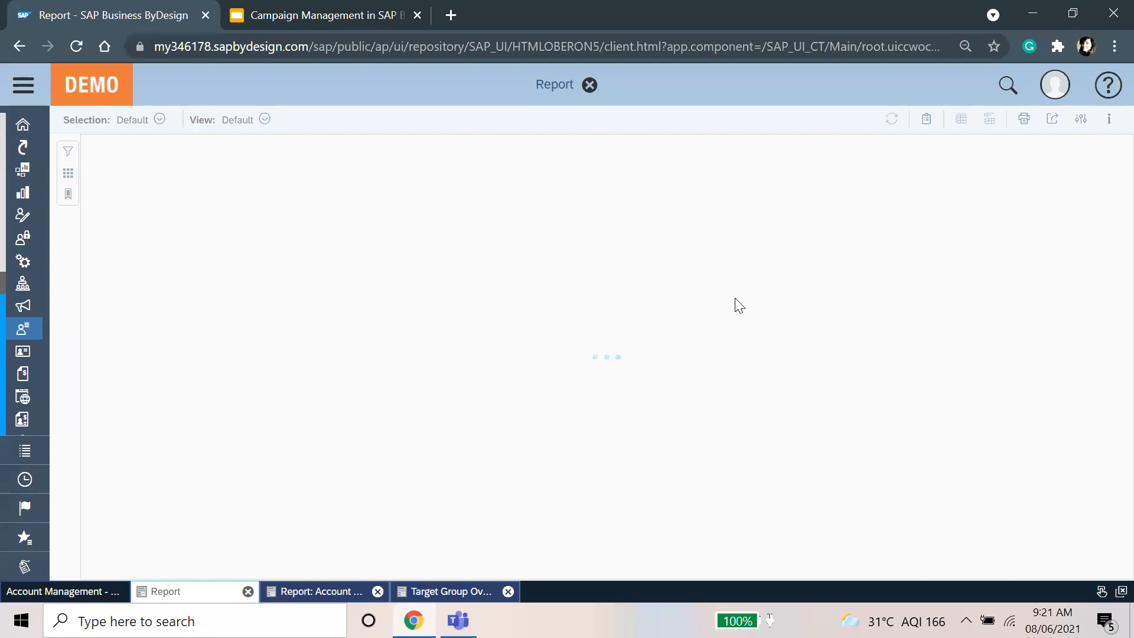
click(746, 357)
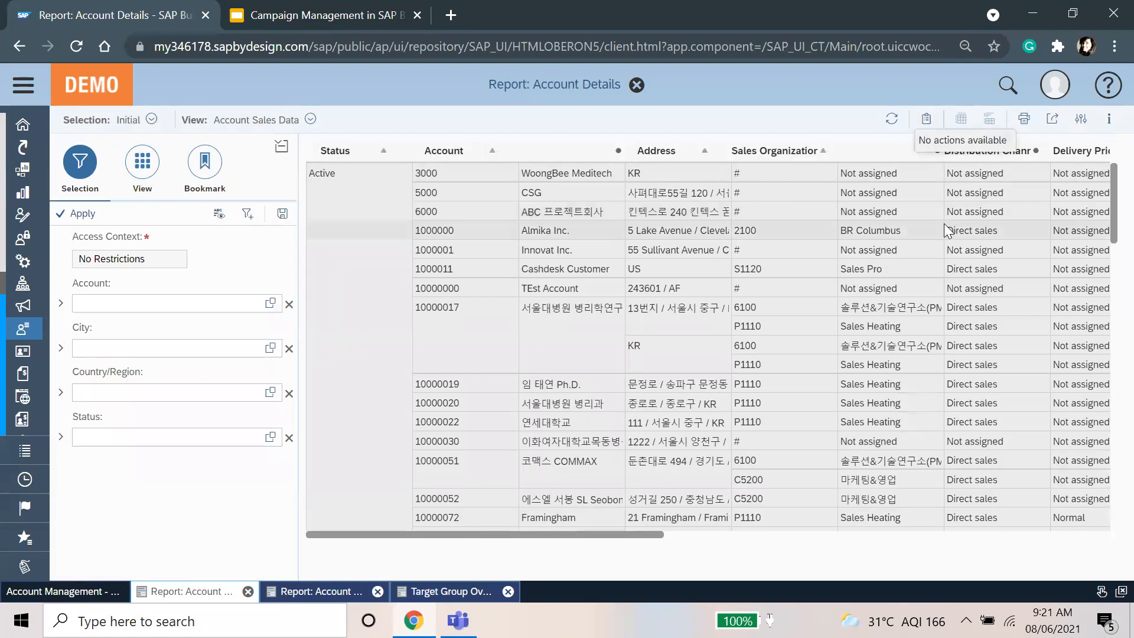
click(195, 591)
click(927, 125)
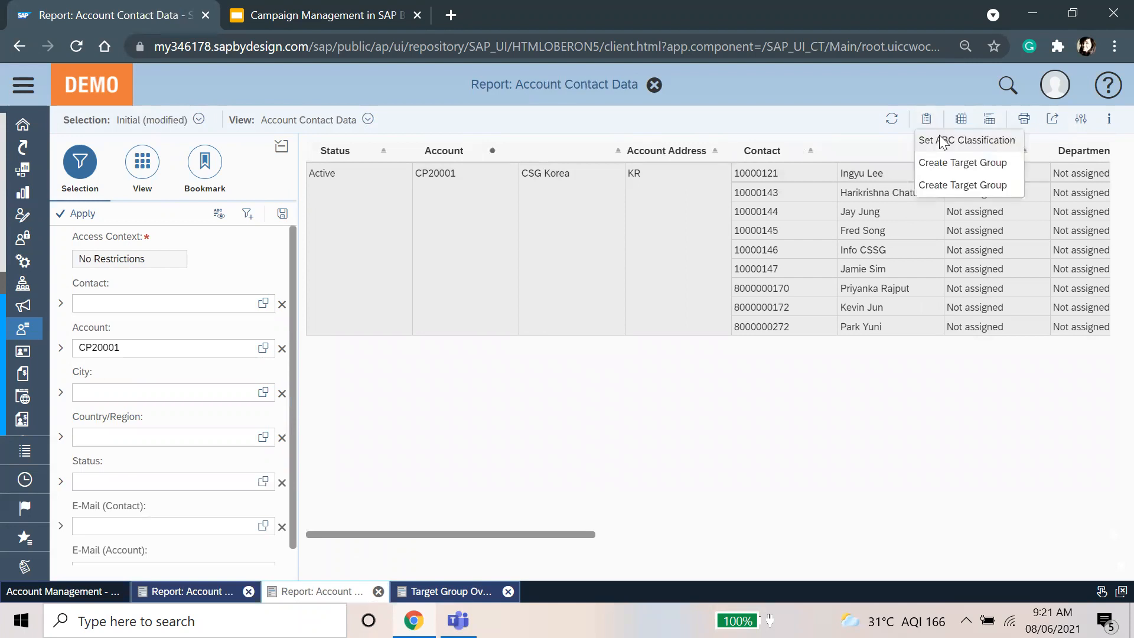
Step: Close the Account Contact Data report and Target Group Overview tabs
click(891, 497)
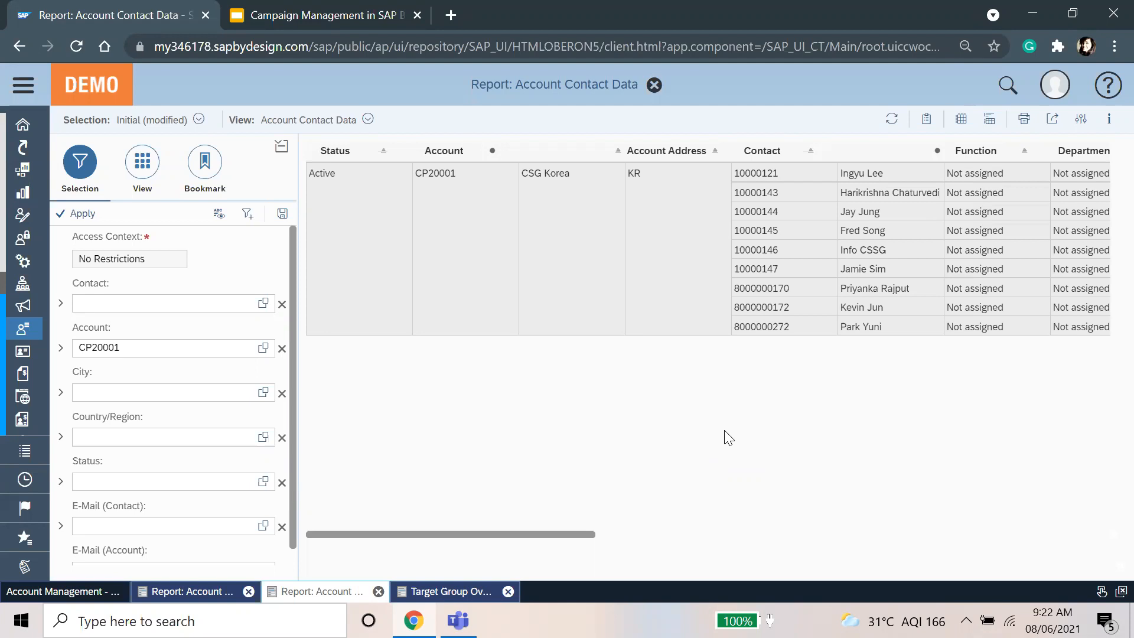
click(655, 87)
click(379, 592)
click(249, 592)
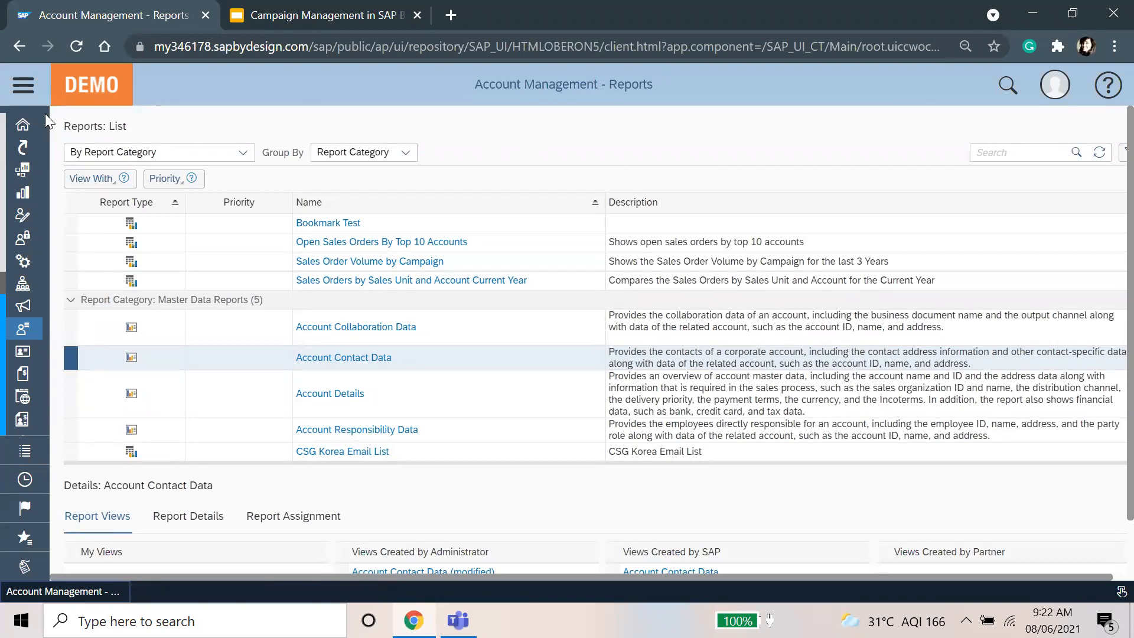
Step: From Marketing Target Groups, start a new campaign using the TG Korea target group
click(23, 85)
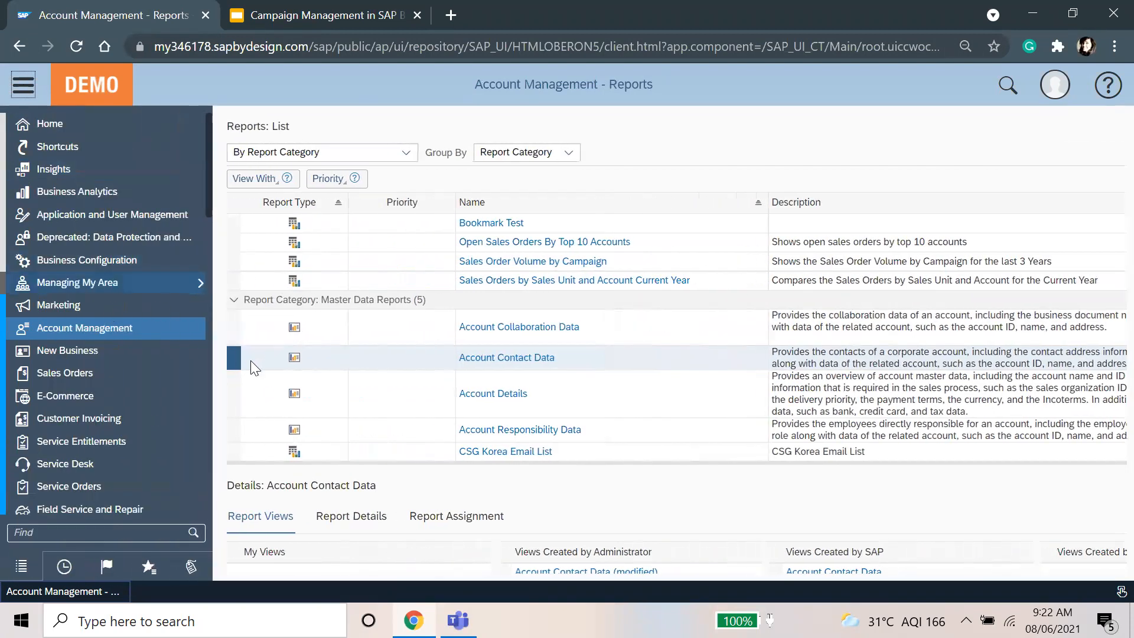
mouse_move(111, 305)
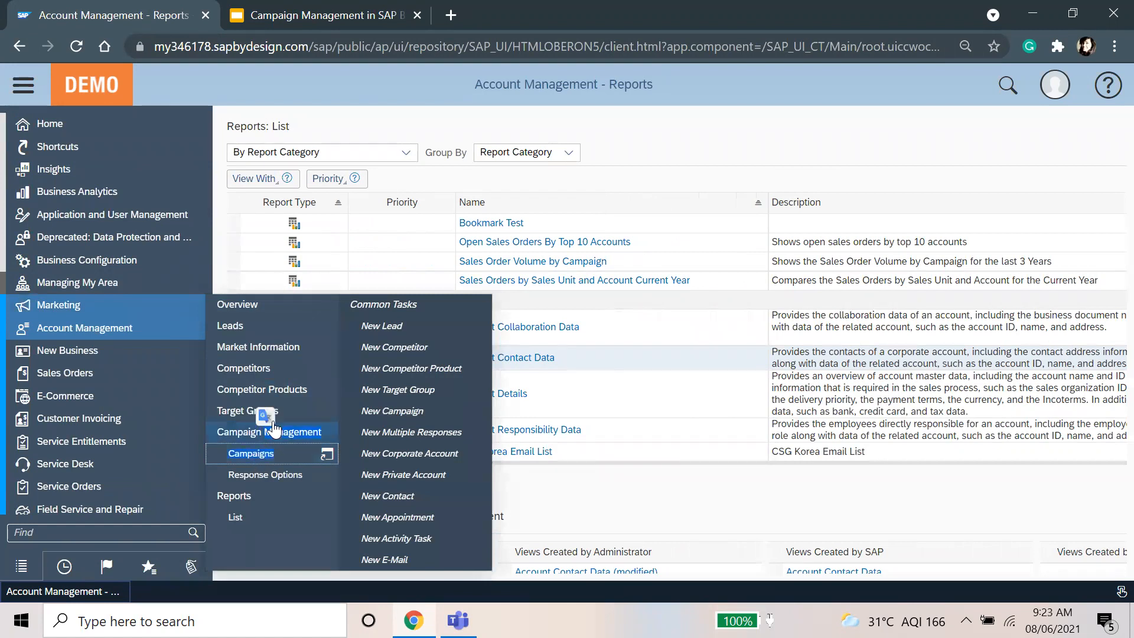
click(282, 412)
click(26, 87)
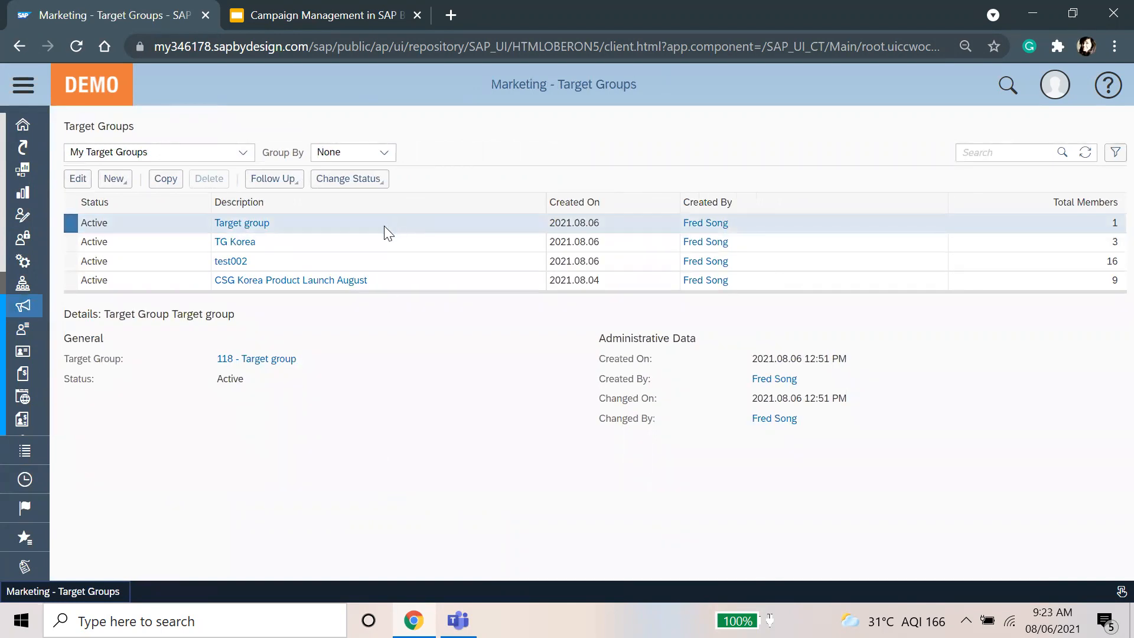
click(380, 241)
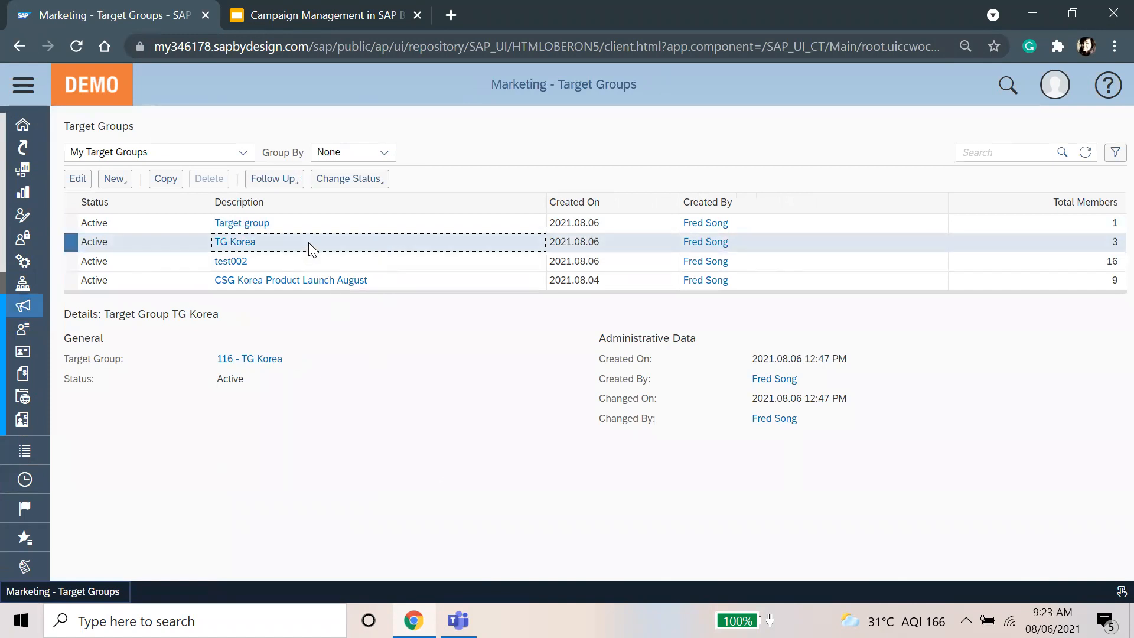
click(285, 179)
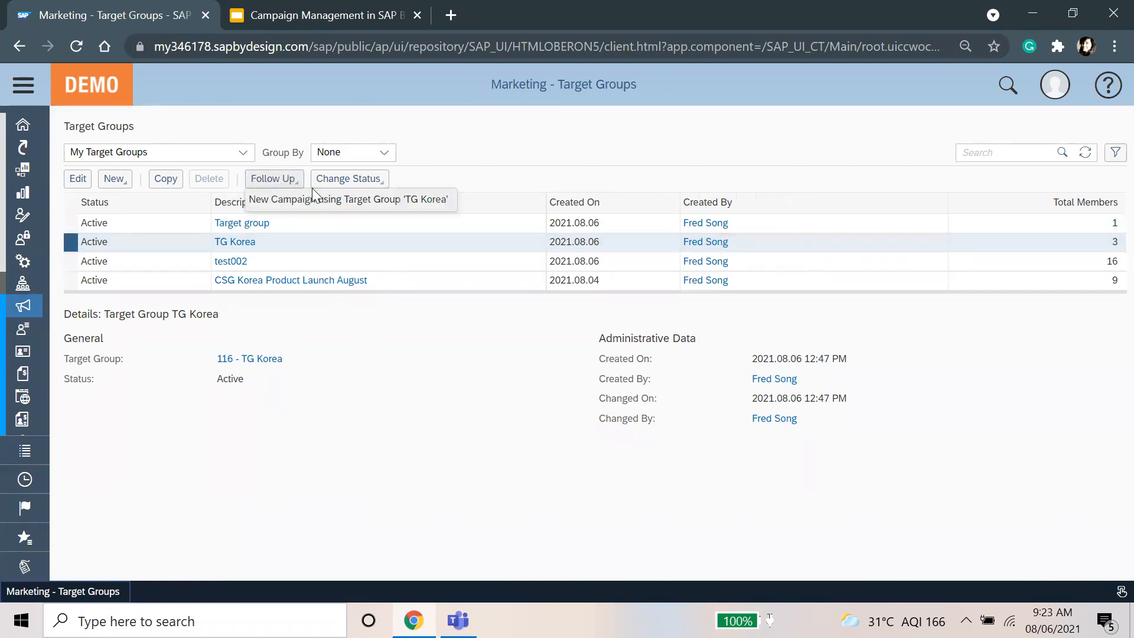
click(353, 199)
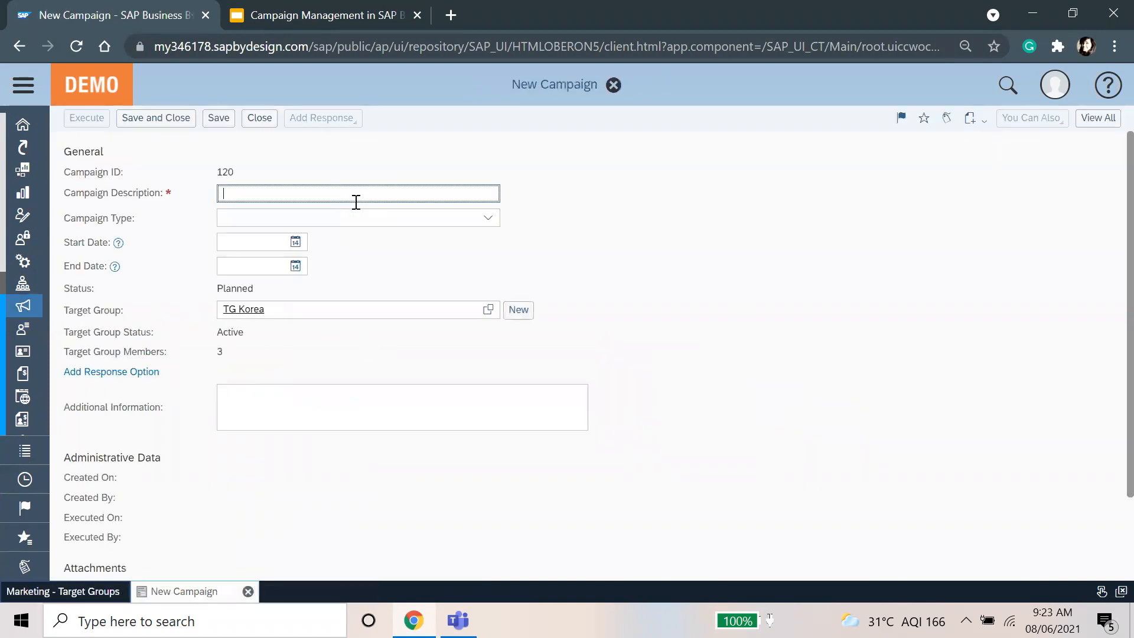
Step: Enter 'Campaign for South Korea' as the campaign description
text(Campaign for South Korea)
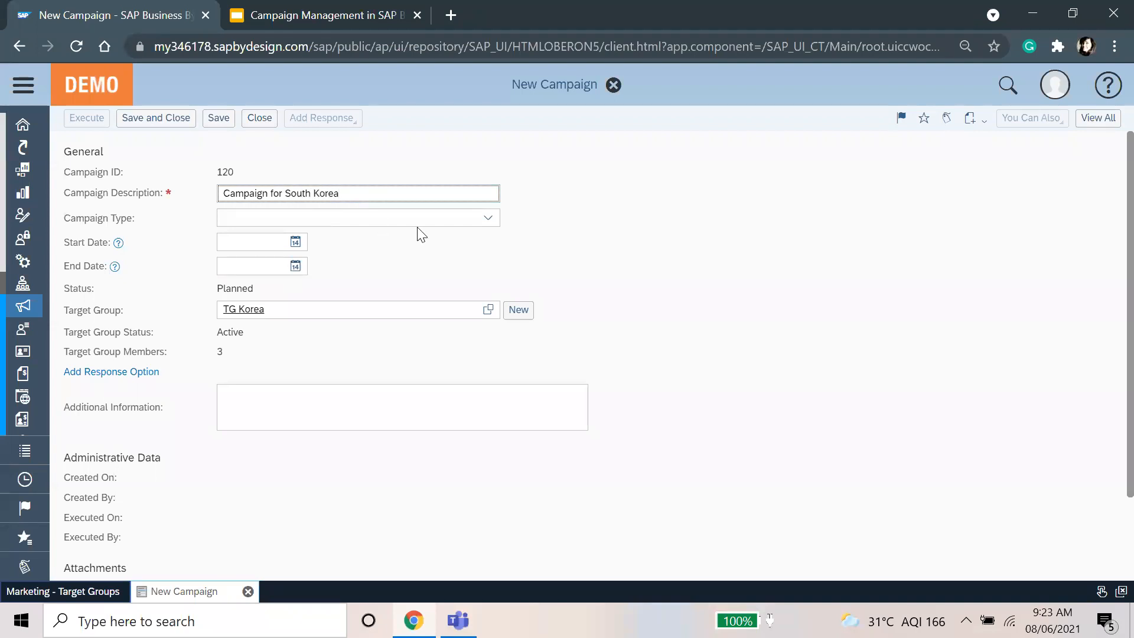
click(489, 226)
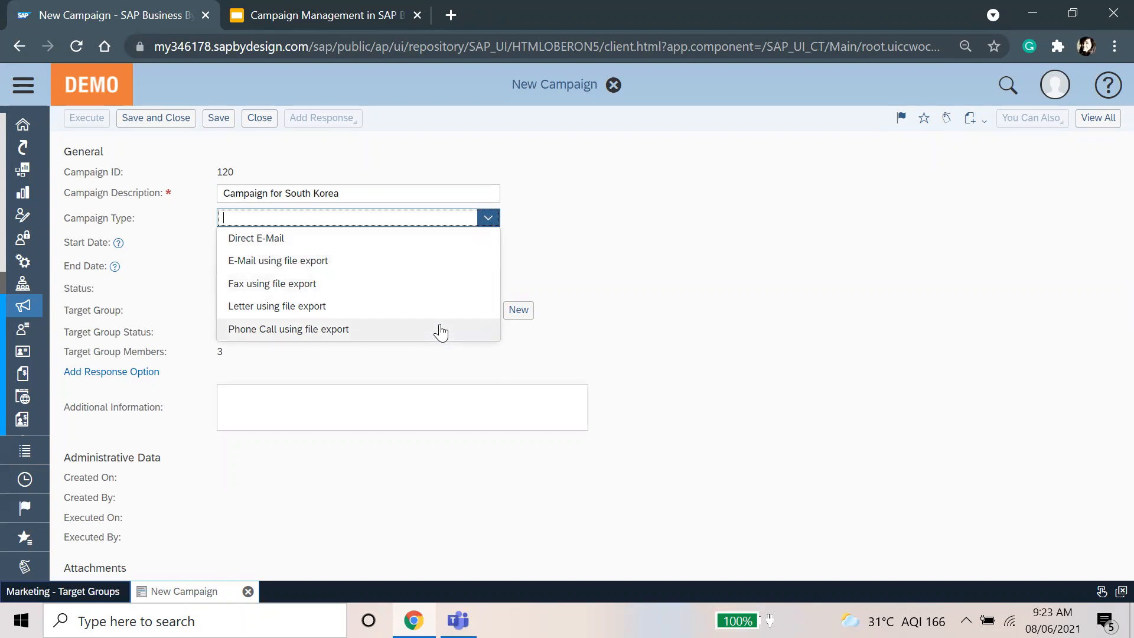
Step: Set the campaign type to Direct E-Mail after briefly trying E-Mail using file export
click(373, 241)
click(780, 220)
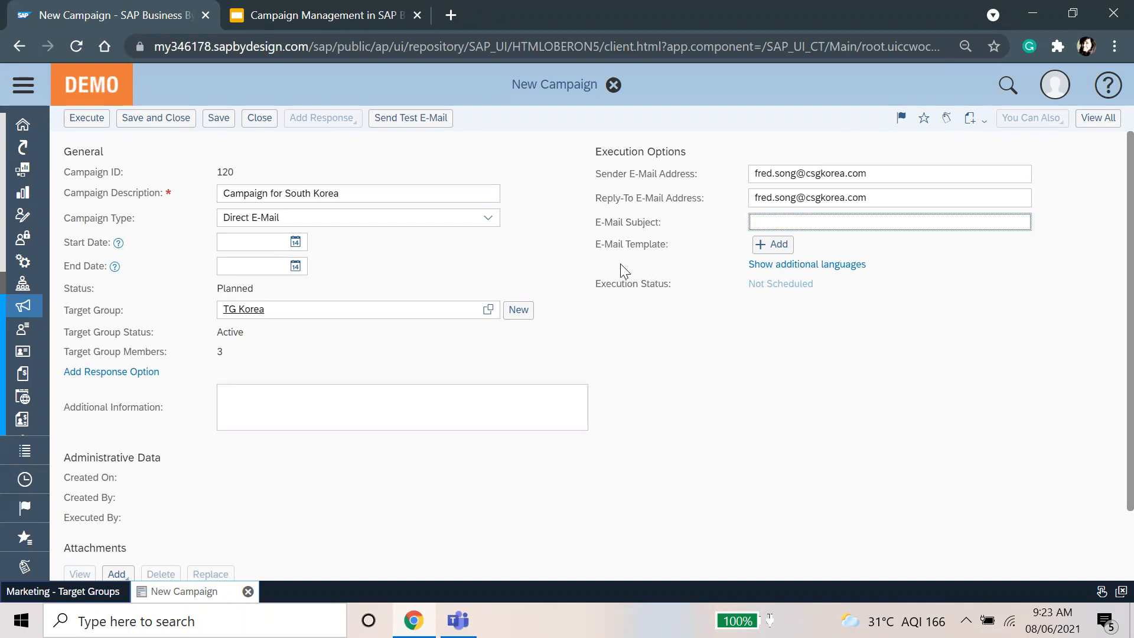
click(488, 219)
click(345, 261)
click(344, 254)
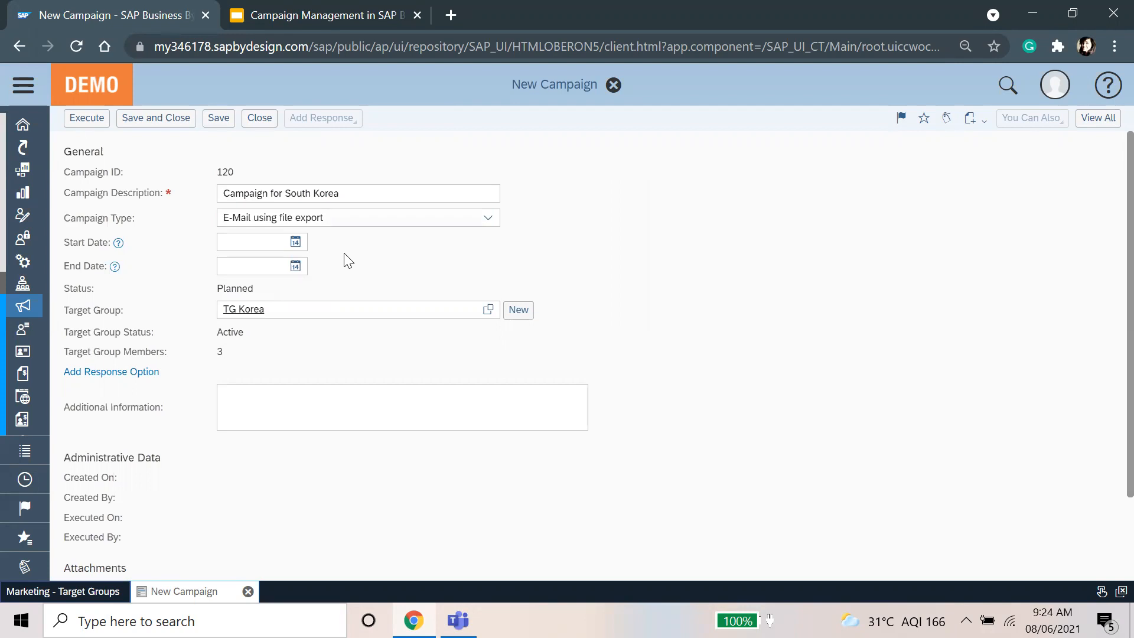
click(488, 217)
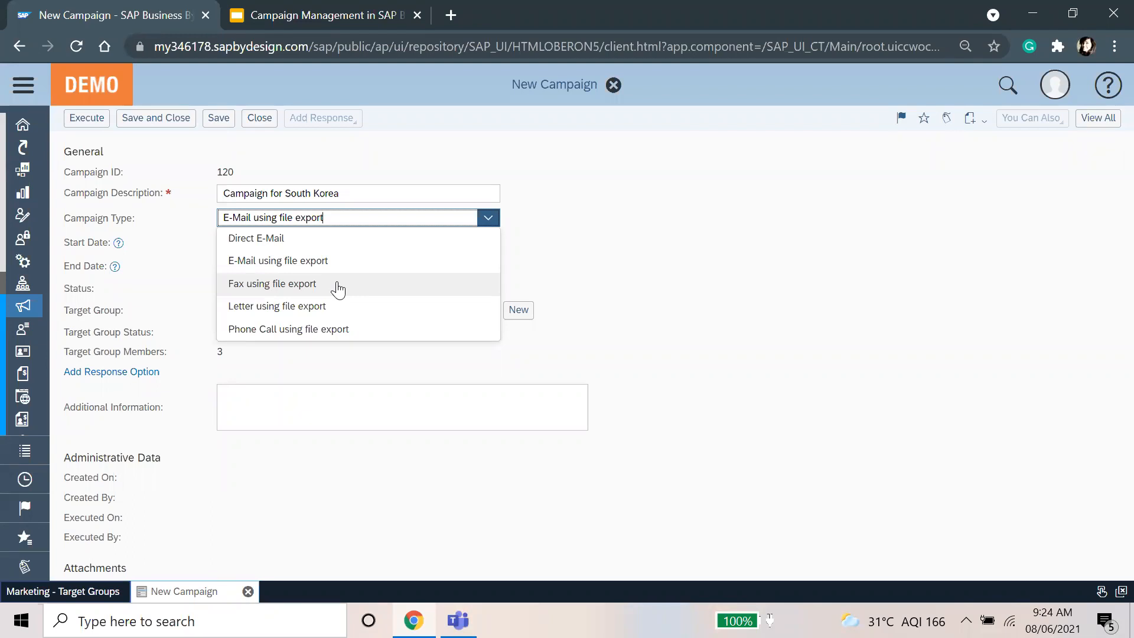
click(310, 356)
click(488, 218)
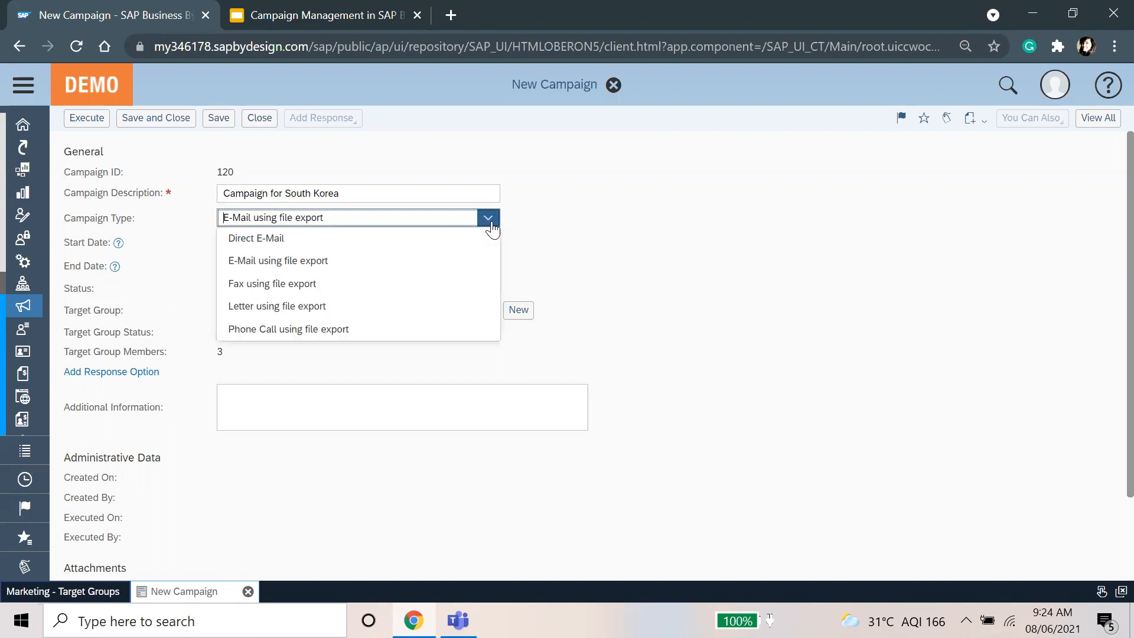
click(426, 238)
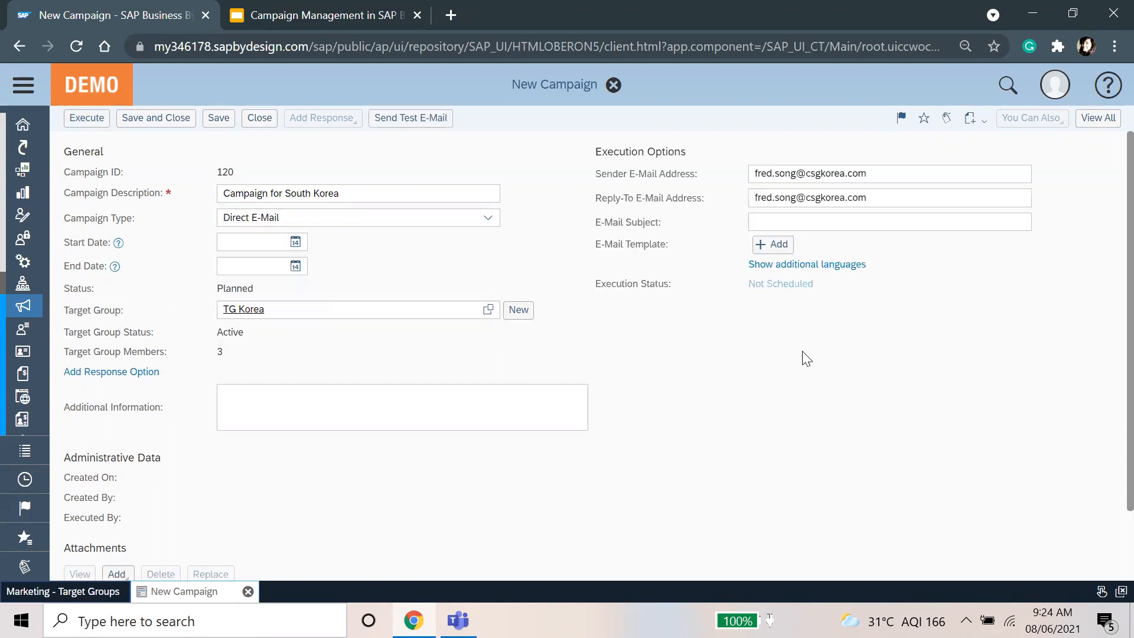
Step: Attach byd_retail_inline_EN_scn from Downloads as the campaign's e-mail template
click(777, 245)
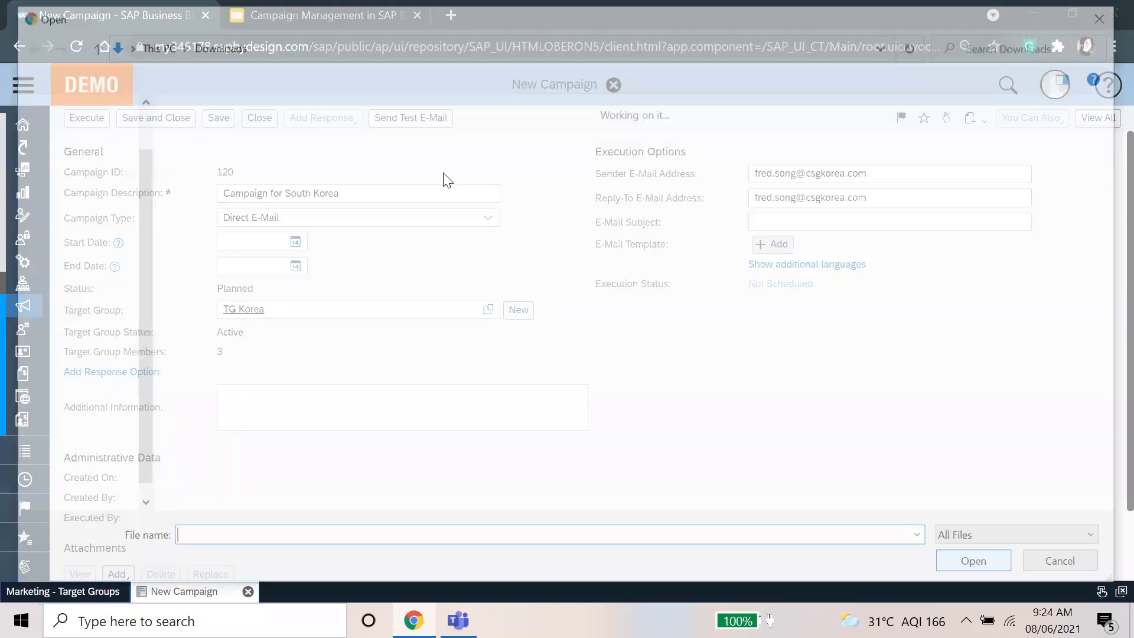
scroll(289, 413, down, 3)
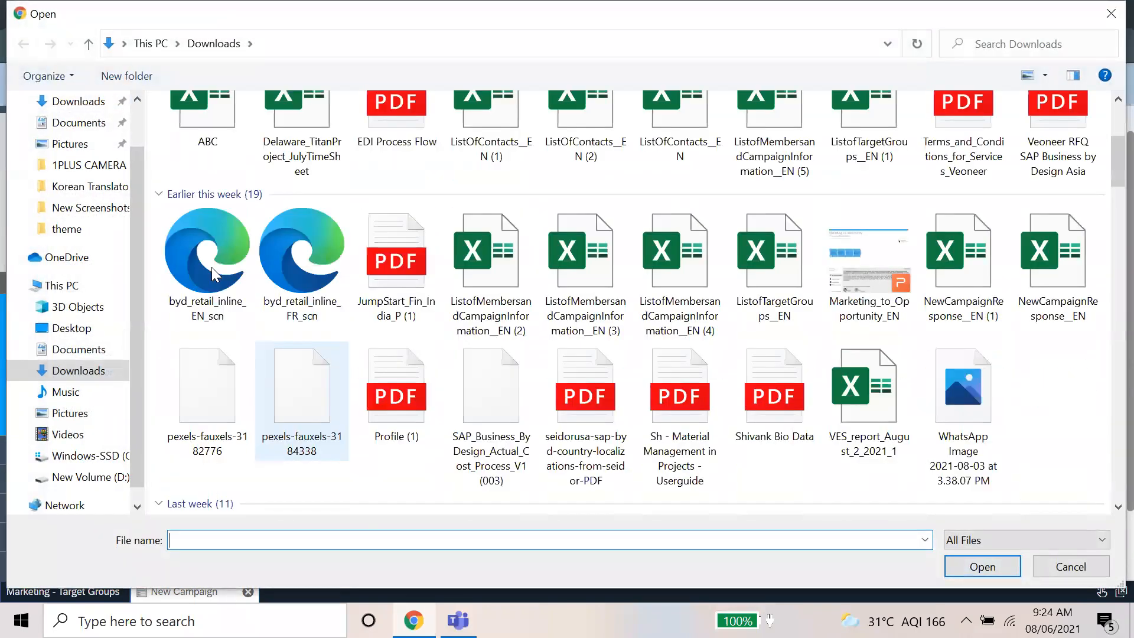
click(214, 274)
key(Return)
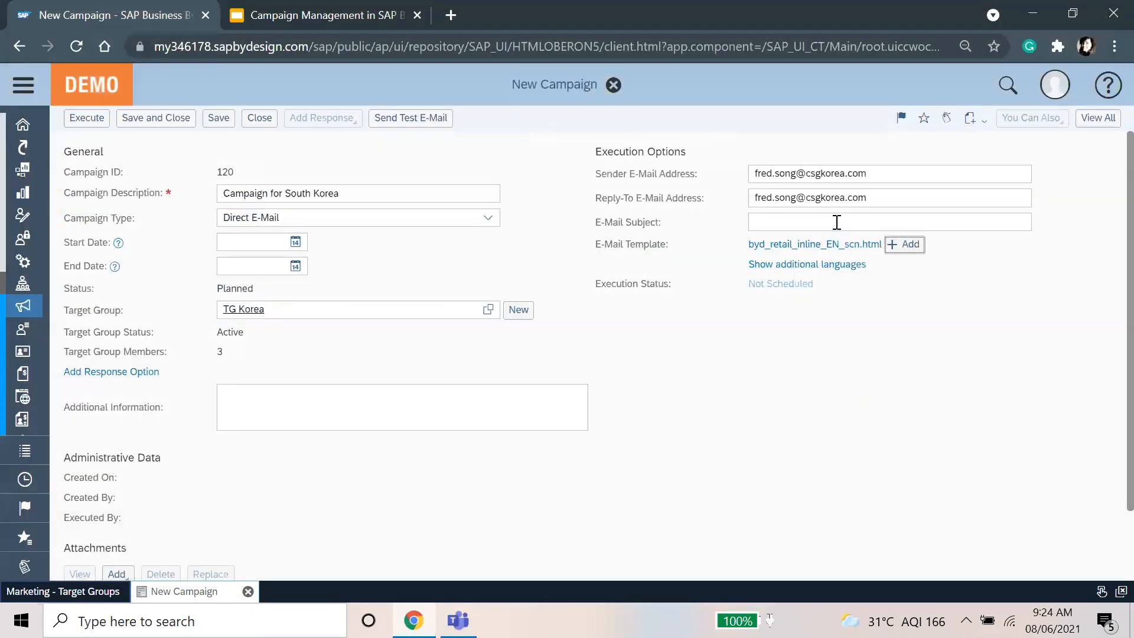
Step: Change the e-mail subject to 'Target Group for New Launch Product'
double_click(836, 222)
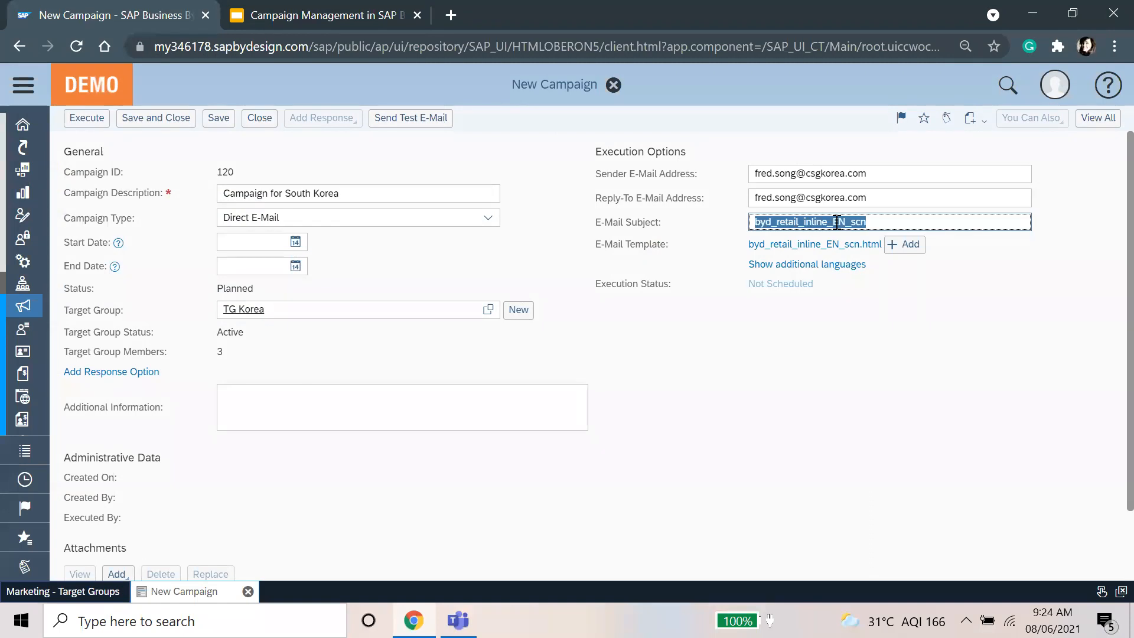
text(Target Gri)
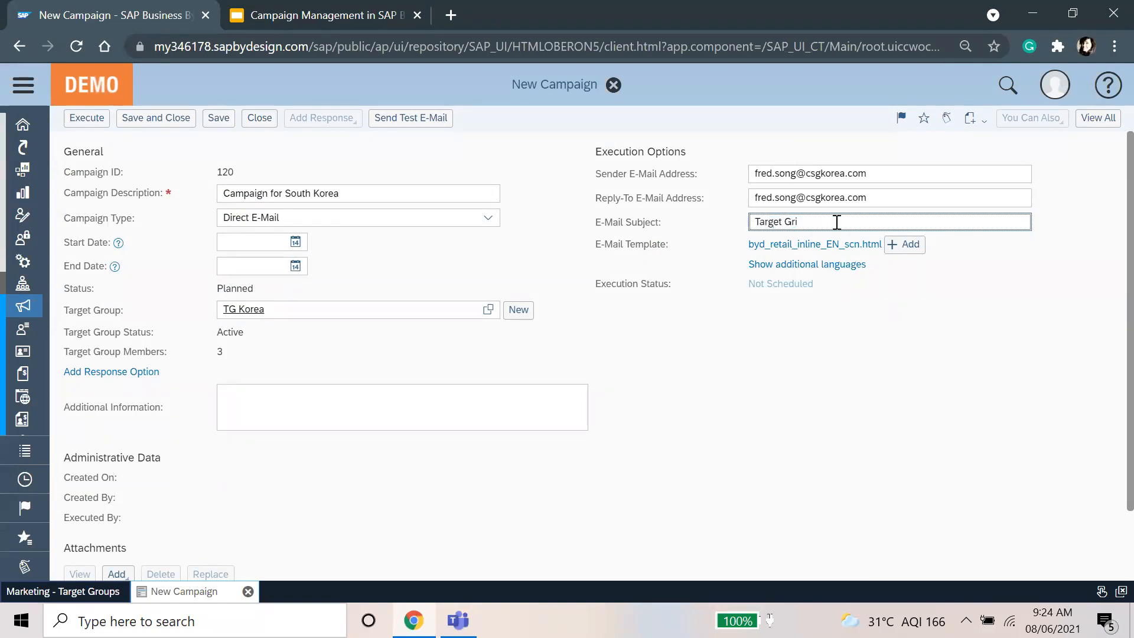
text(uup for New Launch Product)
click(857, 454)
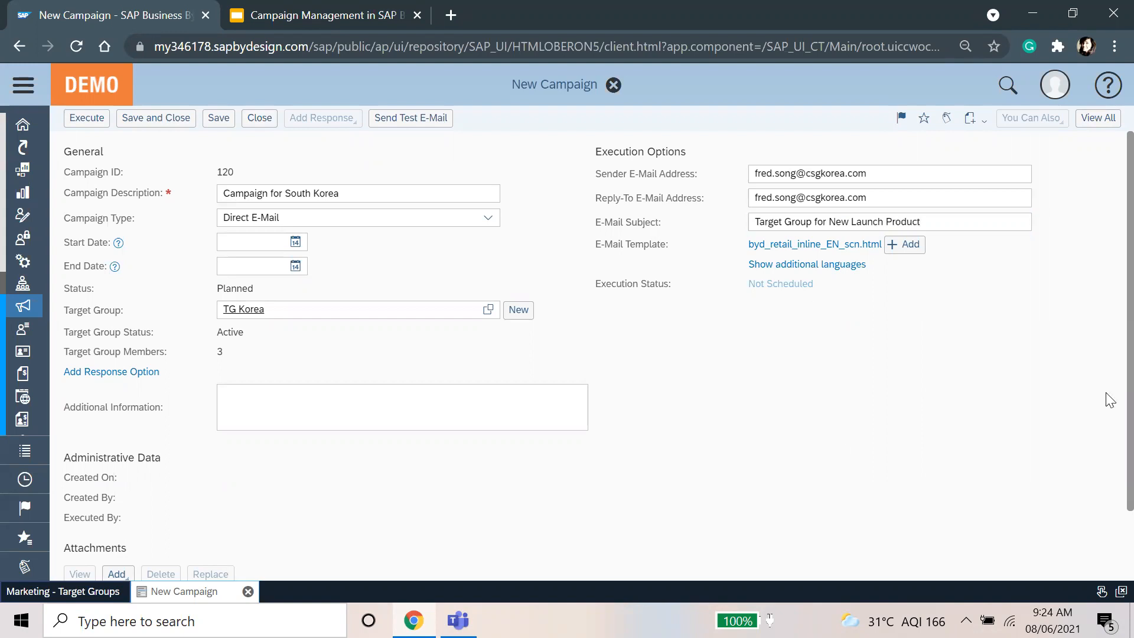
scroll(403, 572, down, 2)
Step: Attach the file ListofMembersandCampaignInformation__EN (6).xlsx from Downloads to the campaign's Attachments
click(116, 494)
click(114, 513)
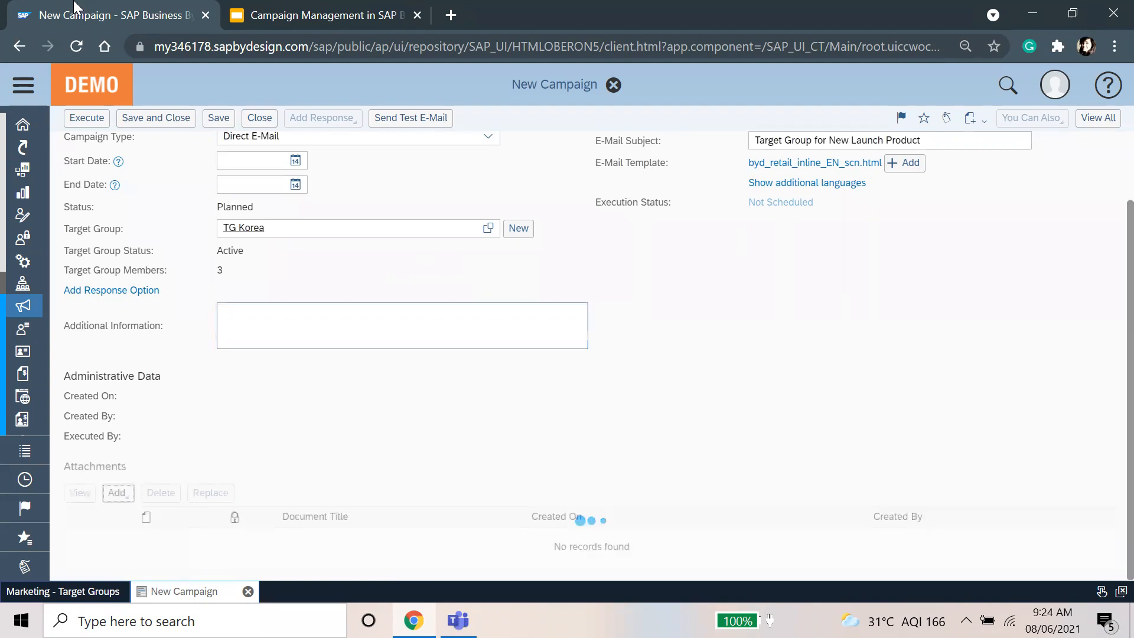
click(696, 242)
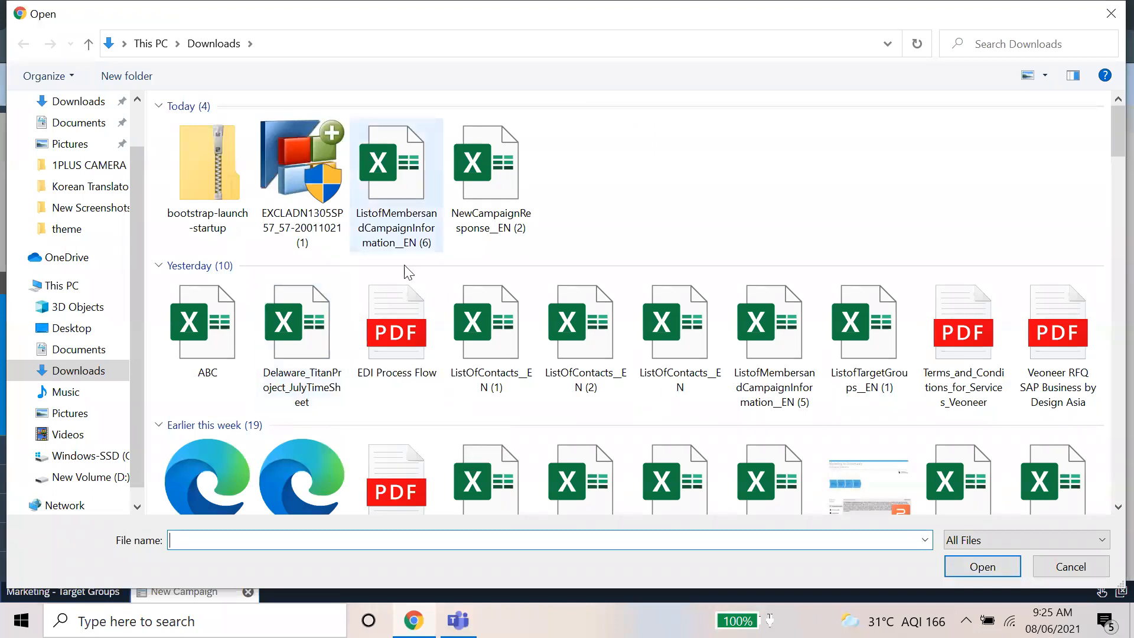
scroll(472, 354, down, 10)
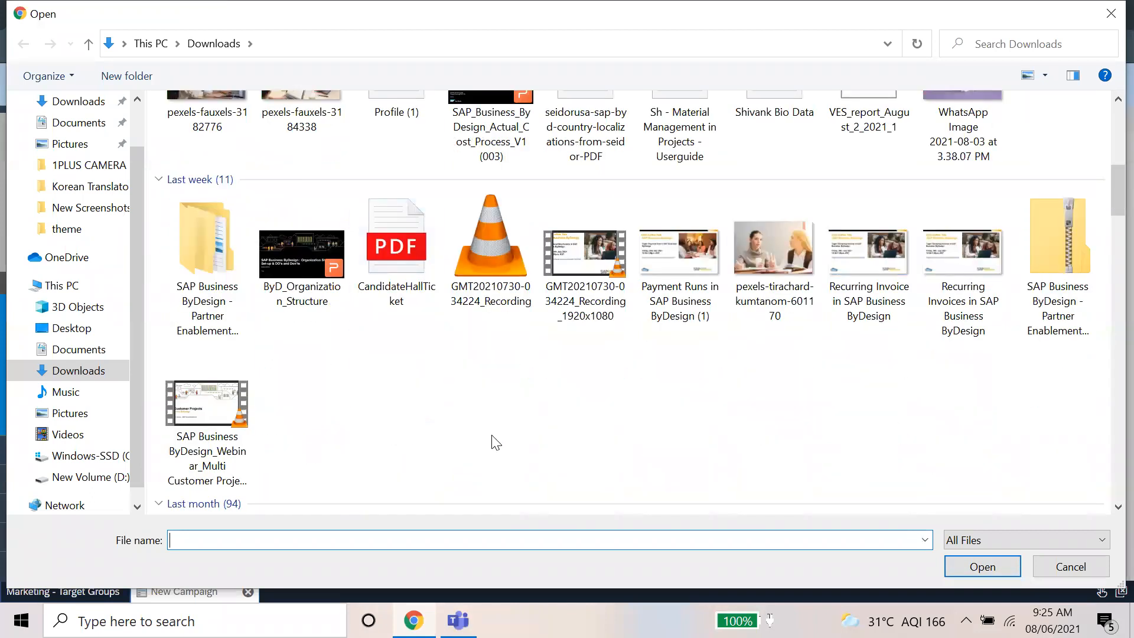
scroll(495, 442, up, 10)
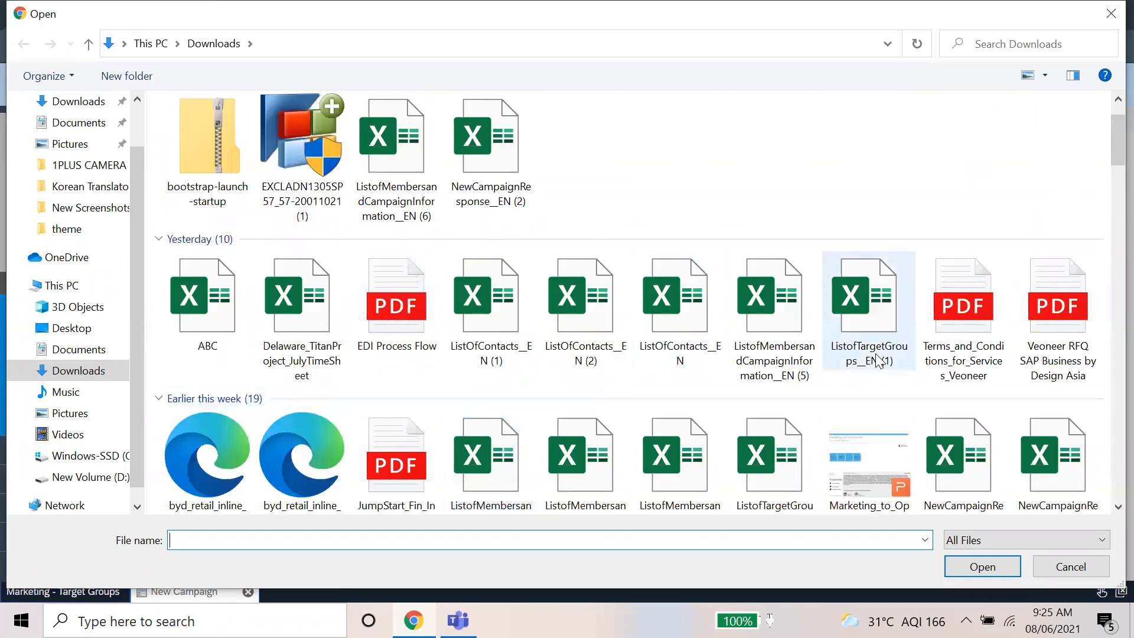
scroll(862, 372, up, 1)
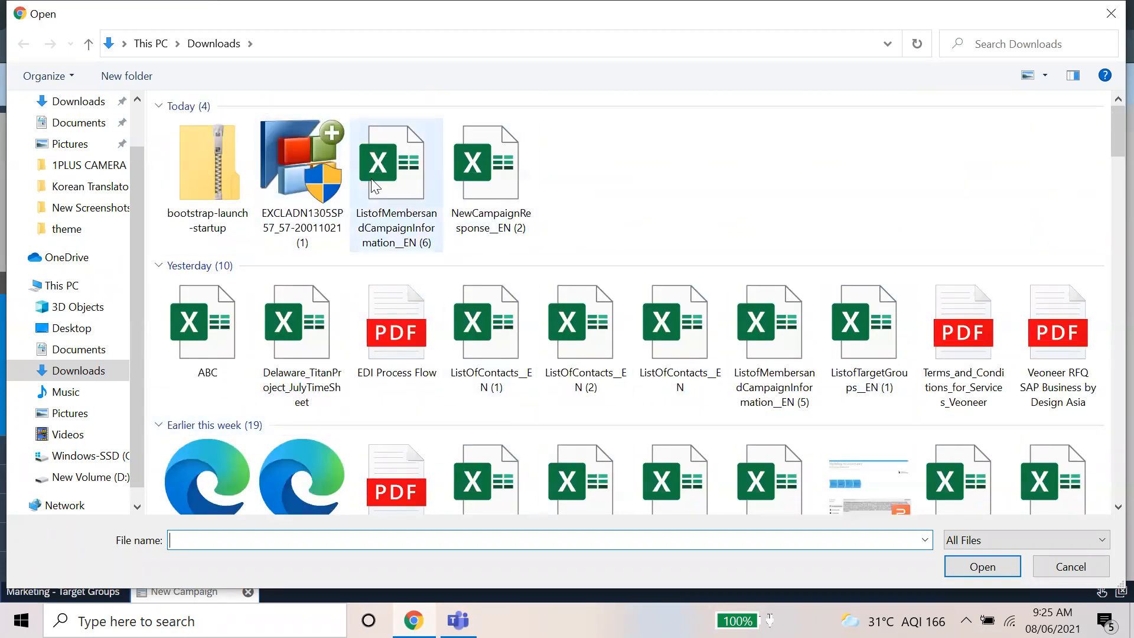
double_click(388, 169)
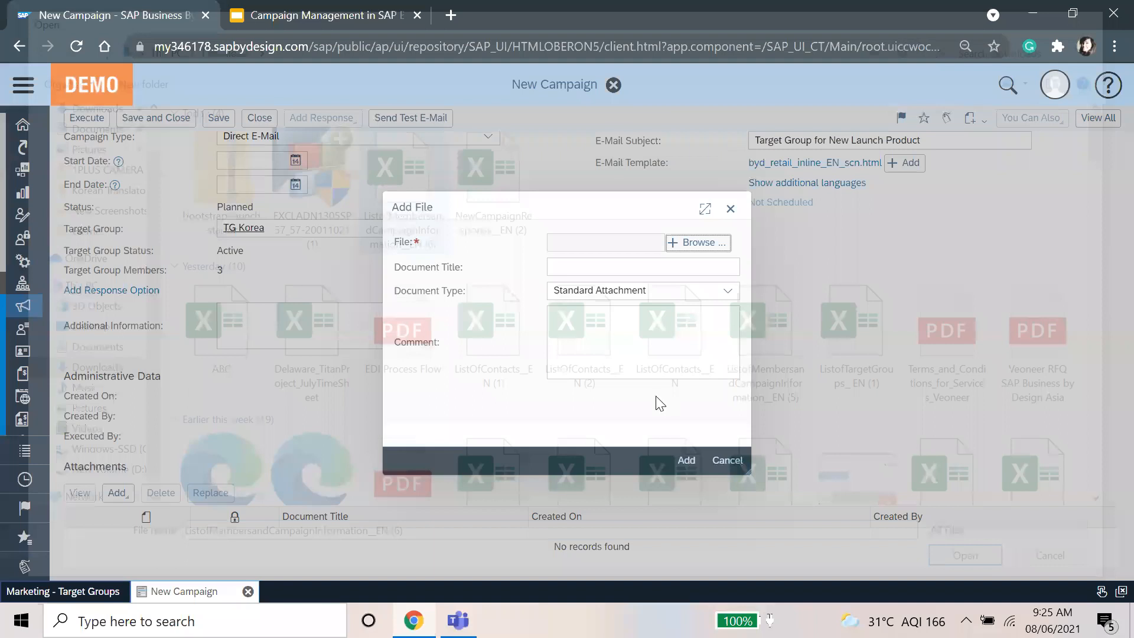
click(648, 355)
click(685, 460)
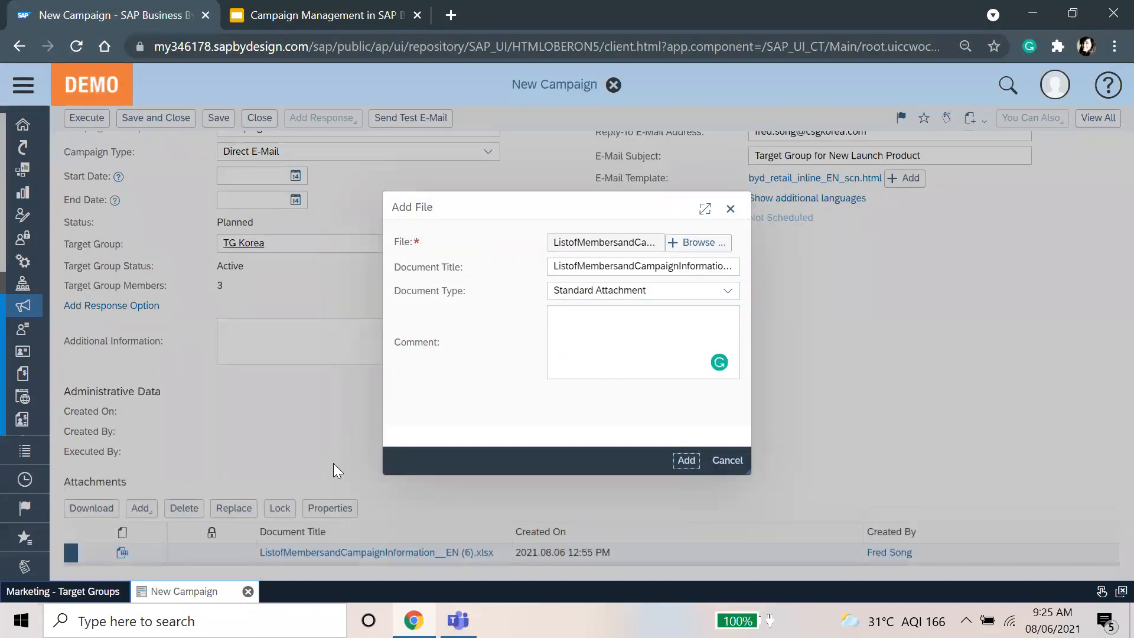
click(141, 508)
click(158, 546)
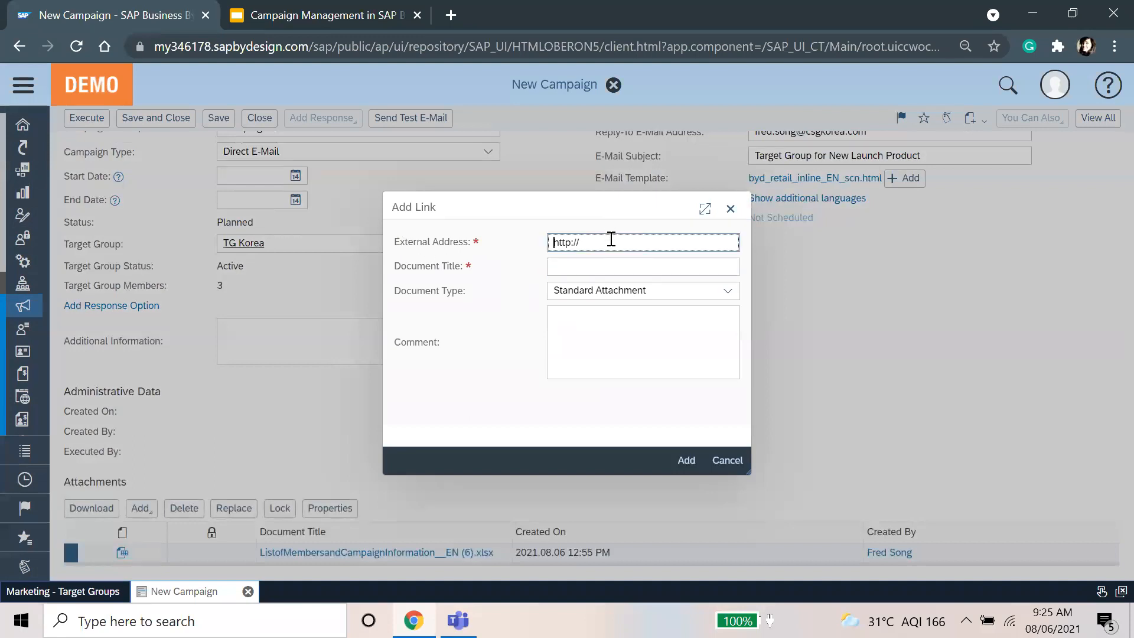
click(452, 15)
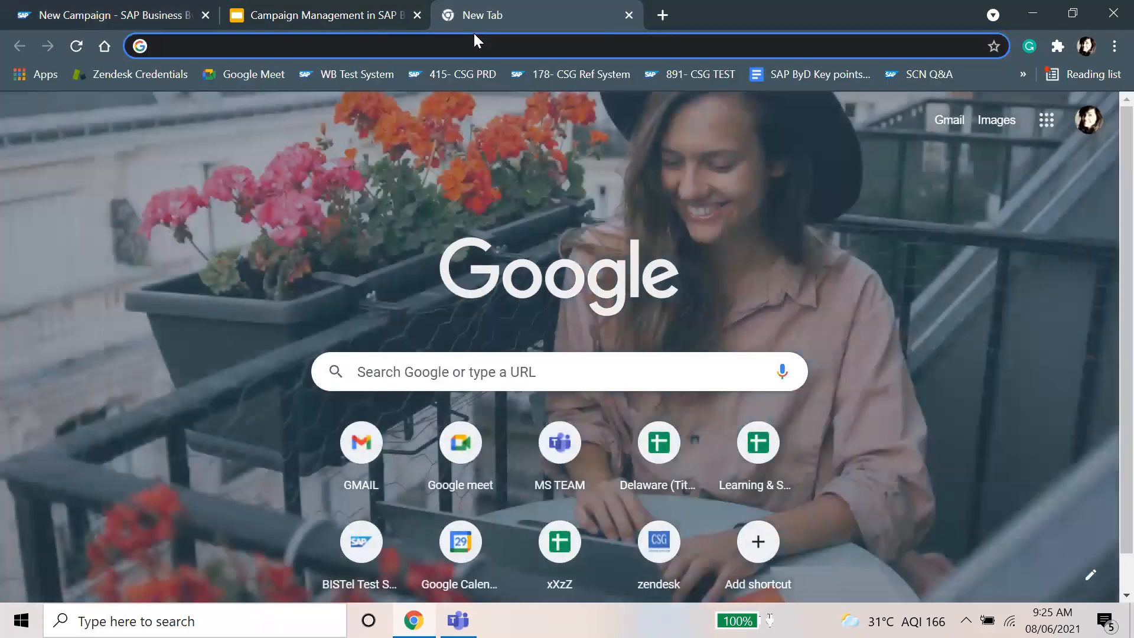
text(goo)
key(Return)
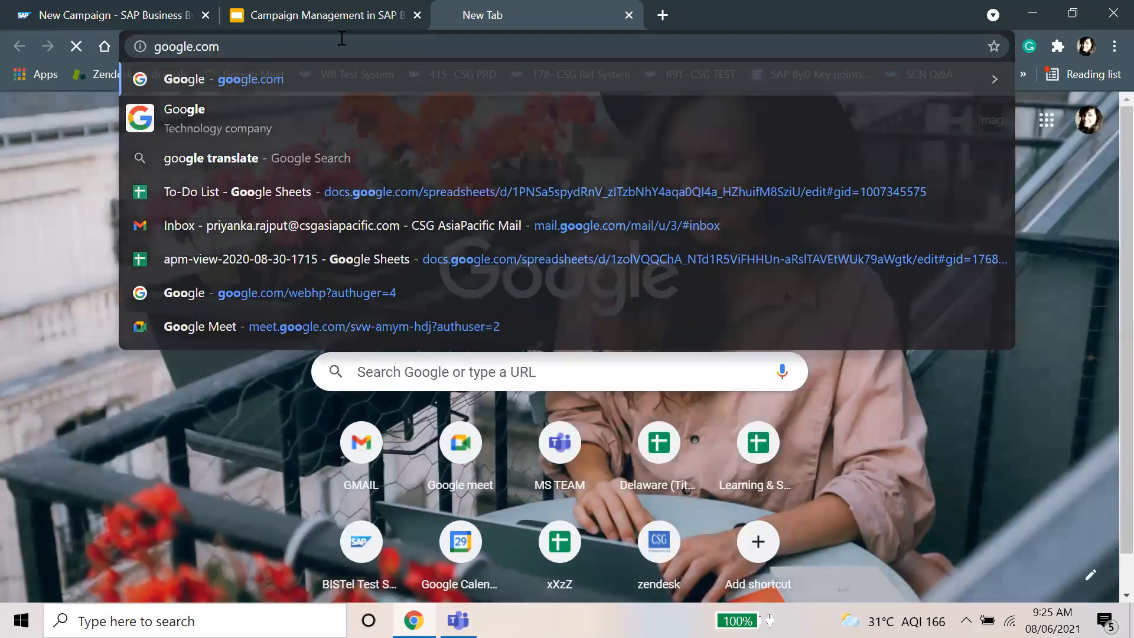
key(ctrl+l)
key(ctrl+c)
key(ctrl+shift+Tab)
key(ctrl+shift+Tab)
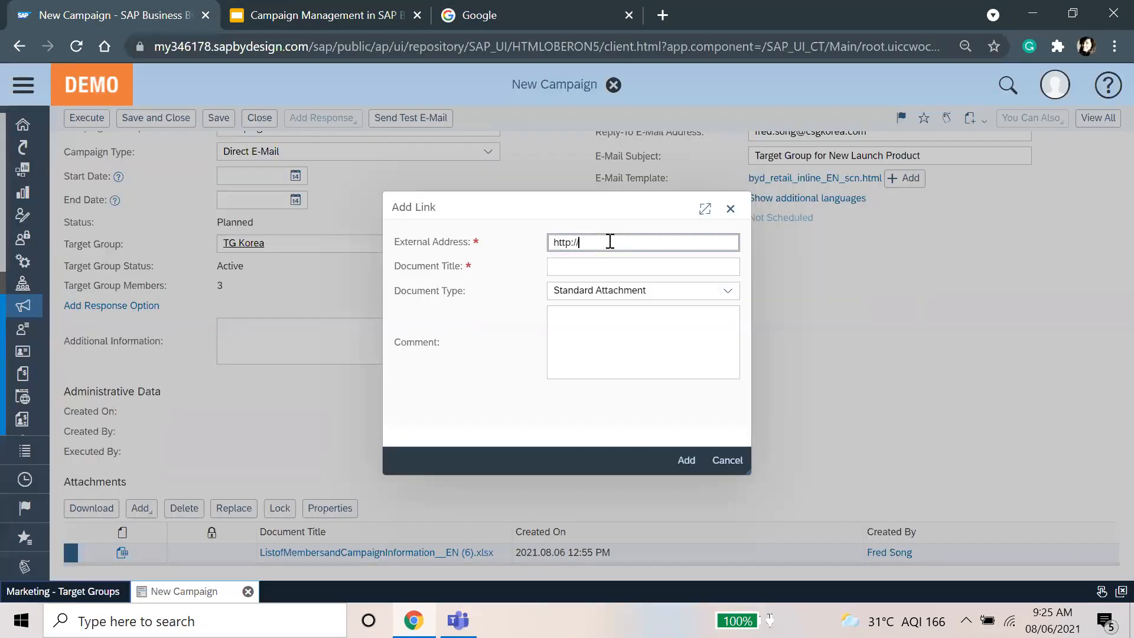
click(611, 243)
key(ctrl+v)
drag(578, 242, 543, 241)
key(BackSpace)
Step: Title the link 'Test Link' and add it to the campaign's attachments
click(624, 260)
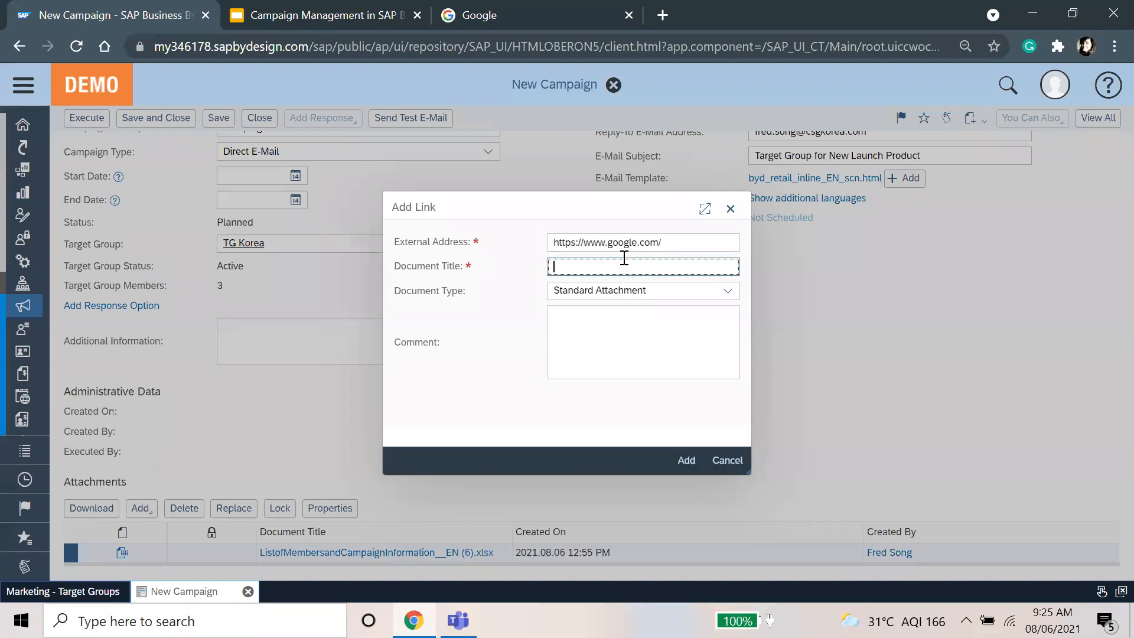
key(Caps_Lock)
text(L)
key(Caps_Lock)
text(ink)
key(Caps_Lock)
text(T)
key(Caps_Lock)
text(est)
click(687, 462)
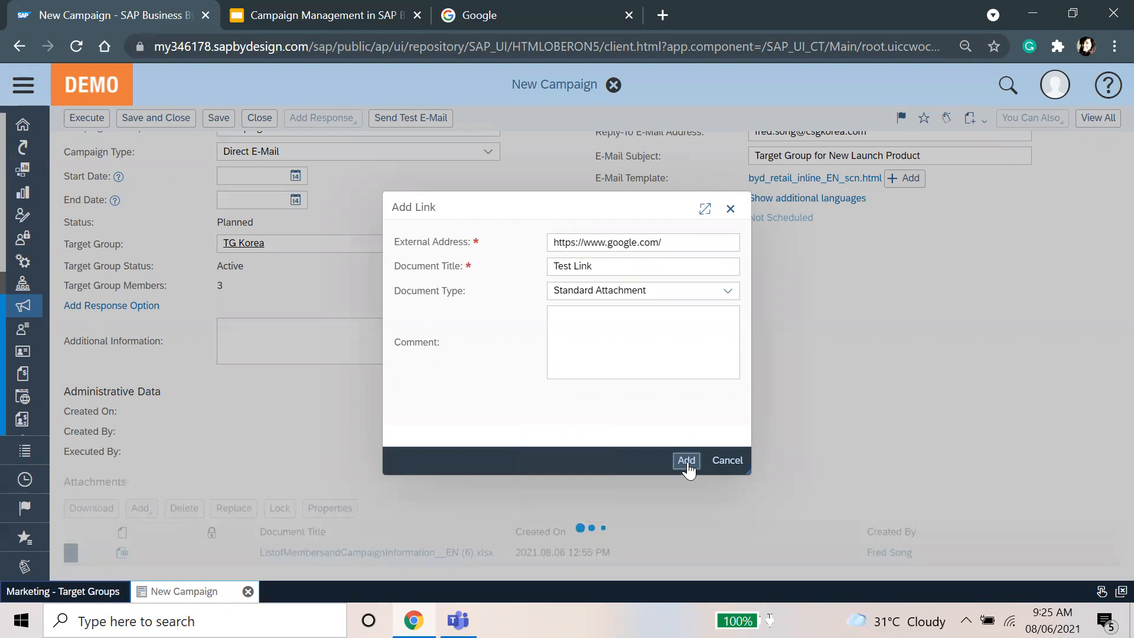
scroll(697, 425, up, 2)
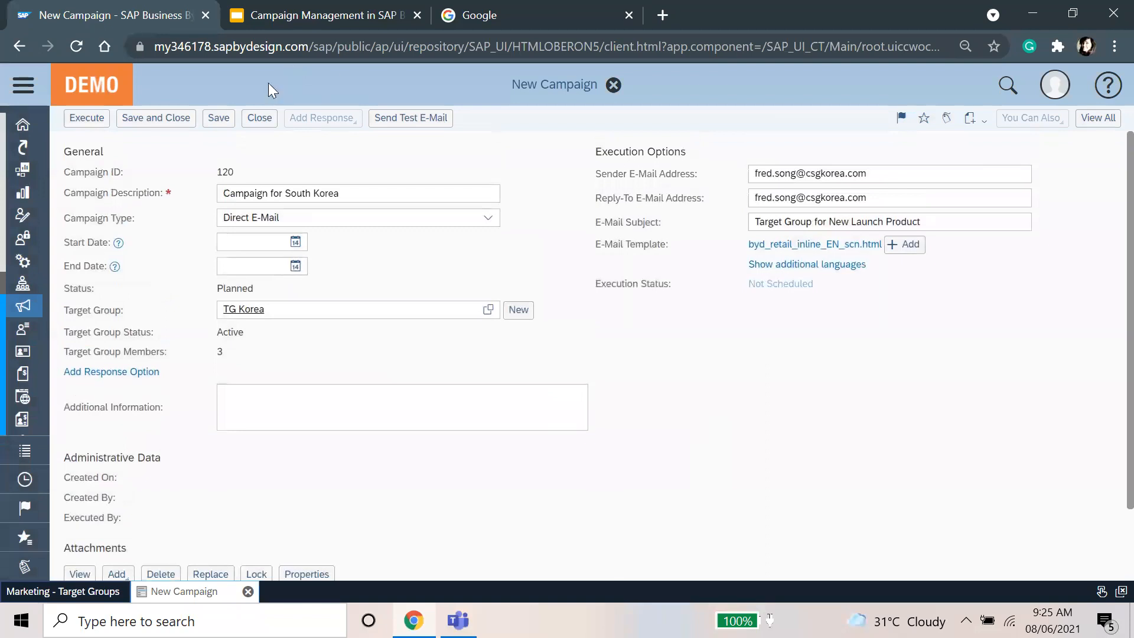
Step: Assign response options Yes, No and Maybe in the Response Options tab, then view E-Mail Templates
click(1096, 118)
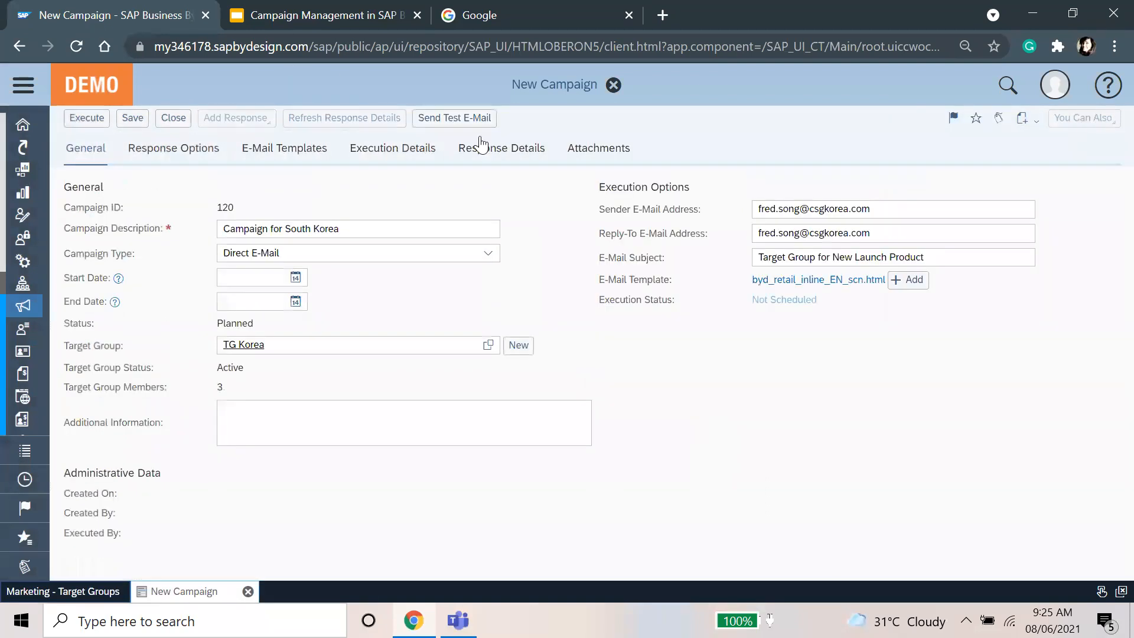
click(212, 159)
click(111, 220)
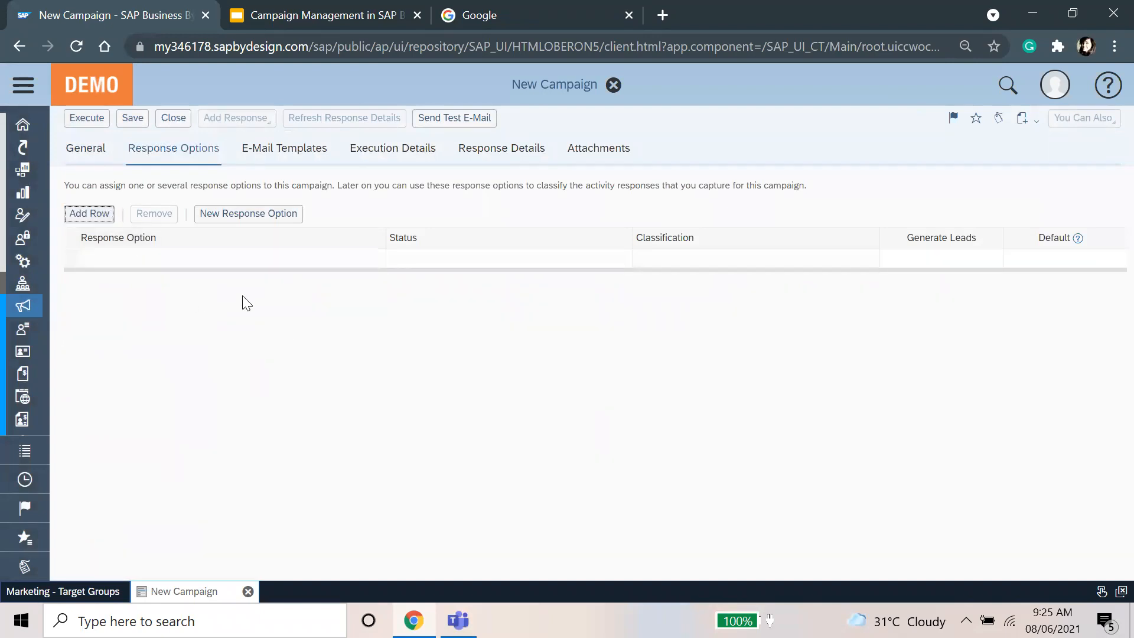
click(373, 259)
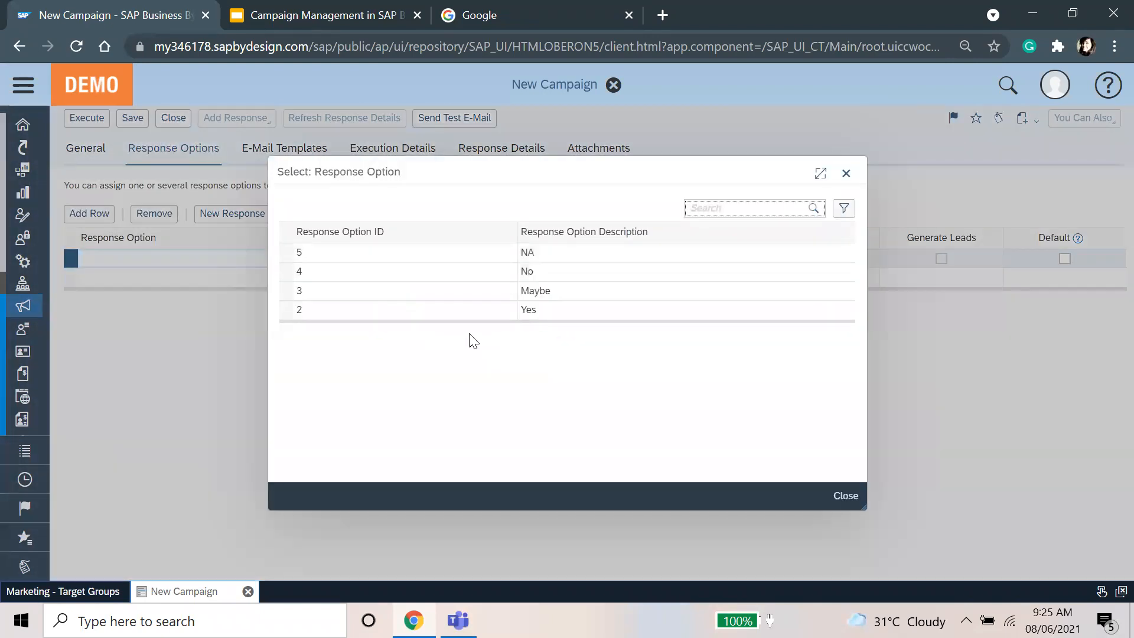
click(495, 311)
click(256, 272)
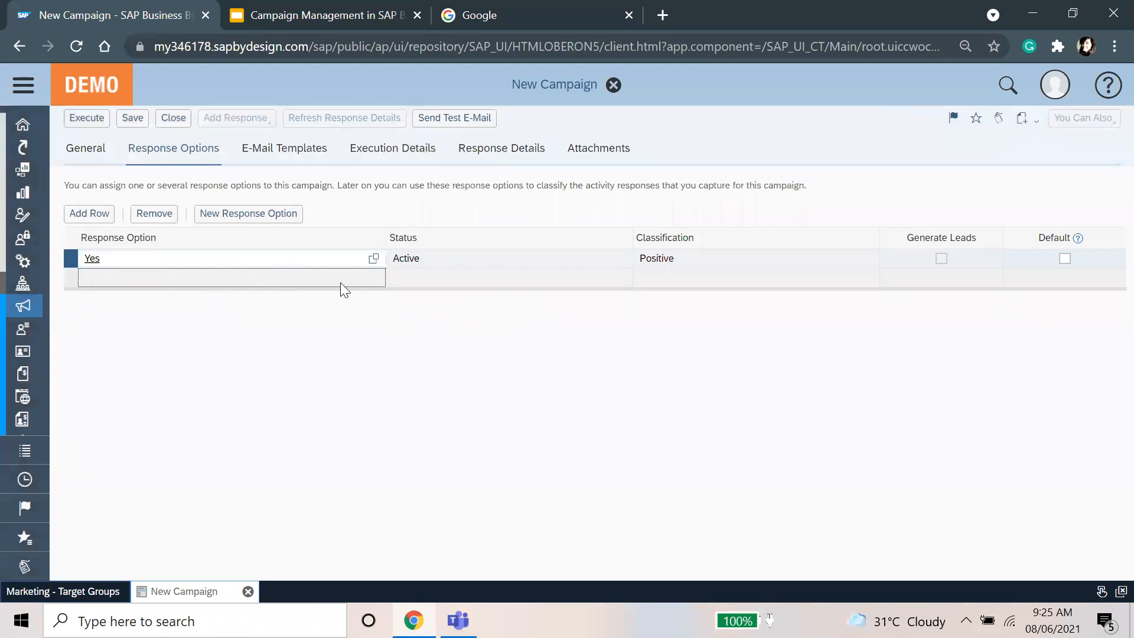
click(373, 277)
click(447, 270)
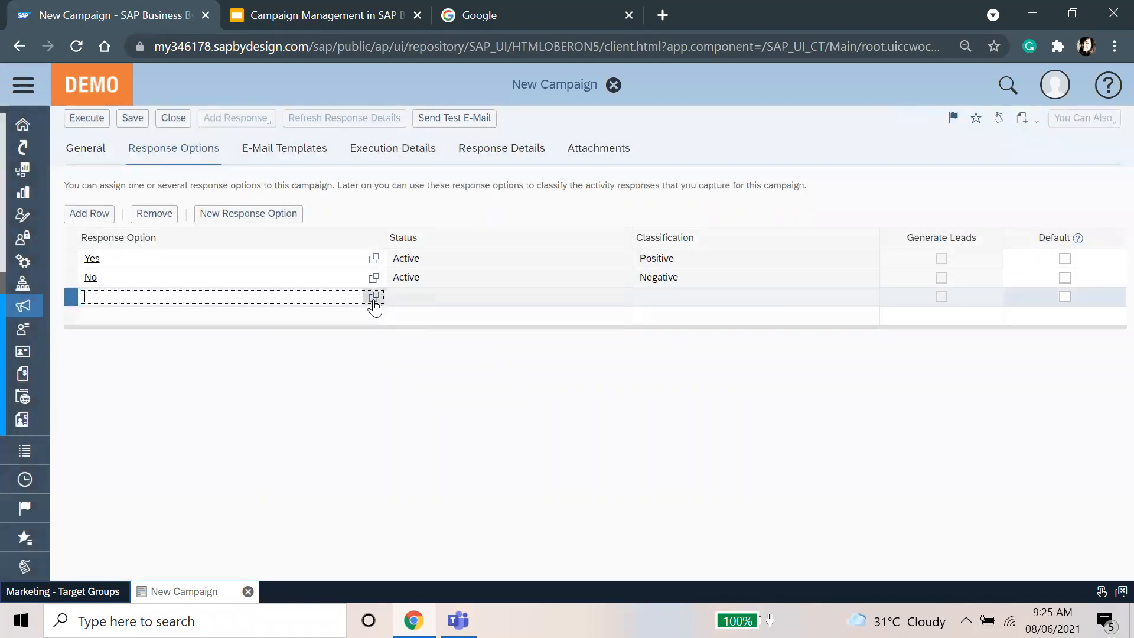
click(374, 297)
click(483, 300)
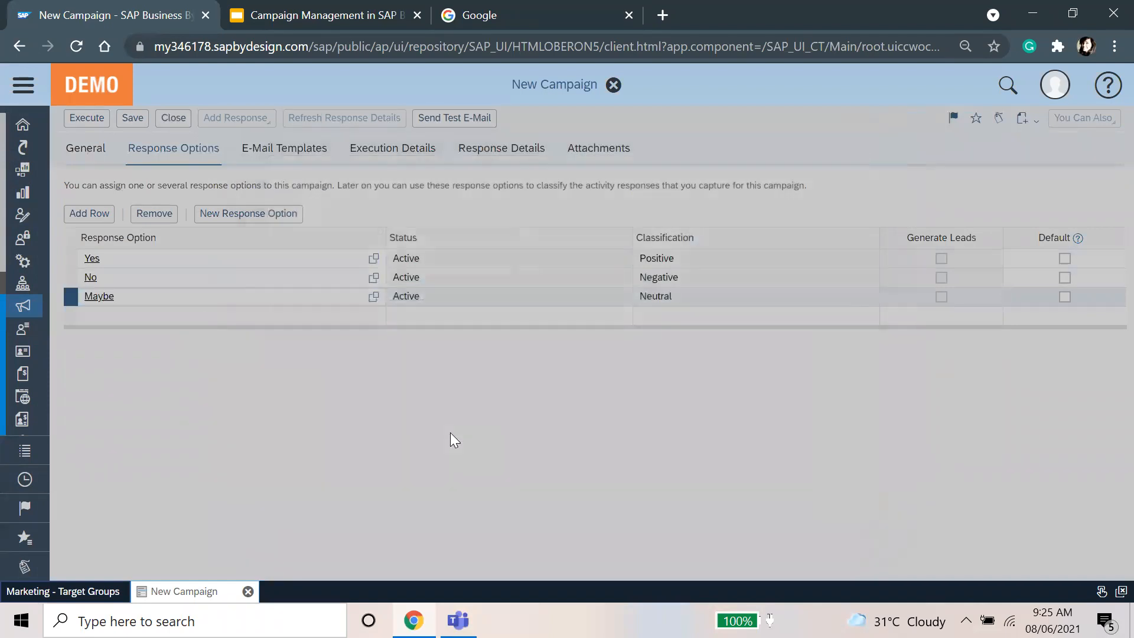
click(298, 170)
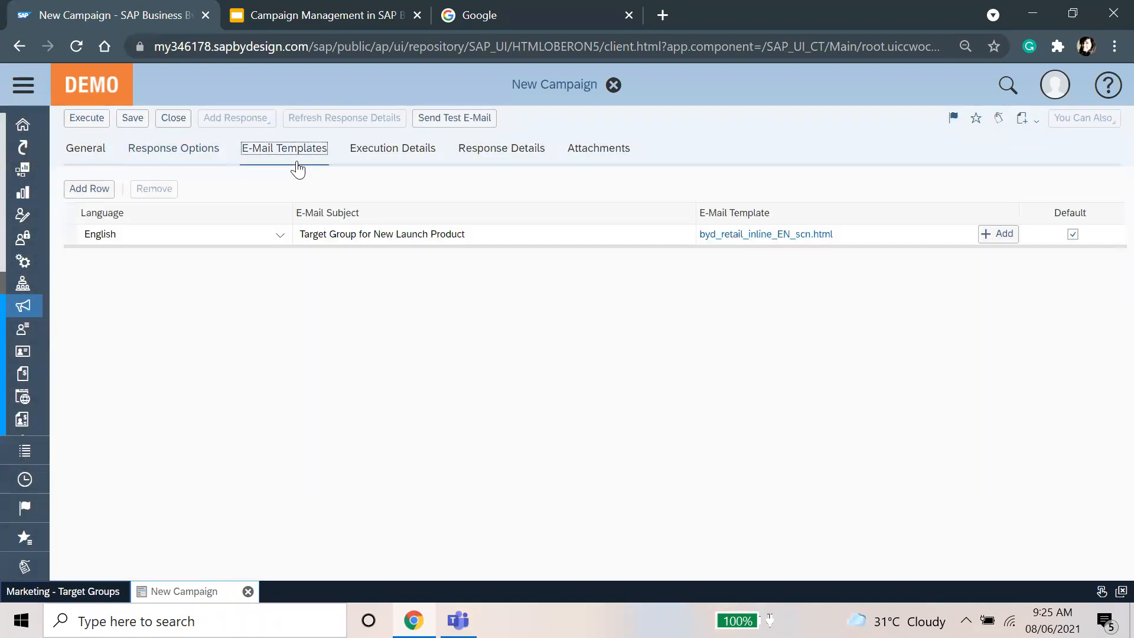
Step: Look through the E-Mail Templates, Execution Details, Response Details and Attachments tabs, ending on General
click(406, 160)
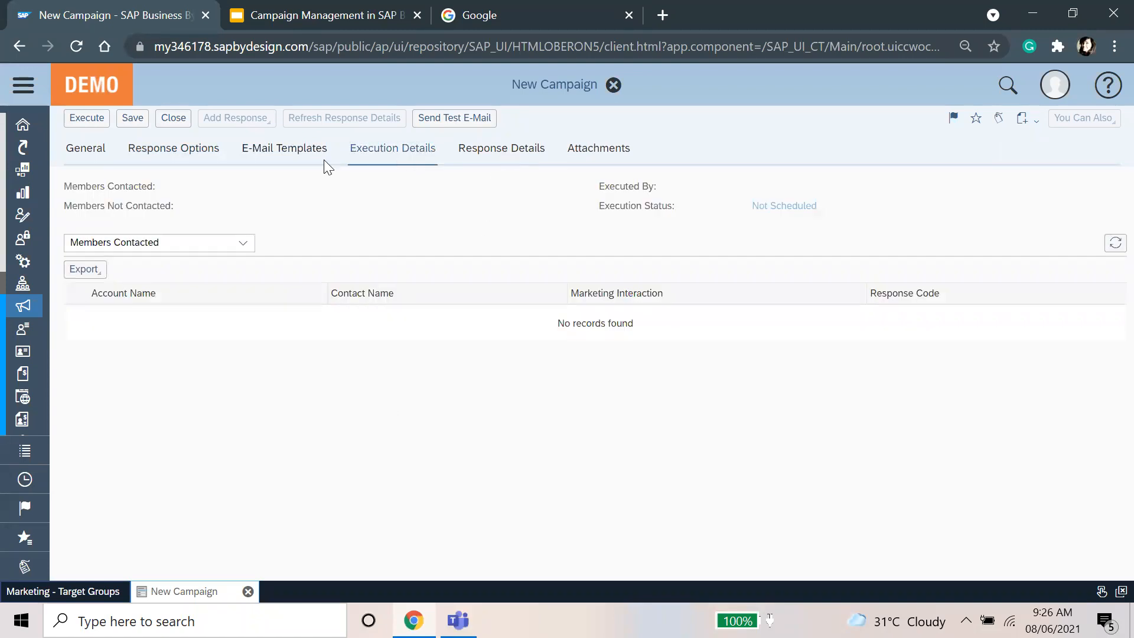
click(294, 152)
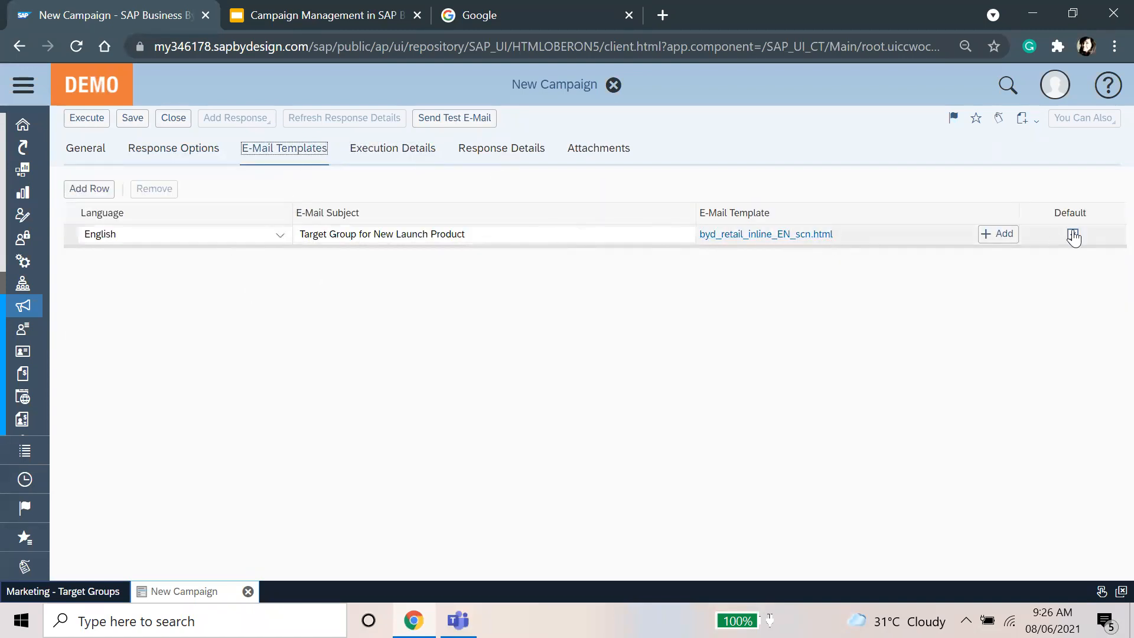
click(382, 382)
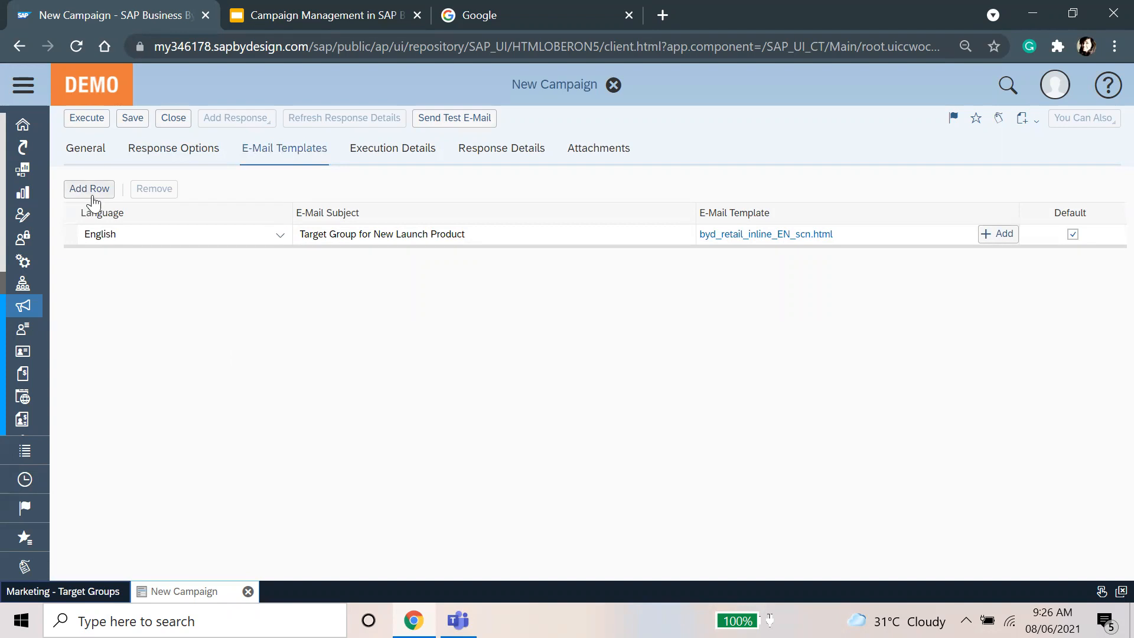
click(383, 168)
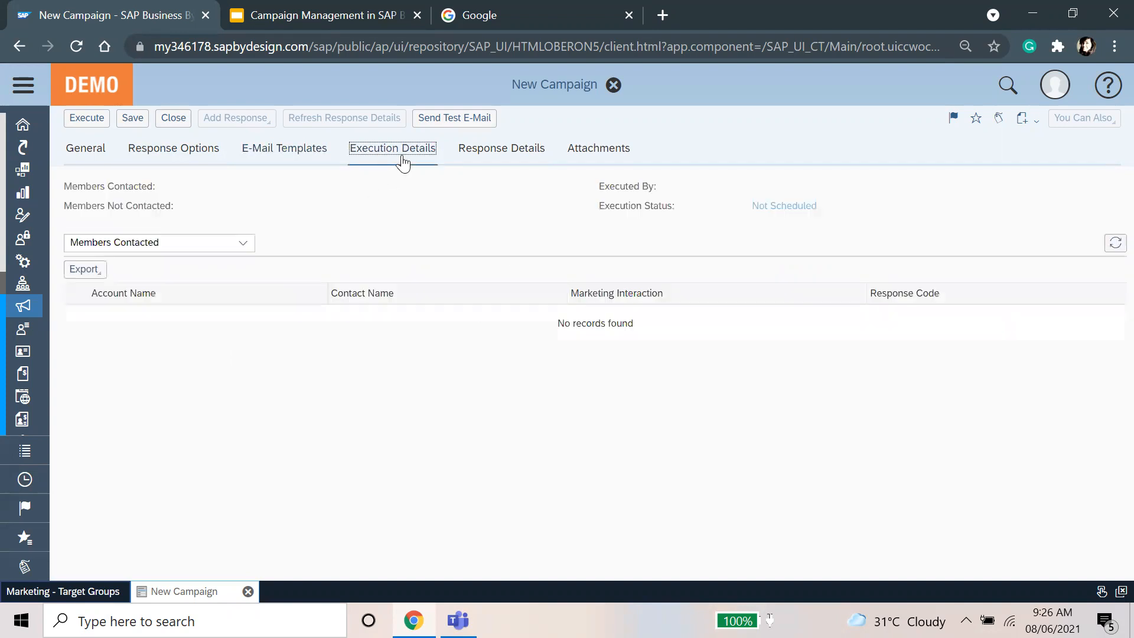
click(499, 151)
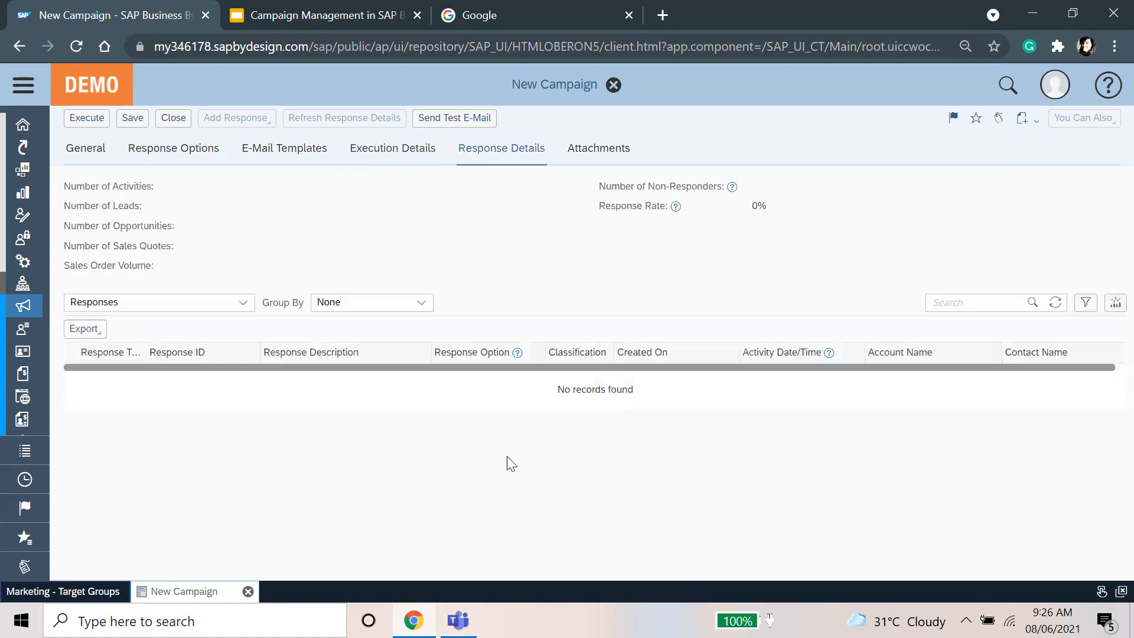
click(626, 153)
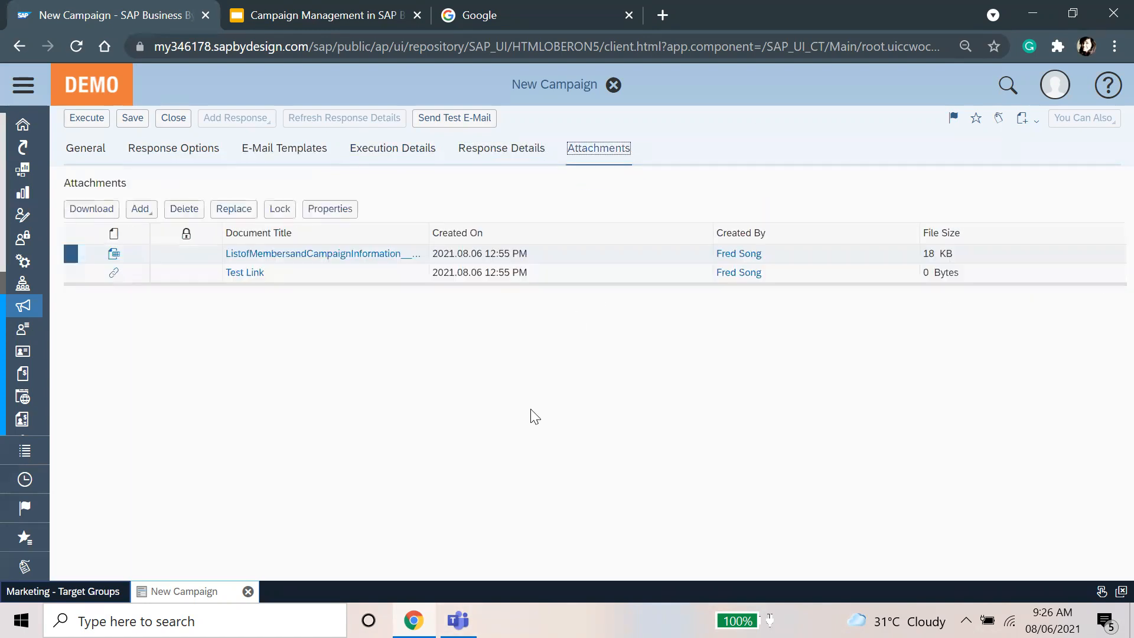
click(94, 152)
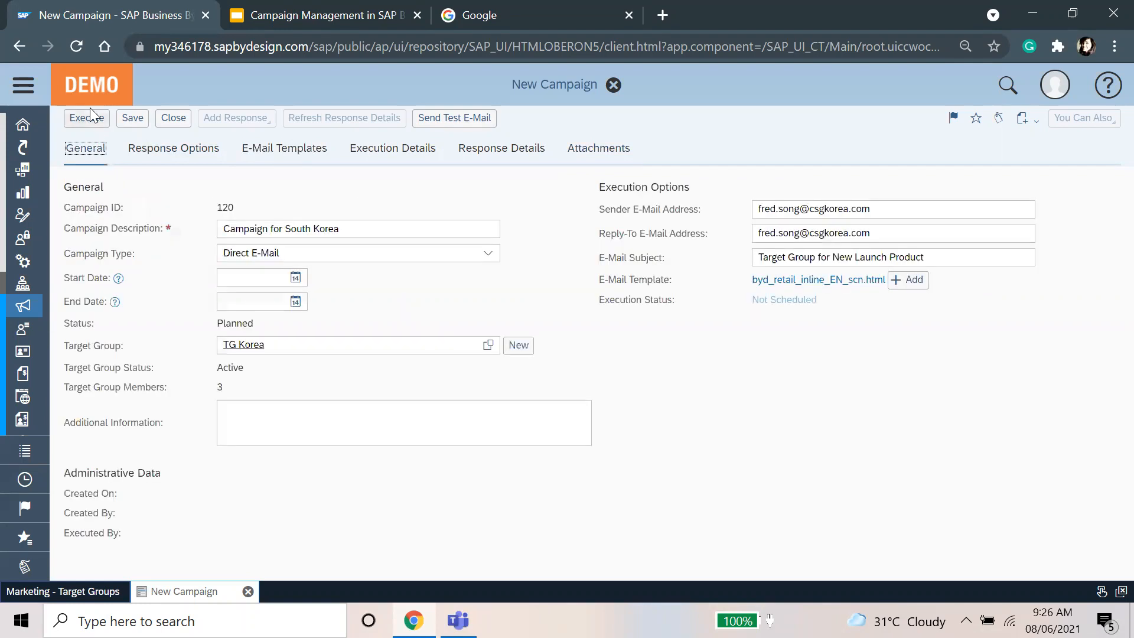
Step: Save the campaign and replace the Sender E-Mail Address with the presenter's company address
click(119, 123)
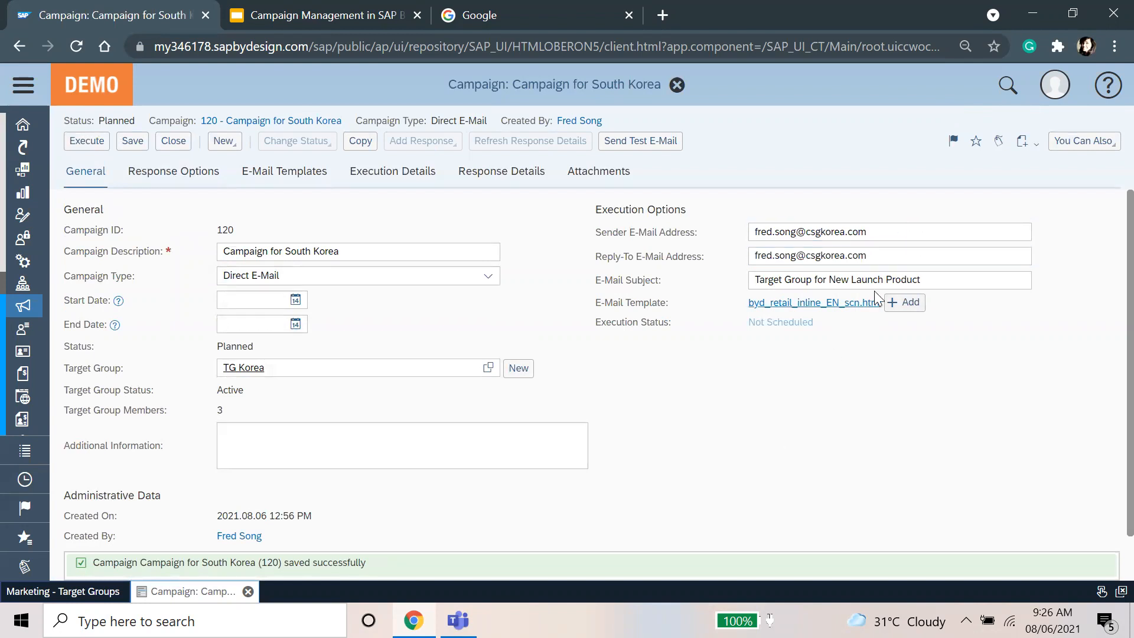
drag(792, 238, 726, 241)
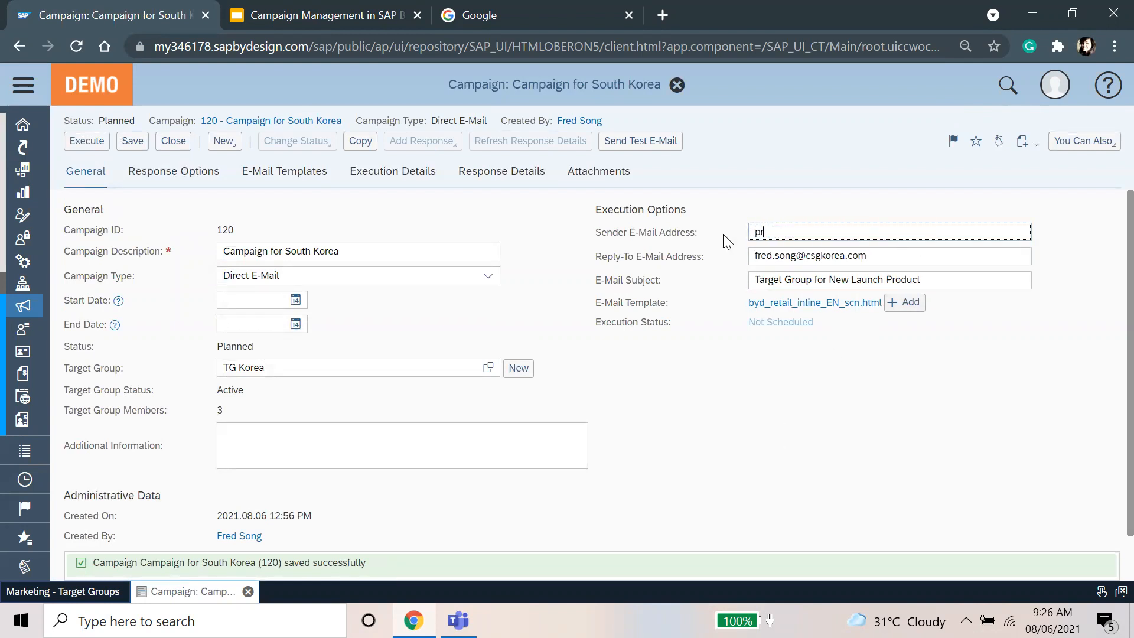
key(Tab)
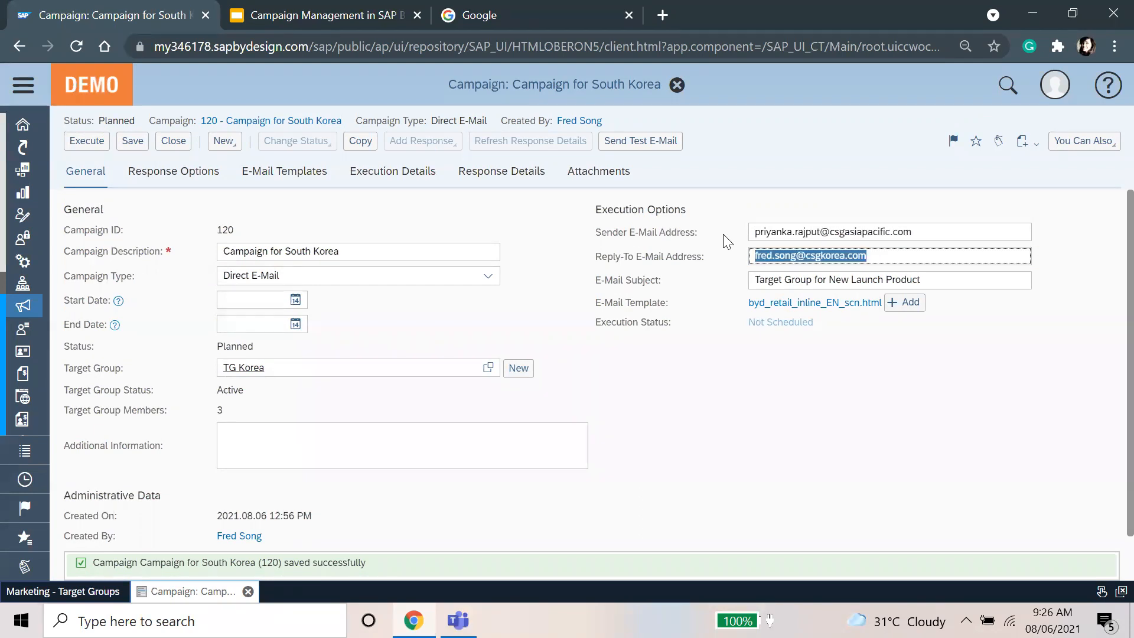
Step: Copy that address into the Reply-To E-Mail Address field and save the campaign
triple_click(768, 235)
key(ctrl+c)
click(792, 258)
triple_click(792, 257)
key(ctrl+v)
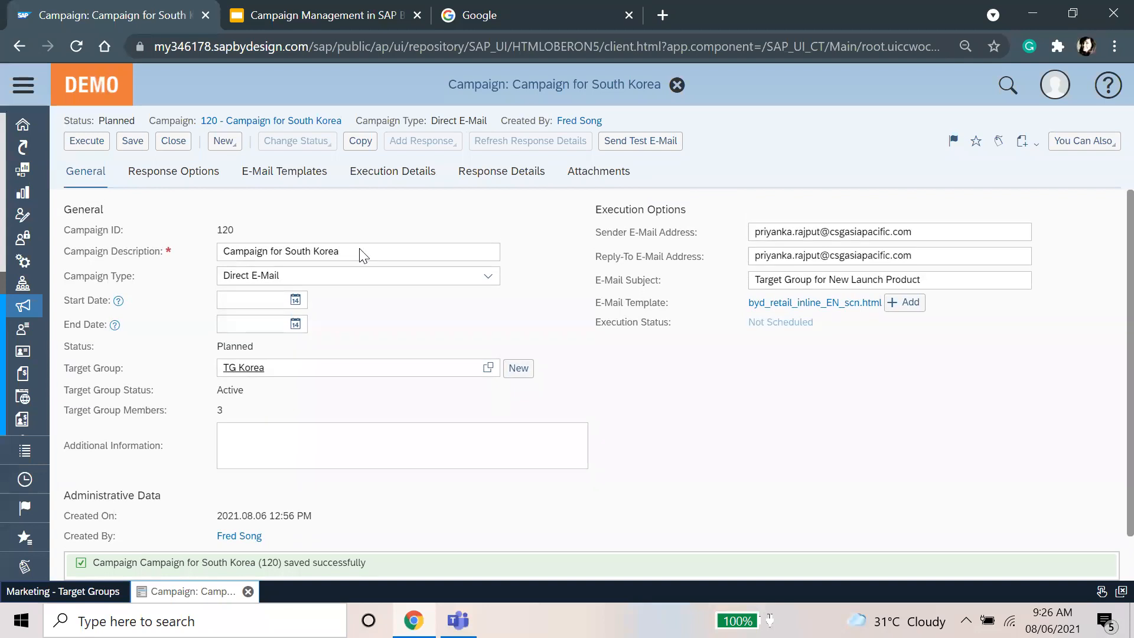
click(131, 141)
Step: Execute campaign 120 with Schedule Immediately, save it, and close back to Target Groups
click(86, 144)
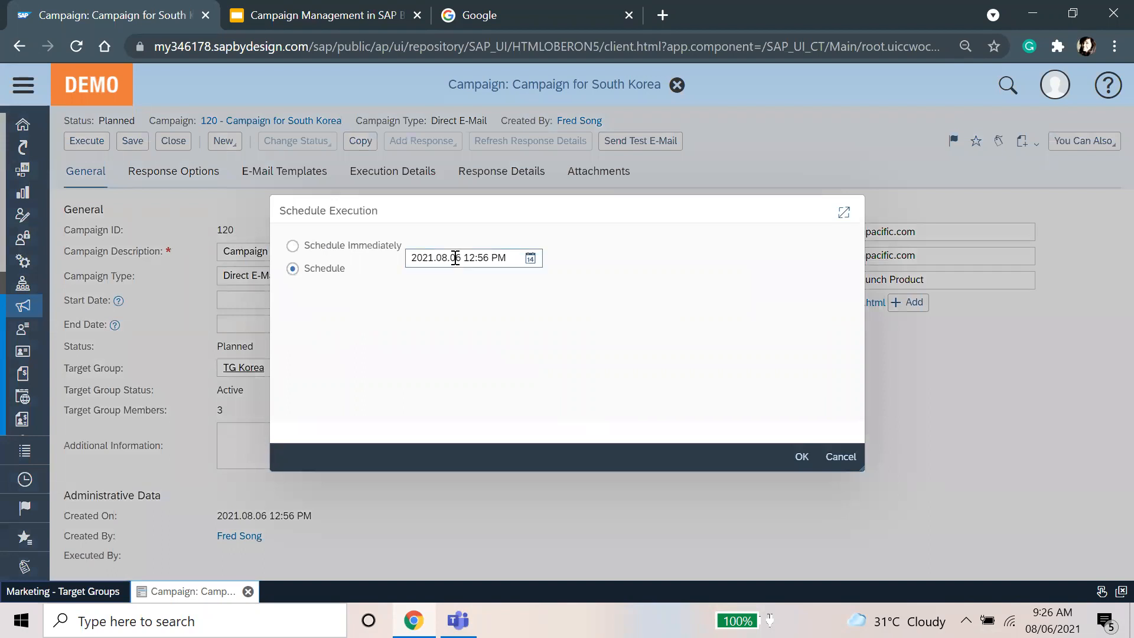
click(363, 247)
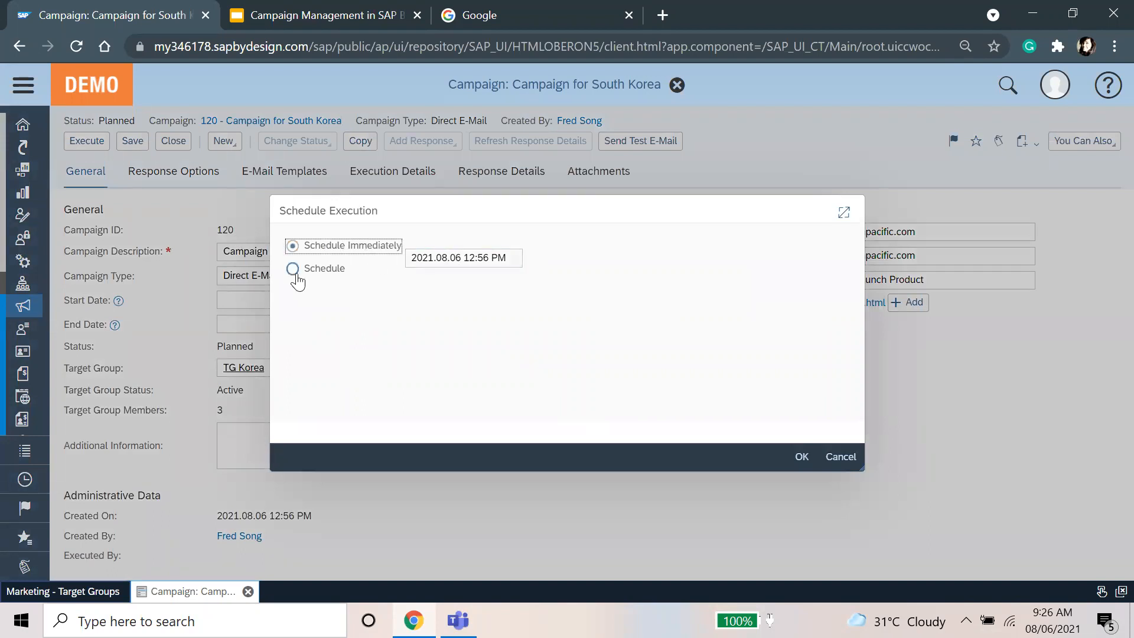
click(561, 337)
click(799, 458)
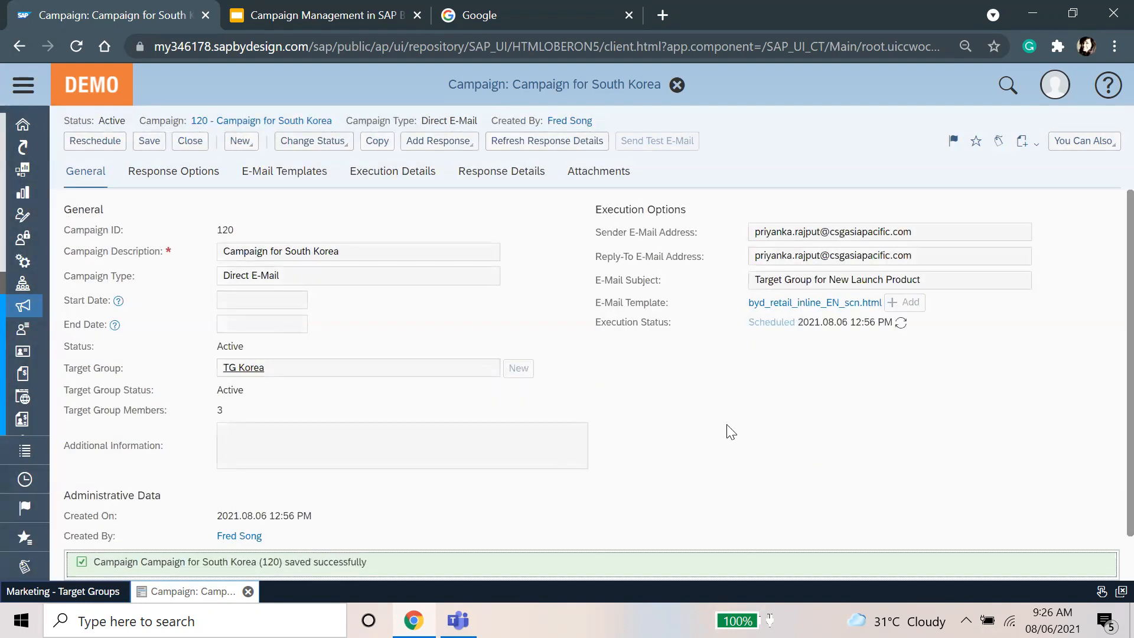
click(154, 142)
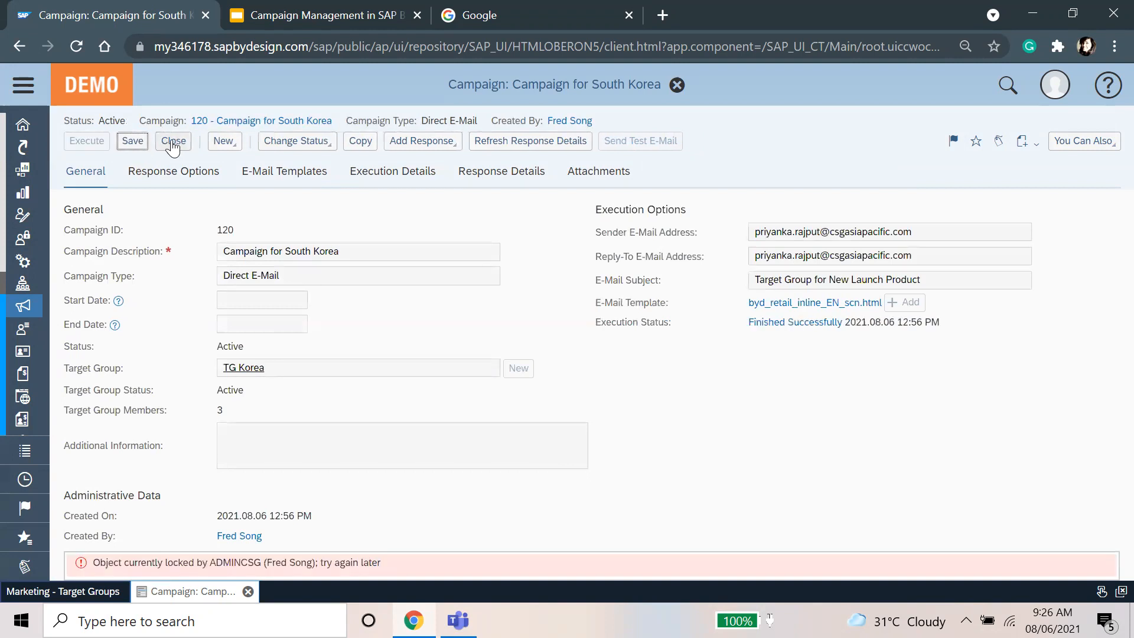
click(172, 143)
Step: Refresh the Target Groups list, then switch to the Google browser tab
click(1085, 157)
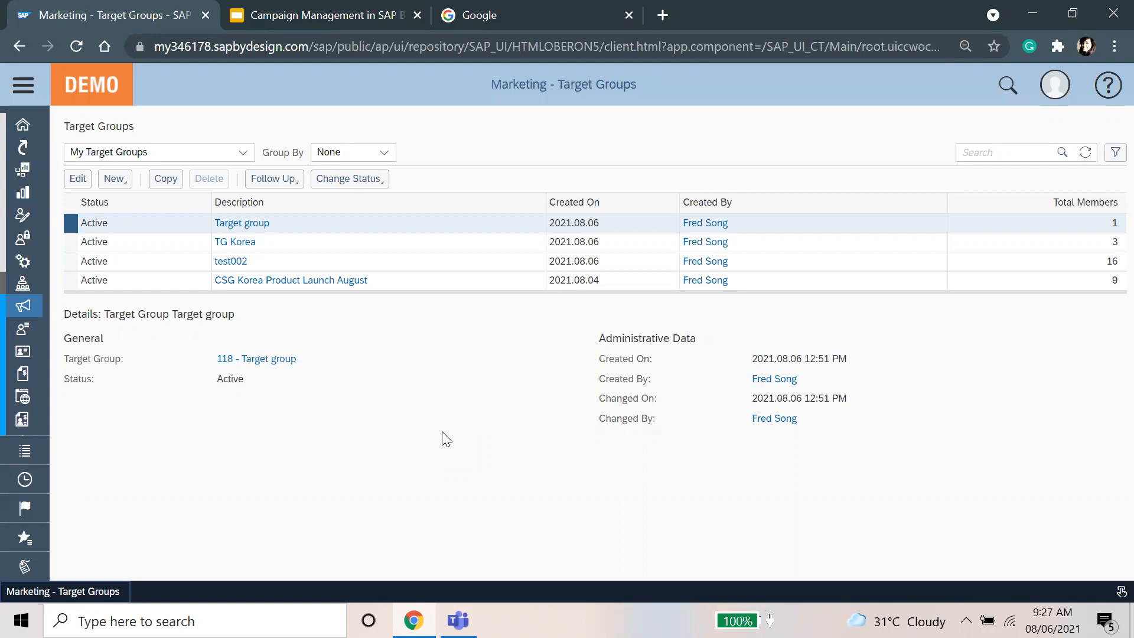
click(537, 3)
Step: Open Gmail, switch to the company mail account, and close the personal inbox tab
text(gmail.com)
key(Return)
key(ctrl+1)
click(537, 5)
click(325, 8)
click(519, 8)
click(336, 5)
click(608, 8)
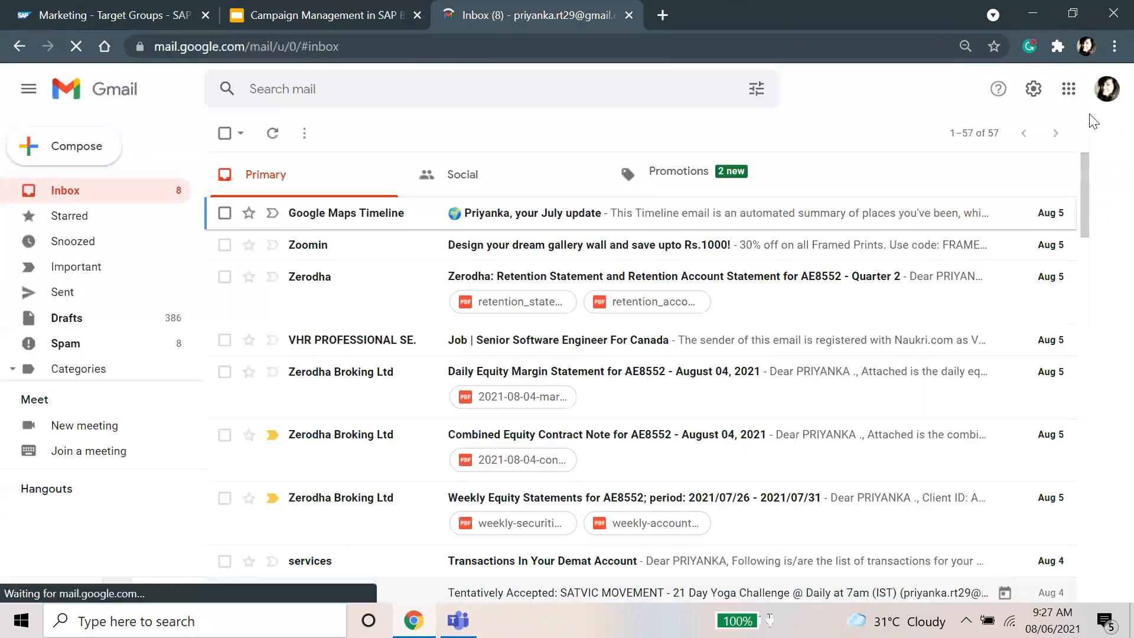
click(1106, 89)
click(971, 405)
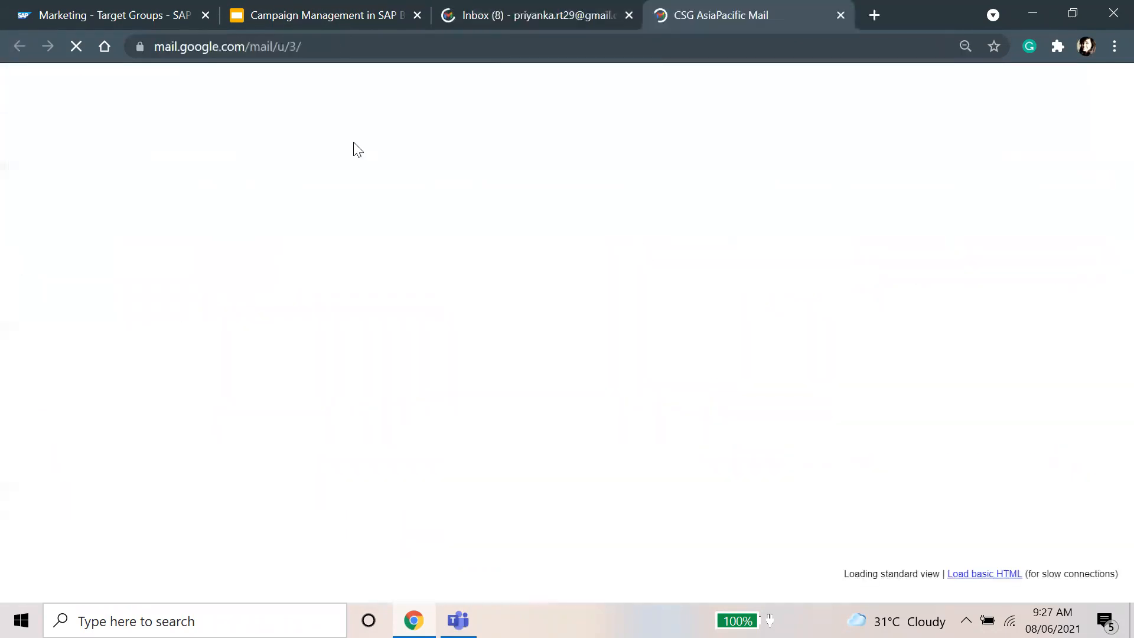
click(629, 14)
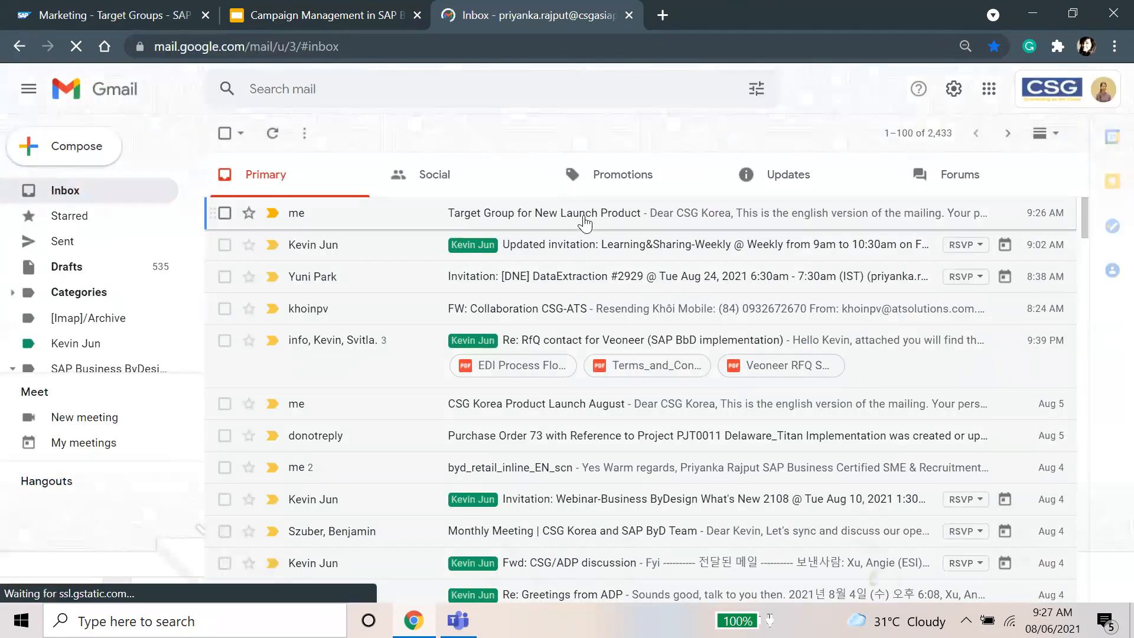
Step: Read the 'Target Group for New Launch Product' e-mail, then go back to the SAP tab
click(585, 213)
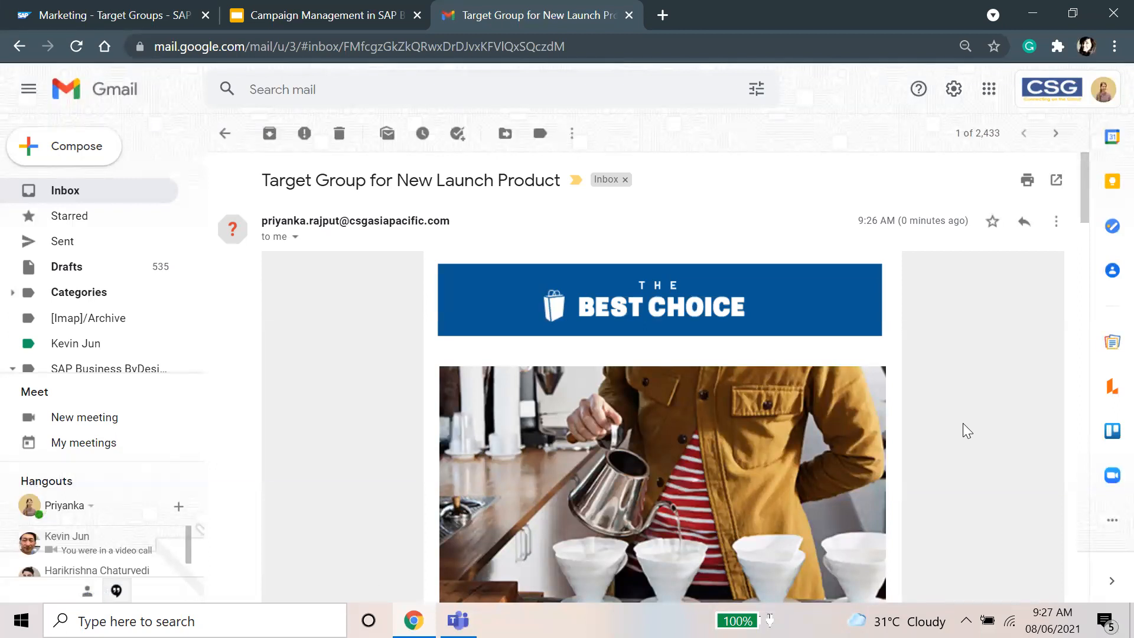
scroll(421, 294, down, 6)
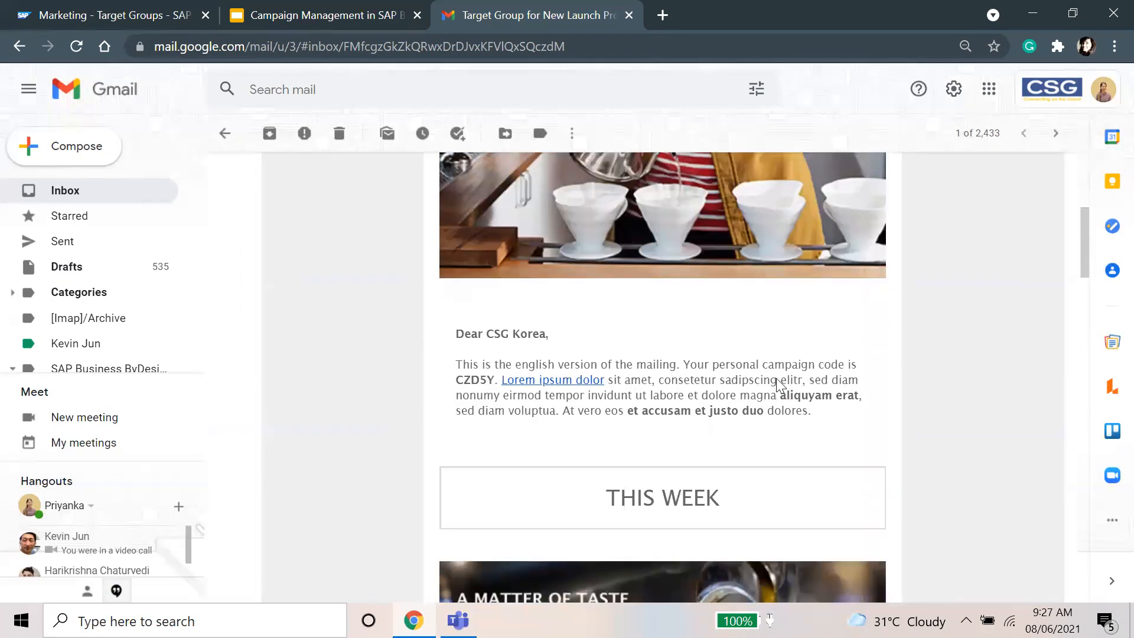
scroll(780, 454, down, 1)
scroll(780, 455, down, 20)
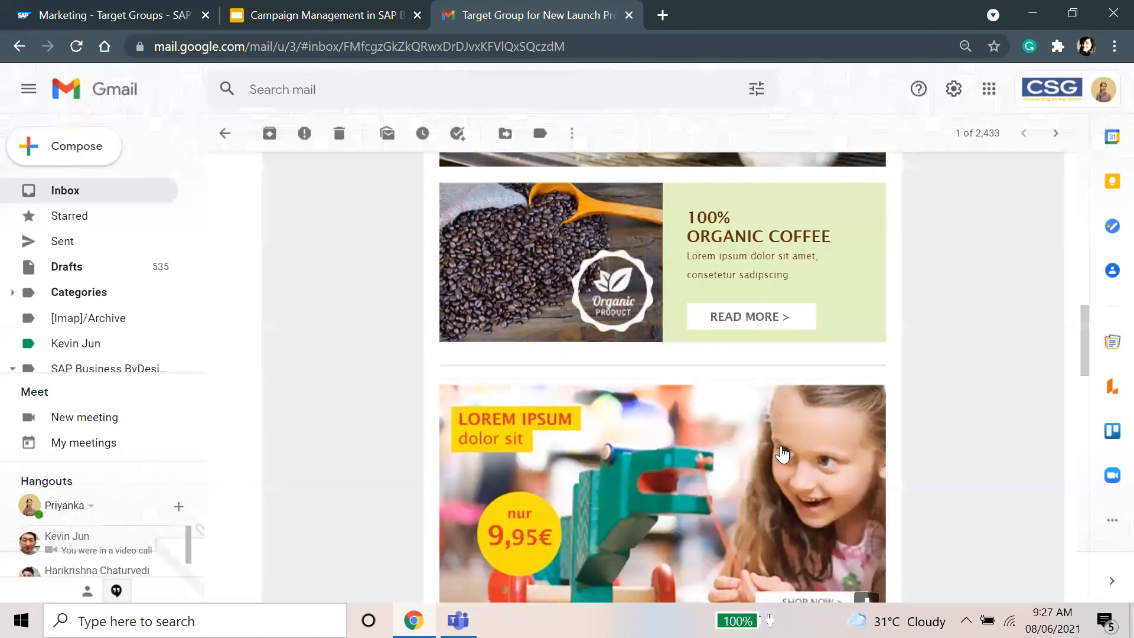
scroll(783, 452, up, 8)
scroll(782, 444, up, 15)
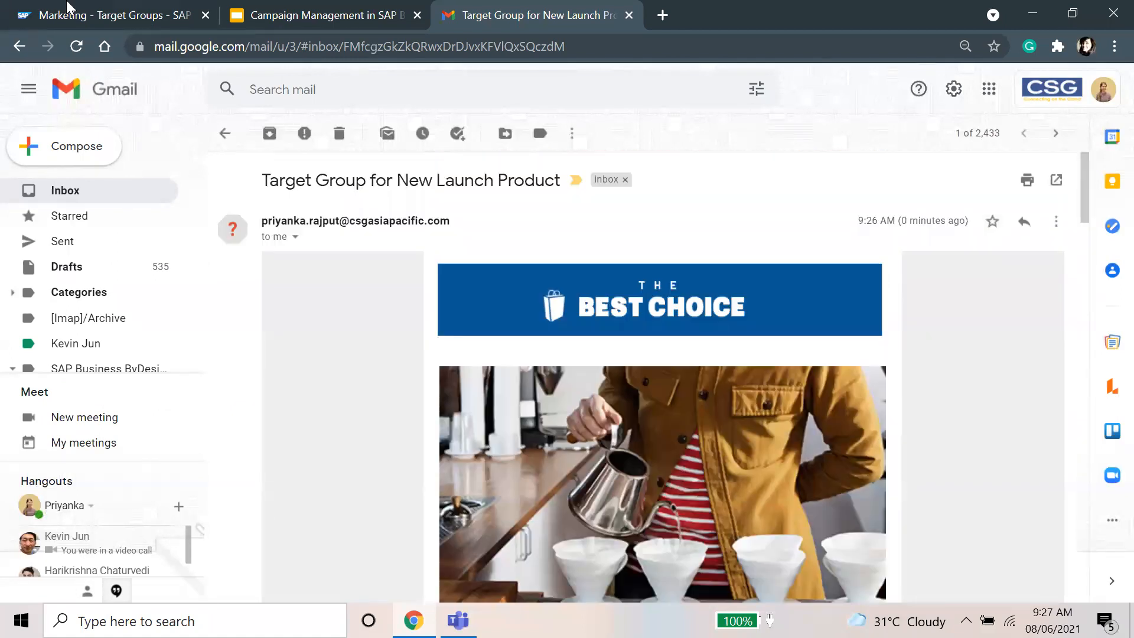
click(27, 13)
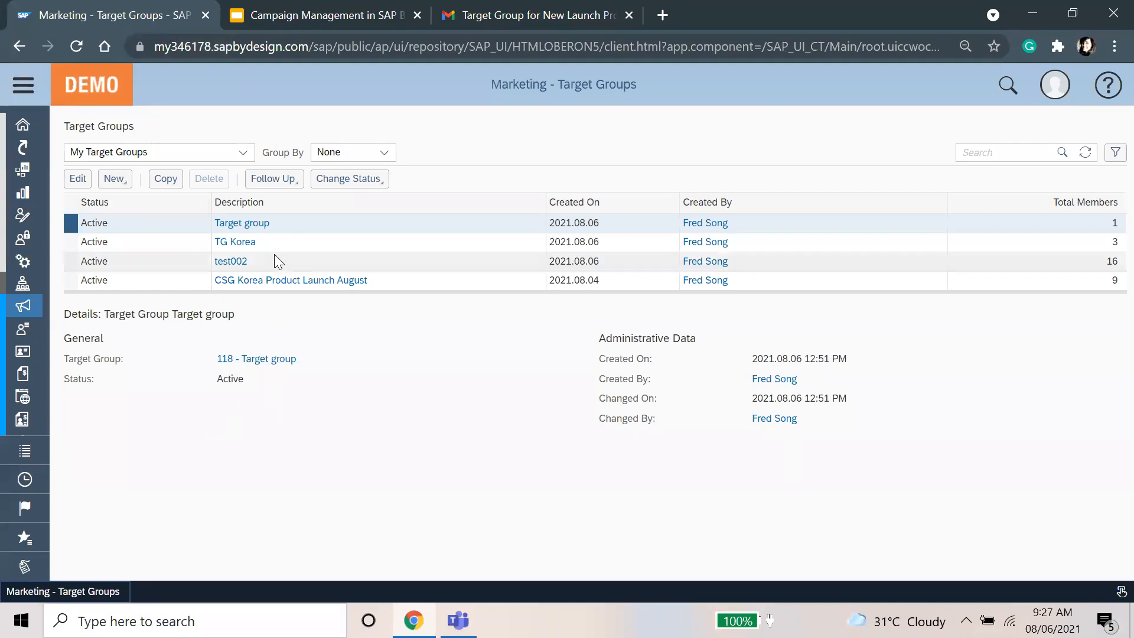
Step: Copy the TG Korea target group, then close the copy without saving
click(280, 237)
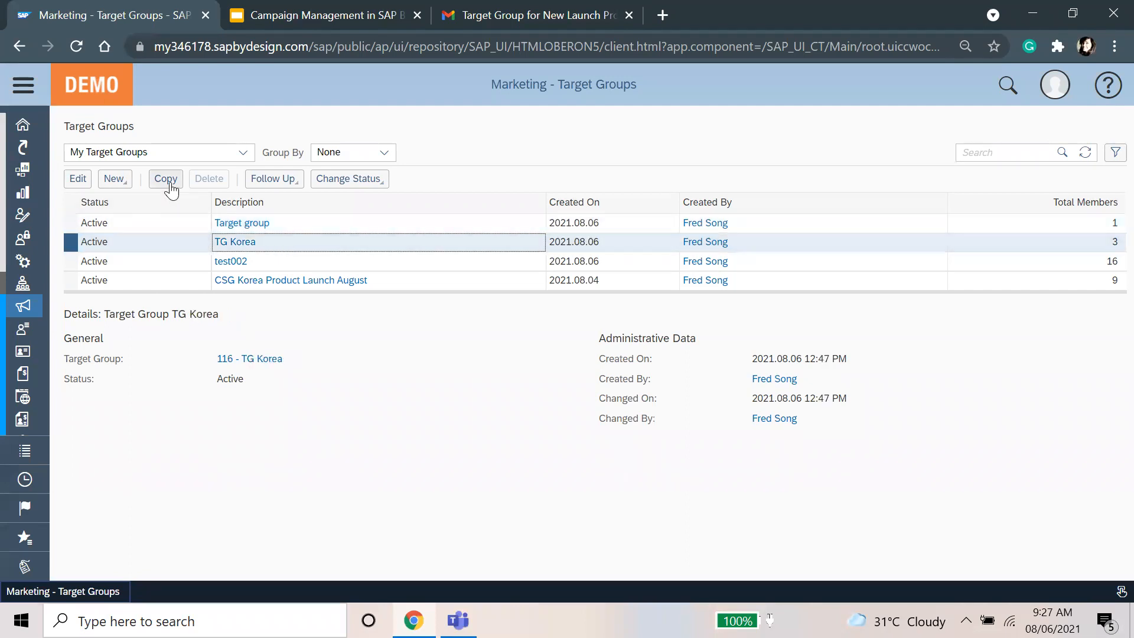
click(170, 185)
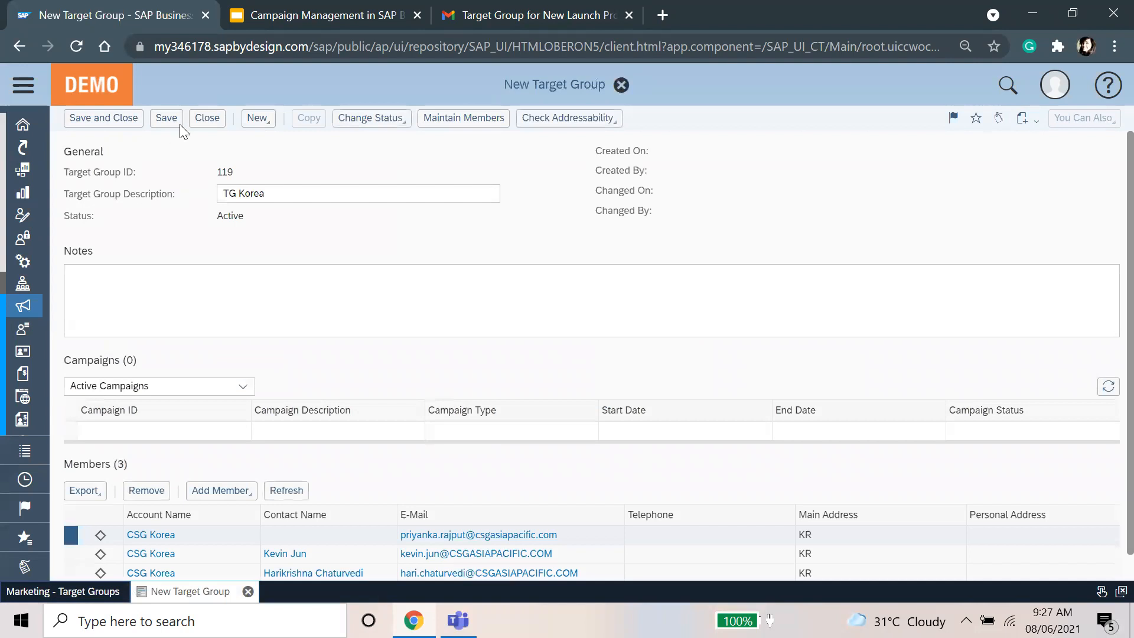
click(621, 85)
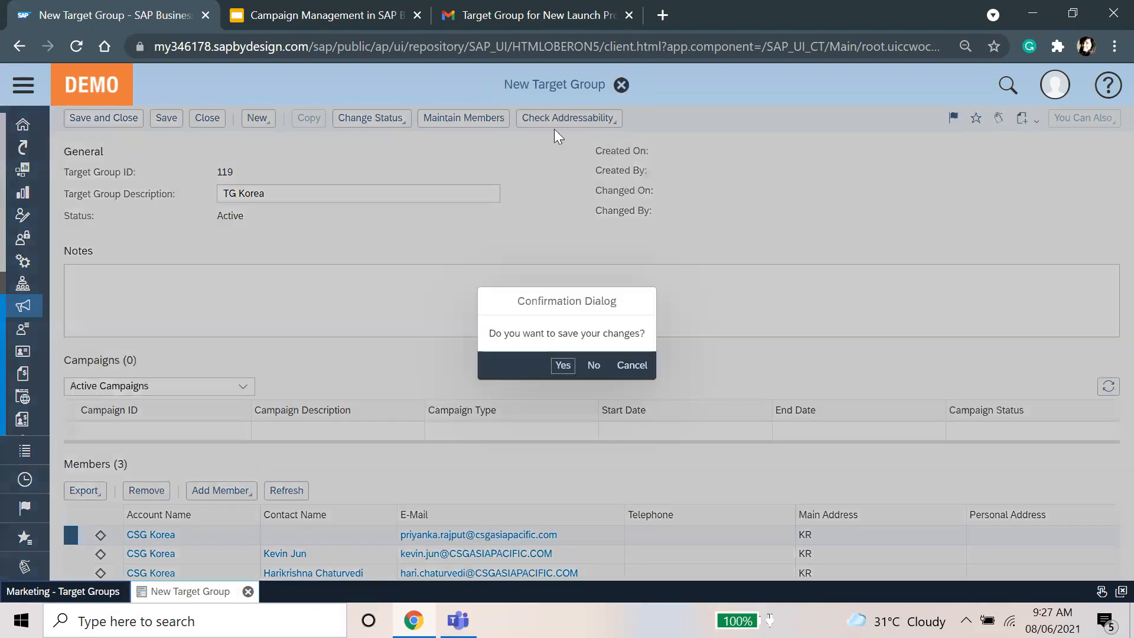
click(593, 365)
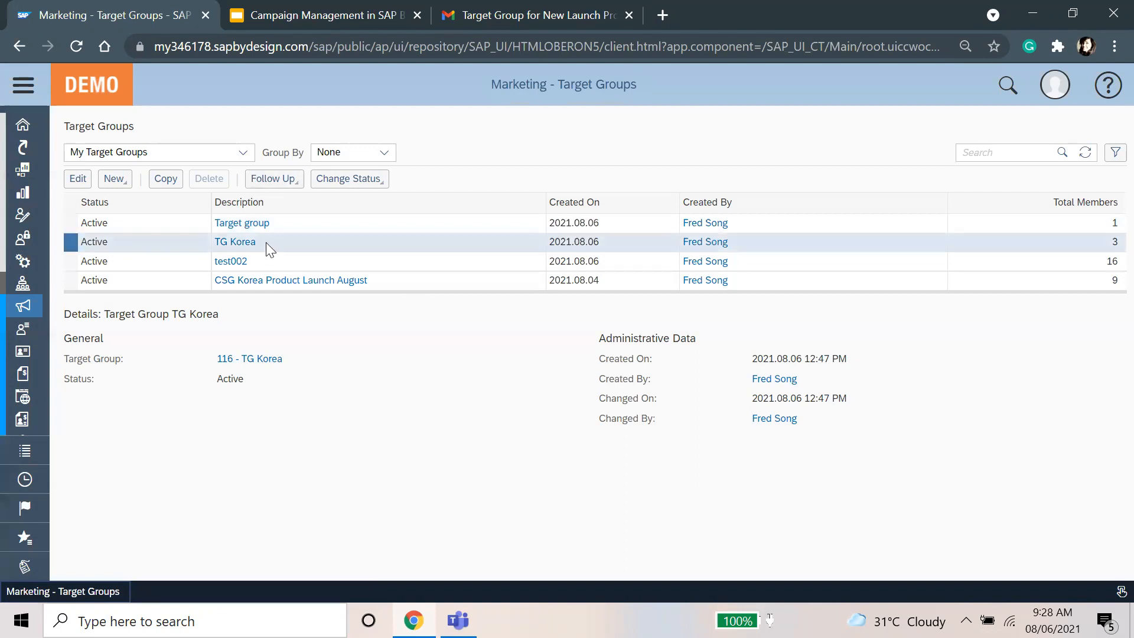
Step: Create an 'E-Mail using file export' campaign for TG Korea described 'Target Group for Korea01'
click(286, 181)
click(317, 197)
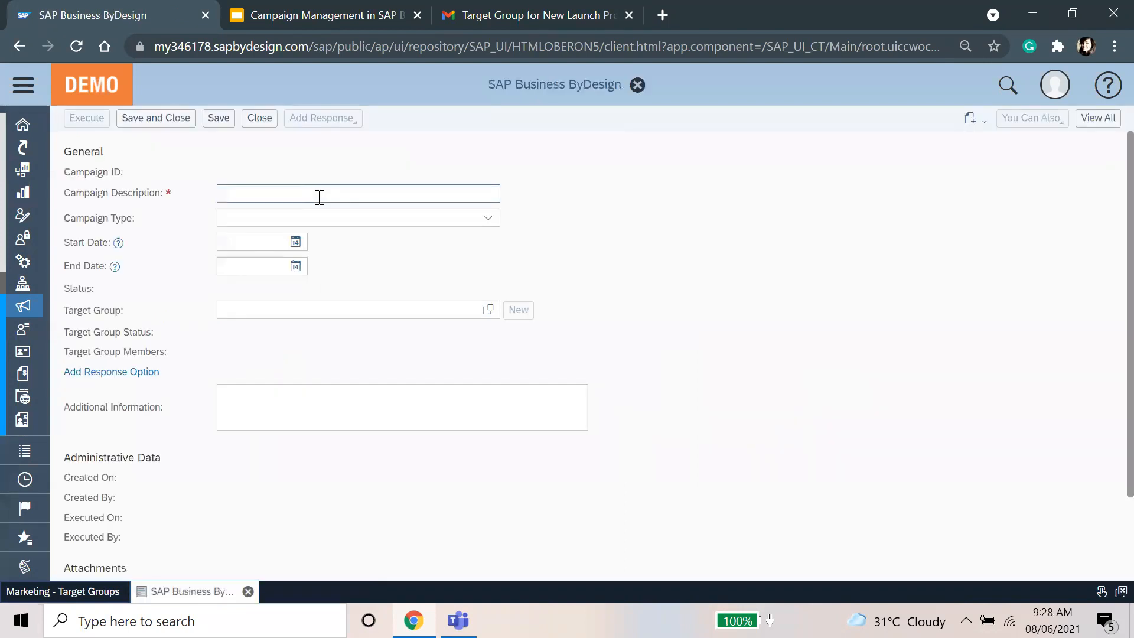
click(485, 220)
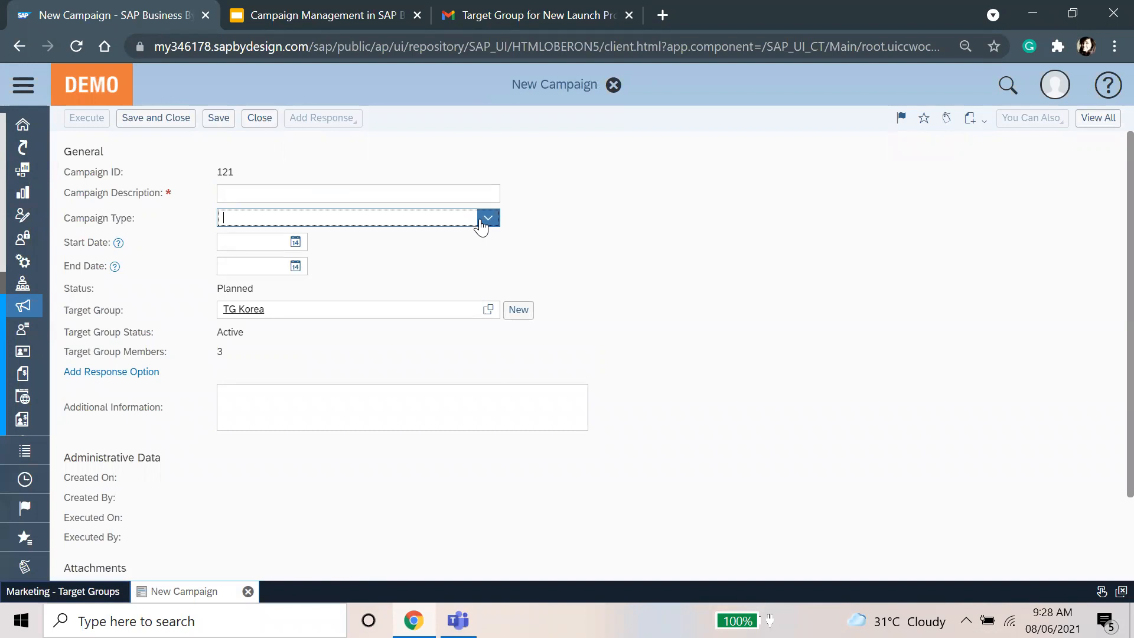
click(378, 271)
click(336, 190)
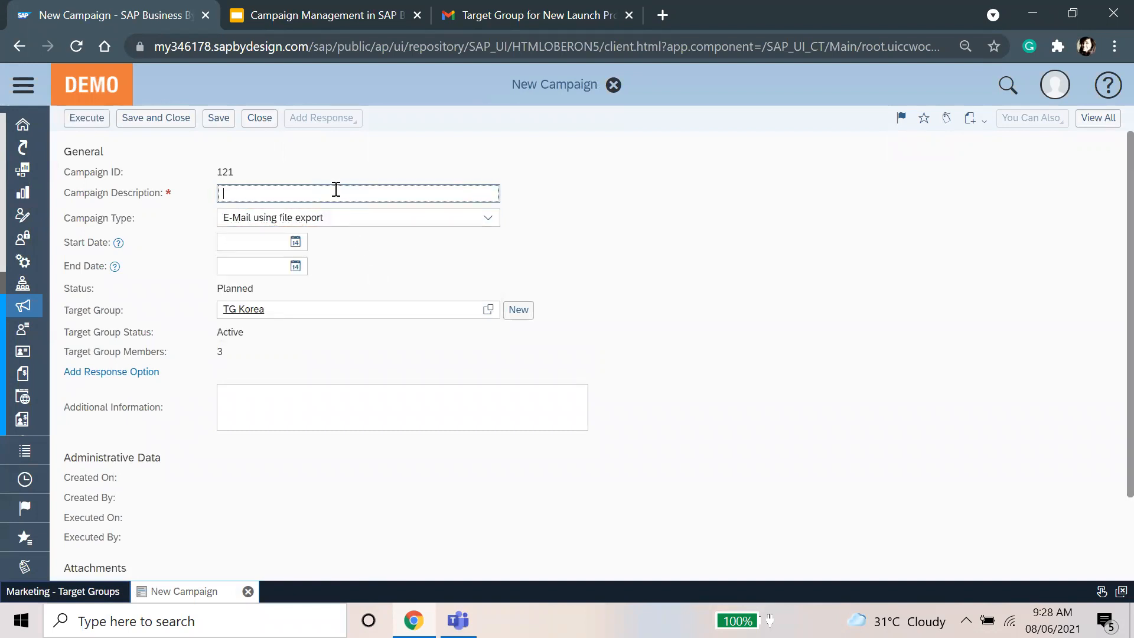
text(Target Group for Korea01)
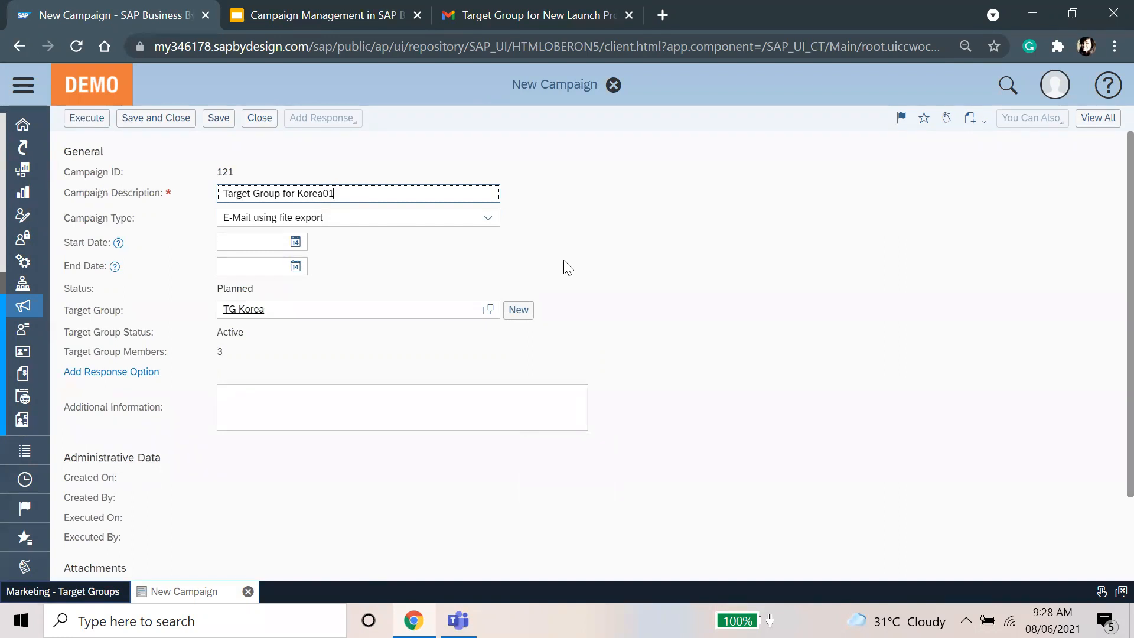
click(706, 269)
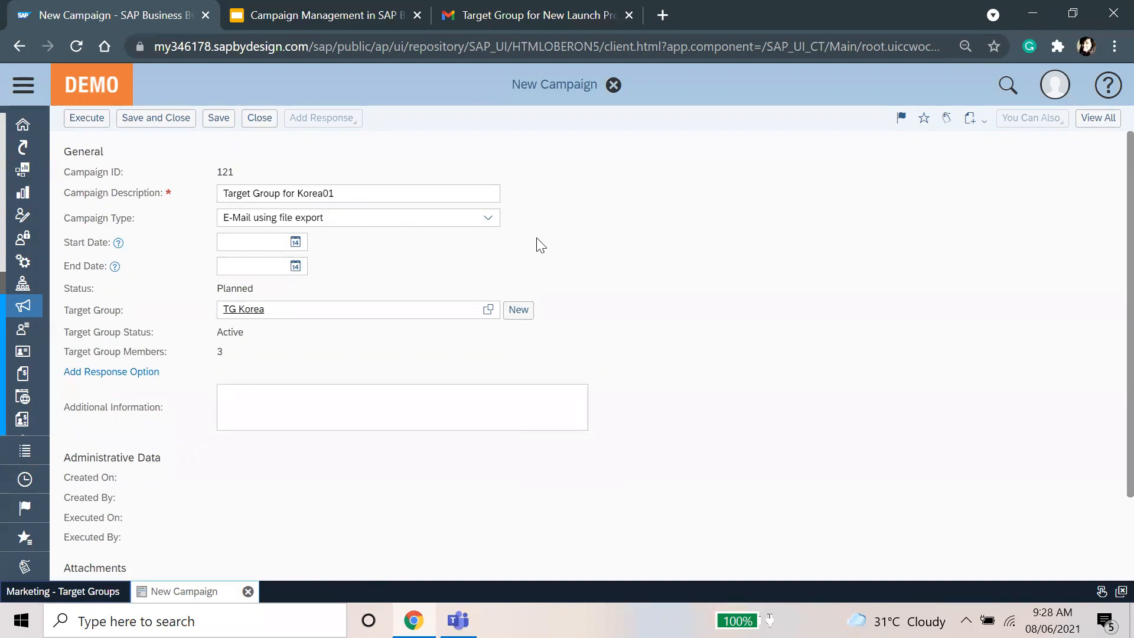
Step: Set the campaign dates to 2021.08.01 through 2021.08.31 and show all sections as tabs
click(295, 242)
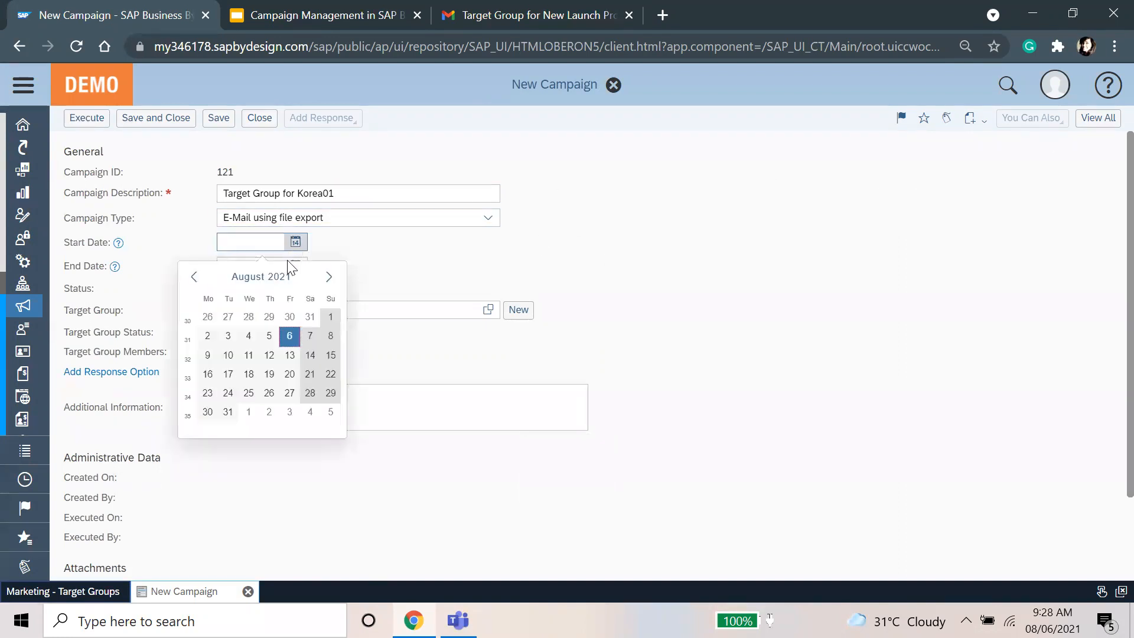
click(330, 317)
click(295, 266)
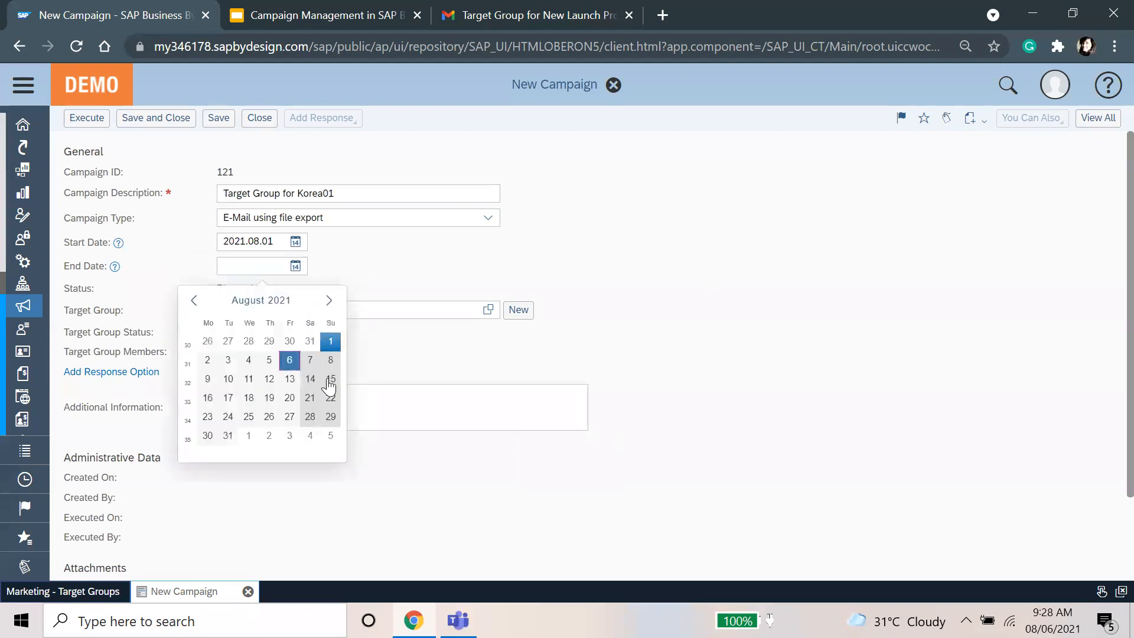
click(228, 435)
click(270, 243)
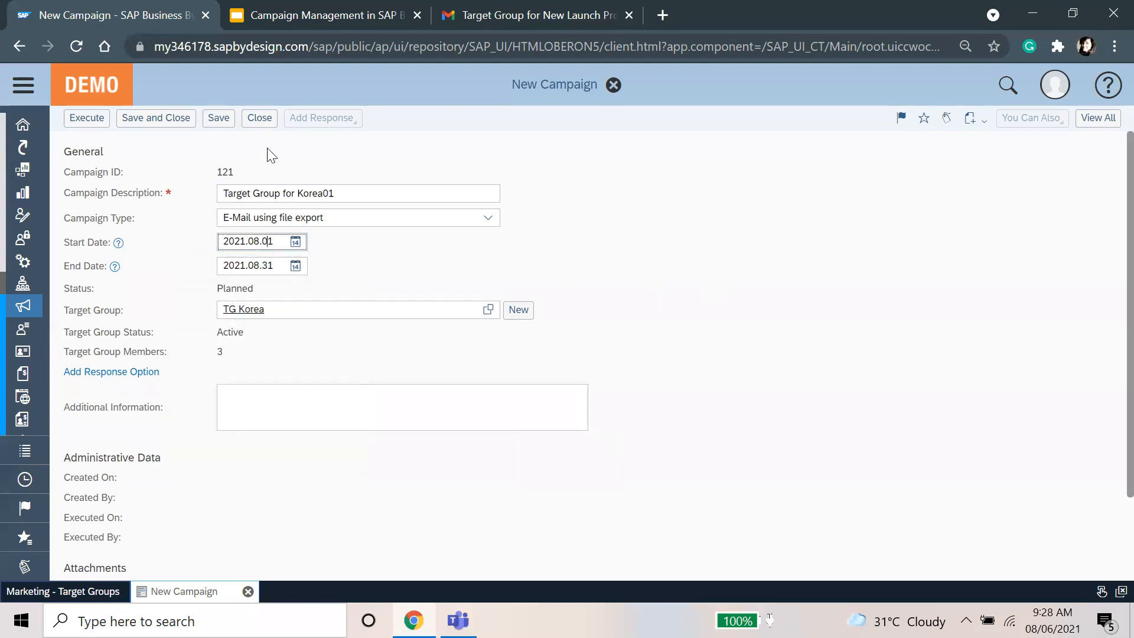
click(1098, 118)
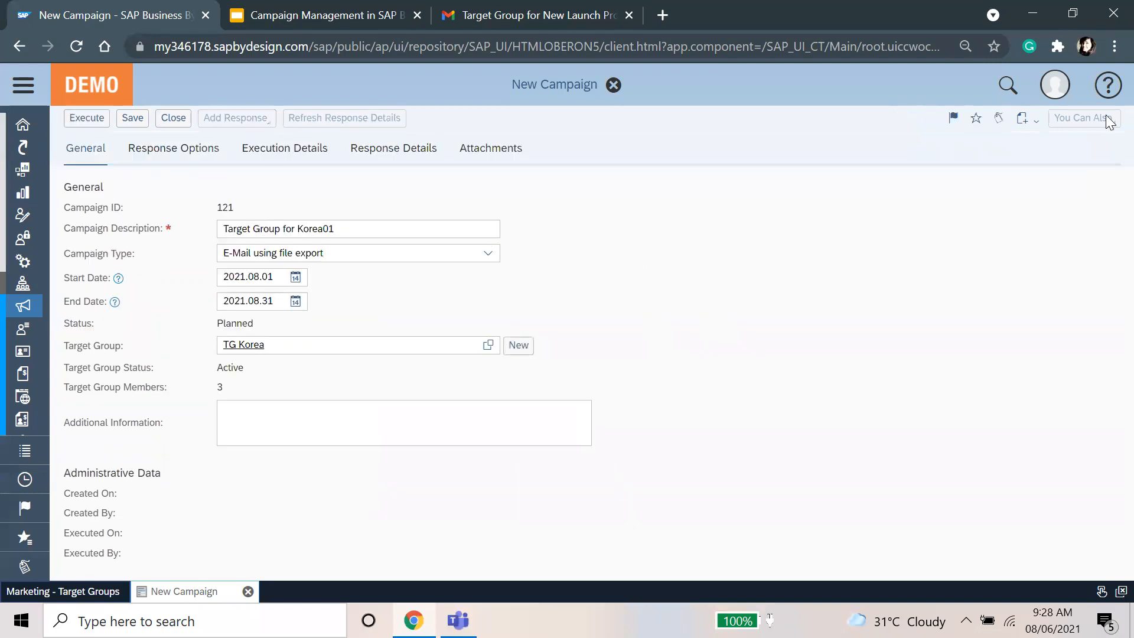
click(516, 8)
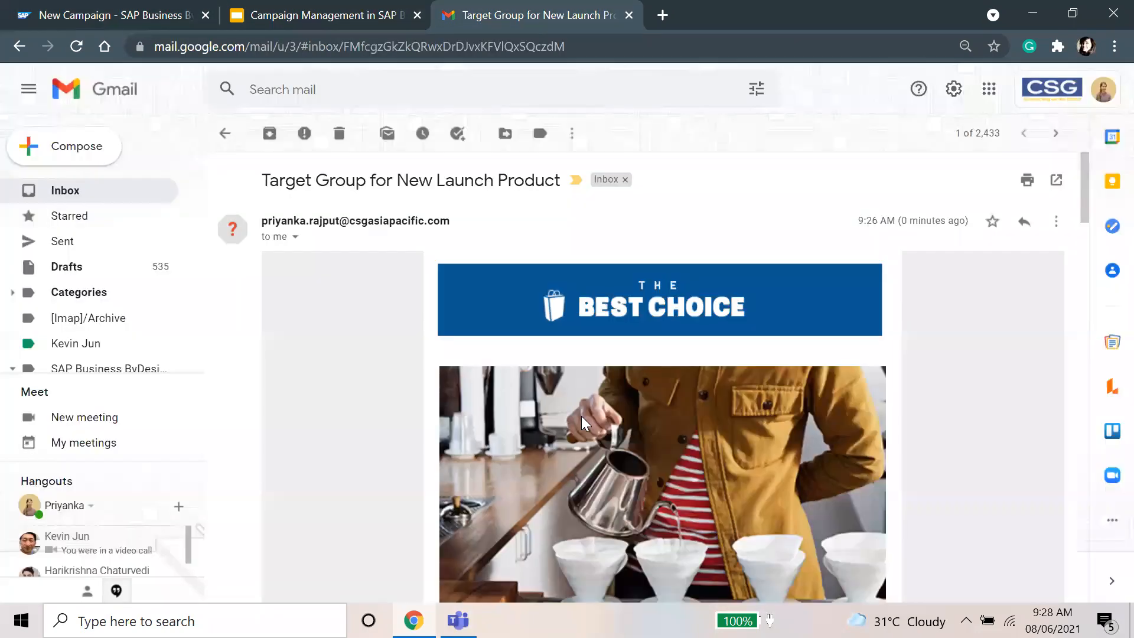
scroll(601, 438, down, 14)
scroll(601, 438, down, 20)
scroll(601, 438, up, 15)
scroll(295, 419, up, 18)
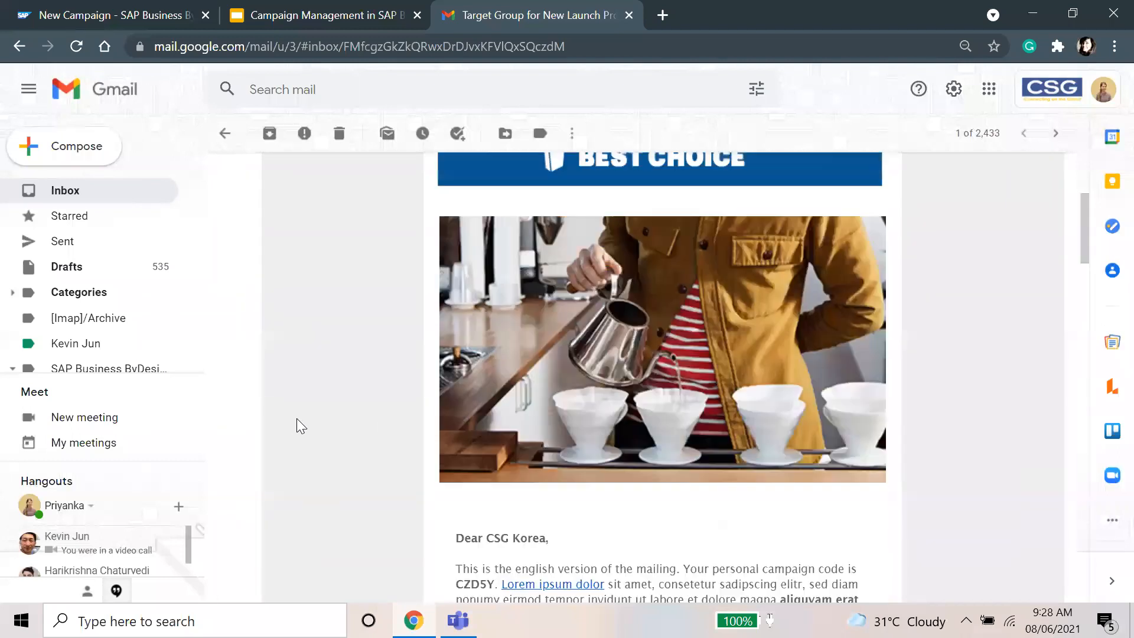
scroll(297, 419, down, 6)
scroll(298, 418, down, 15)
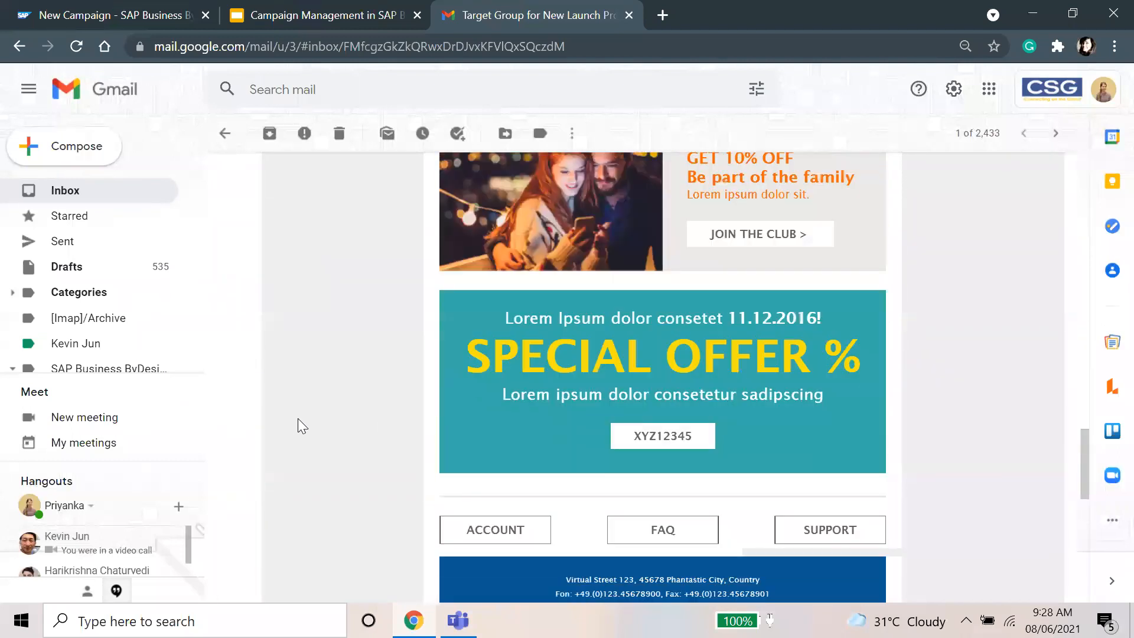
scroll(298, 419, up, 1)
scroll(298, 418, up, 20)
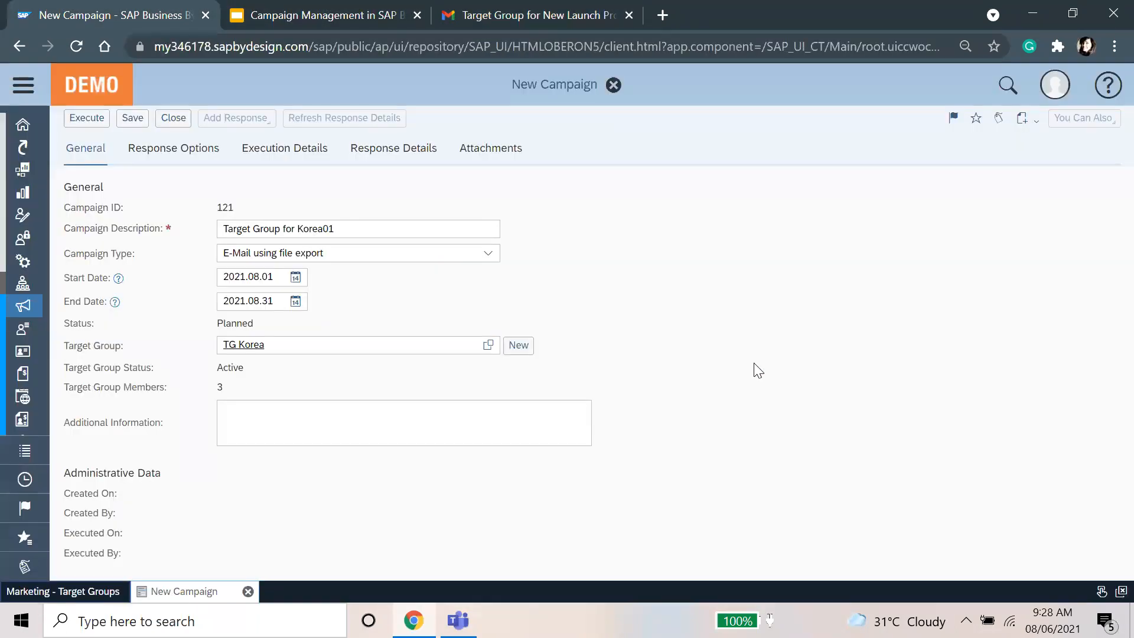
Step: Save campaign 121, execute it so it turns Active, and download its English member list
click(128, 121)
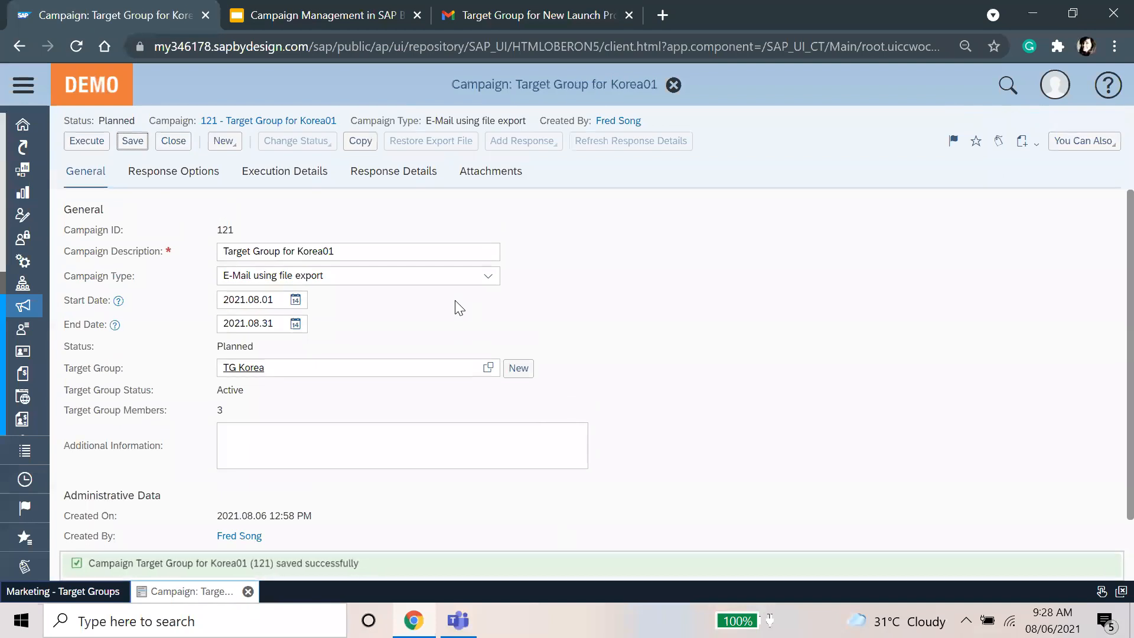
click(93, 145)
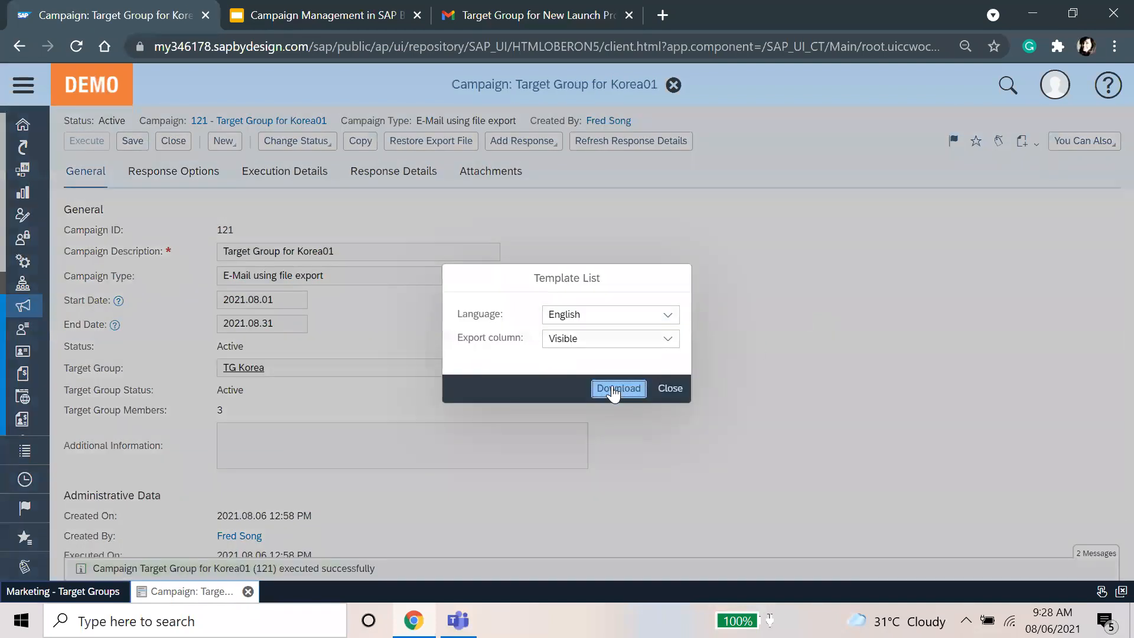
click(614, 390)
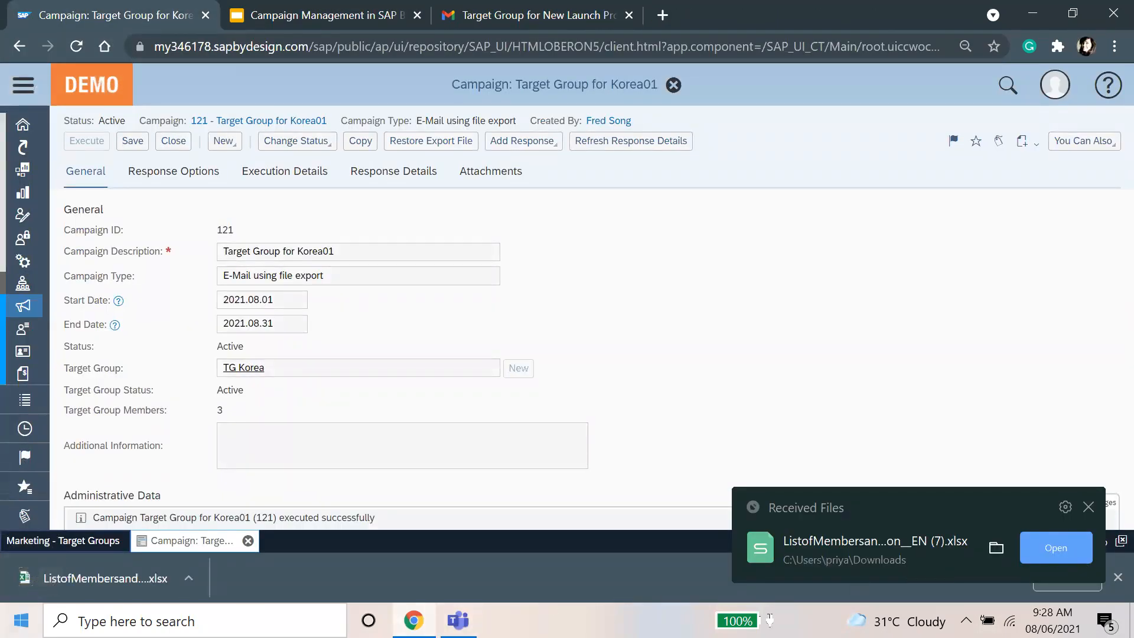
Step: Open the downloaded campaign member list file from the Downloads folder in Excel
click(1088, 507)
click(1080, 572)
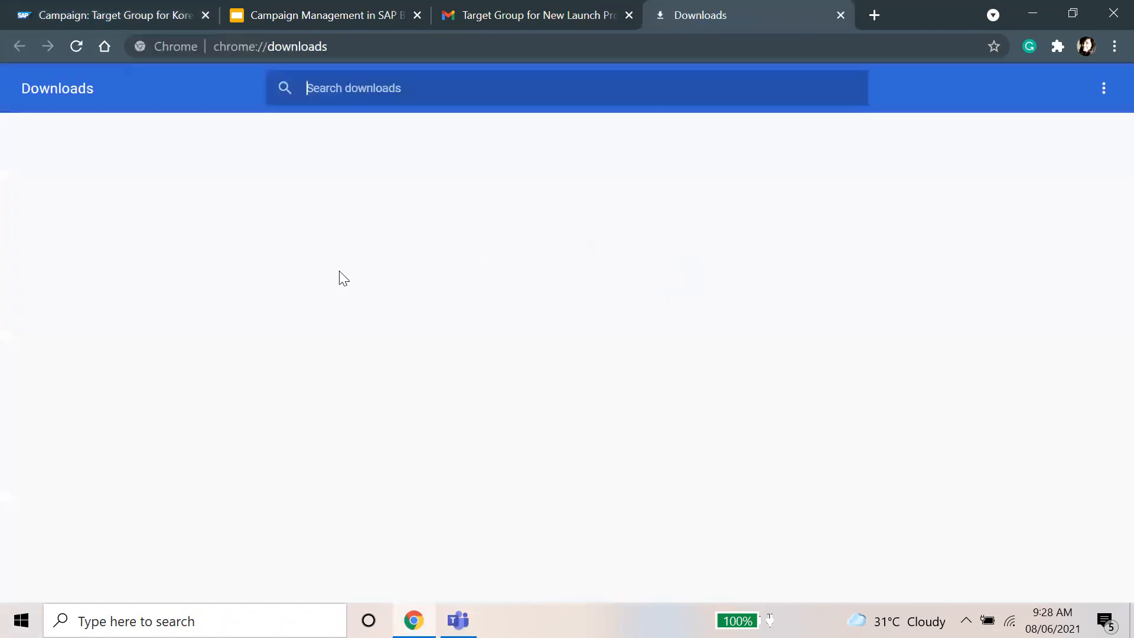
click(405, 255)
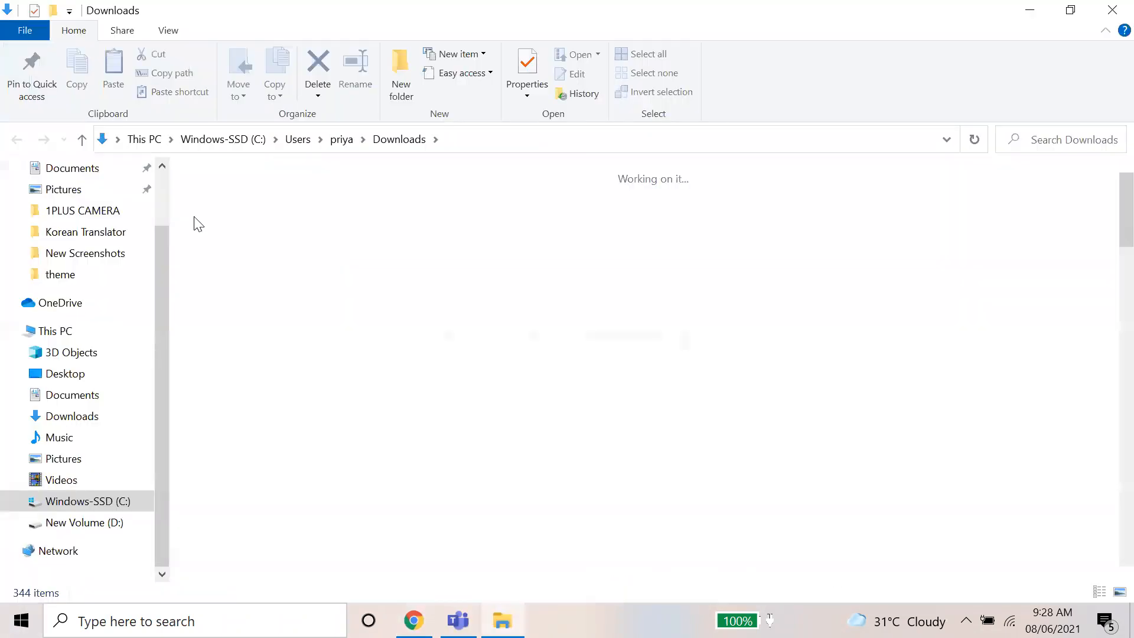
right_click(198, 214)
mouse_move(637, 284)
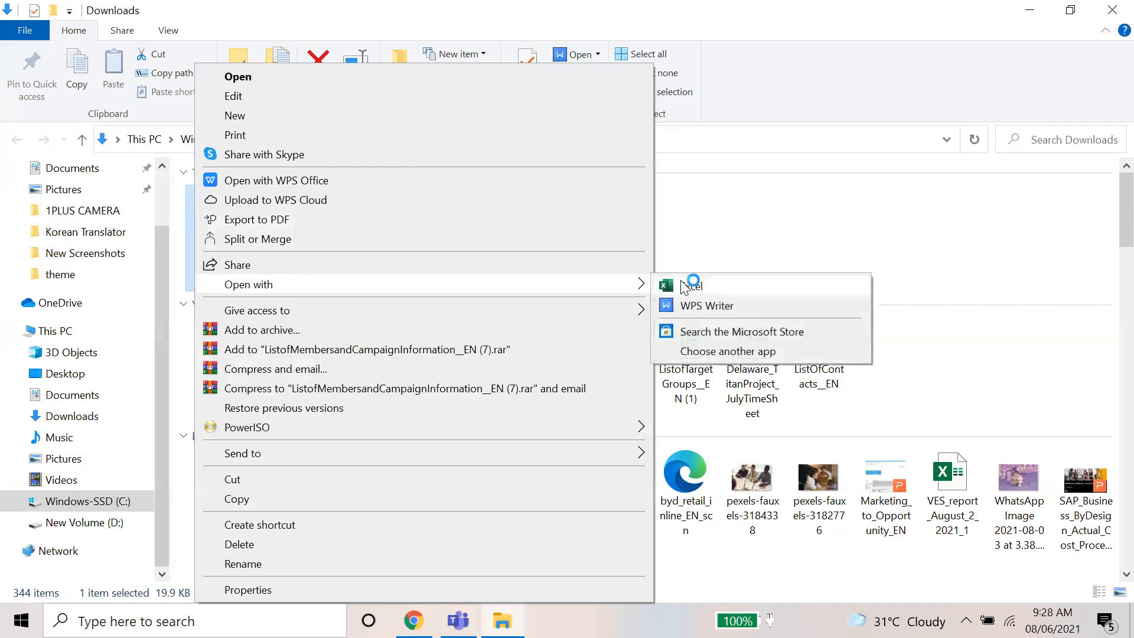
click(683, 287)
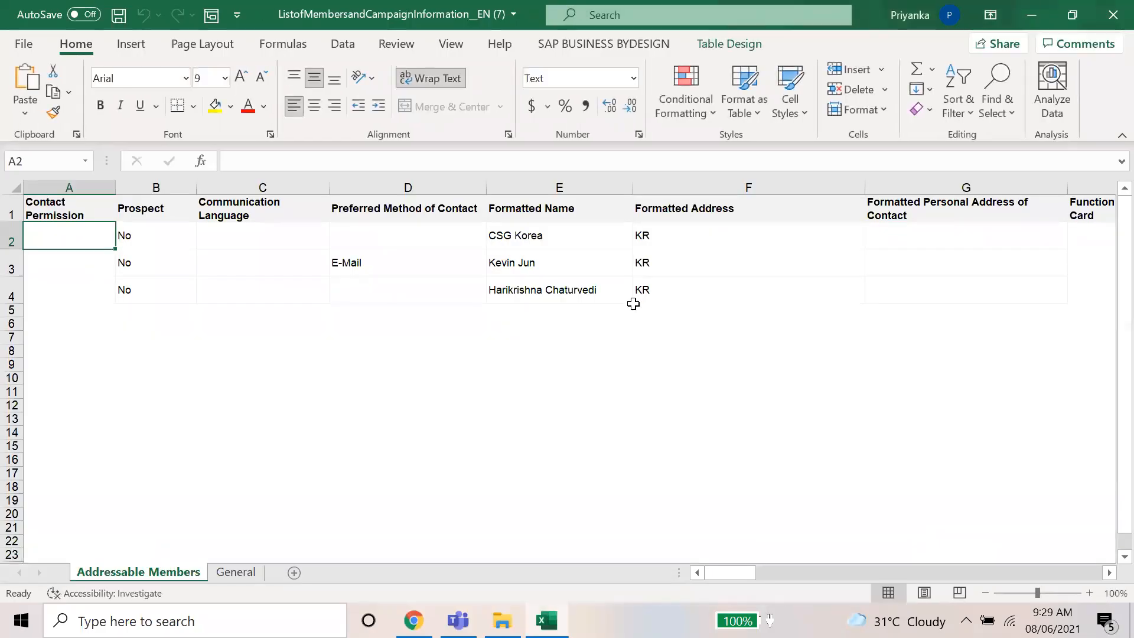
Step: Select the three member rows A1:G3, then return to the SAP campaign tab in Chrome
click(634, 304)
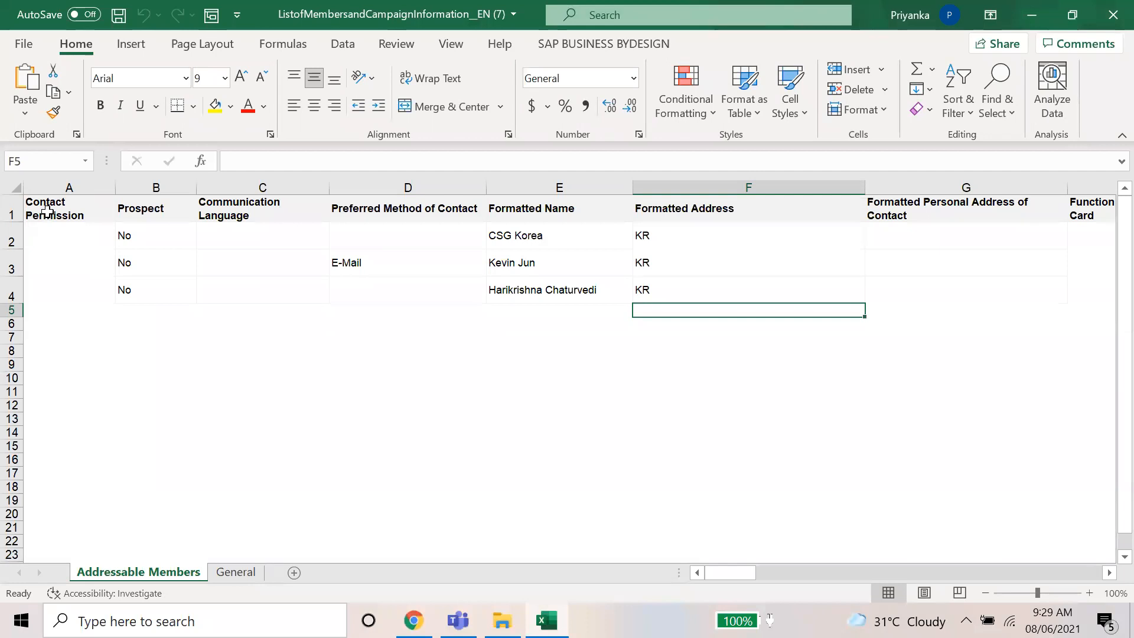
drag(44, 213, 6, 268)
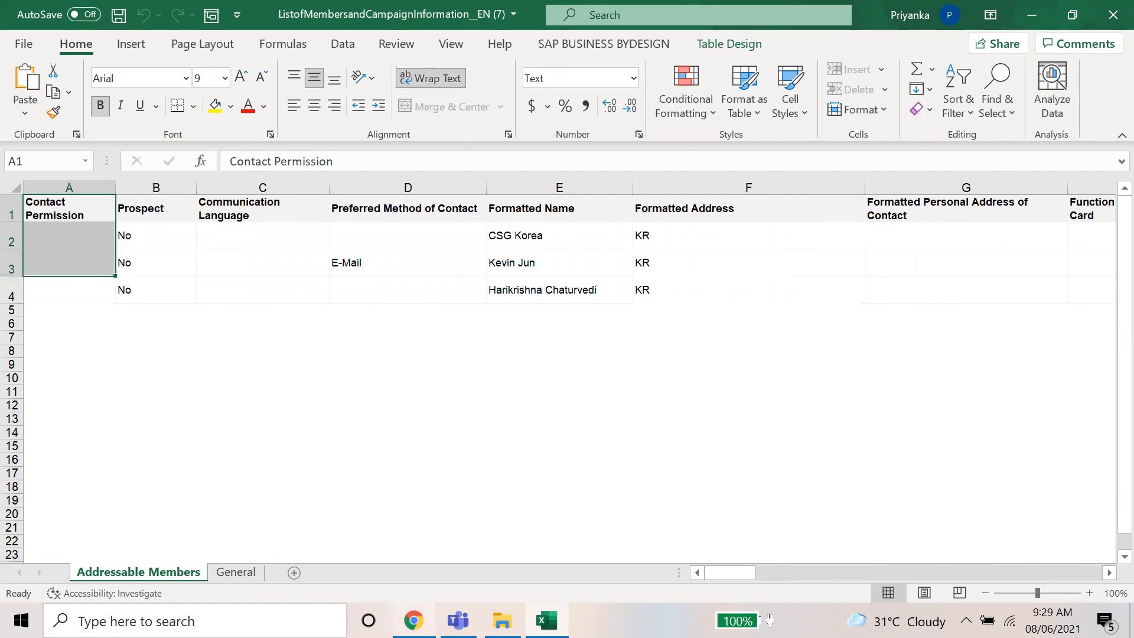
click(414, 620)
click(267, 7)
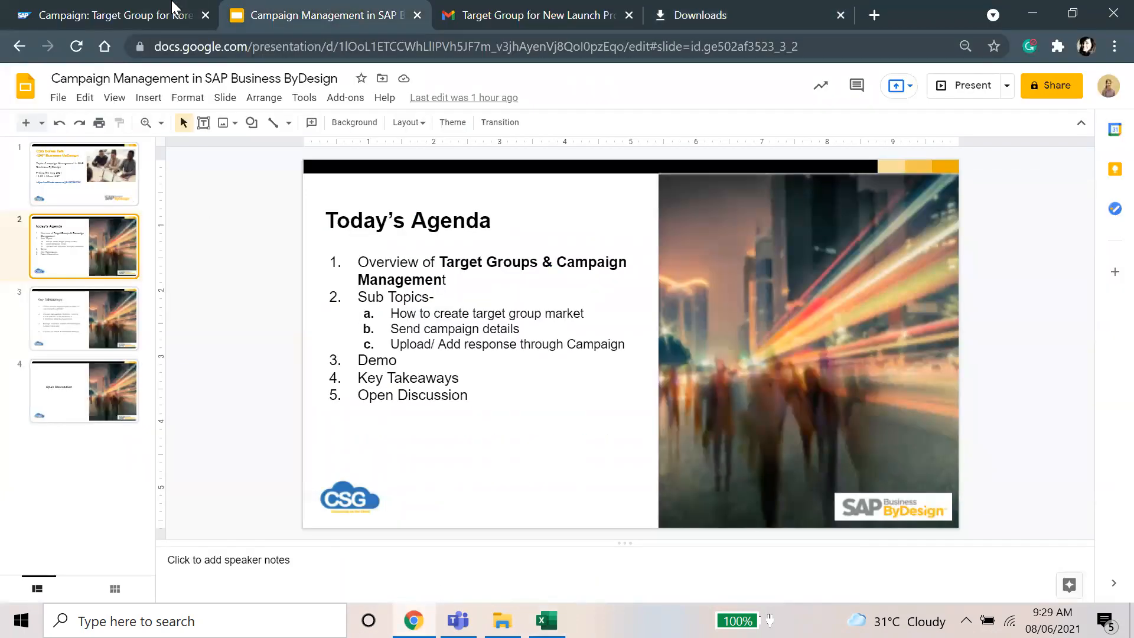
Step: Try the Multiple Responses option on campaign 121 and close it again
key(ctrl+shift+Tab)
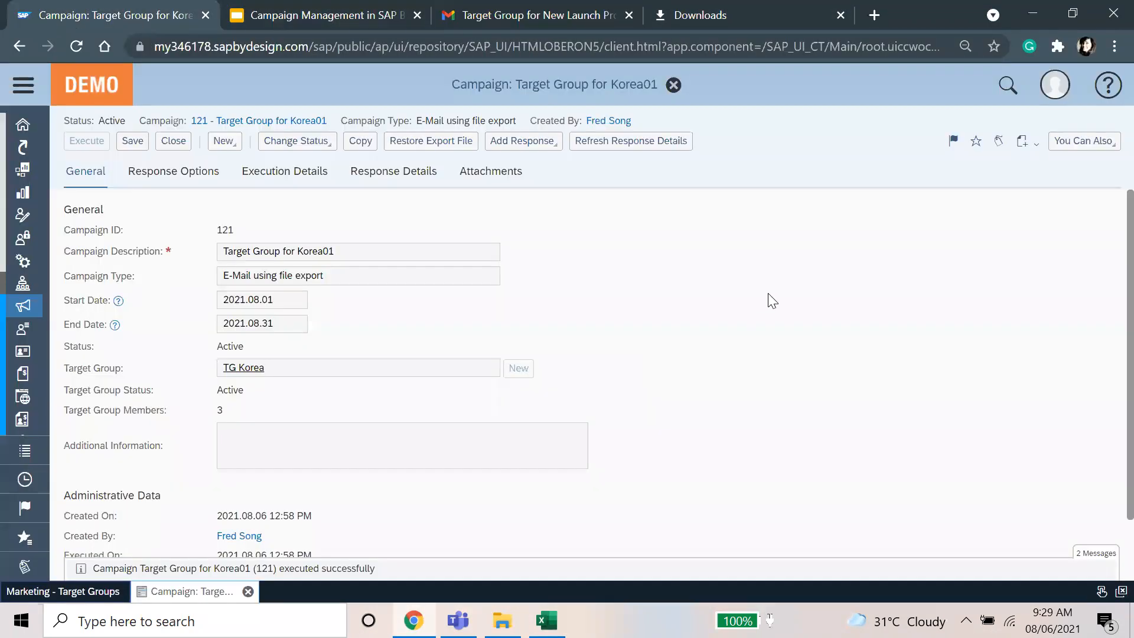
click(557, 143)
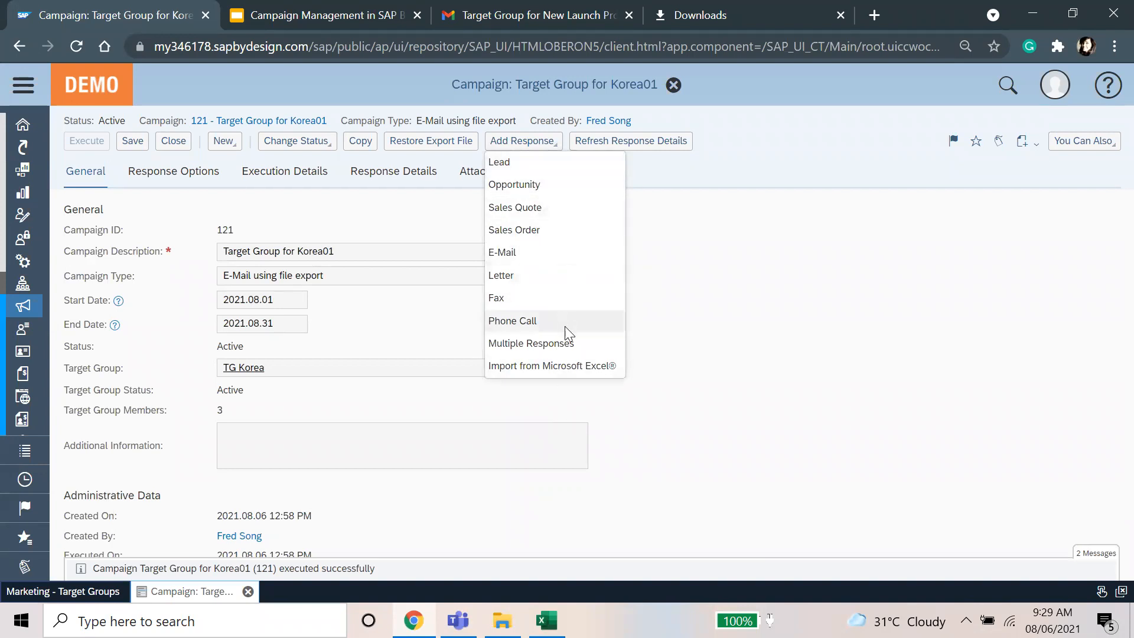
click(594, 344)
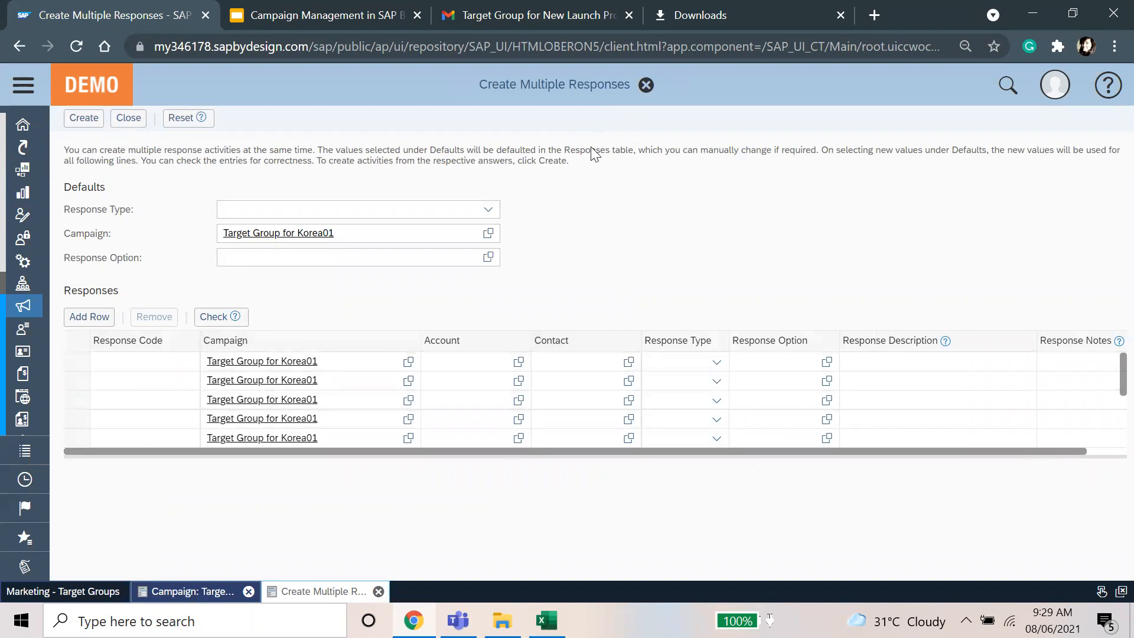
click(645, 85)
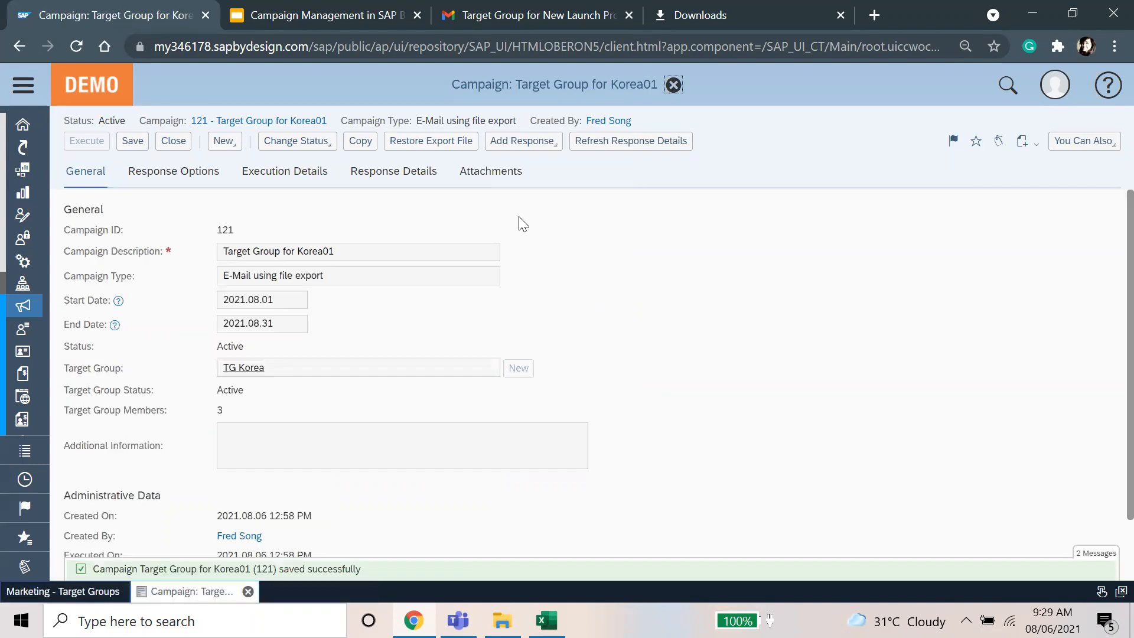
Step: Download the English Import from Microsoft Excel response template and locate it in Downloads
click(486, 144)
click(542, 368)
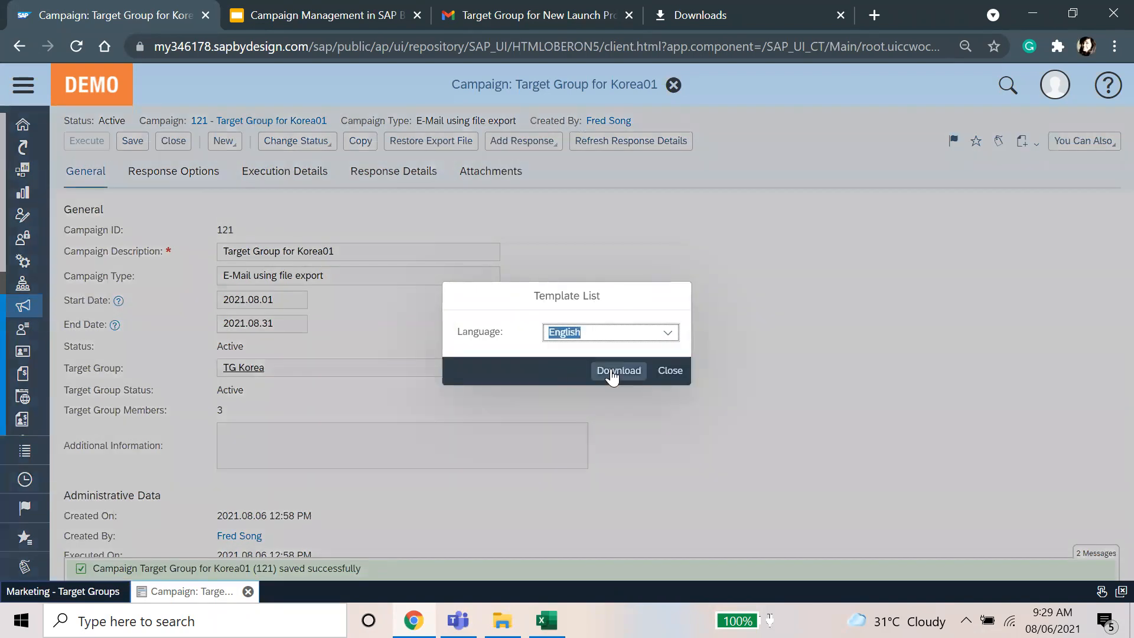
click(612, 371)
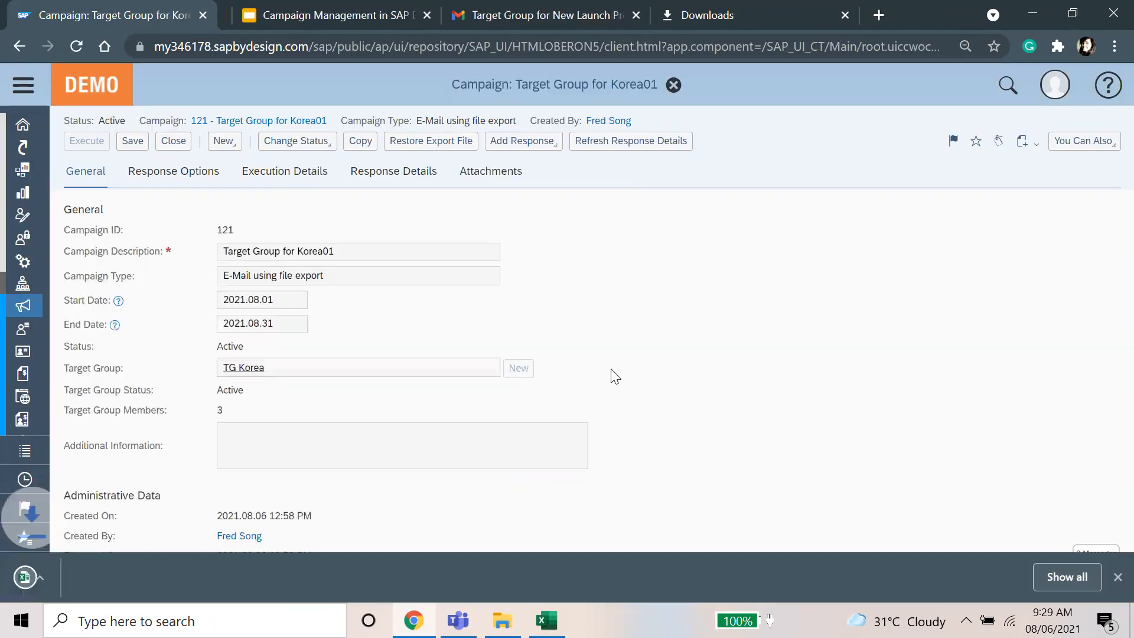
click(503, 620)
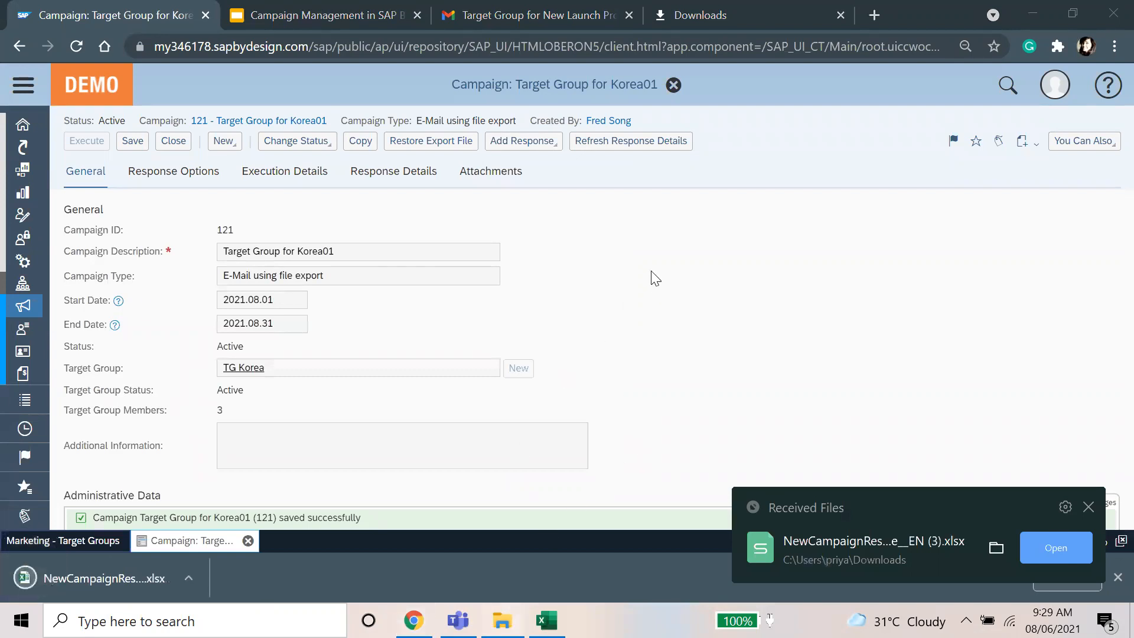
right_click(694, 309)
Step: Open the NewCampaignResponse__EN (3) template file in Excel
click(263, 240)
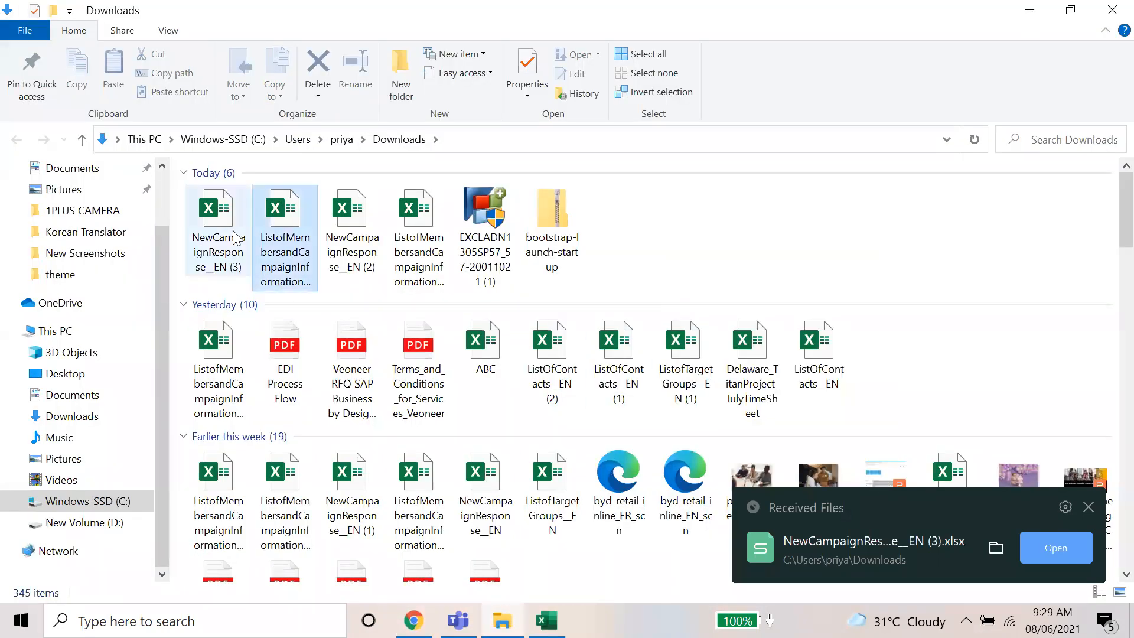
double_click(236, 238)
right_click(237, 237)
mouse_move(377, 284)
click(665, 284)
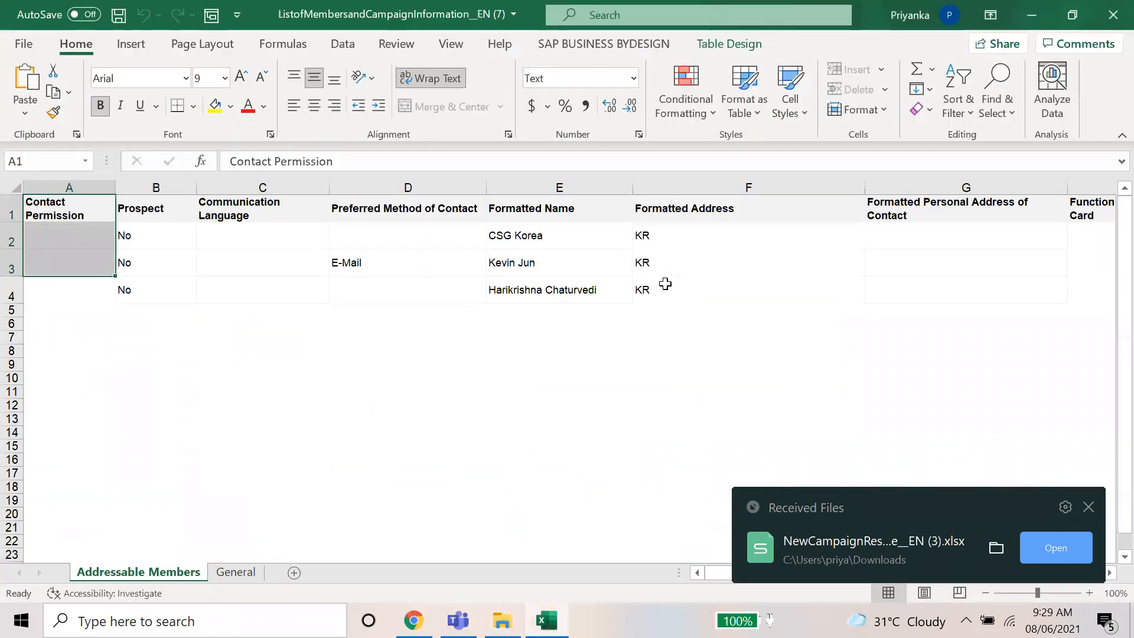
click(665, 285)
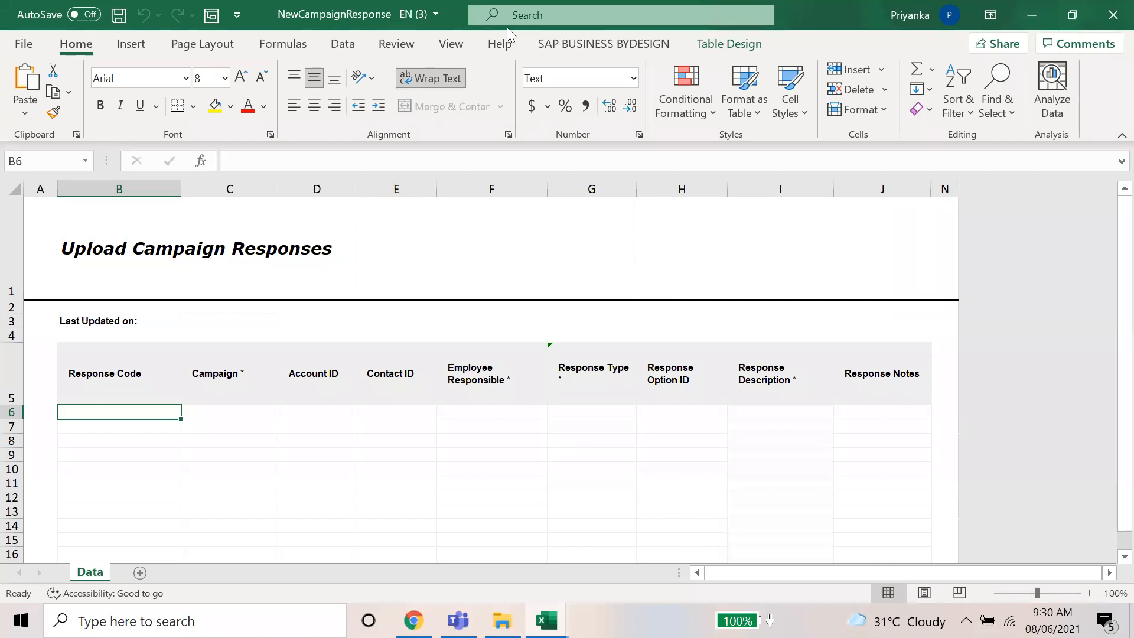
Step: Log on to SAP Business ByDesign from the add-in tab with the user name and password
click(590, 48)
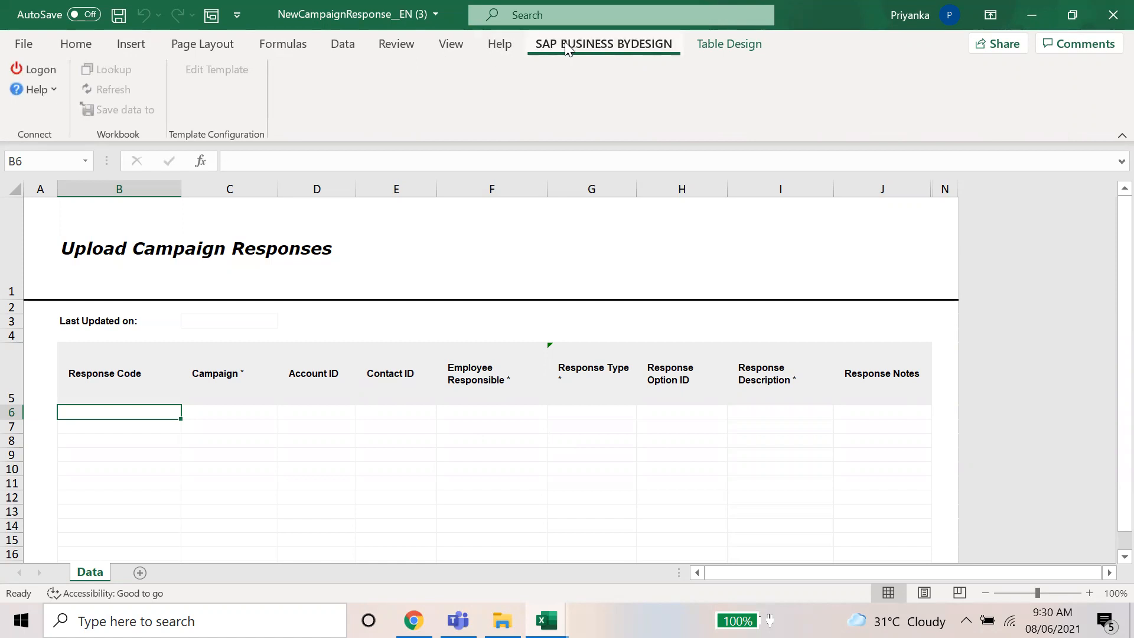
click(25, 70)
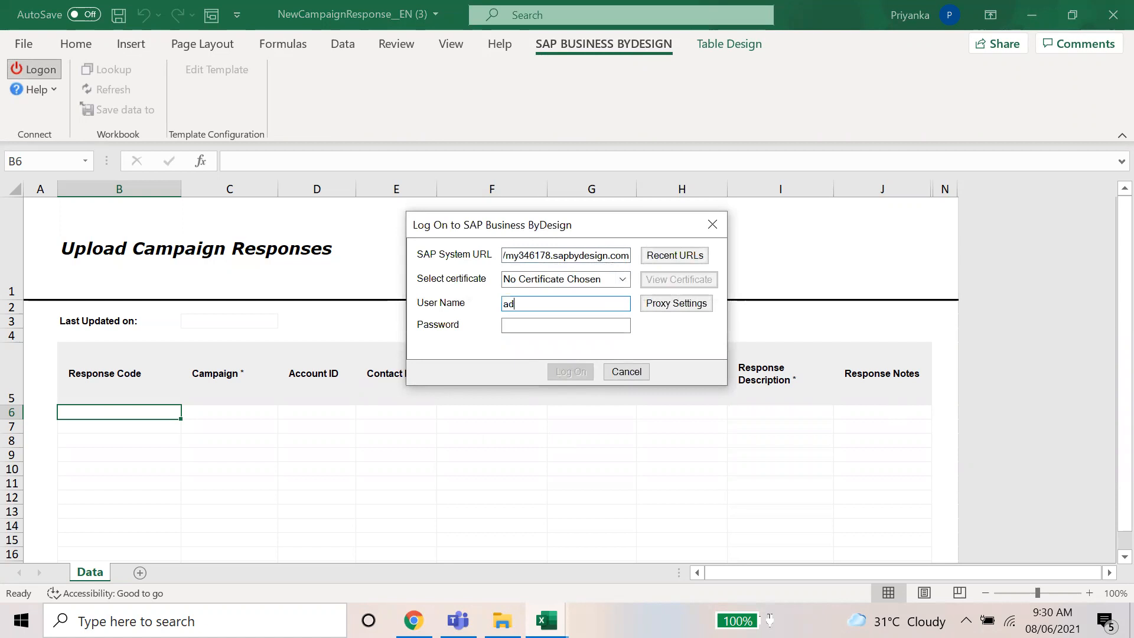
text(admincsg)
key(Tab)
text(**)
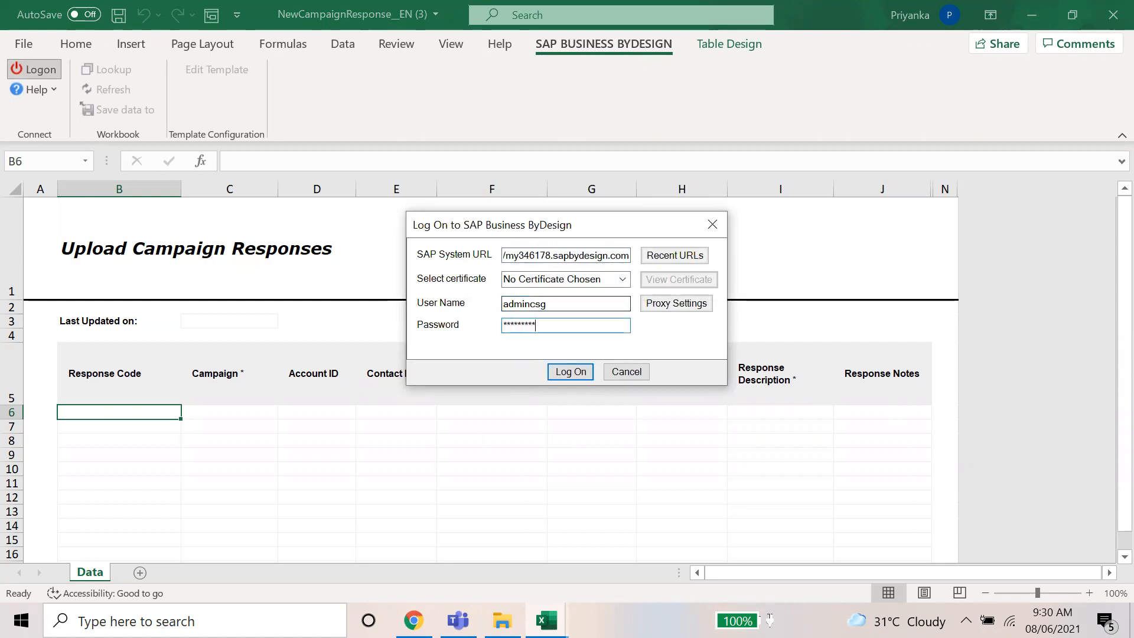
key(Return)
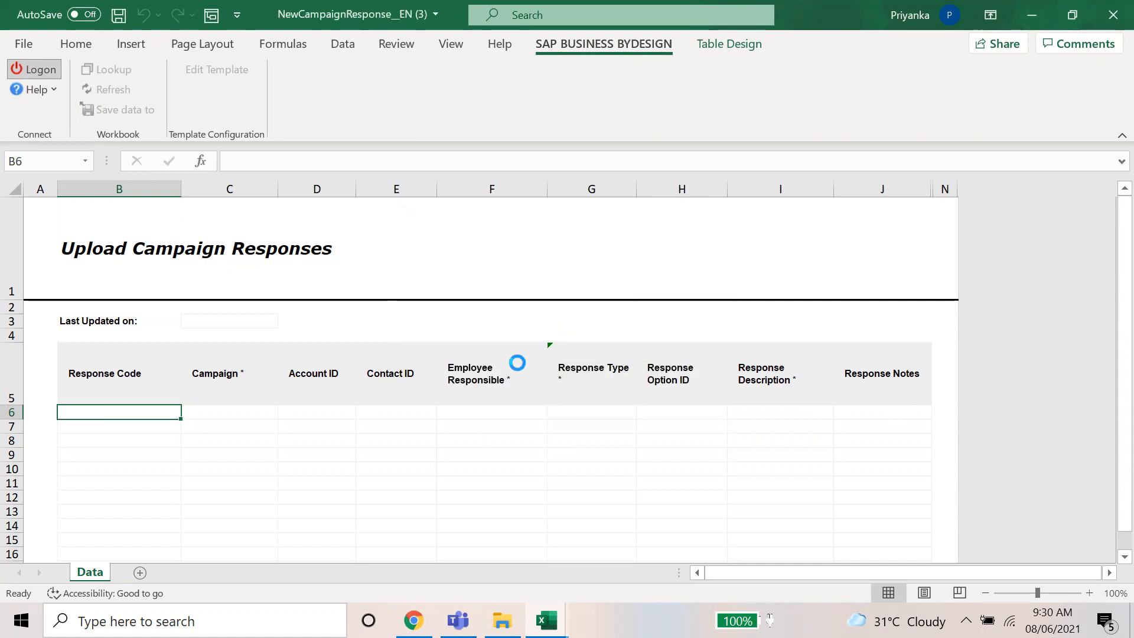
Step: Enter campaign ID 121 in cell C6, checking the ID on the SAP campaign page
click(343, 453)
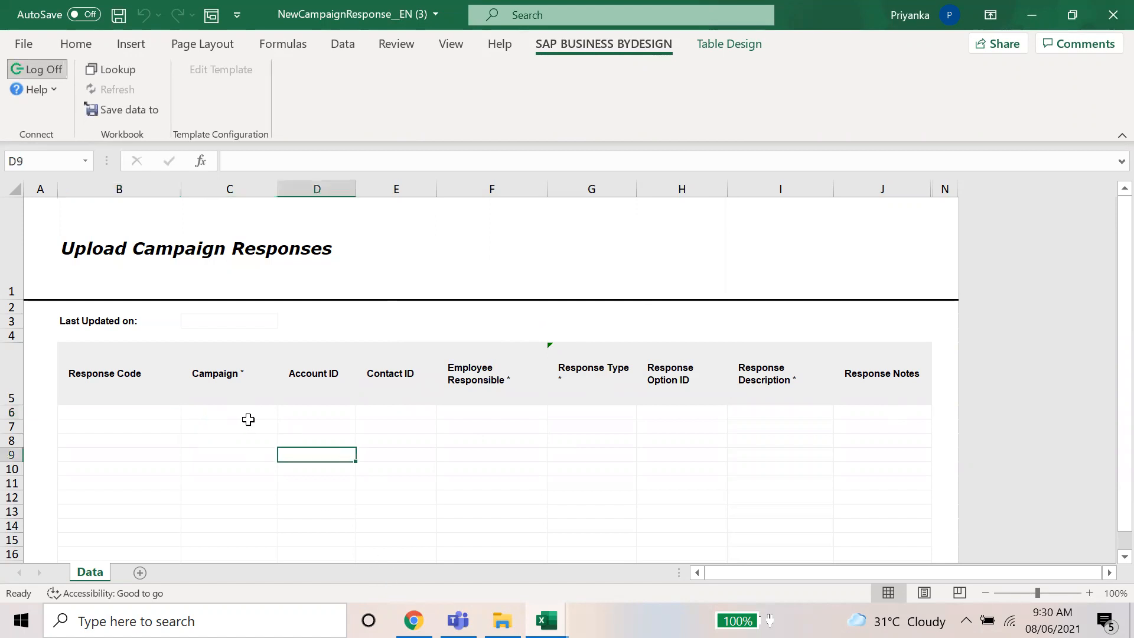
click(248, 422)
click(252, 408)
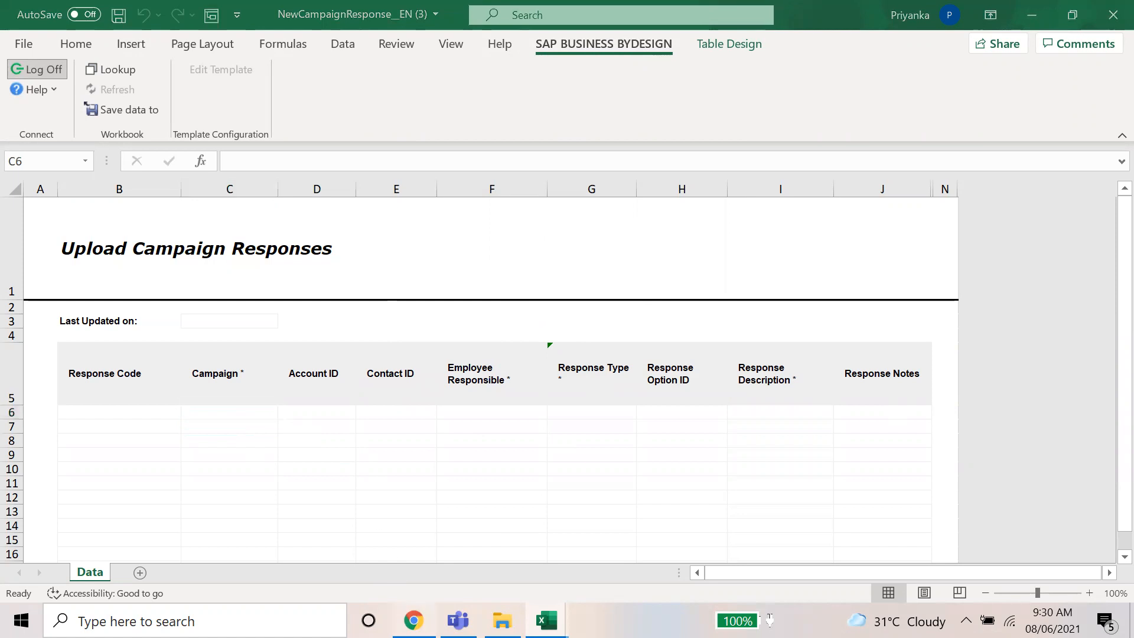
click(414, 621)
drag(214, 229, 229, 229)
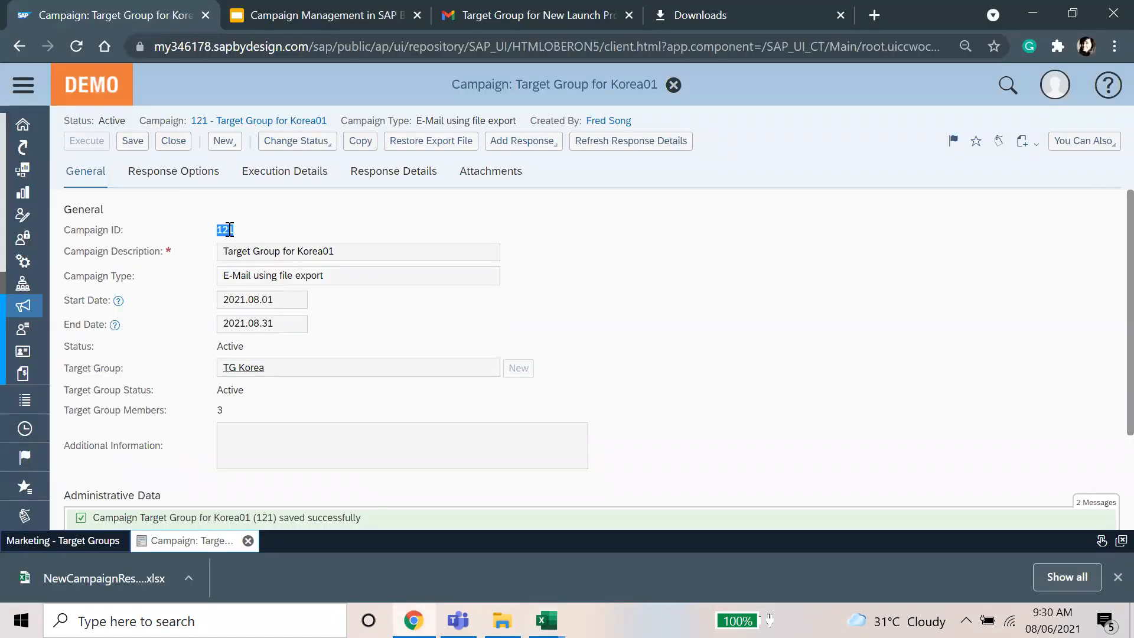
click(607, 243)
key(alt+Tab)
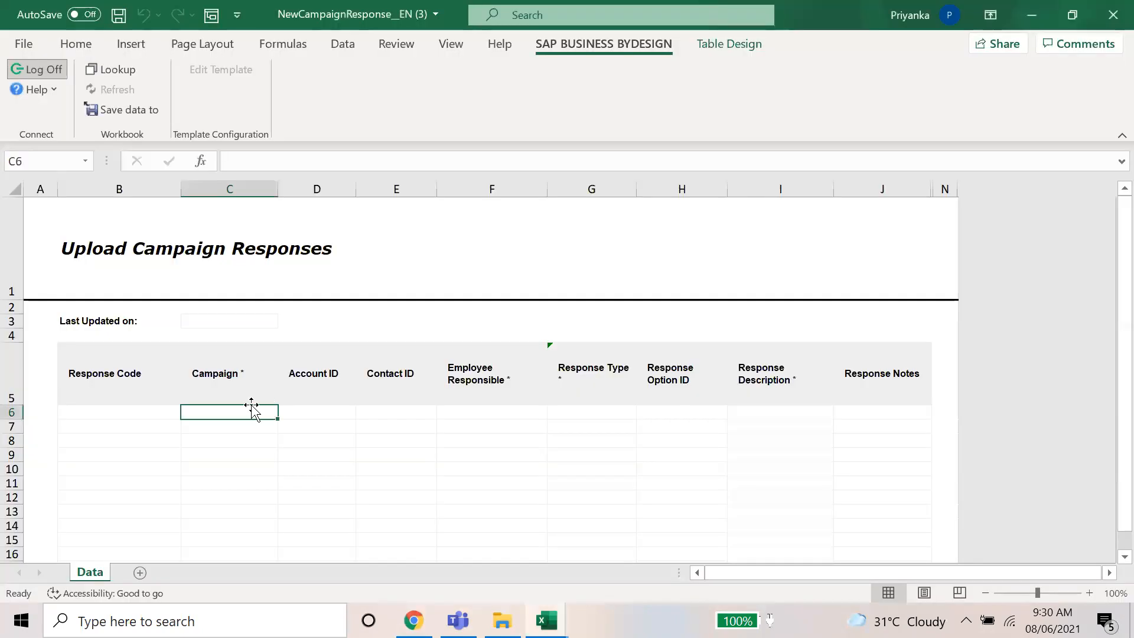
text(121)
key(Tab)
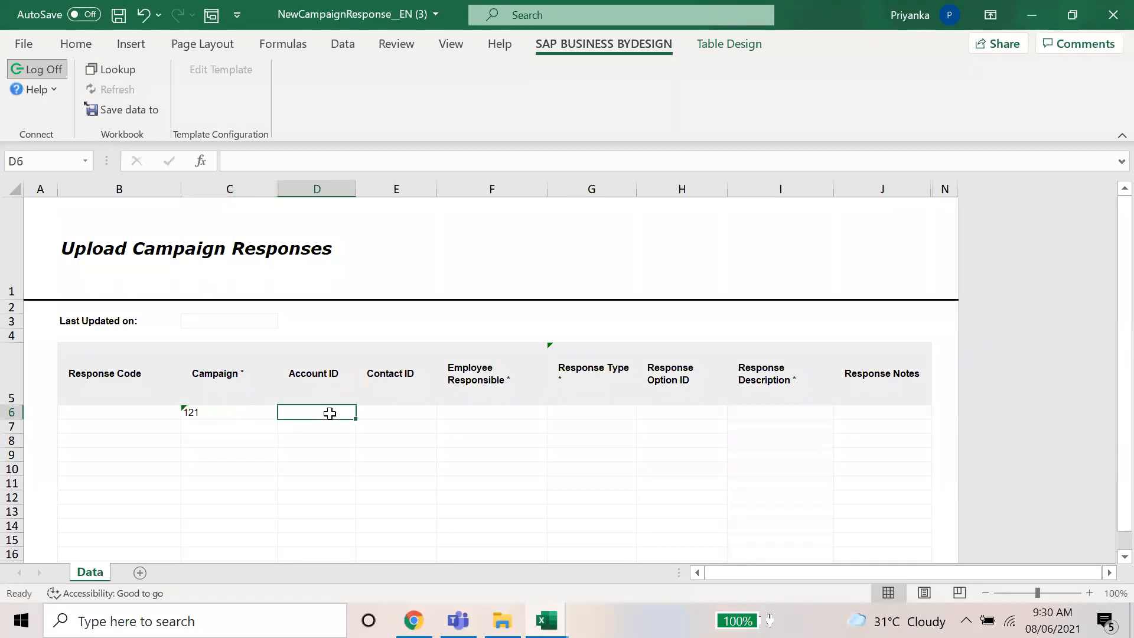
key(alt+Tab)
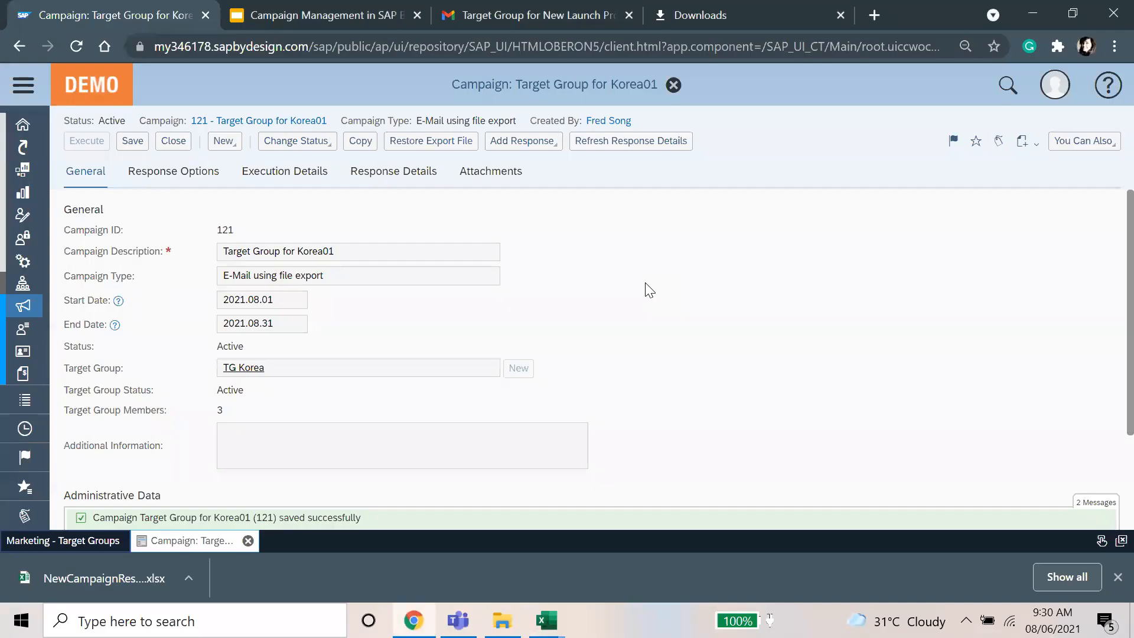
key(alt+Tab)
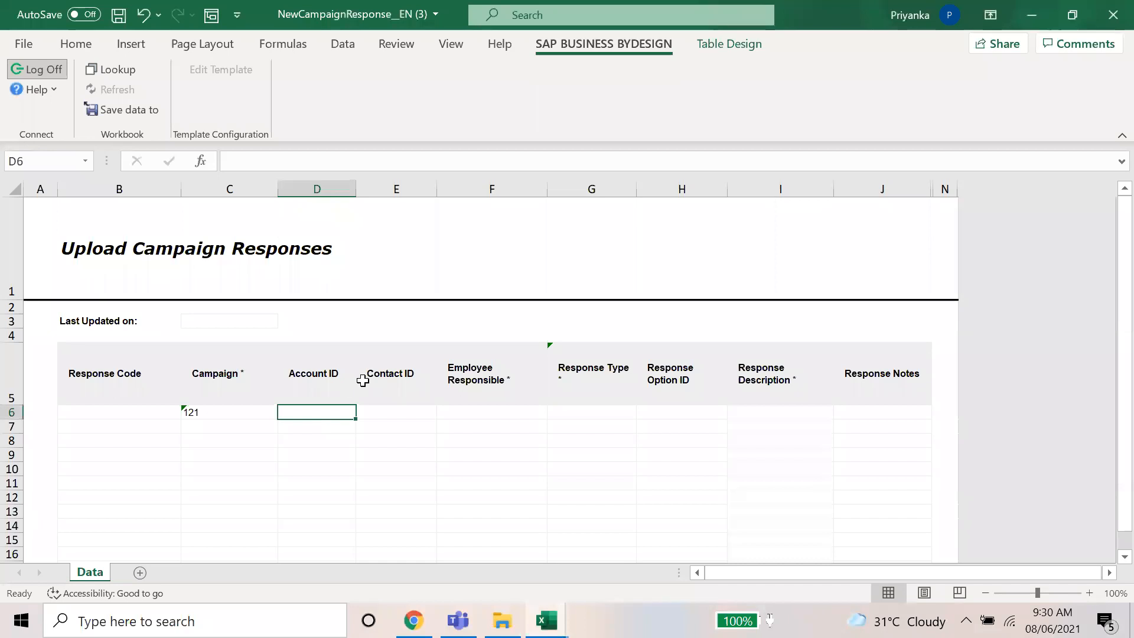
double_click(236, 412)
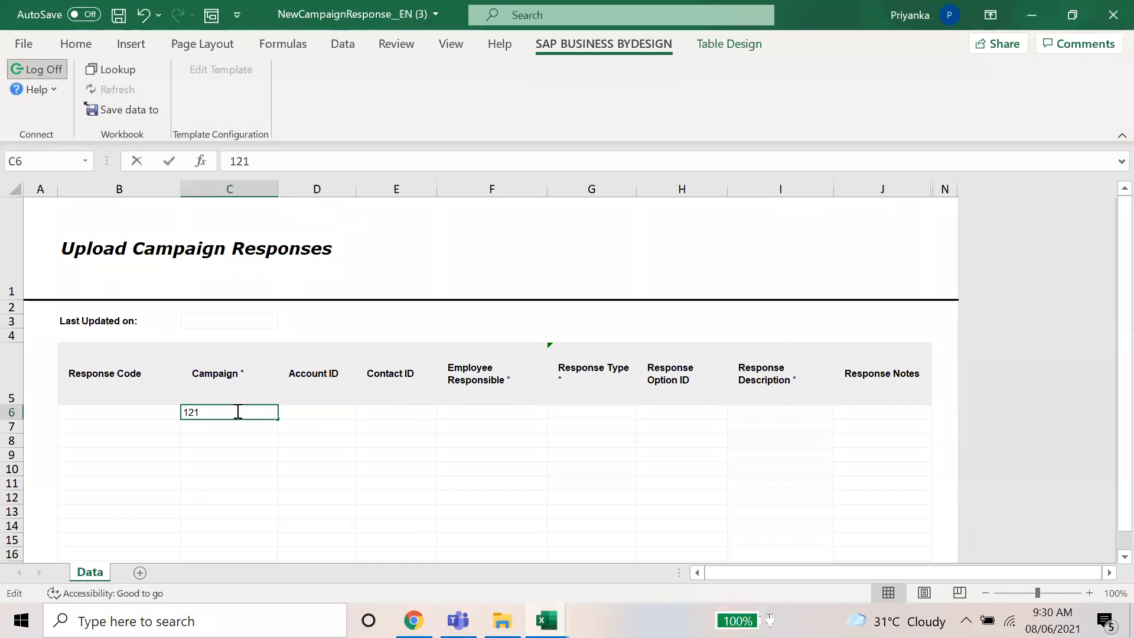
key(BackSpace)
key(BackSpace)
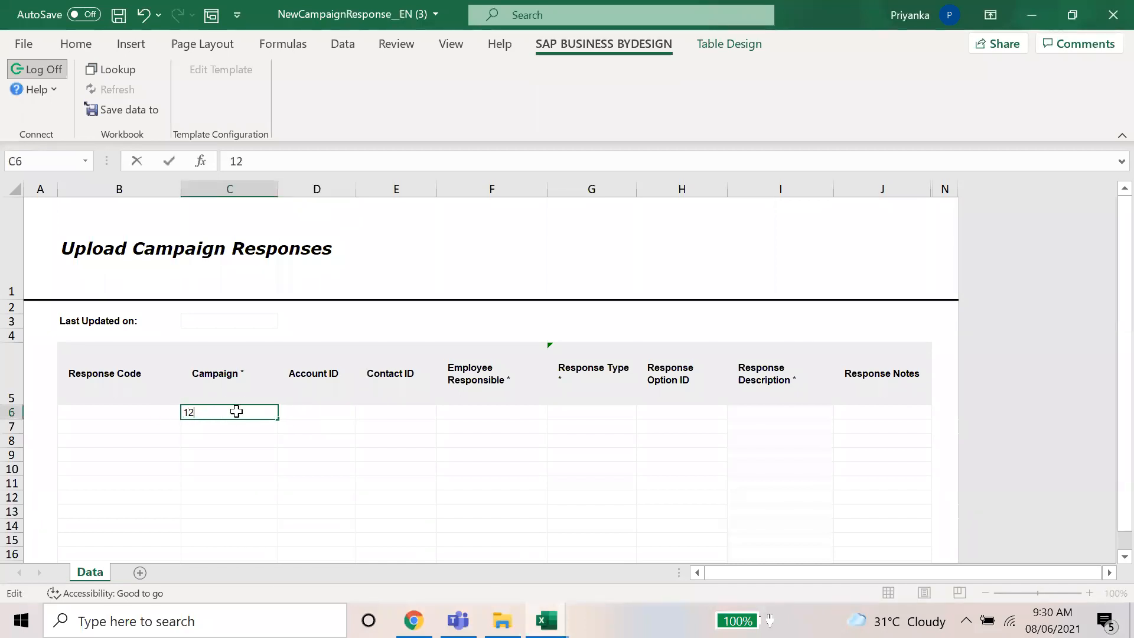
text(1)
key(Tab)
key(Tab)
key(Tab)
key(Tab)
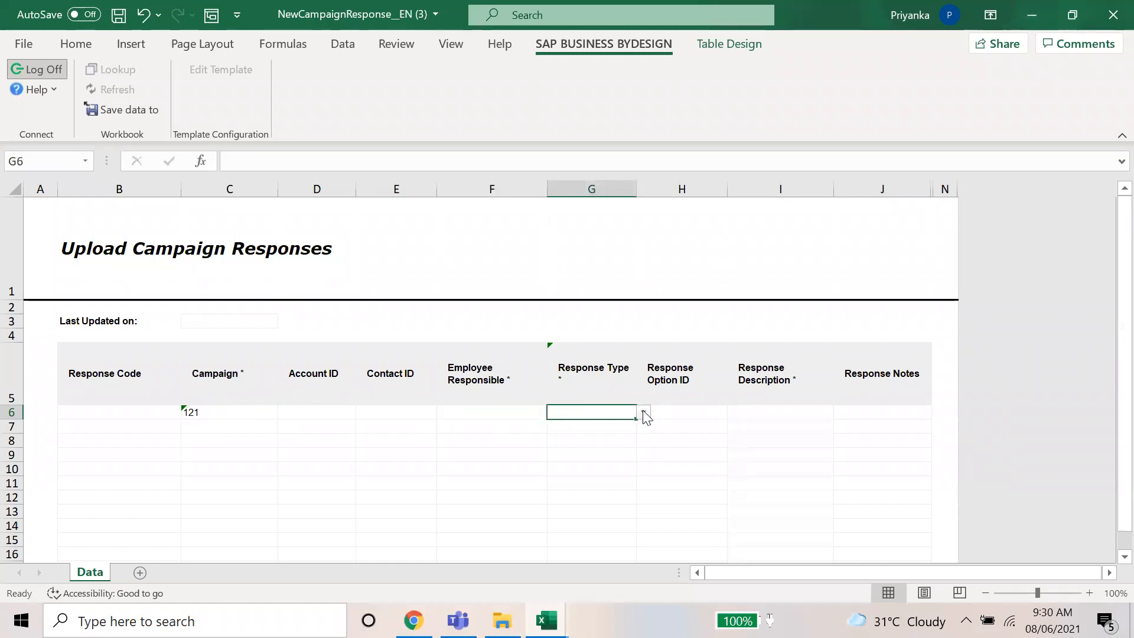
Step: Set row 6's Response Type to Email and description to 'Please go ahead with the quotation'
click(644, 413)
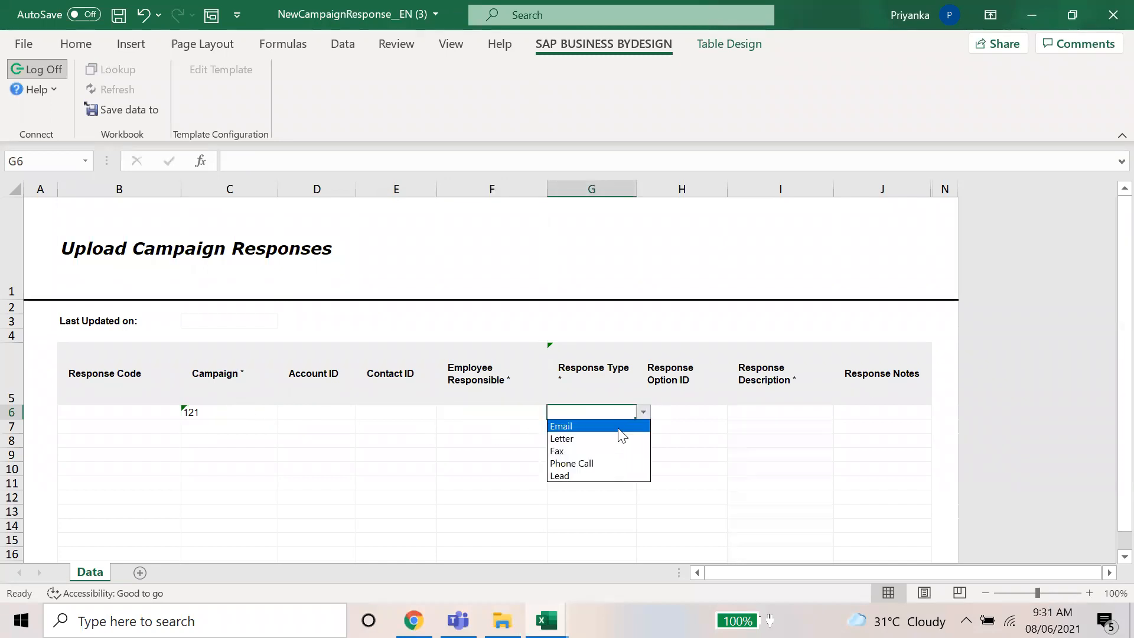
click(619, 429)
click(761, 410)
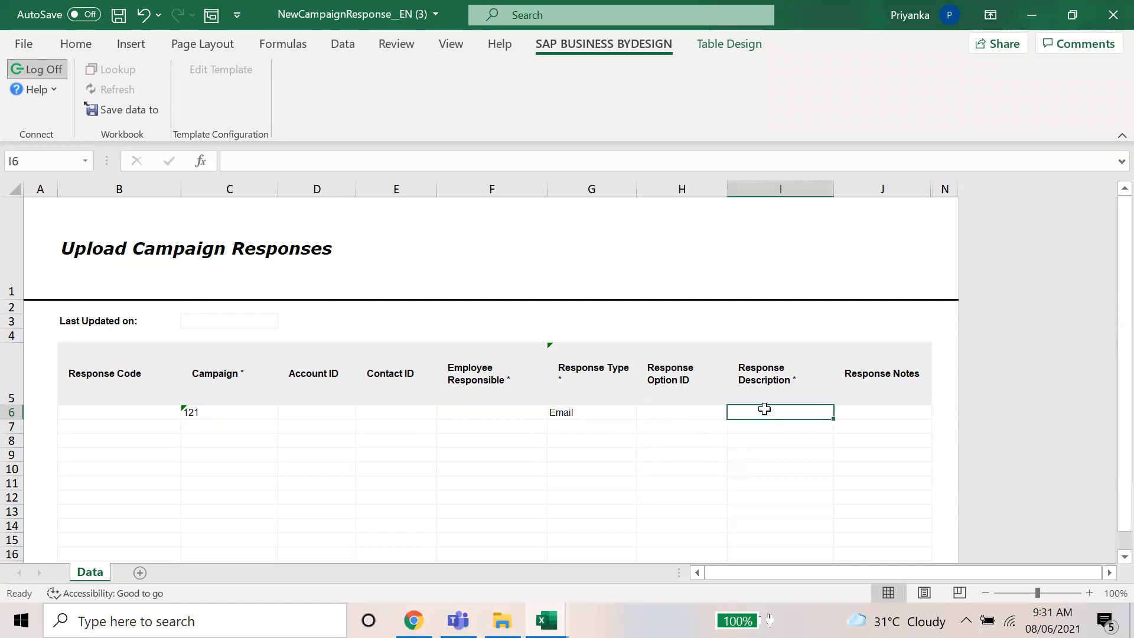
key(Caps_Lock)
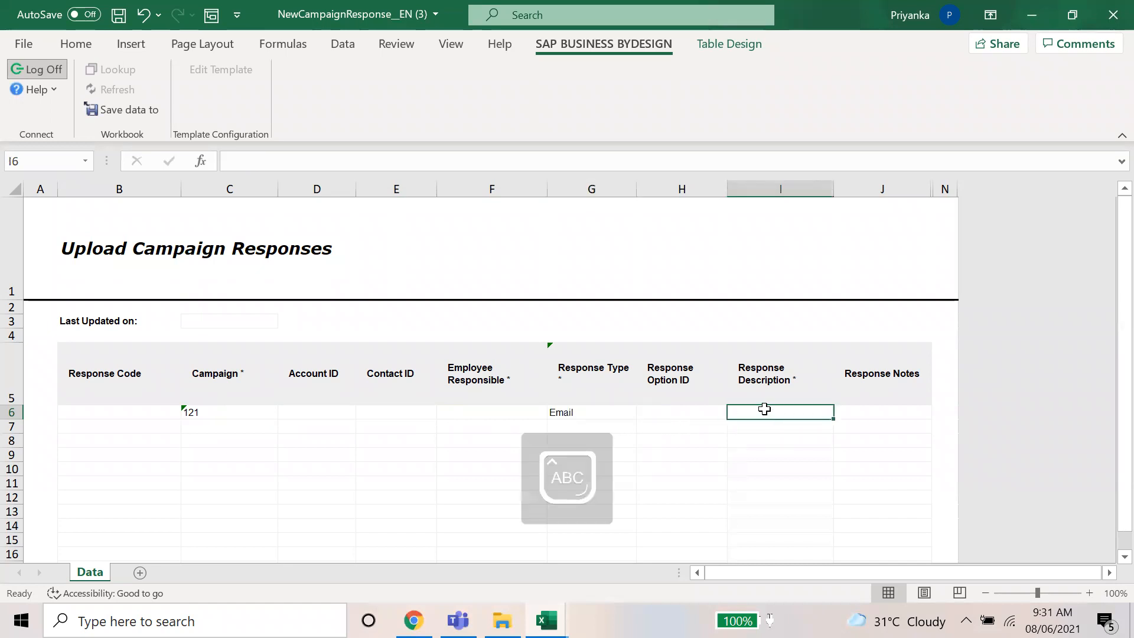
text(Please go ahe)
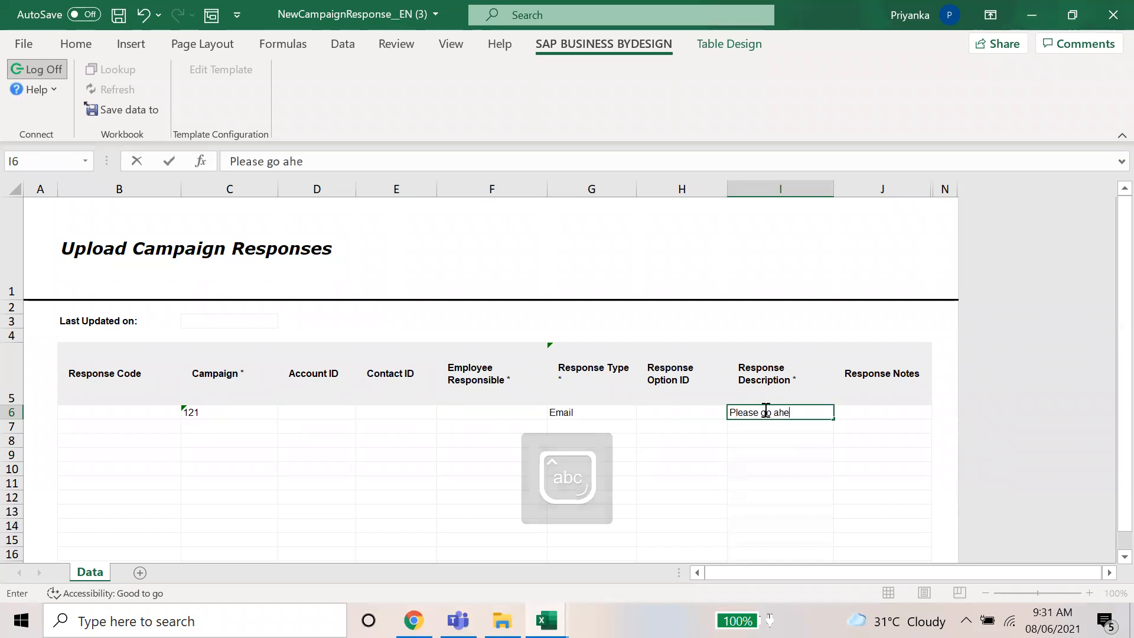
text(ad with the qu)
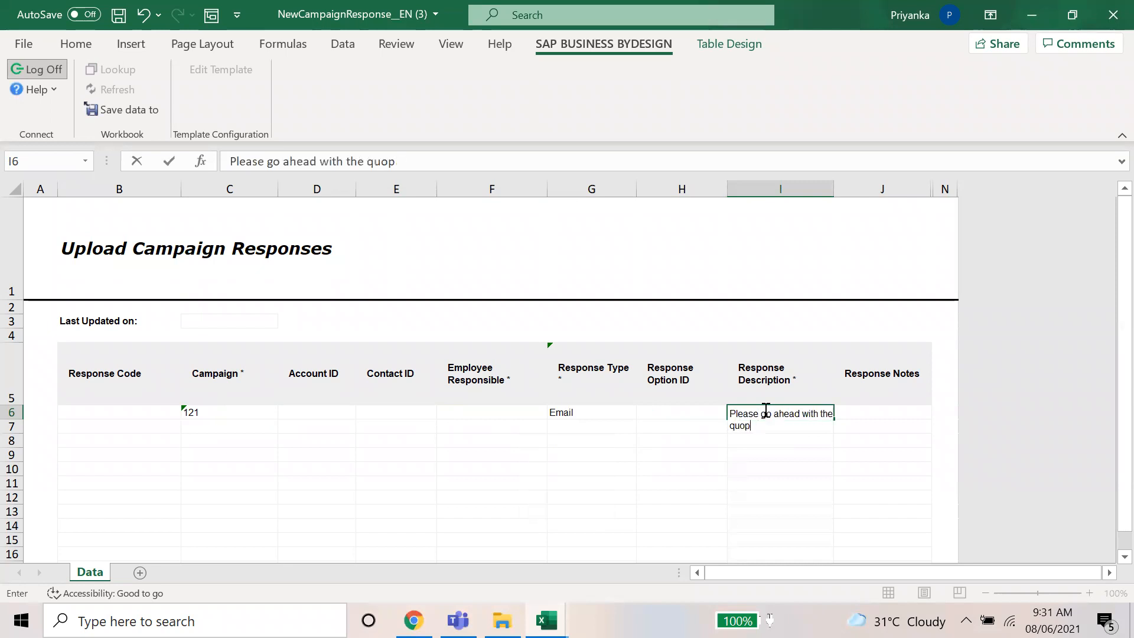
text(otation)
key(Tab)
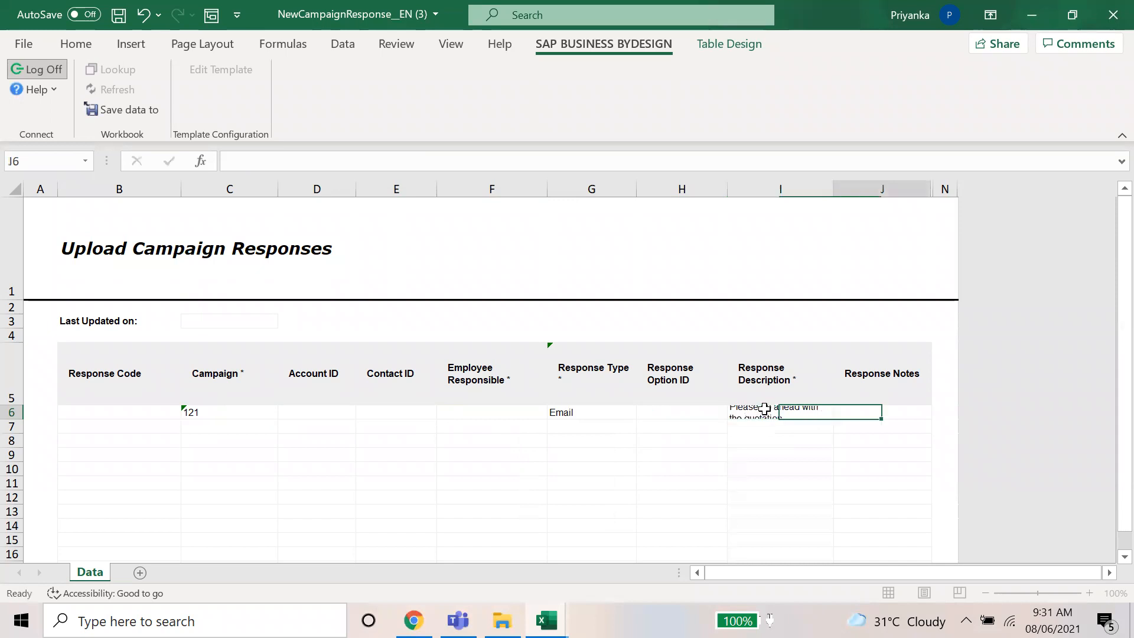
click(697, 415)
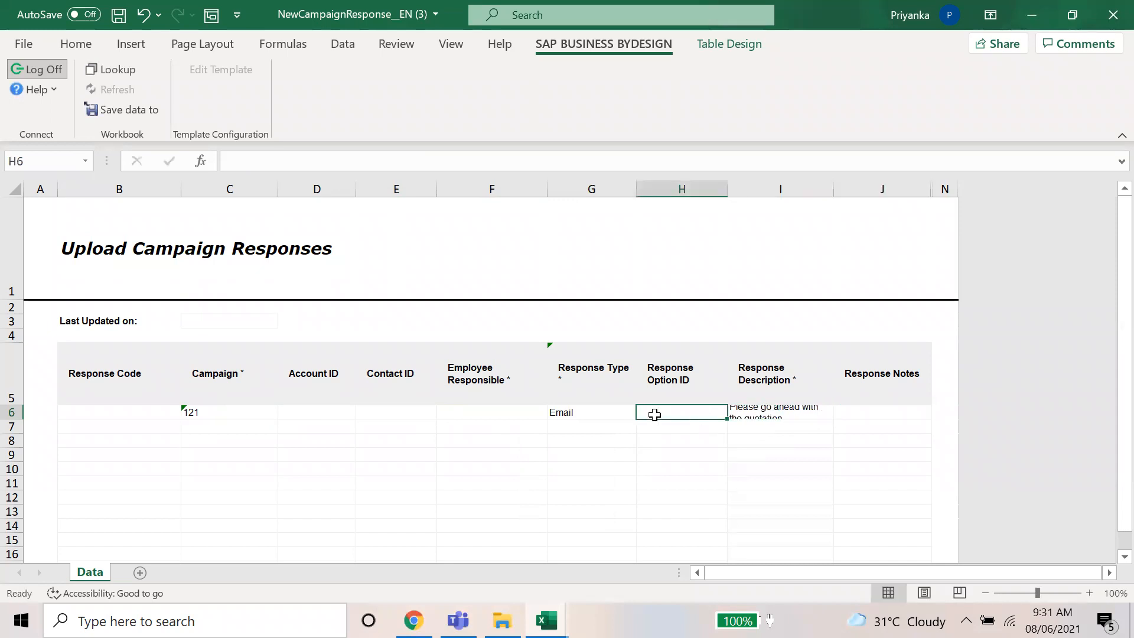
click(490, 412)
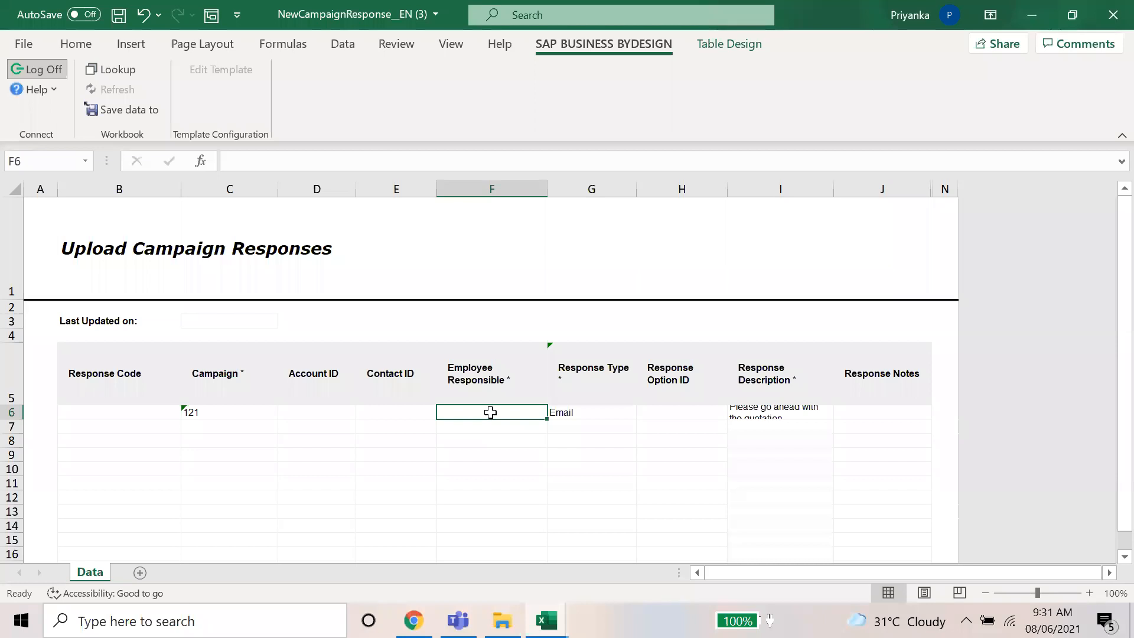
Step: Open the Business Partner Data > Business Partners list via the navigation search
key(alt+Tab)
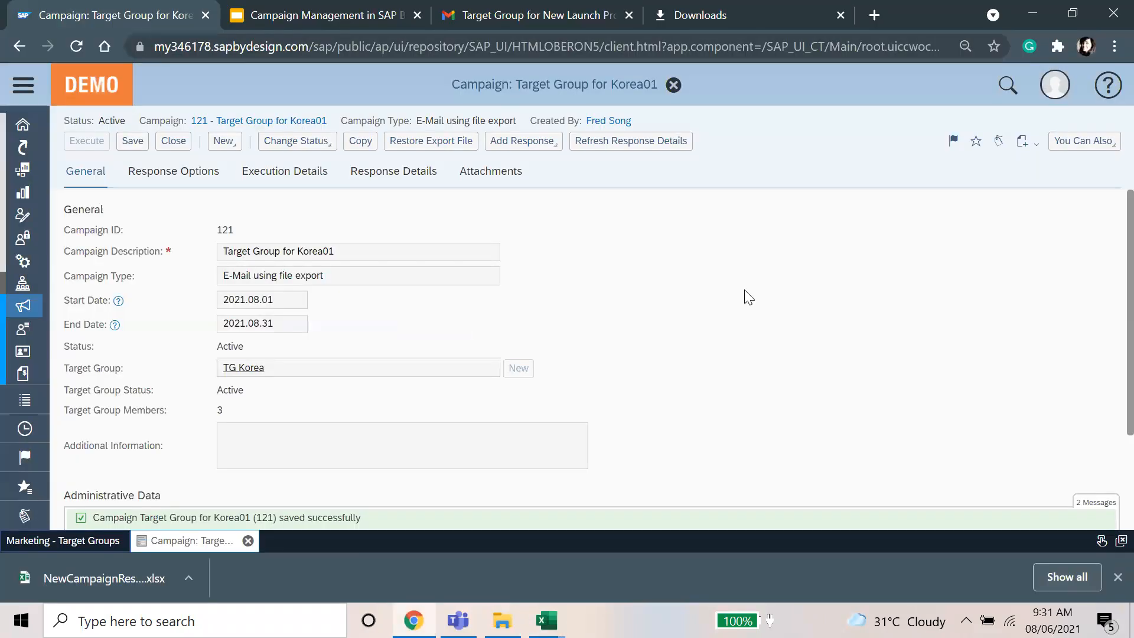
scroll(413, 366, down, 2)
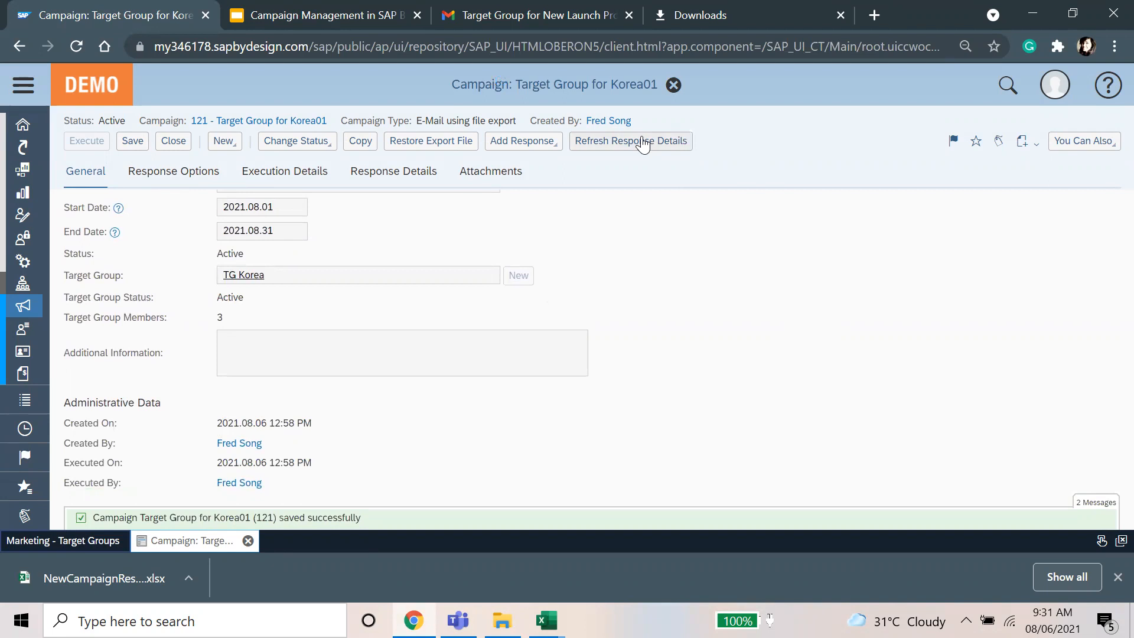
click(23, 87)
click(111, 480)
text(busines)
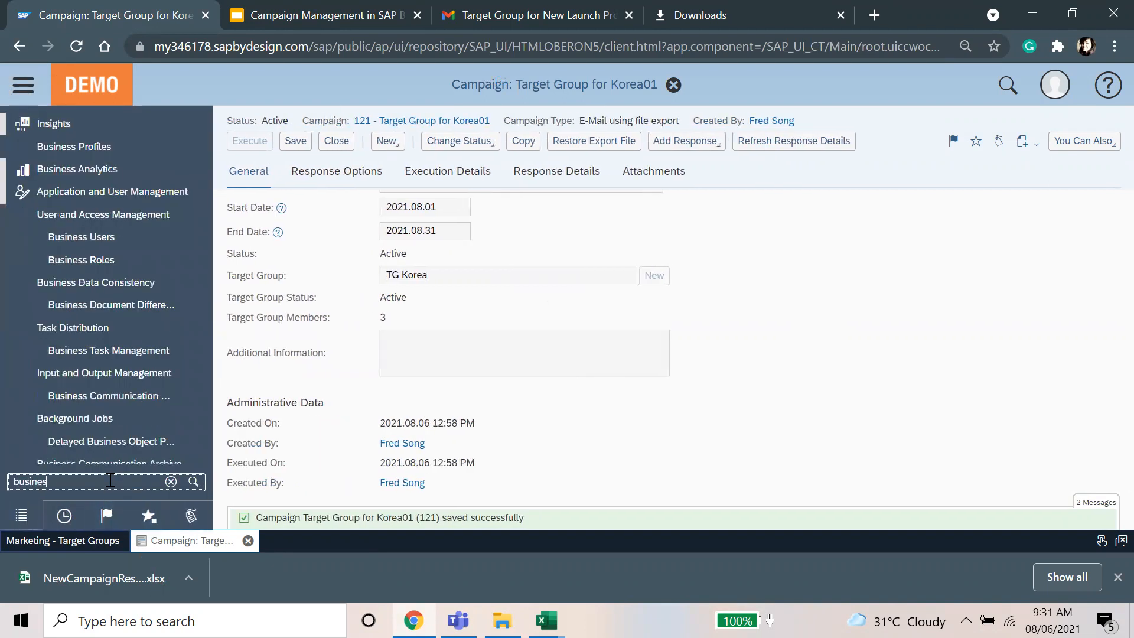
text(s part)
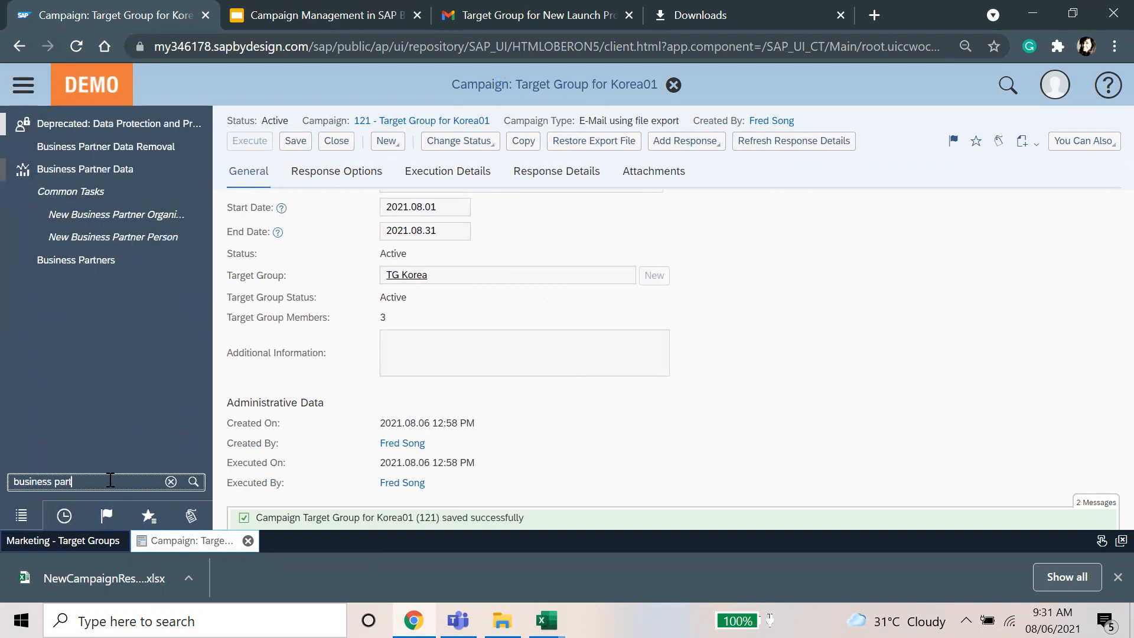
click(133, 176)
click(269, 195)
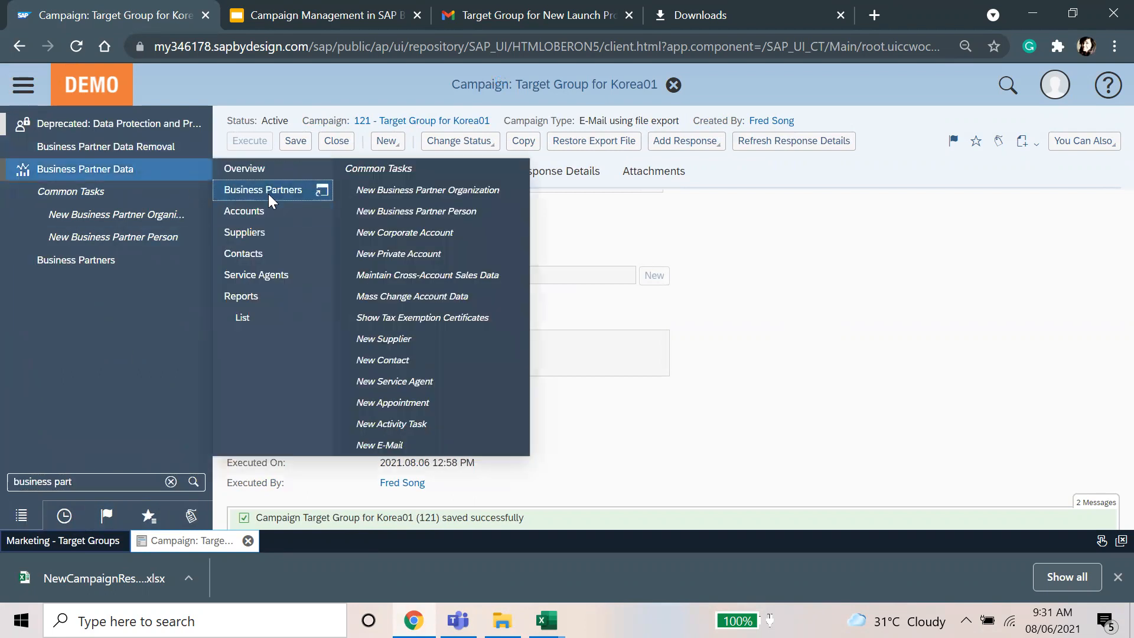
Step: Search business partners for 'fre', select the employee's record and copy its ID
click(1006, 154)
text(fred*)
key(Return)
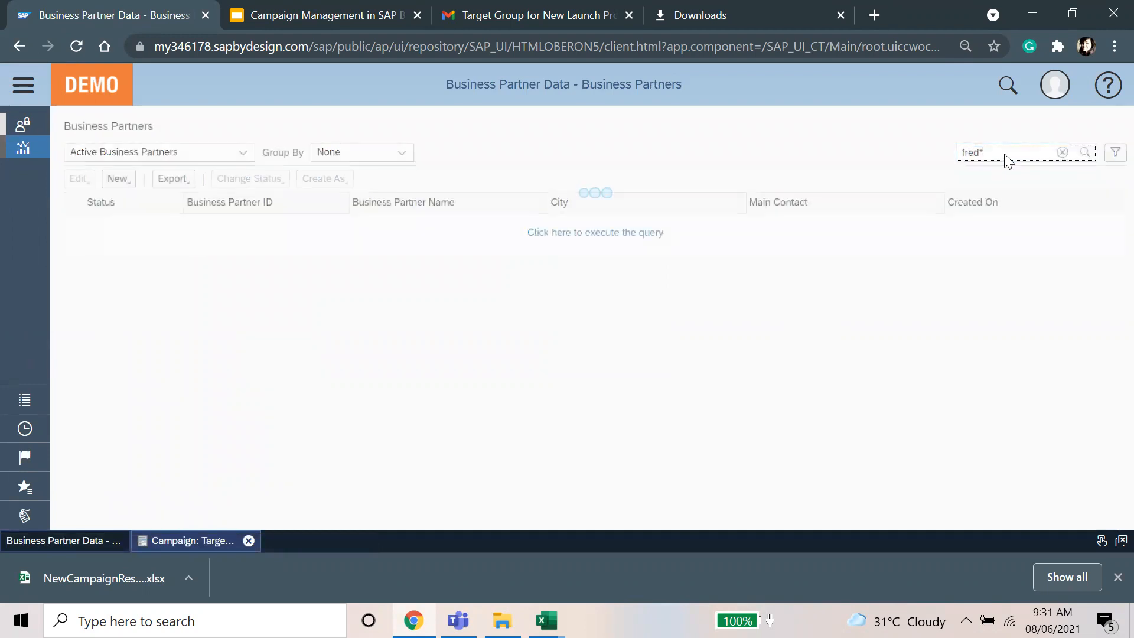
click(472, 281)
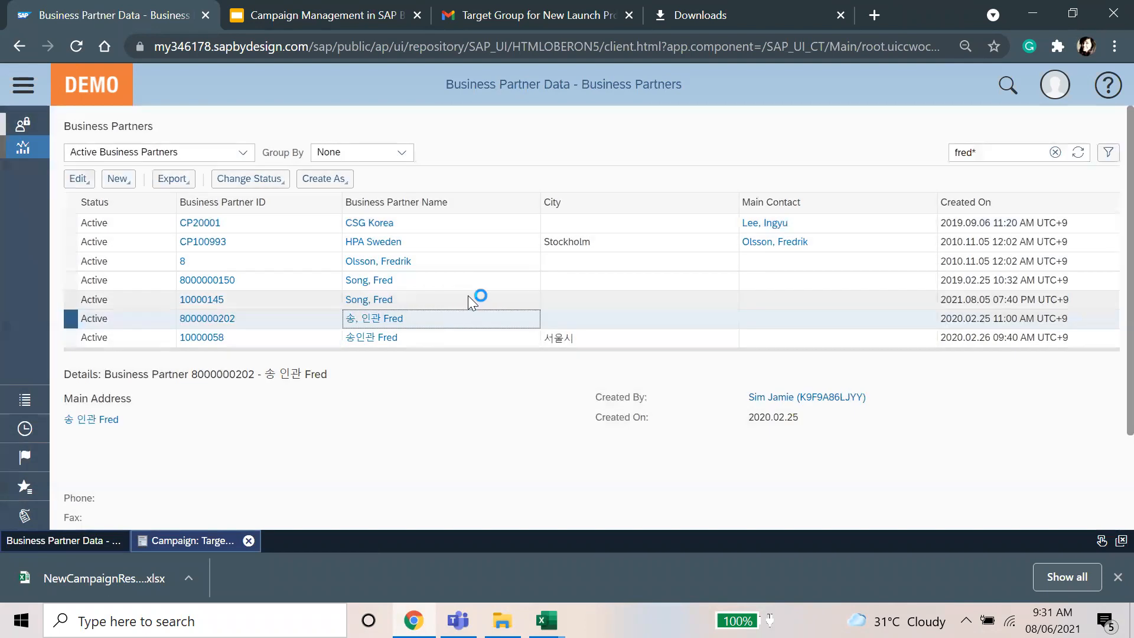
click(468, 295)
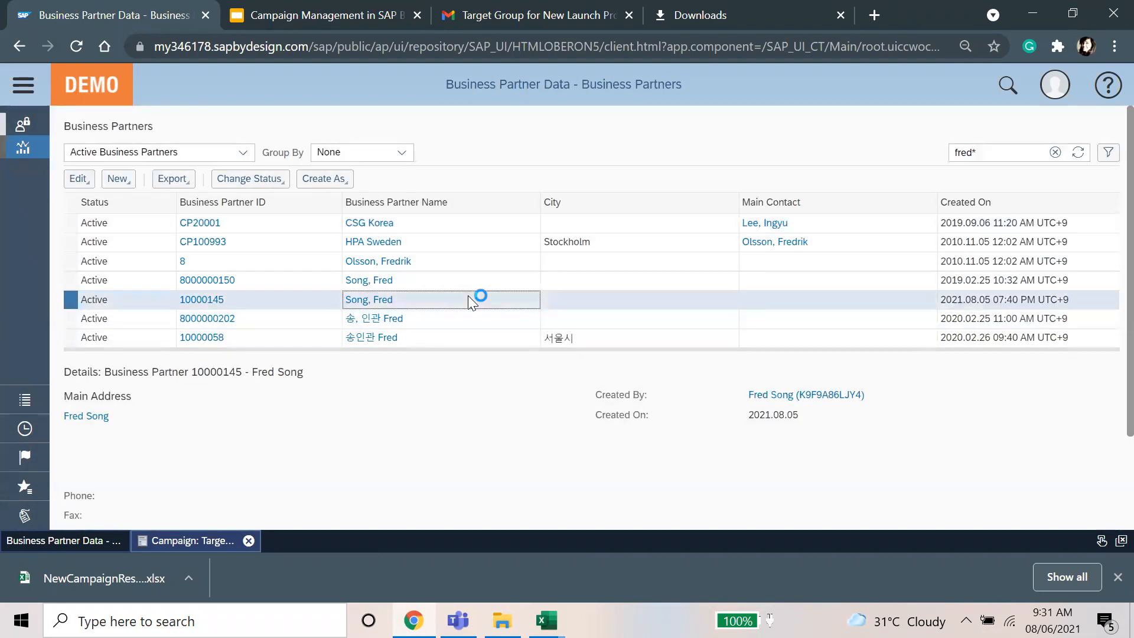
drag(246, 297, 178, 300)
key(ctrl+c)
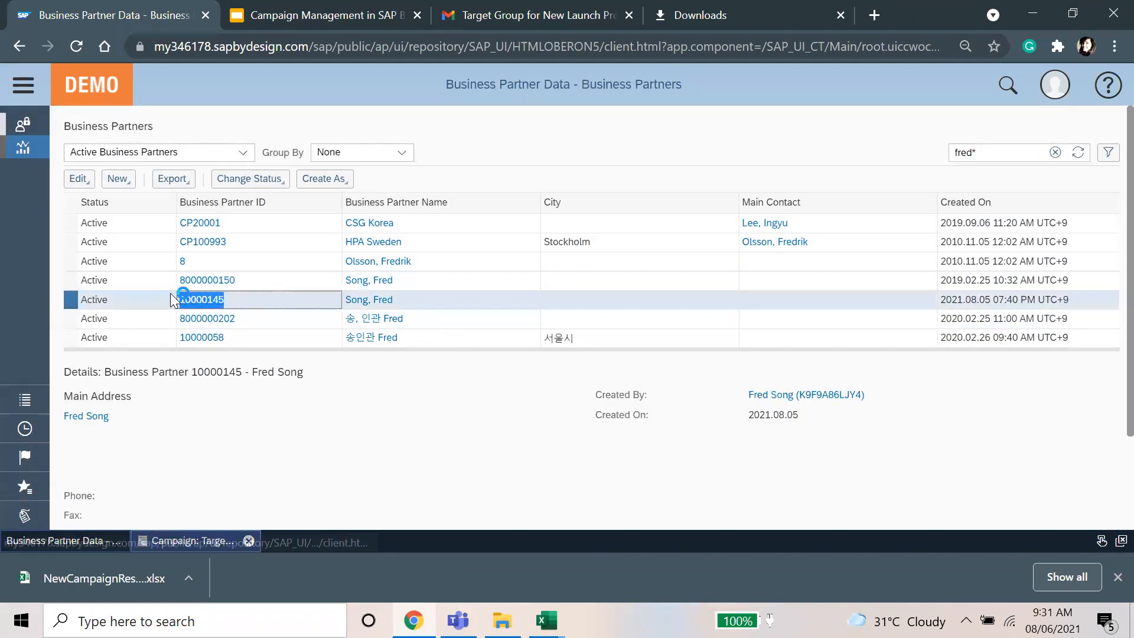
mouse_move(547, 620)
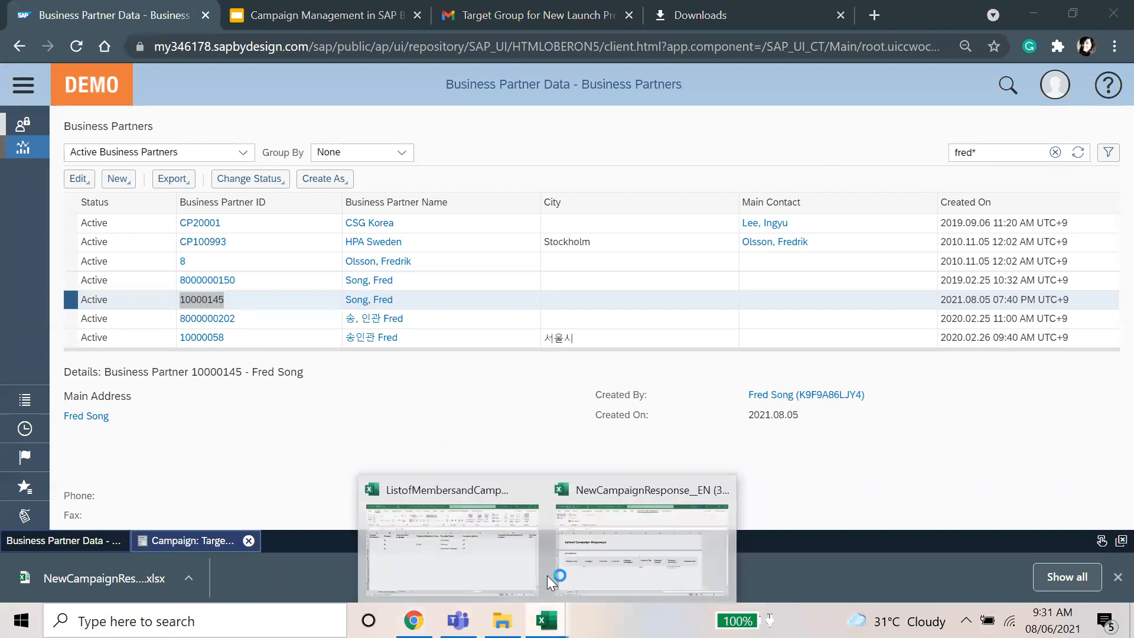
click(600, 556)
Step: Paste the copied partner ID into the Employee Responsible cell F6 of row 6
click(511, 404)
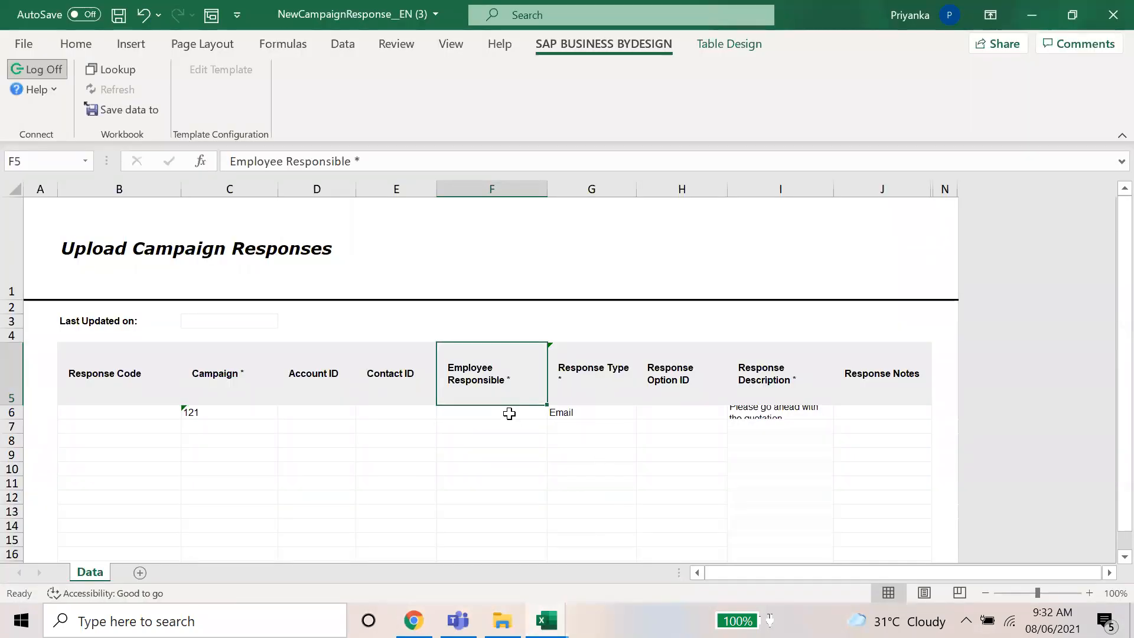
double_click(513, 414)
key(ctrl+v)
key(Up)
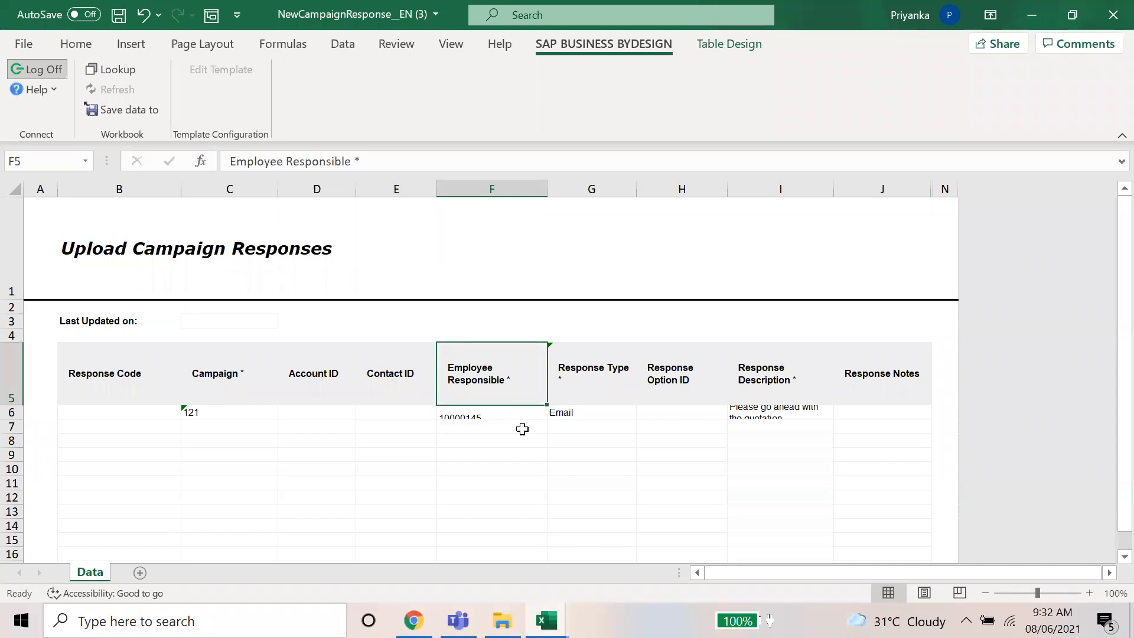
click(511, 412)
double_click(461, 418)
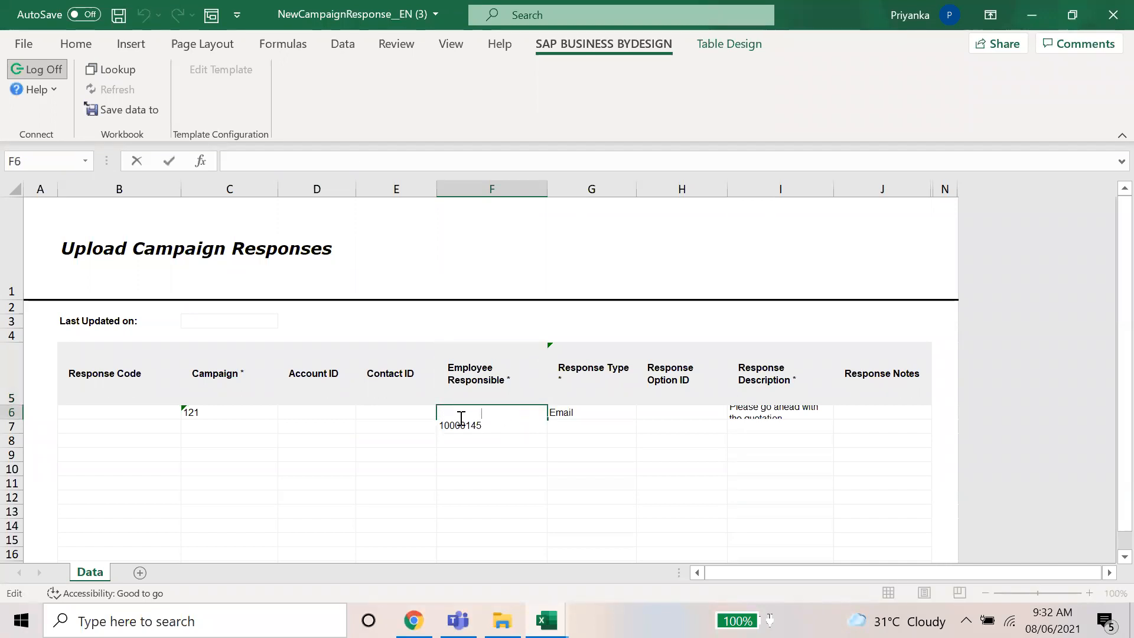
click(485, 441)
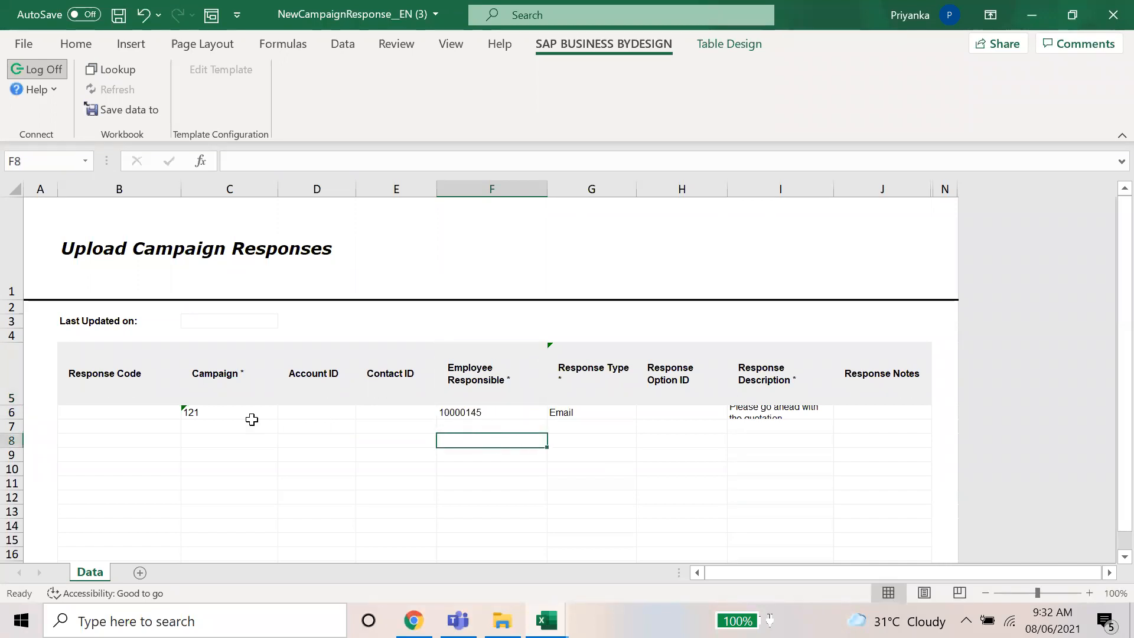
click(228, 417)
click(125, 372)
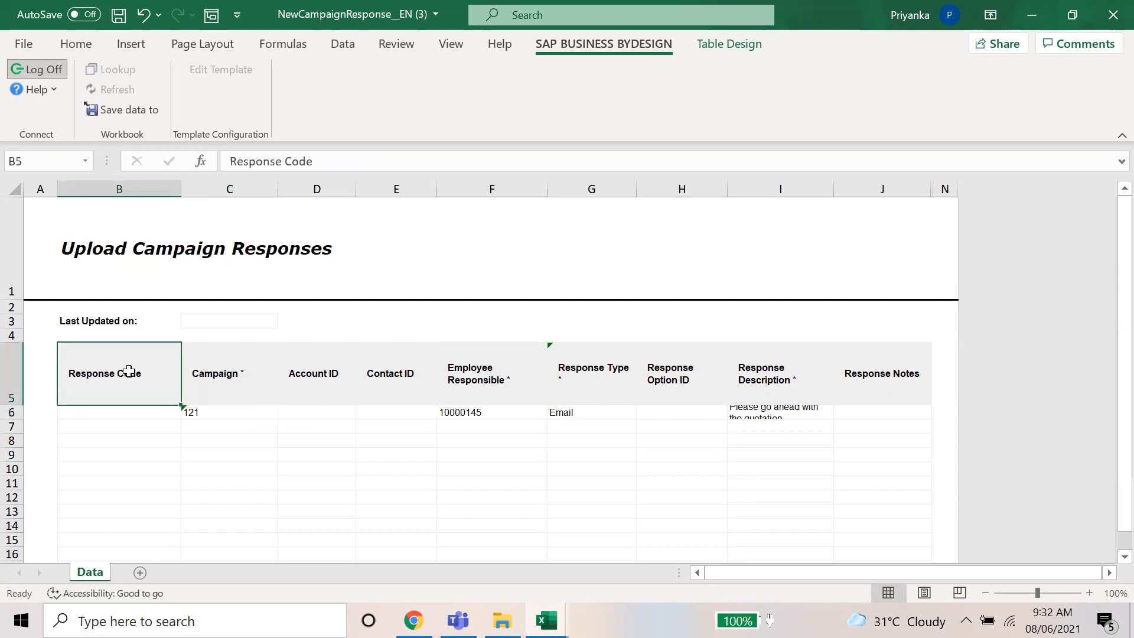
click(145, 426)
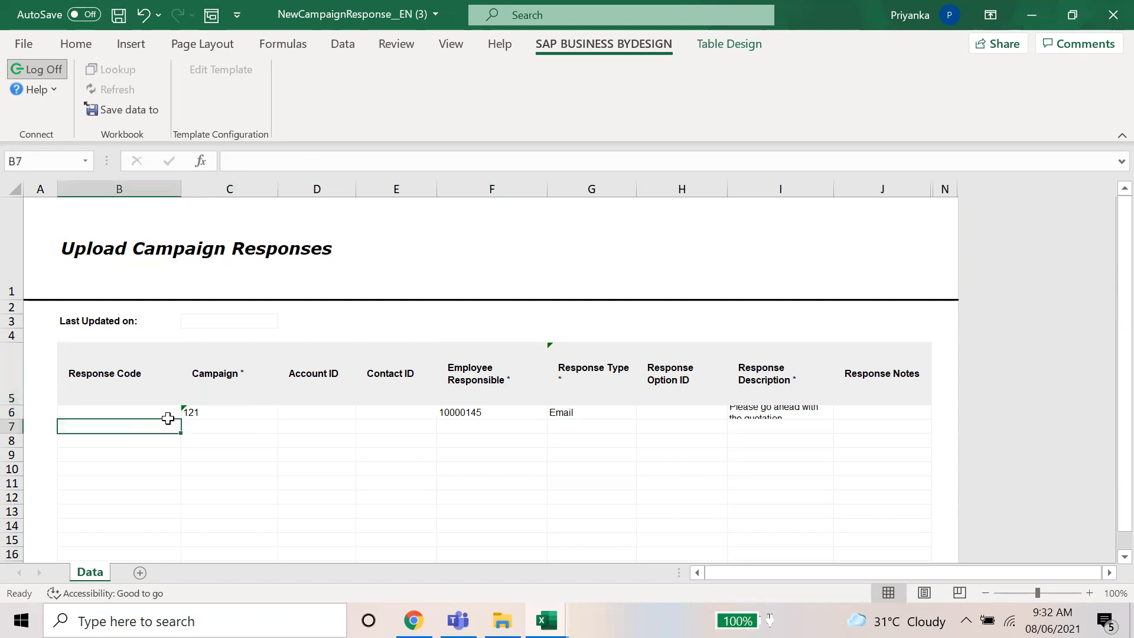
Step: Review the member rows in the member list workbook, then return to the response template
click(546, 620)
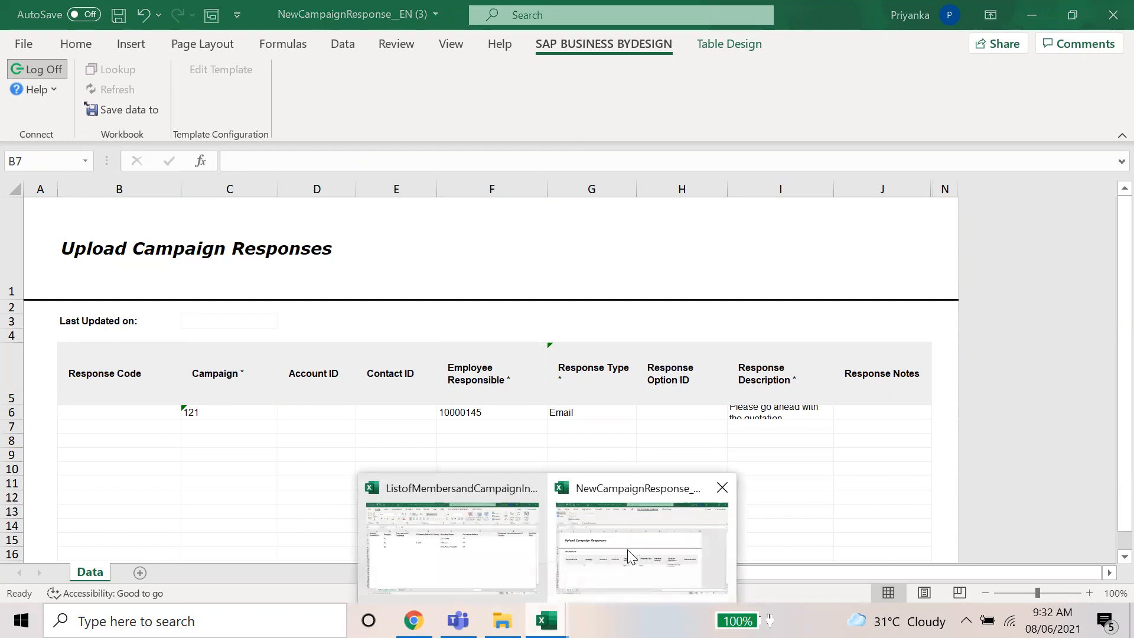
click(605, 546)
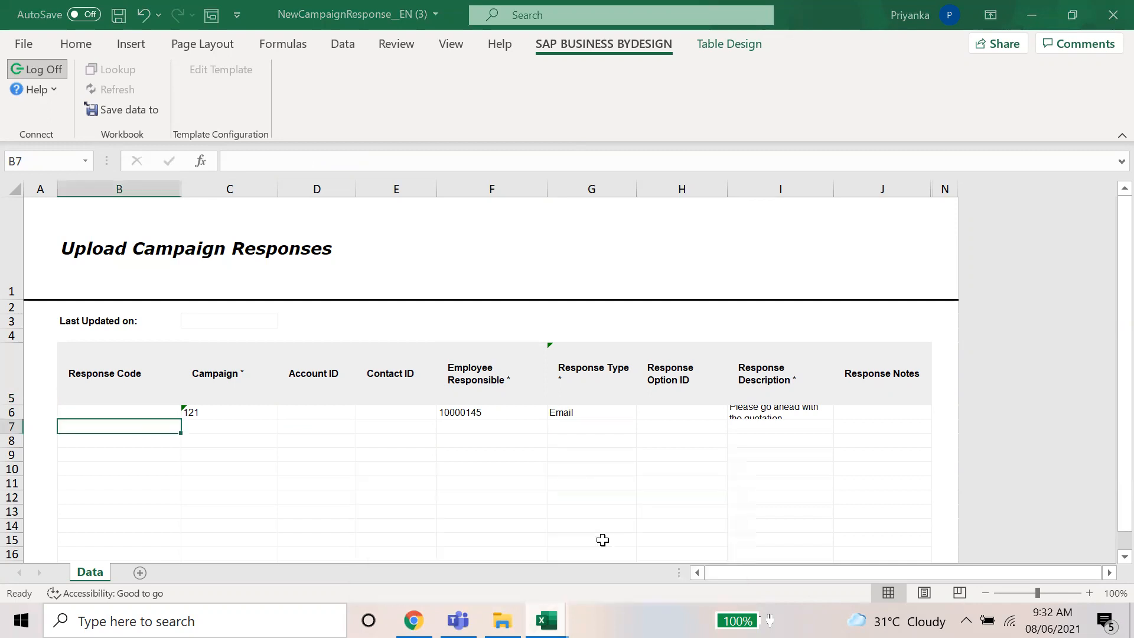
click(546, 620)
click(470, 537)
drag(119, 238, 491, 303)
click(679, 254)
drag(674, 245, 1088, 263)
drag(876, 242, 1107, 303)
click(827, 394)
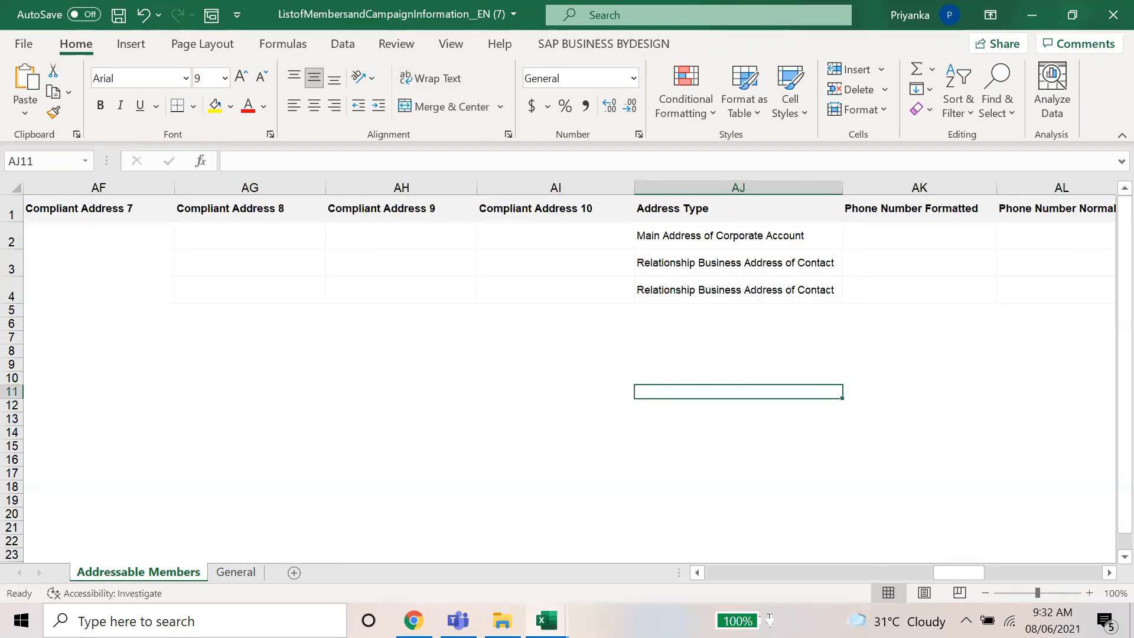
mouse_move(546, 620)
click(497, 552)
click(599, 576)
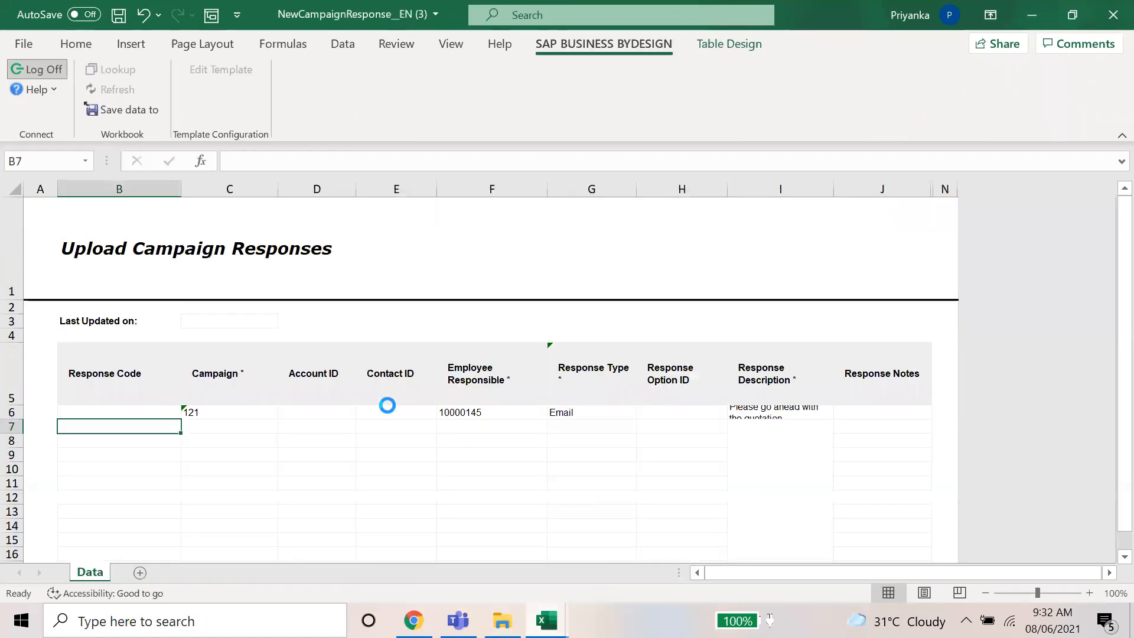
Step: Widen column I and save row 6 to SAP Business ByDesign, acknowledging the success message
double_click(834, 190)
click(110, 395)
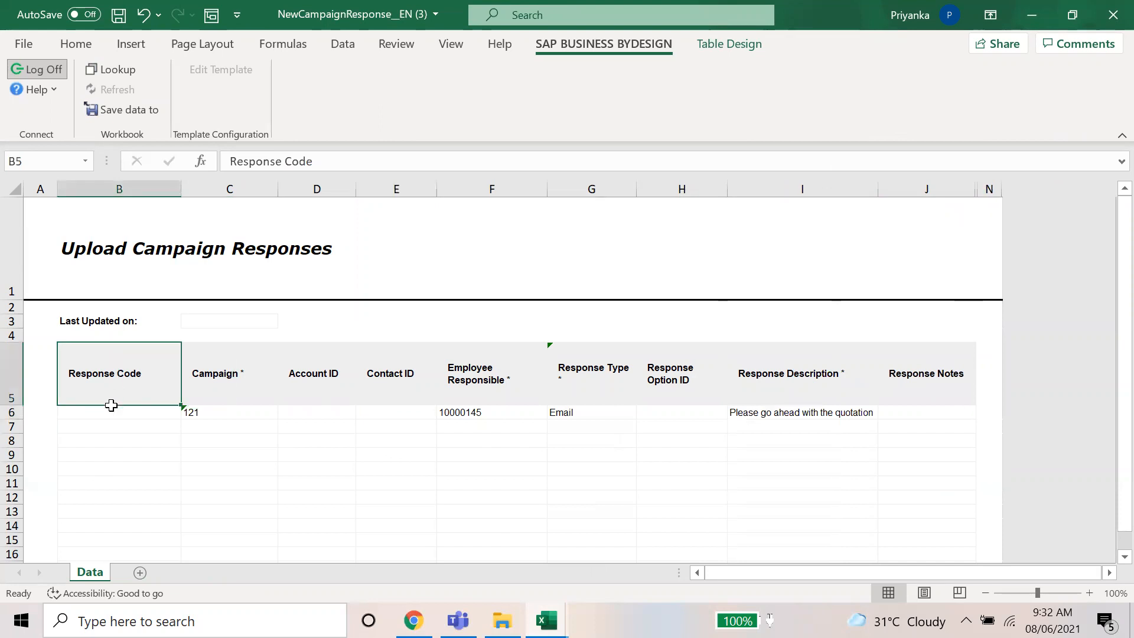
click(111, 409)
click(122, 110)
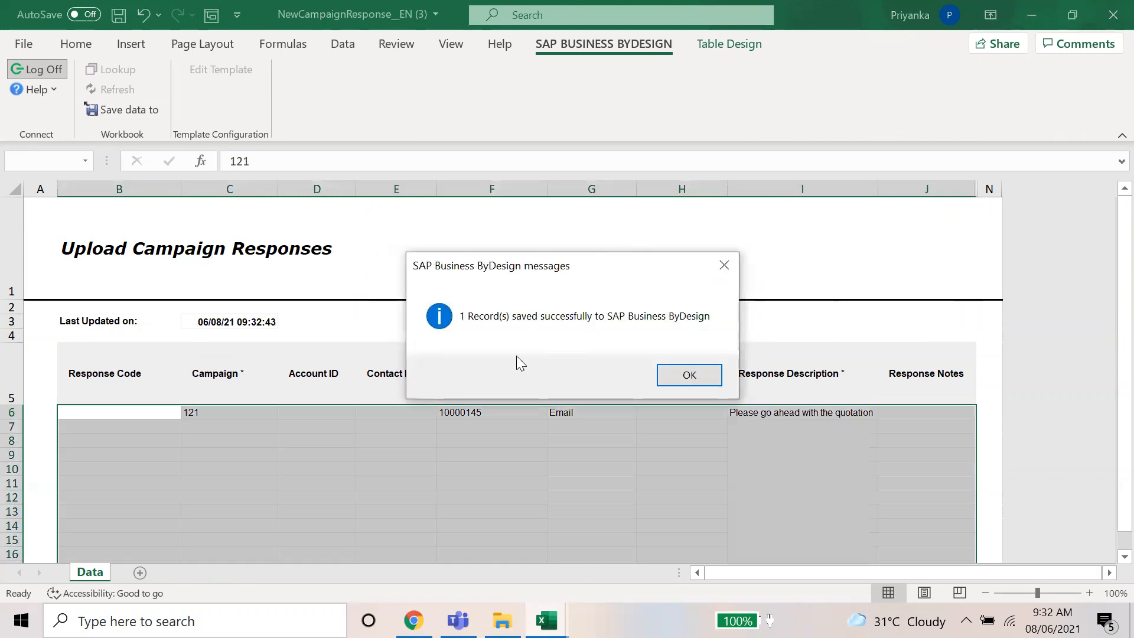
click(699, 373)
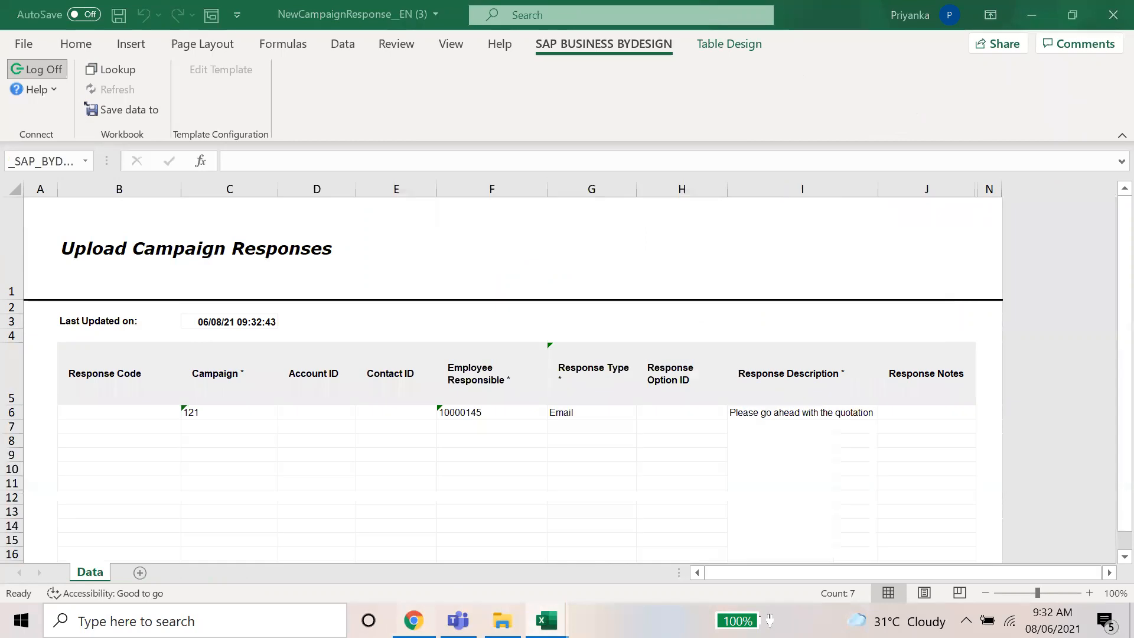
key(alt+Tab)
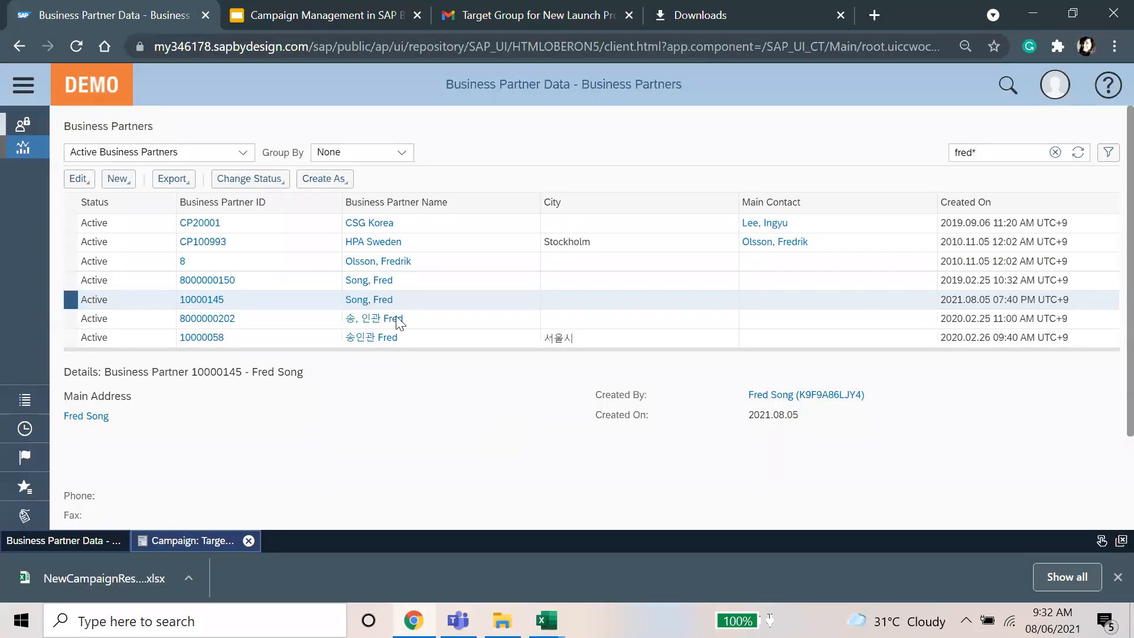
Step: View campaign 121's Response Details showing response 137, then its Execution Details member list
click(185, 540)
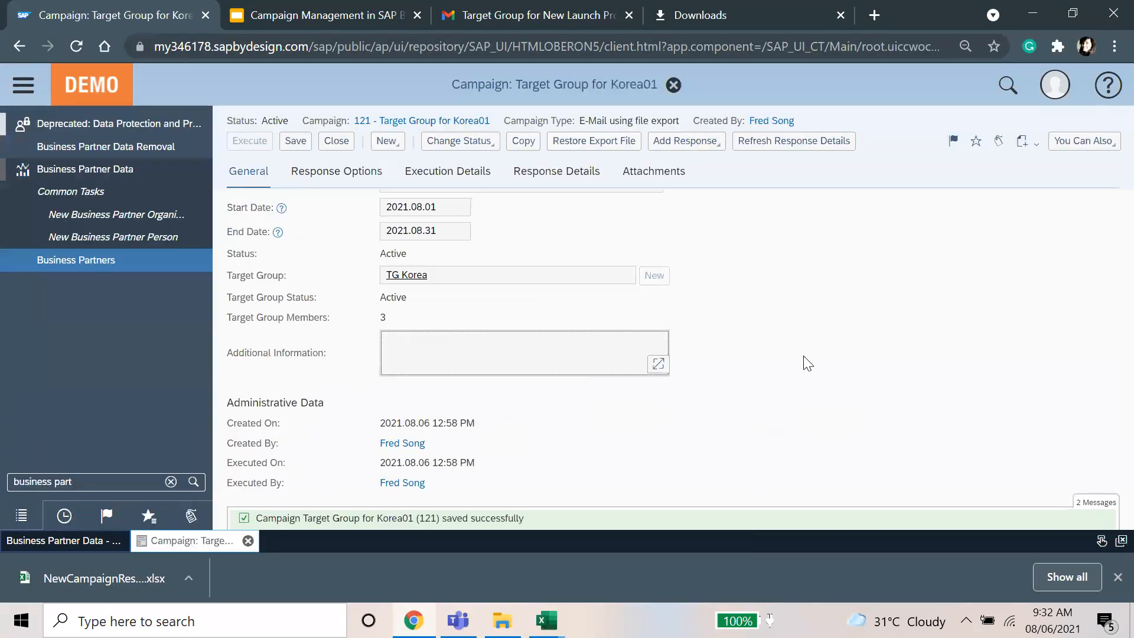
click(530, 176)
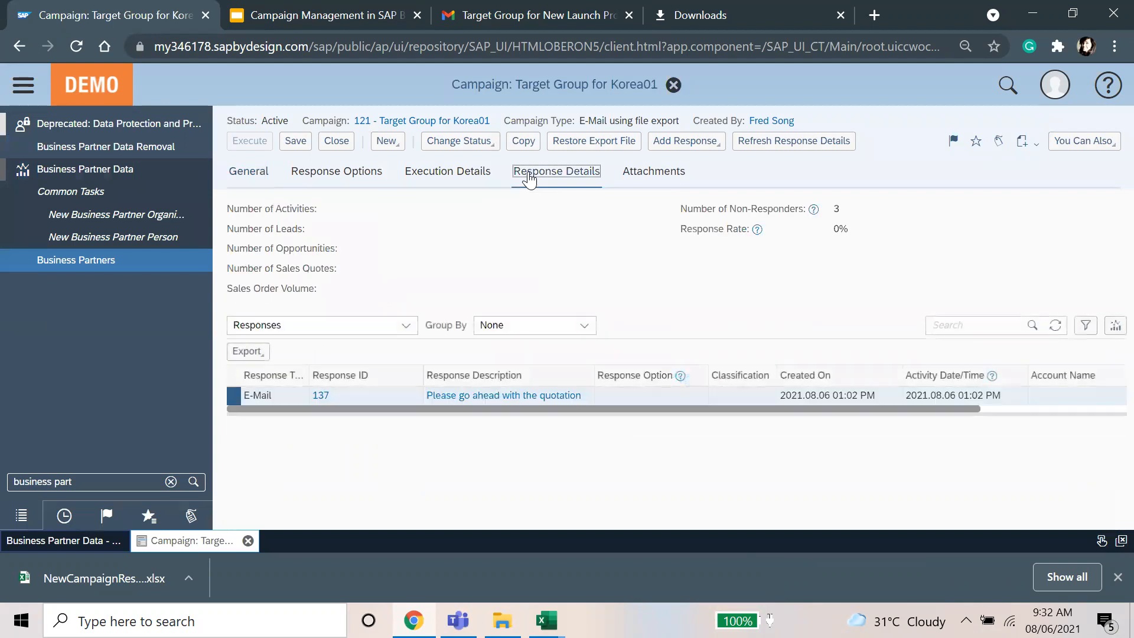
click(25, 88)
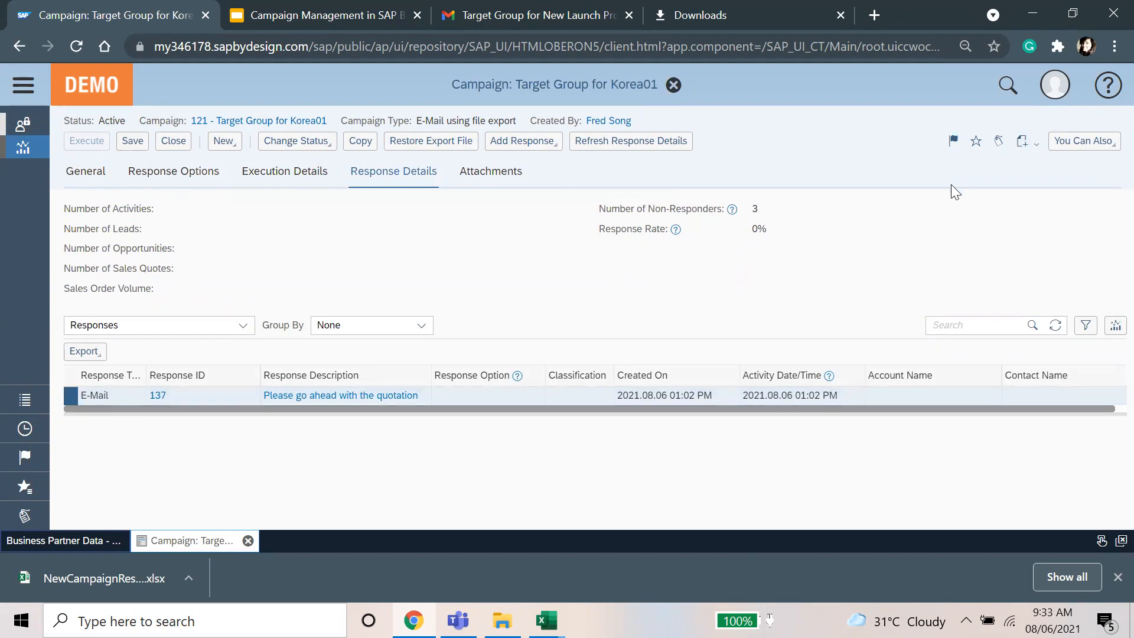
click(327, 177)
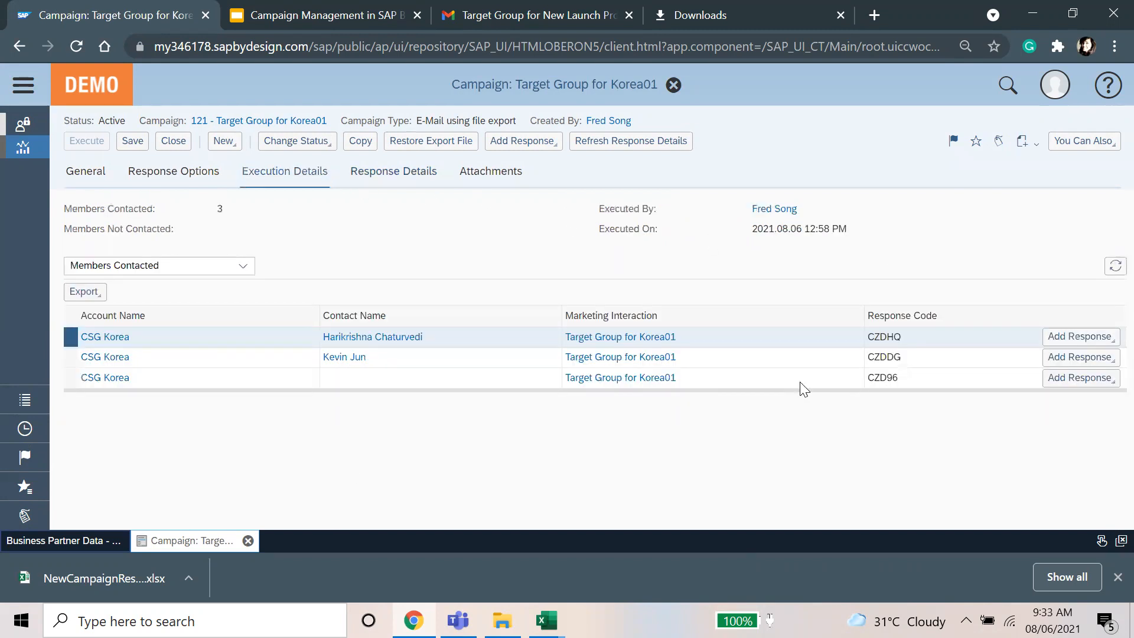
Step: Record and save an E-Mail response 'Target Group for Korea01' for the first CSG Korea member
click(1104, 341)
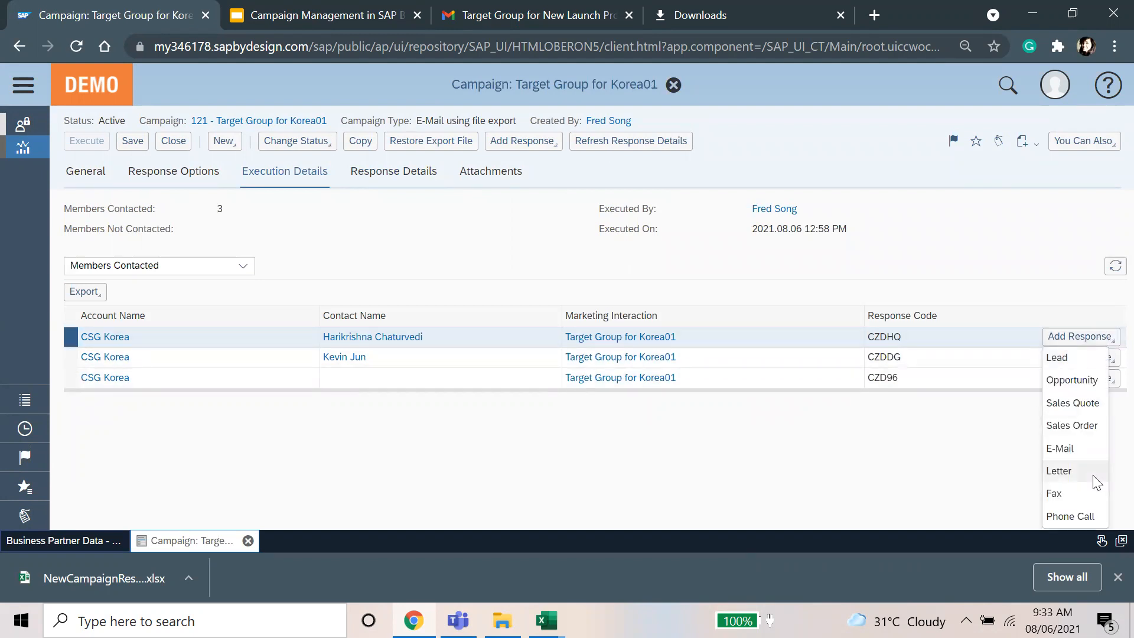
click(1061, 448)
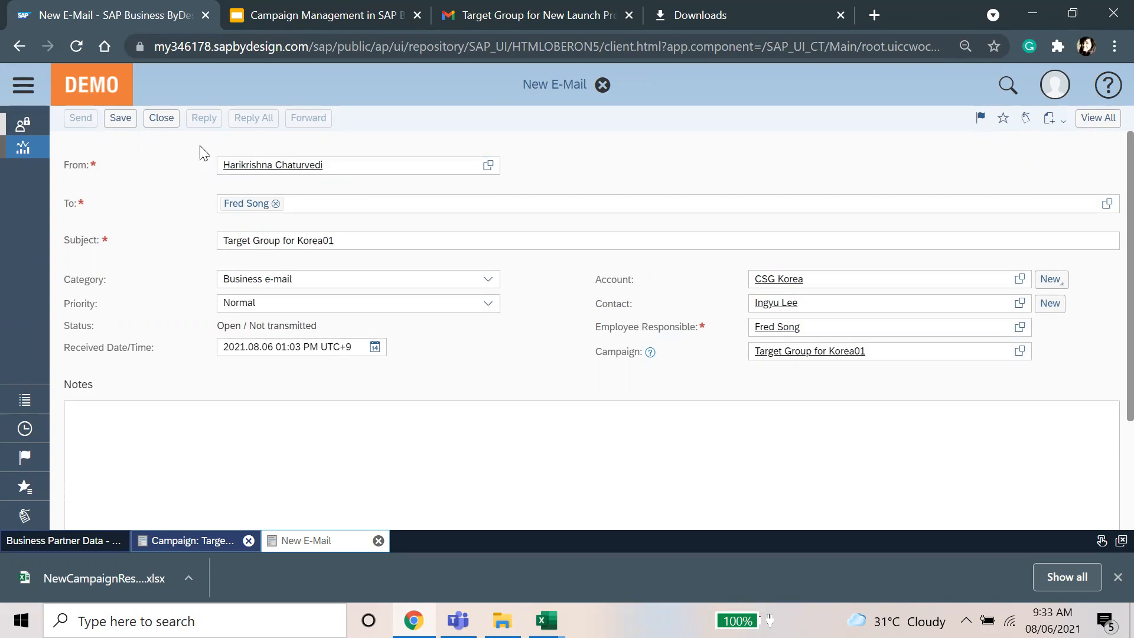
click(115, 125)
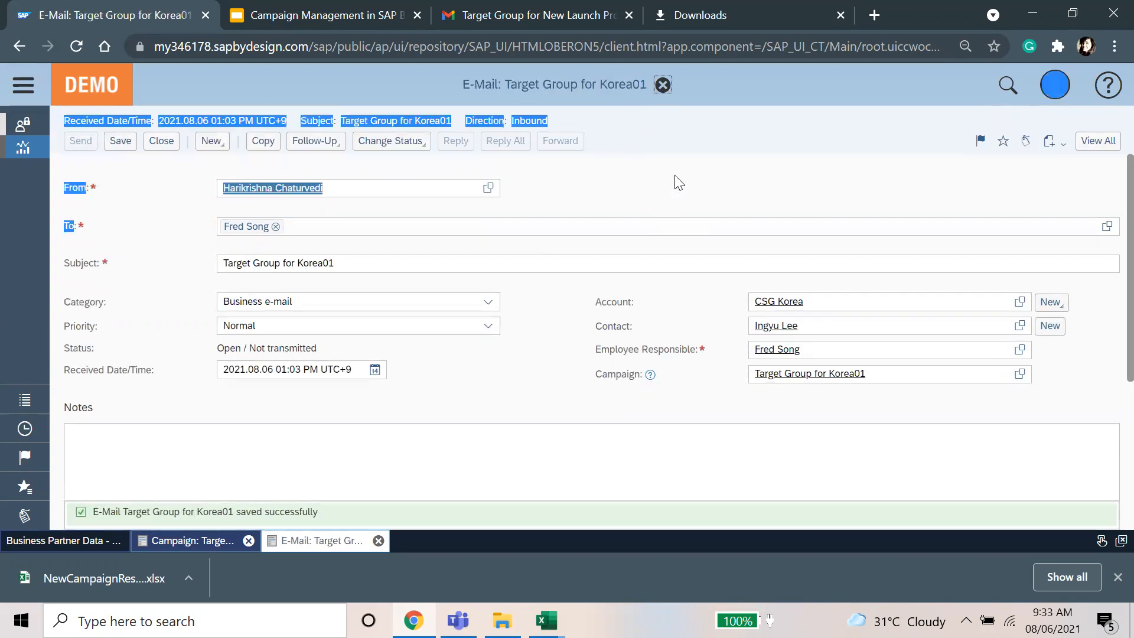
click(314, 143)
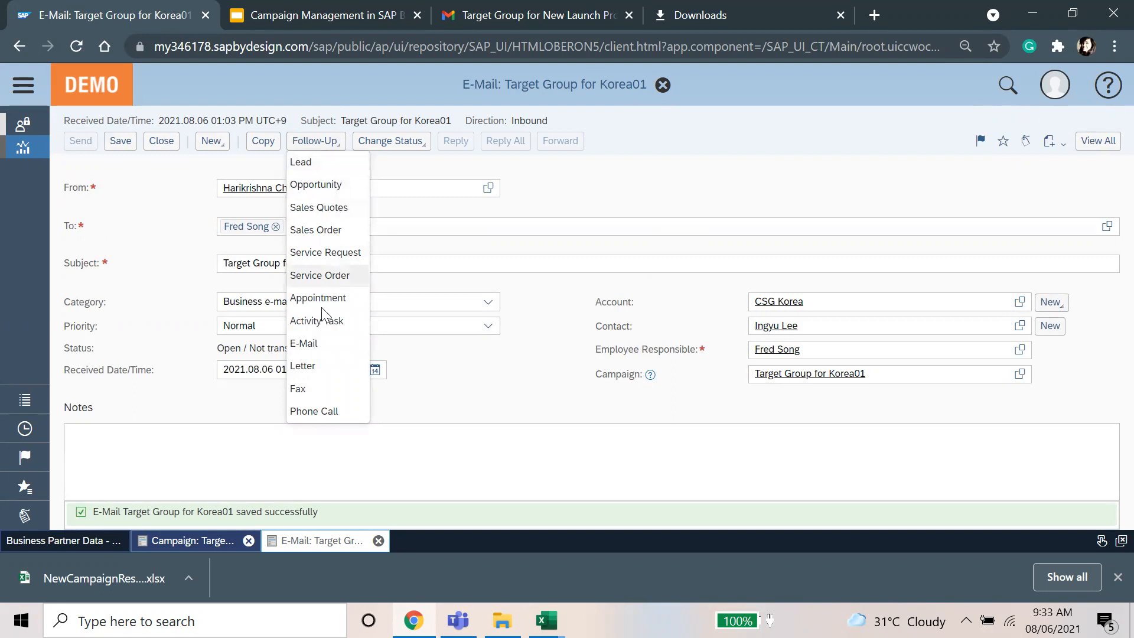
Step: Create a Sales Quotes follow-up for CSG Korea, discard it unsaved, and close the e-mail
click(351, 208)
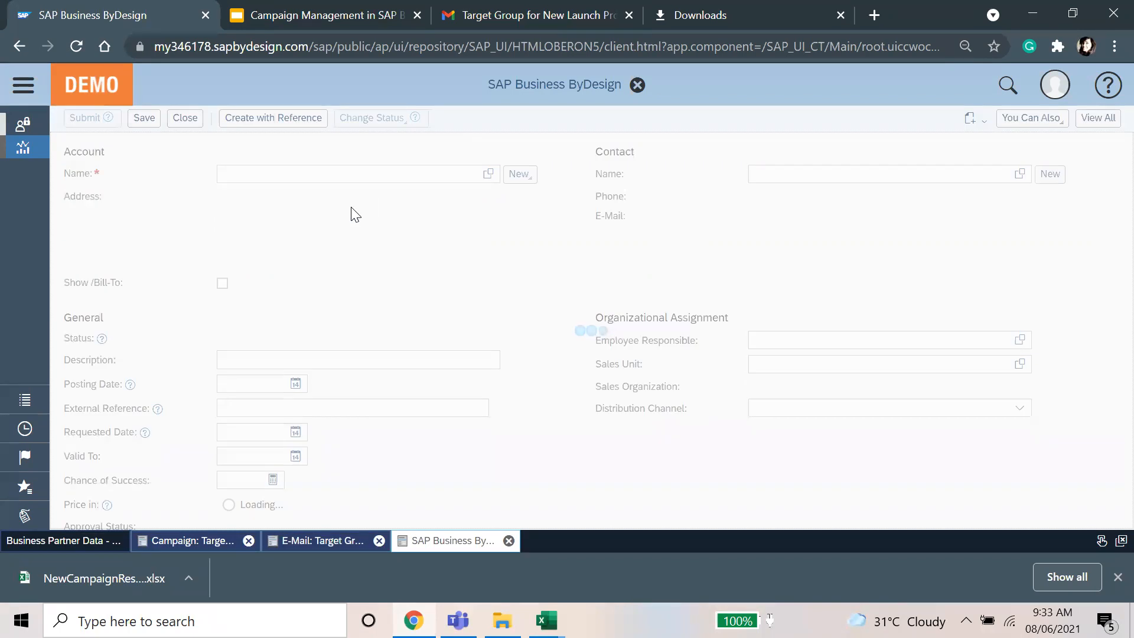
scroll(501, 426, down, 4)
scroll(501, 426, up, 4)
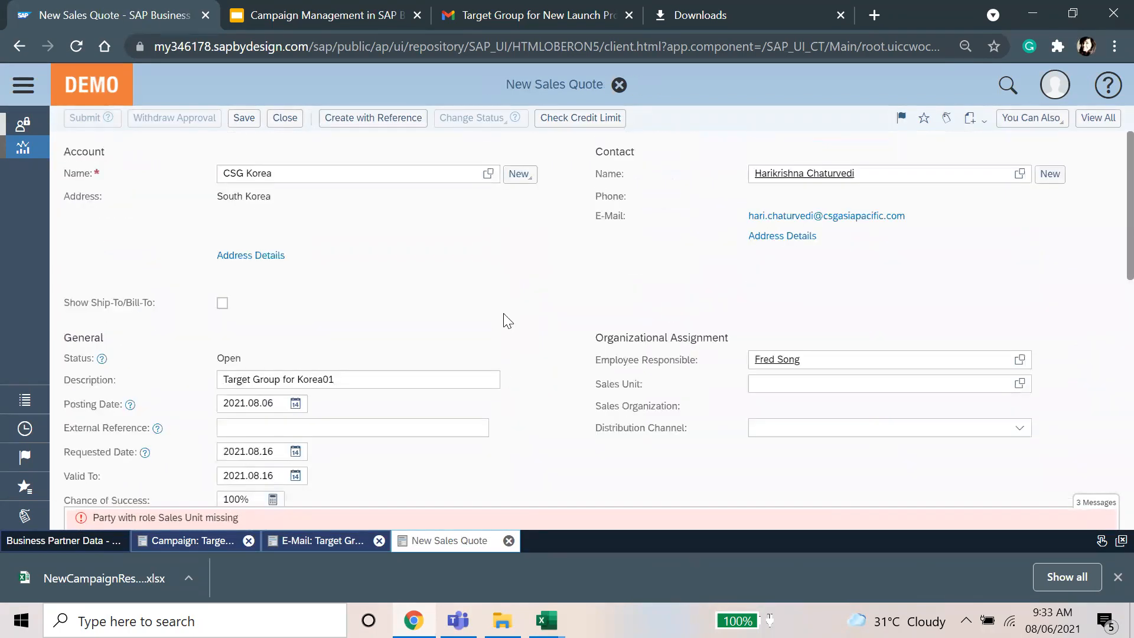
click(620, 86)
click(590, 336)
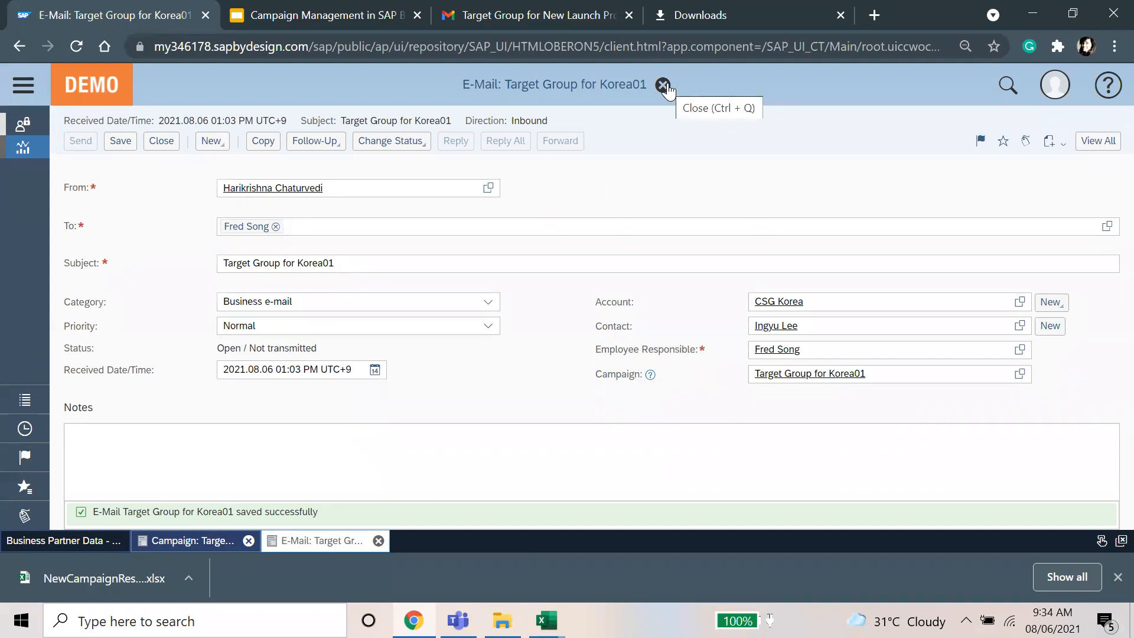
click(663, 84)
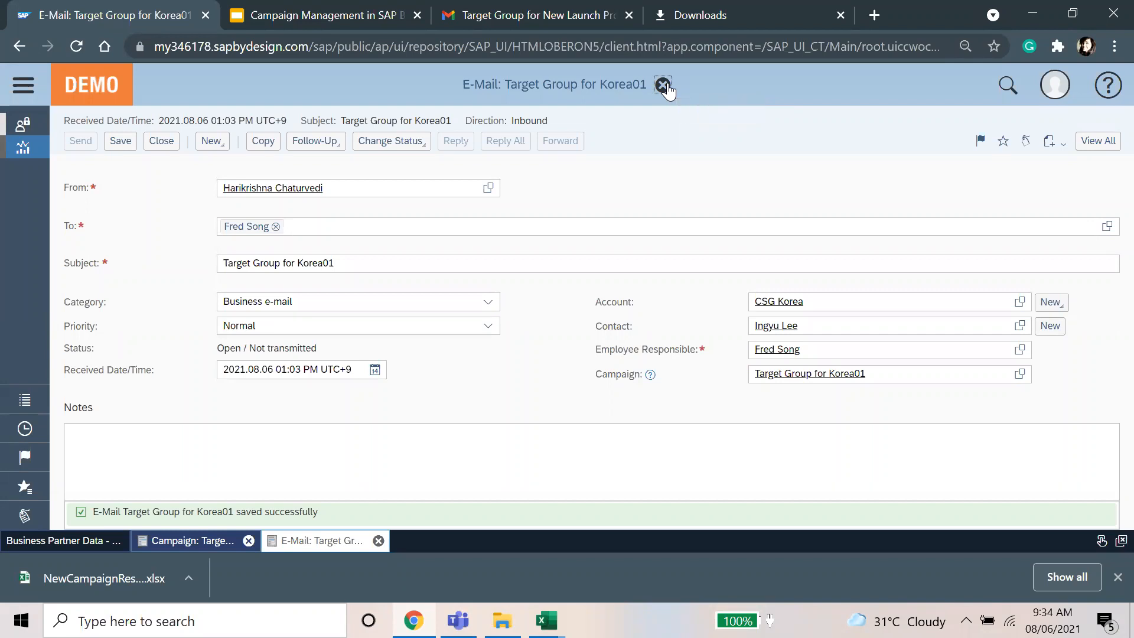
Step: Start the 'Campaign Management in SAP Business ByDesign' slideshow from the Key Takeaways slide
key(ctrl+Tab)
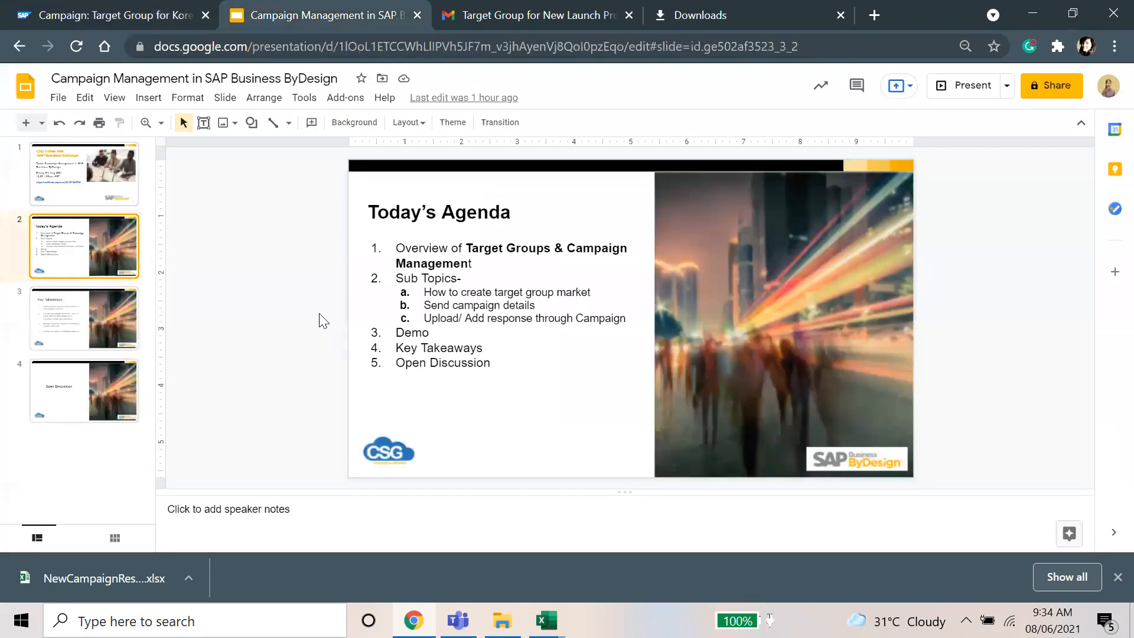
click(133, 319)
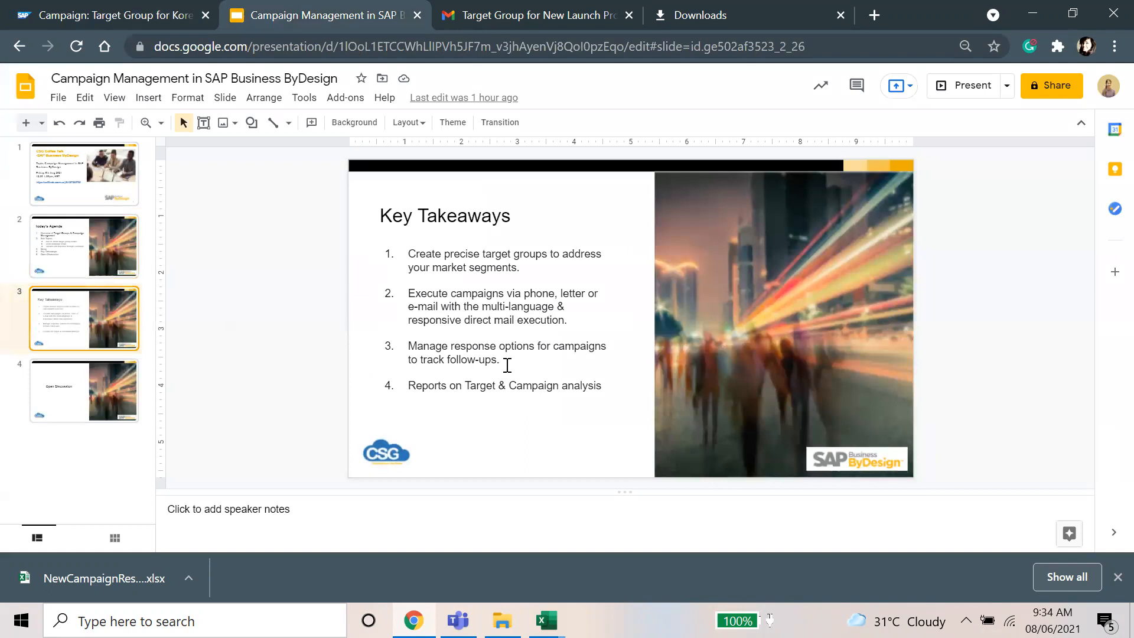
click(967, 86)
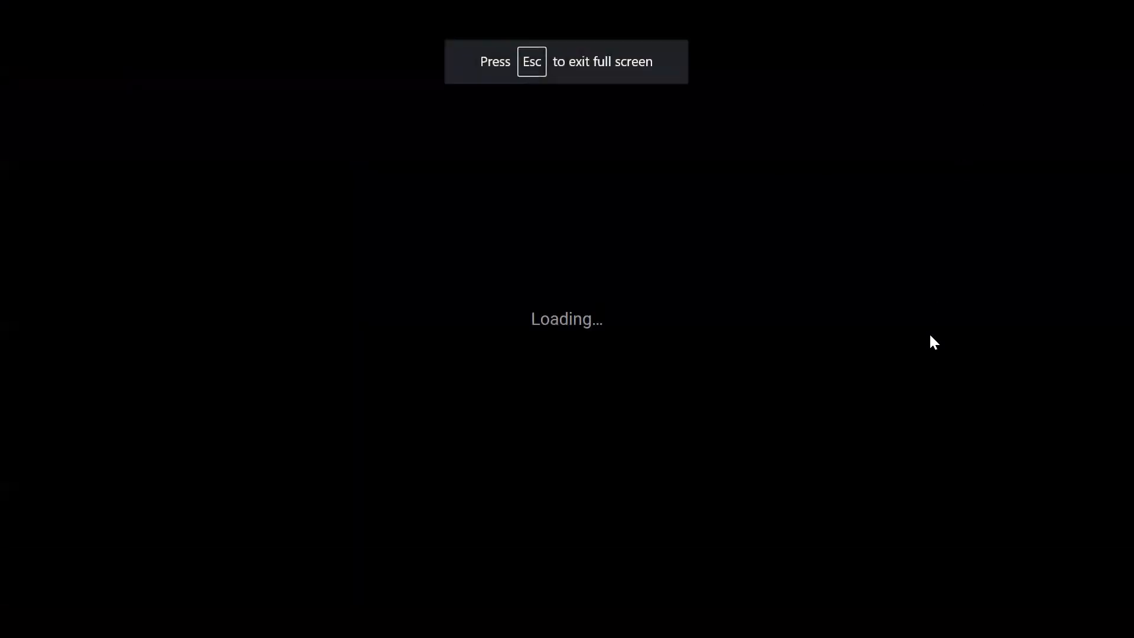
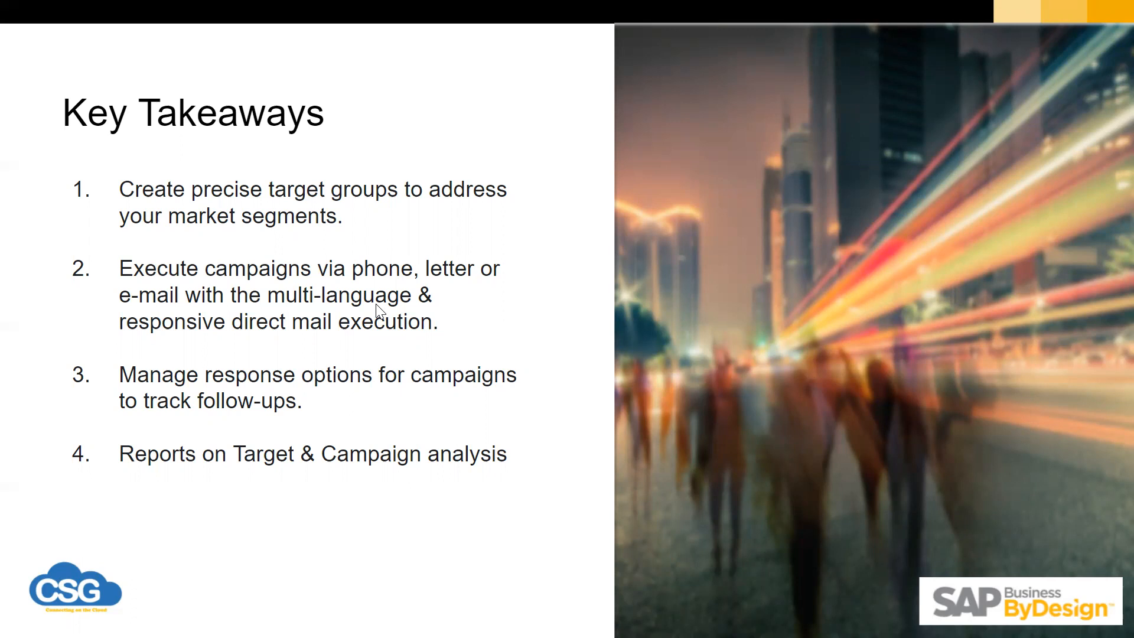
Step: Exit the full-screen Key Takeaways slideshow back to the deck
key(Escape)
Step: Review the Target Group for Korea01 campaign's response options and details
click(88, 15)
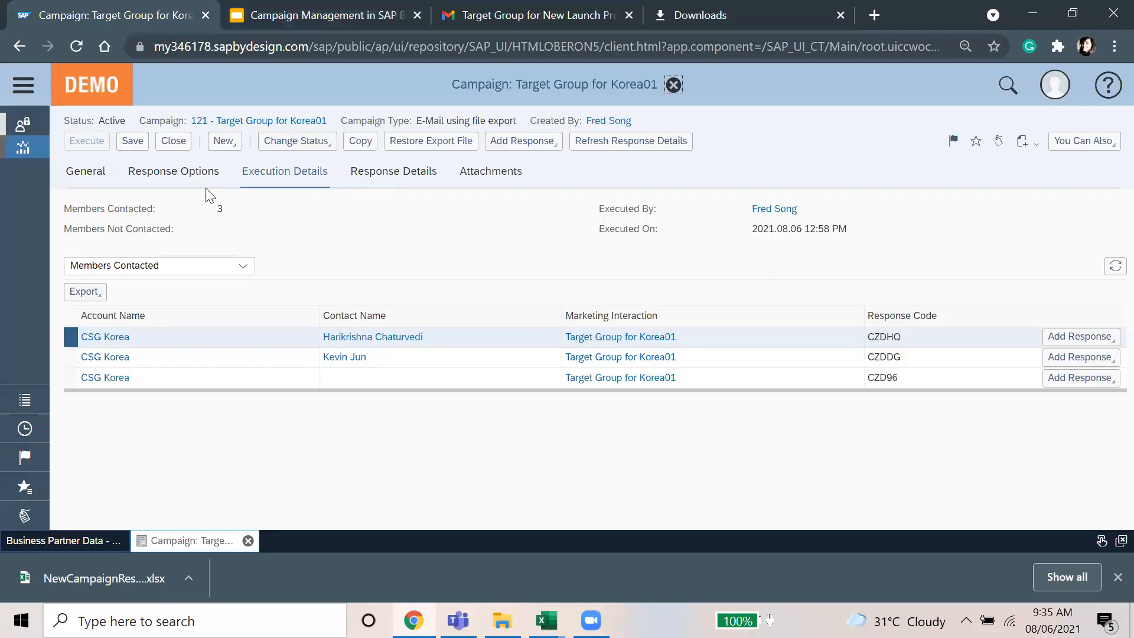
click(168, 174)
click(392, 174)
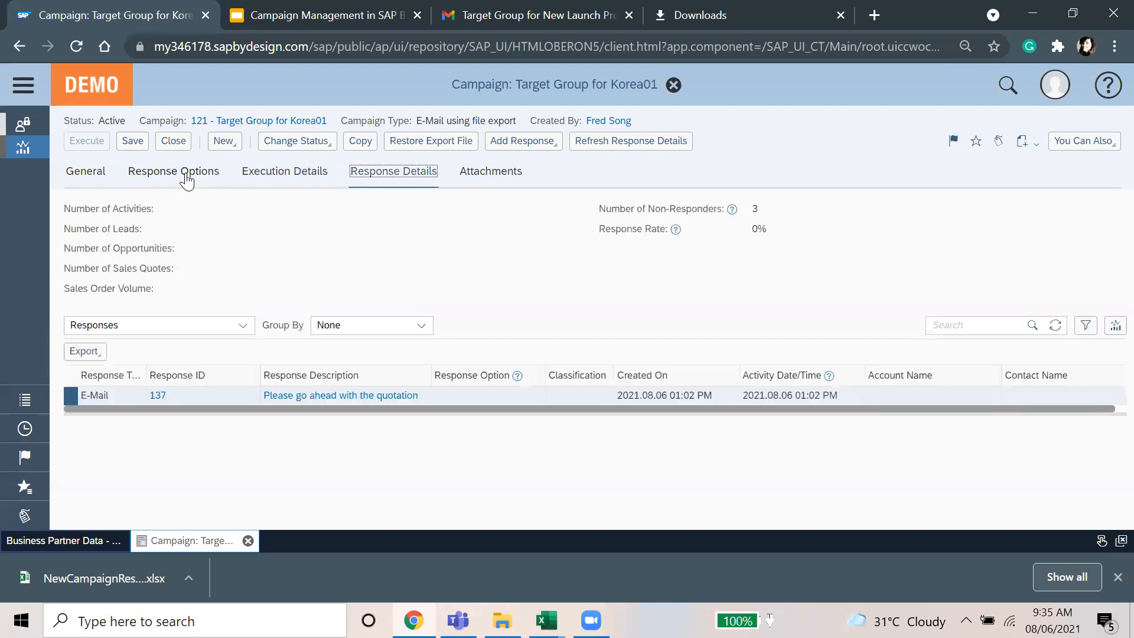
click(77, 540)
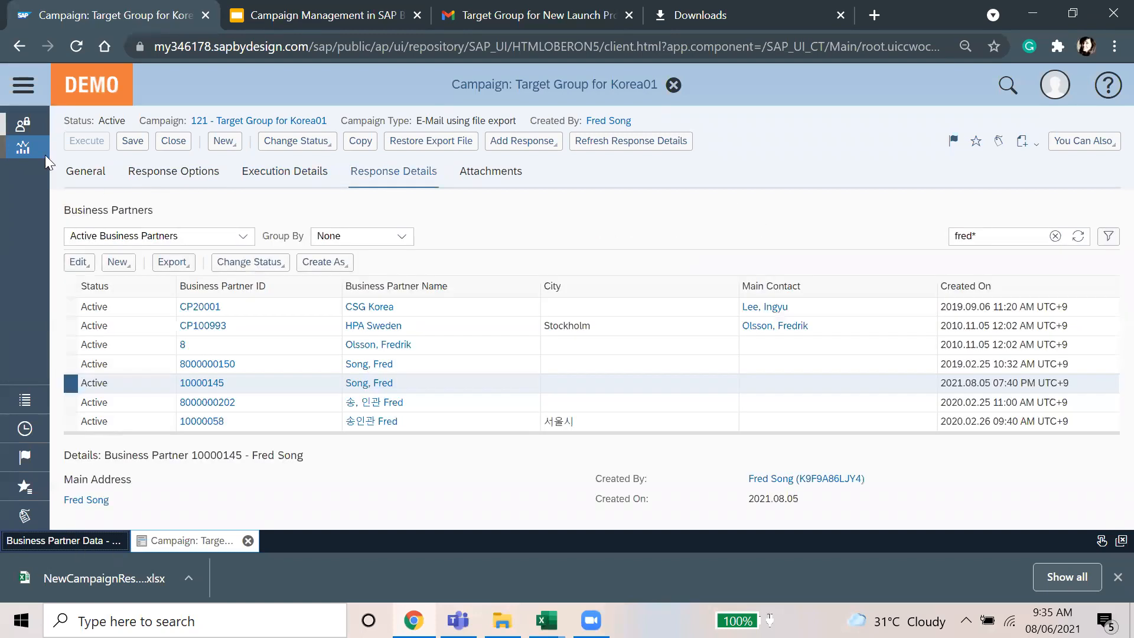
Step: Search 'campa' in the navigation panel and create a new campaign described as 'test'
click(22, 90)
drag(75, 484, 2, 484)
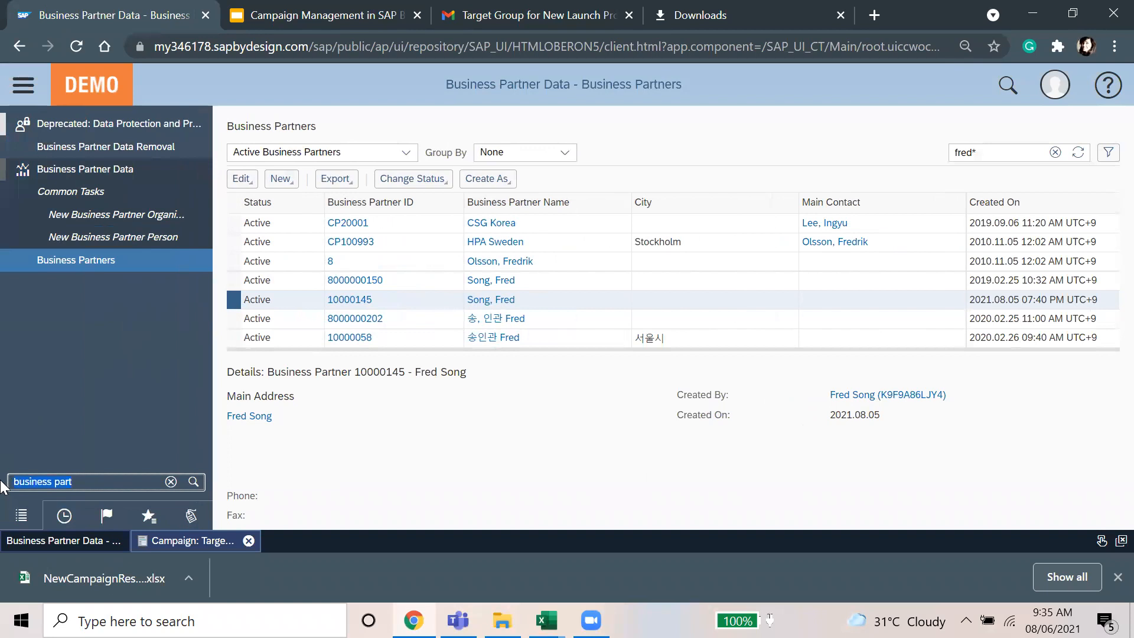
text(campa)
click(95, 170)
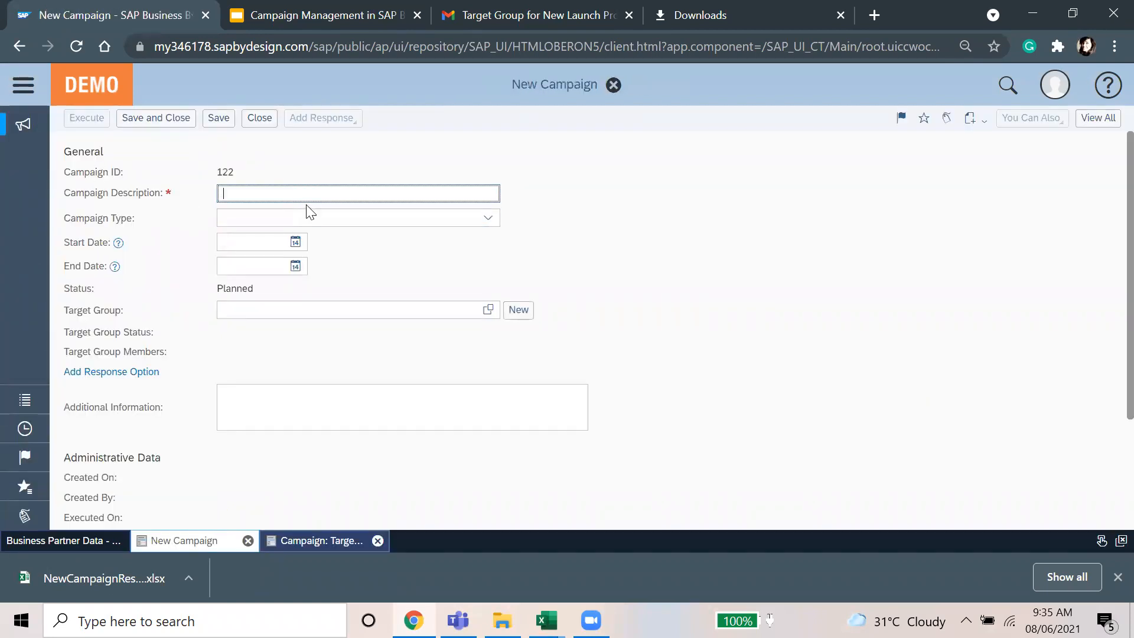
text(test)
click(1089, 121)
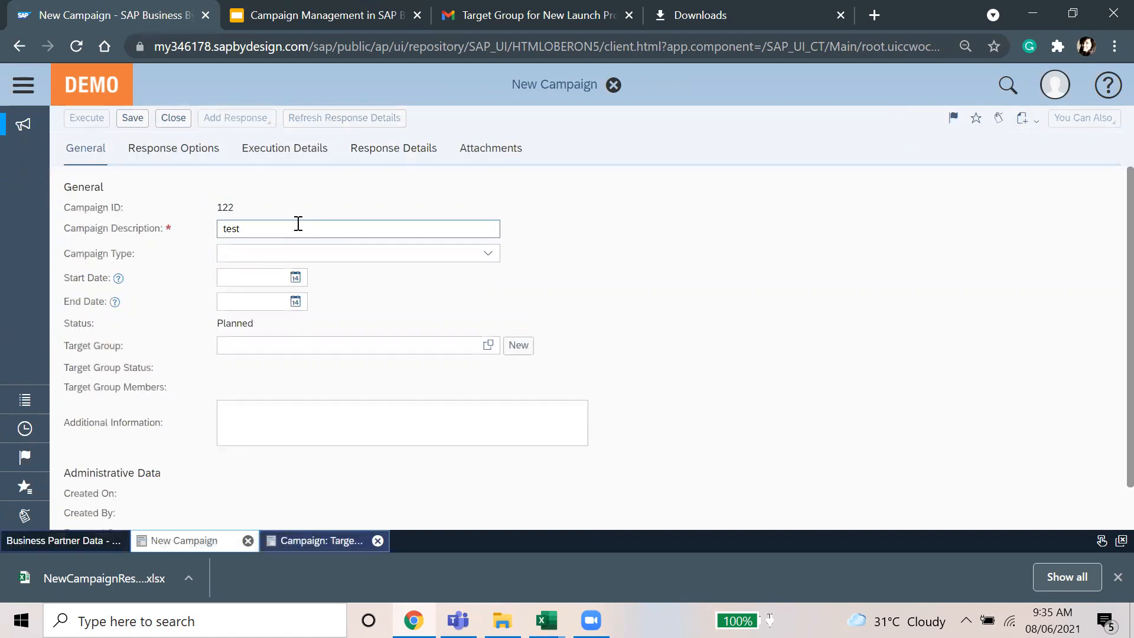
Step: Set the new campaign's Campaign Type to Direct E-Mail
click(298, 152)
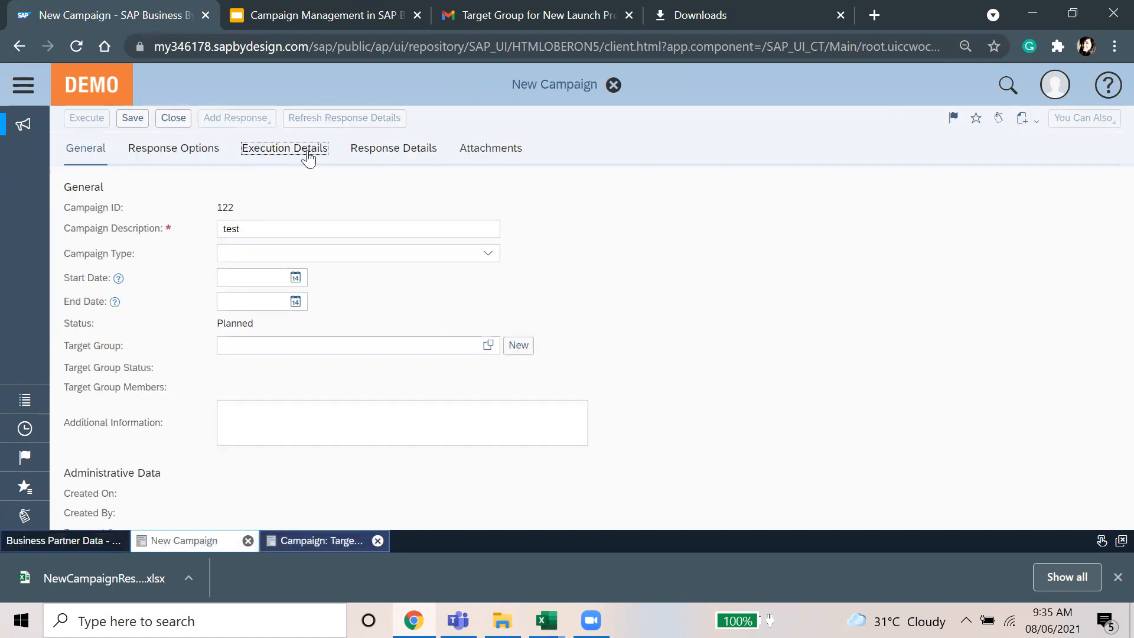
click(413, 154)
click(104, 162)
click(473, 252)
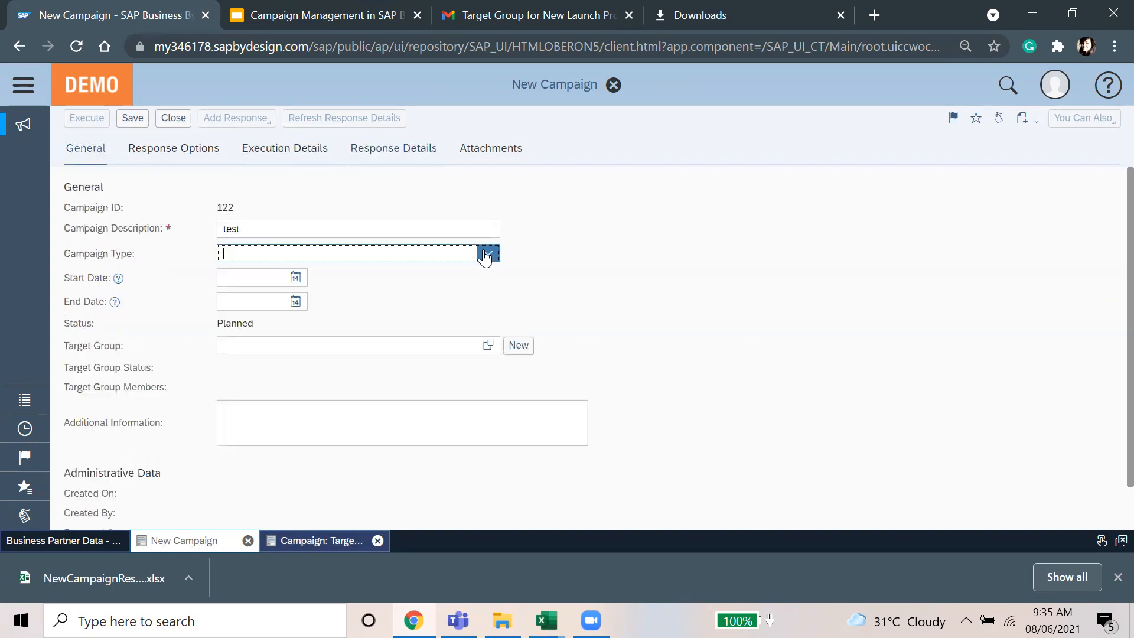
click(289, 273)
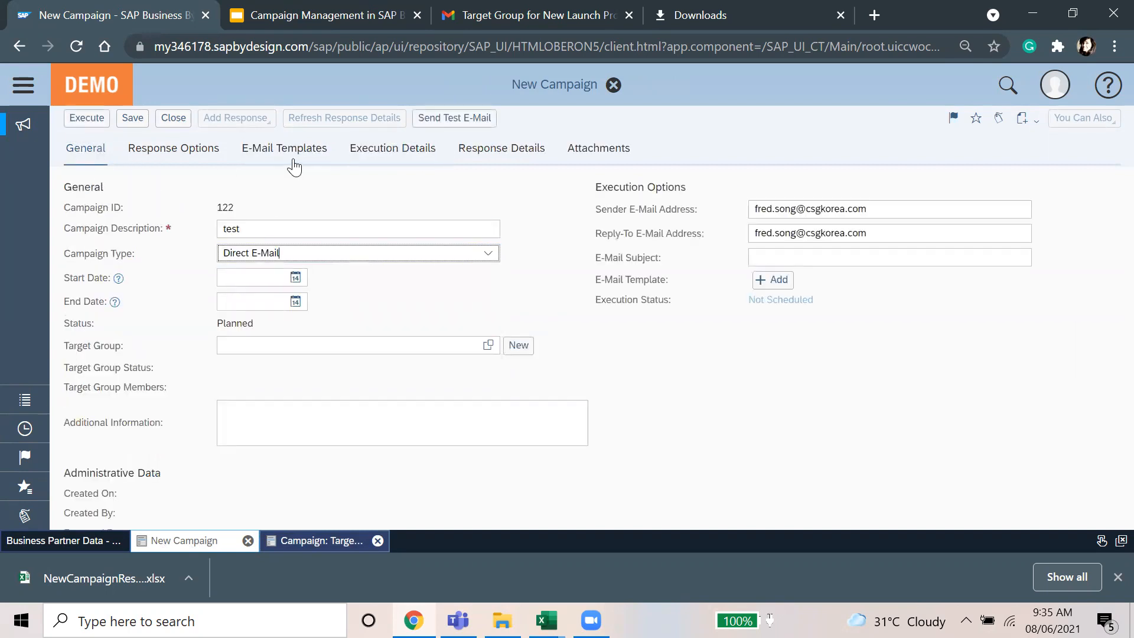
Step: Add an English e-mail template row plus two rows with blank languages
click(270, 157)
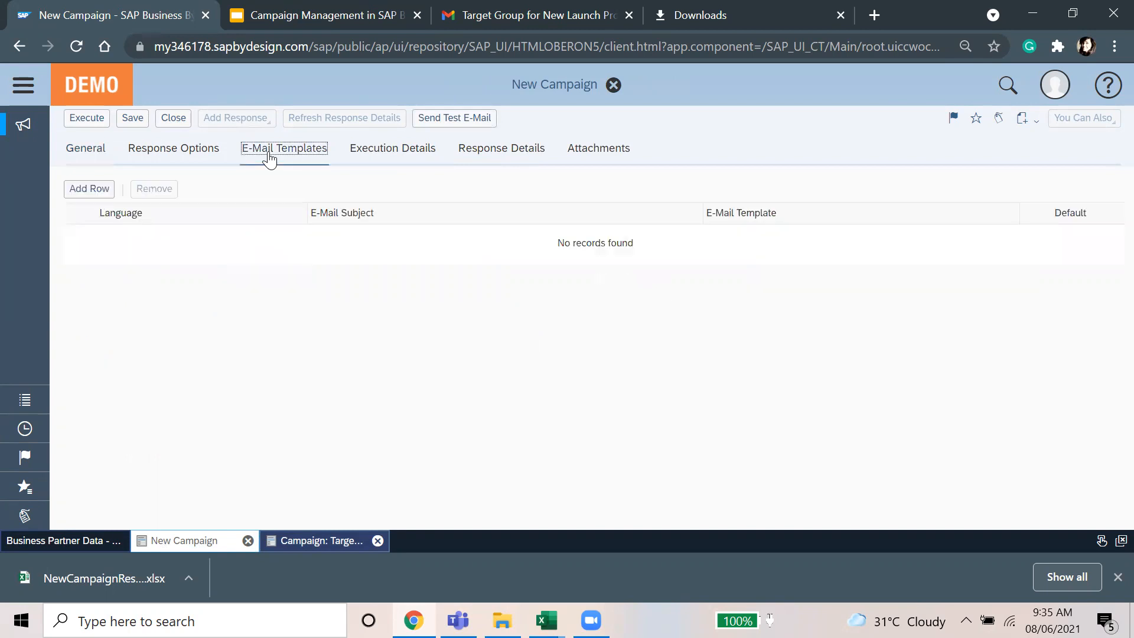
click(72, 189)
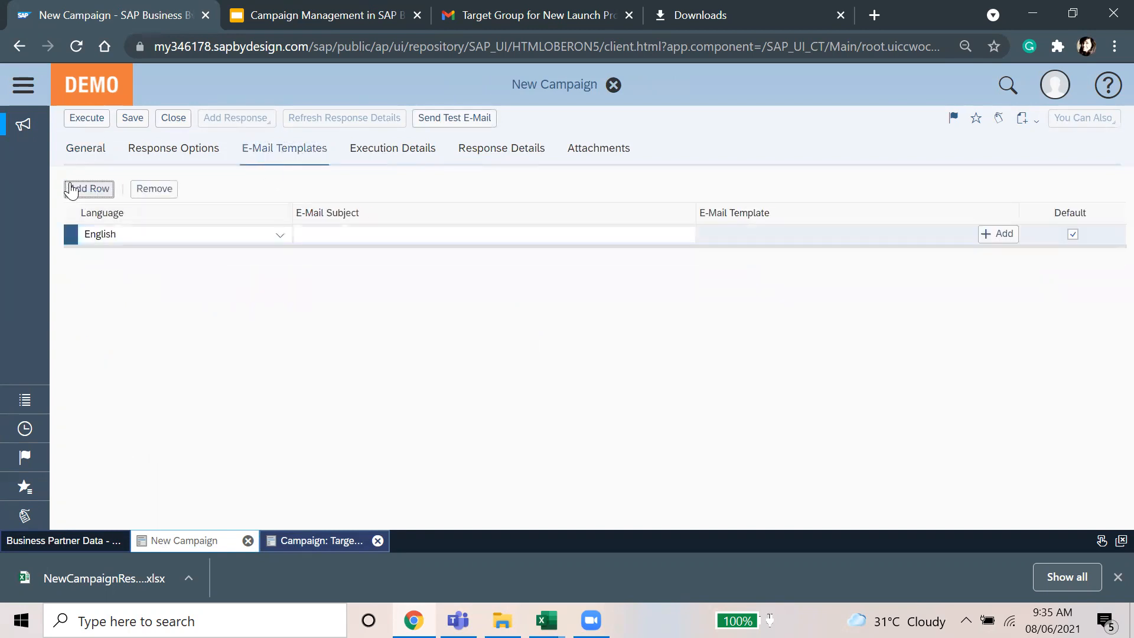
click(71, 189)
click(80, 188)
click(277, 263)
scroll(97, 464, down, 10)
scroll(112, 511, down, 3)
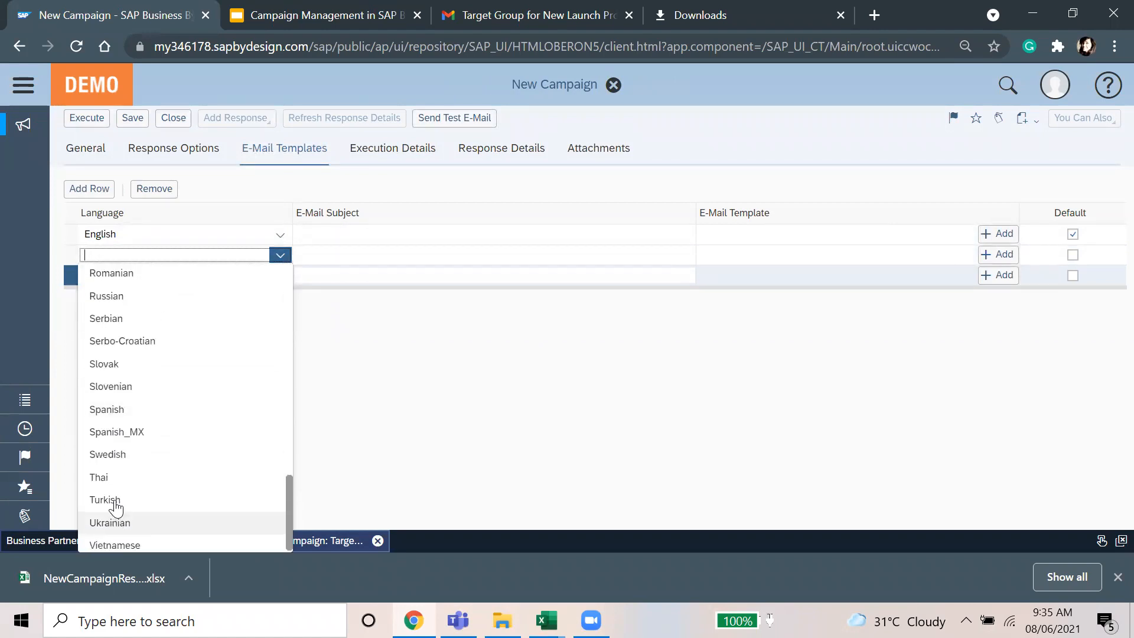
scroll(114, 509, up, 13)
click(406, 331)
click(171, 250)
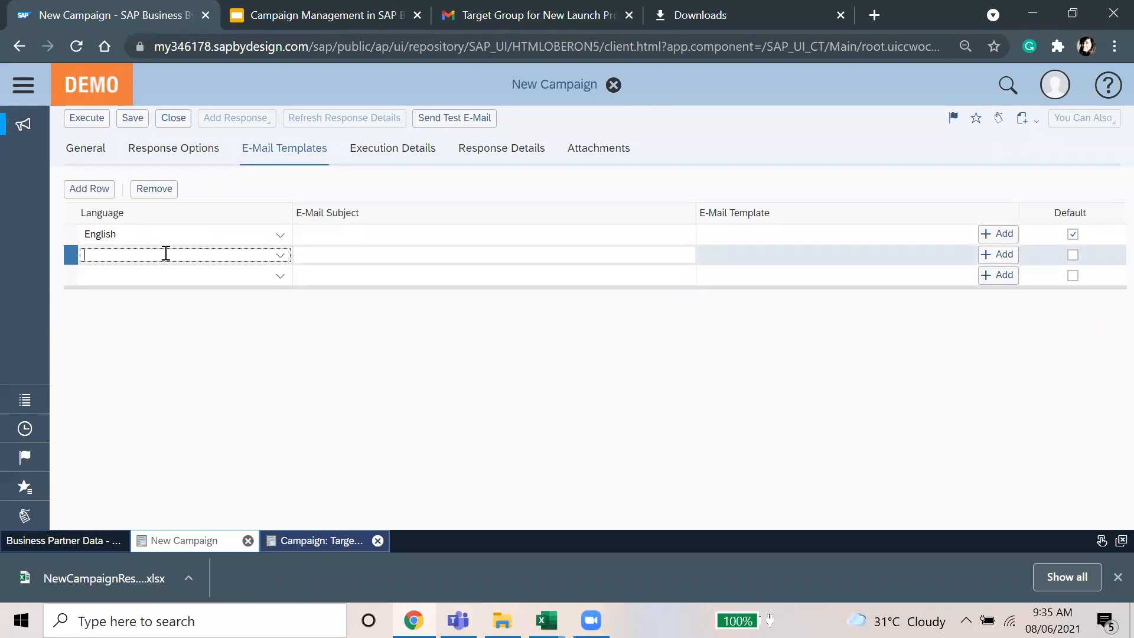
click(306, 13)
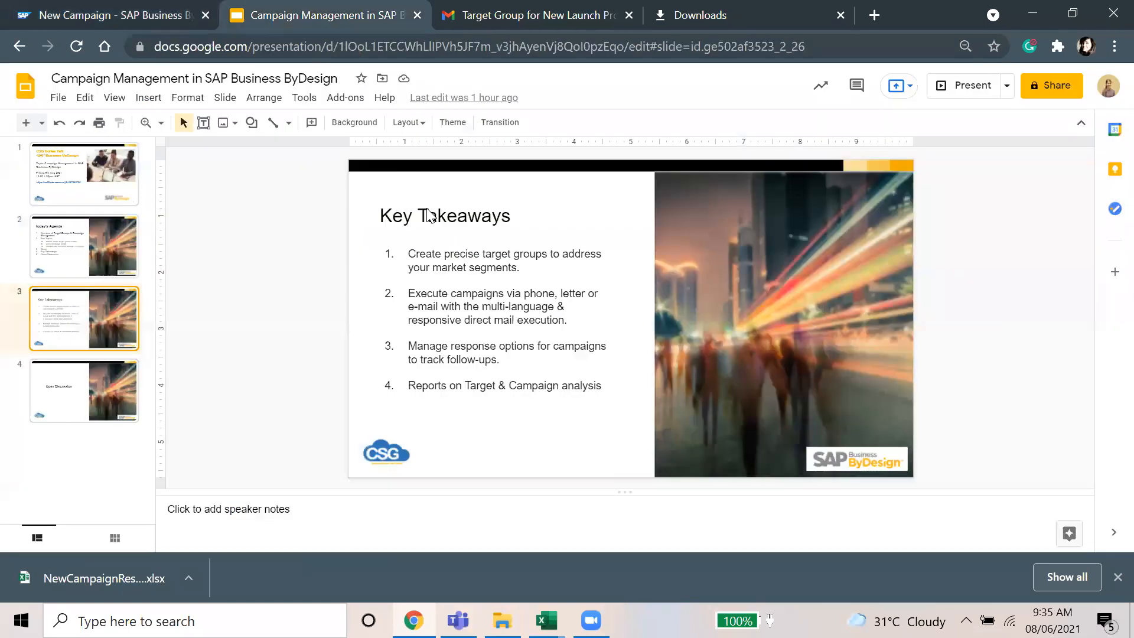
Step: Present the deck from Key Takeaways to the Open Discussion slide, then end the slideshow
click(550, 286)
click(964, 86)
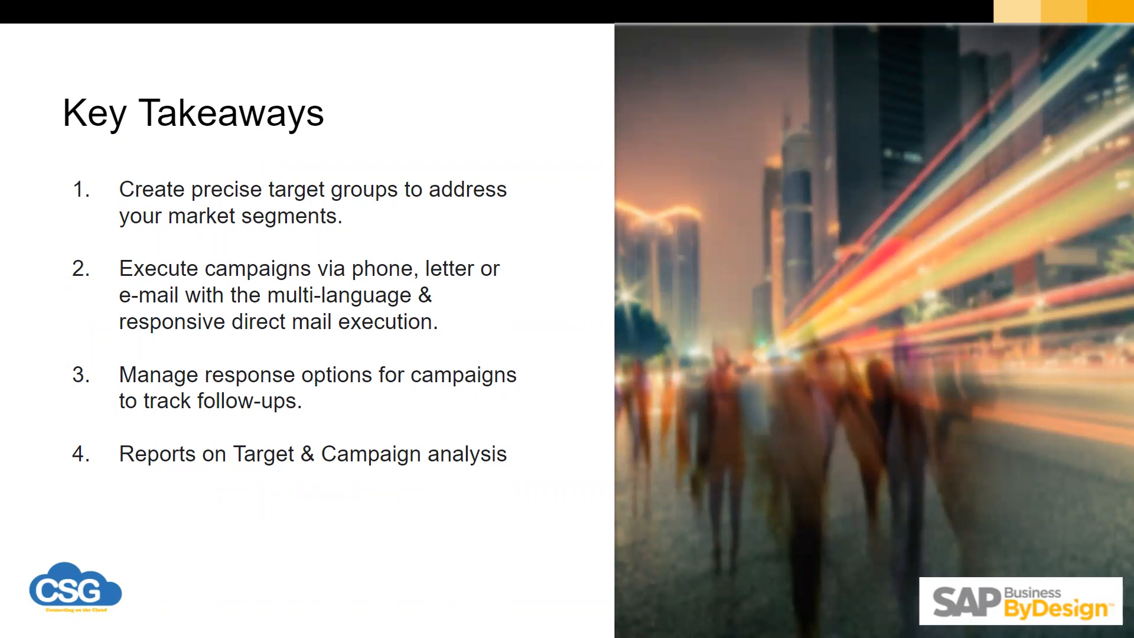
key(Escape)
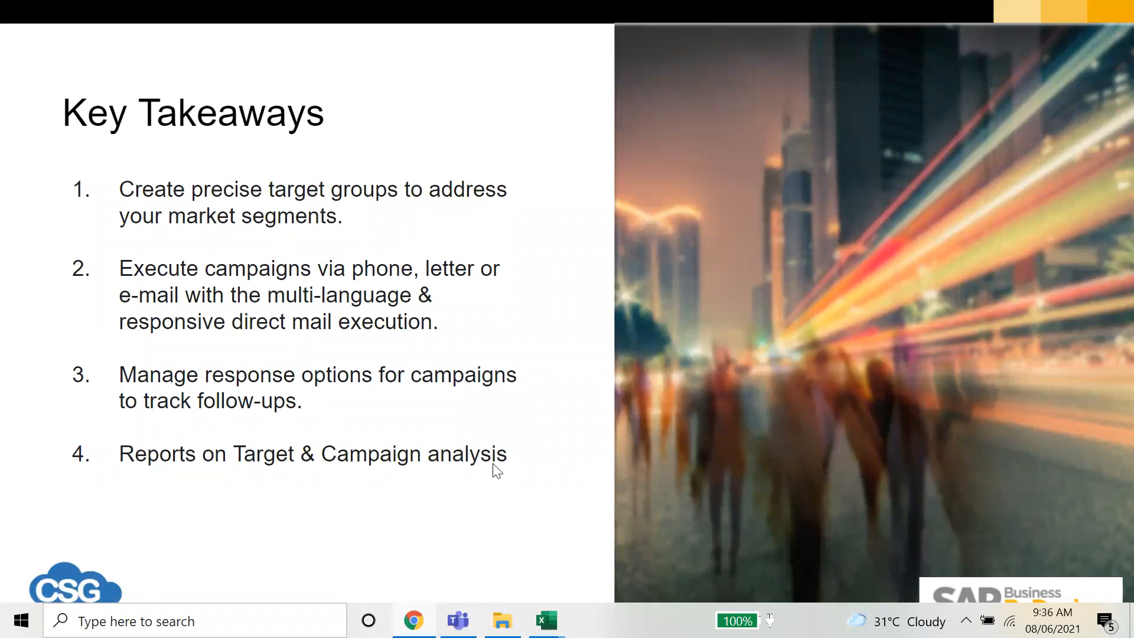
click(976, 336)
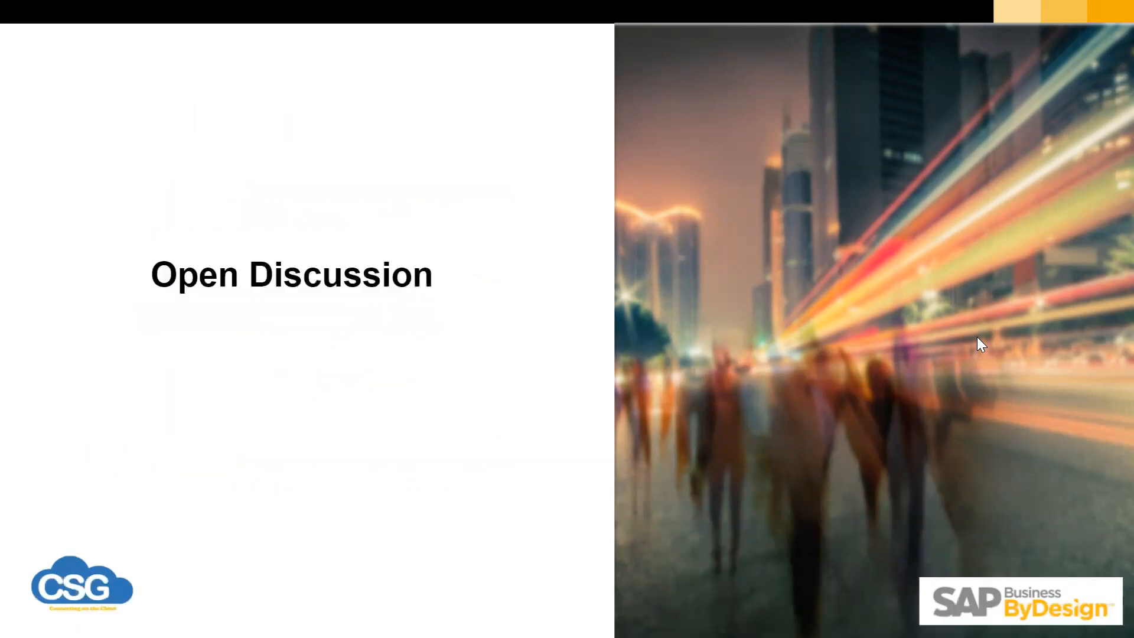
key(Escape)
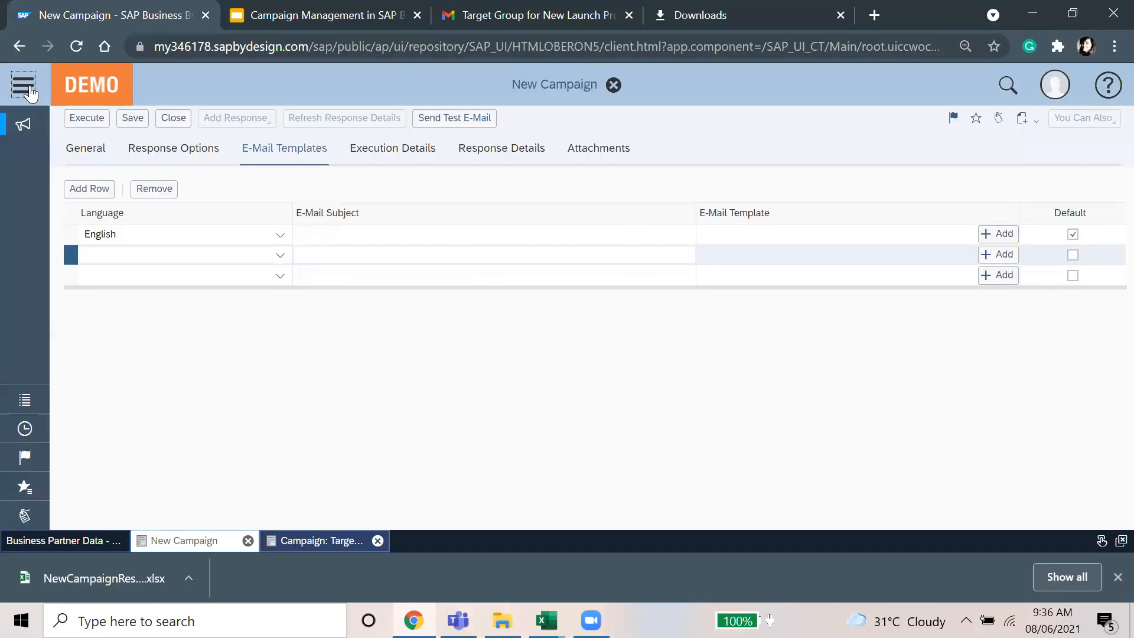
Step: Open the Campaign Analysis report from the Marketing > Reports list
click(23, 85)
mouse_move(45, 123)
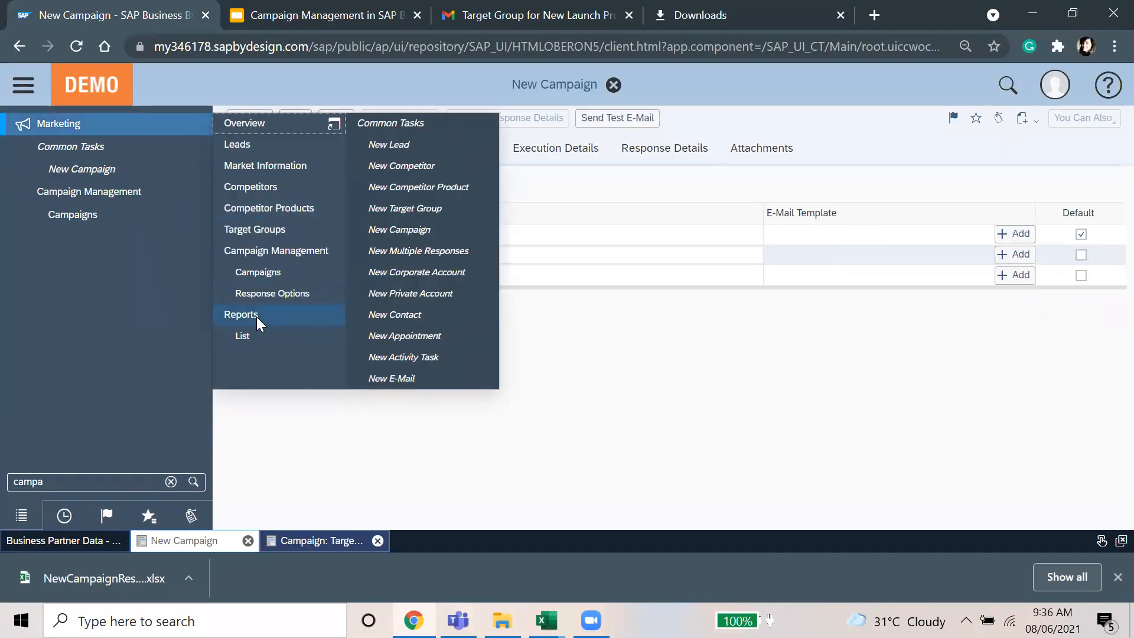
click(243, 314)
click(22, 86)
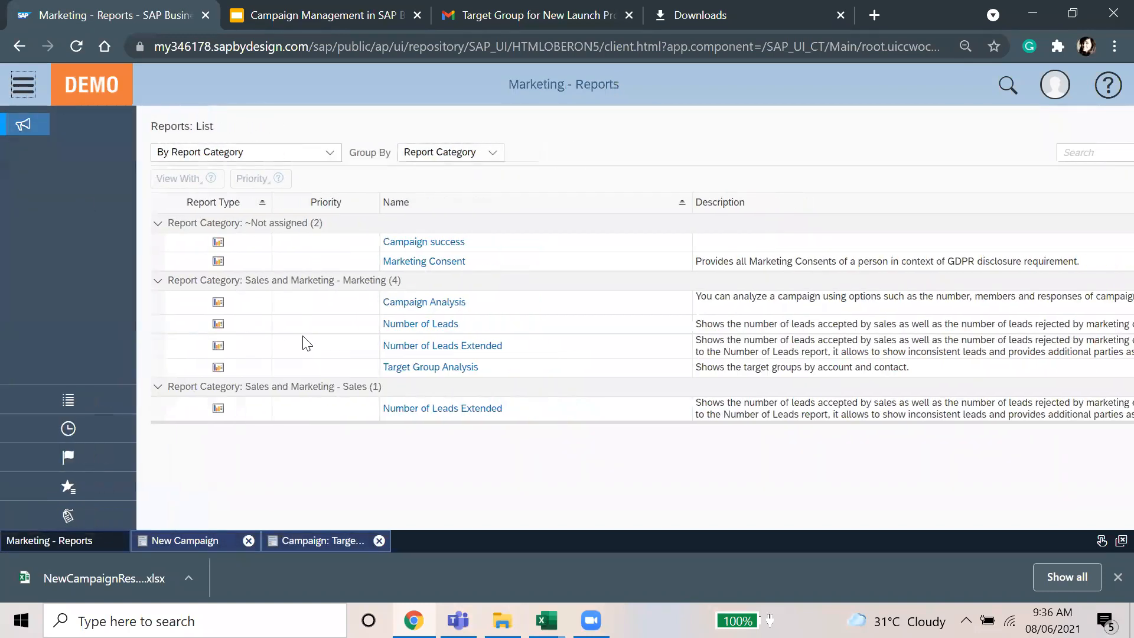
click(495, 303)
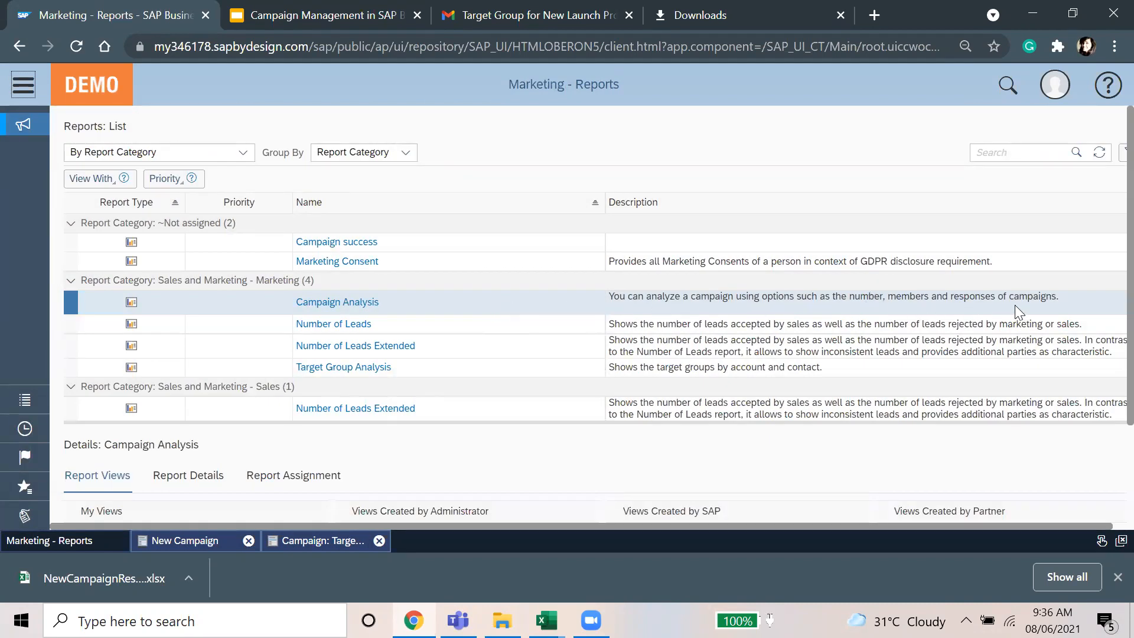
click(349, 301)
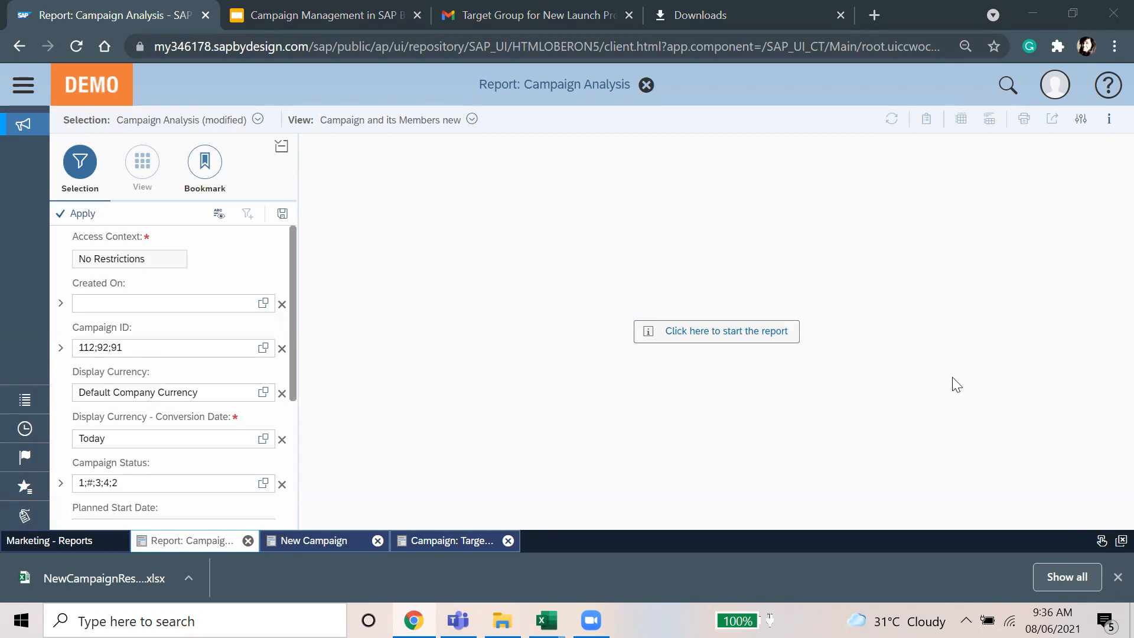
Step: Run Campaign Analysis and browse member accounts and contacted counts for campaigns 112 and test
click(684, 332)
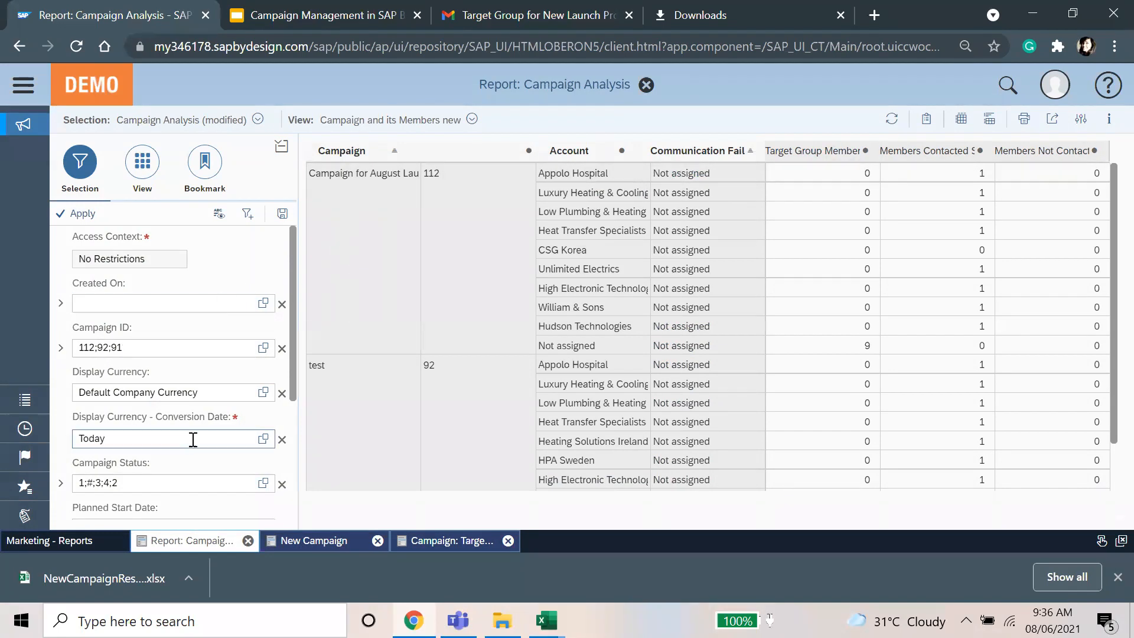
scroll(193, 438, down, 5)
scroll(204, 449, up, 5)
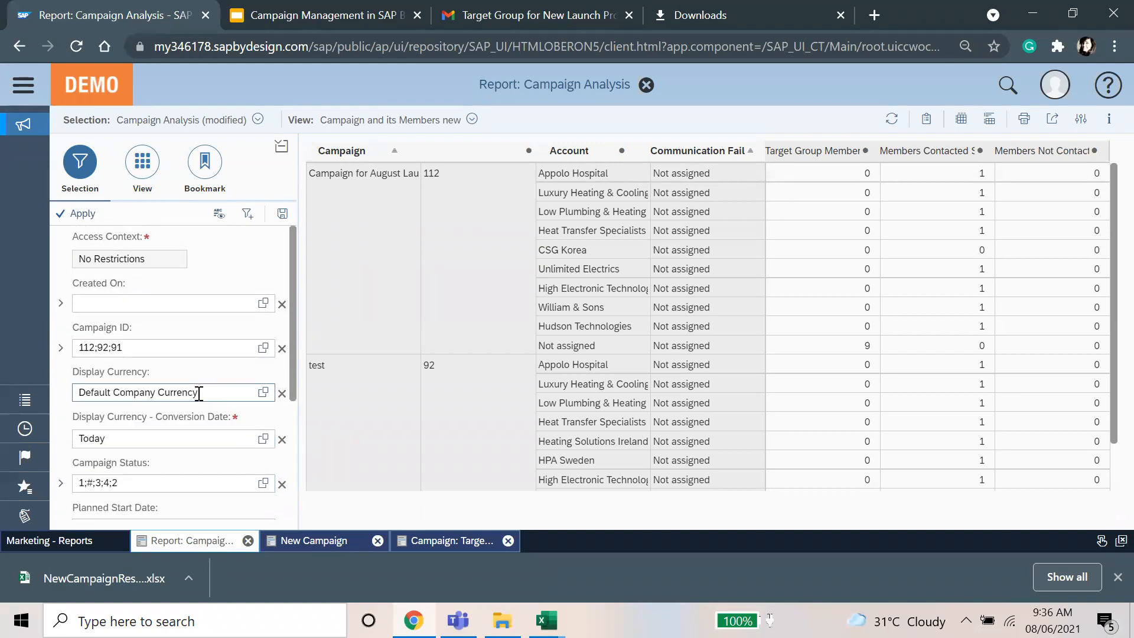
scroll(199, 393, down, 5)
scroll(341, 313, down, 3)
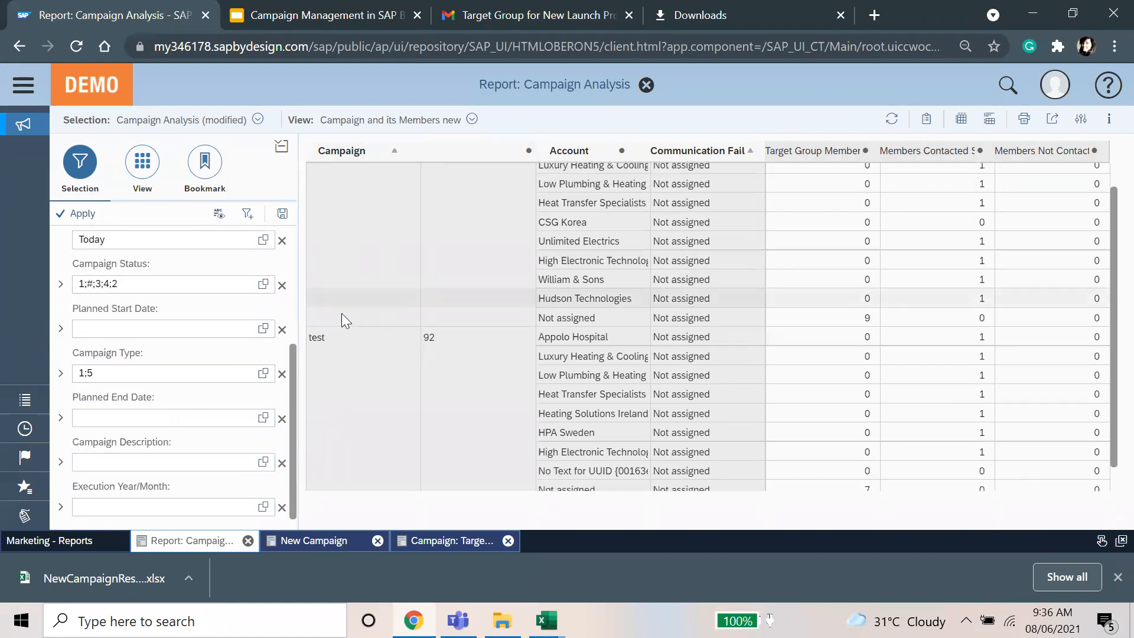
scroll(368, 370, up, 3)
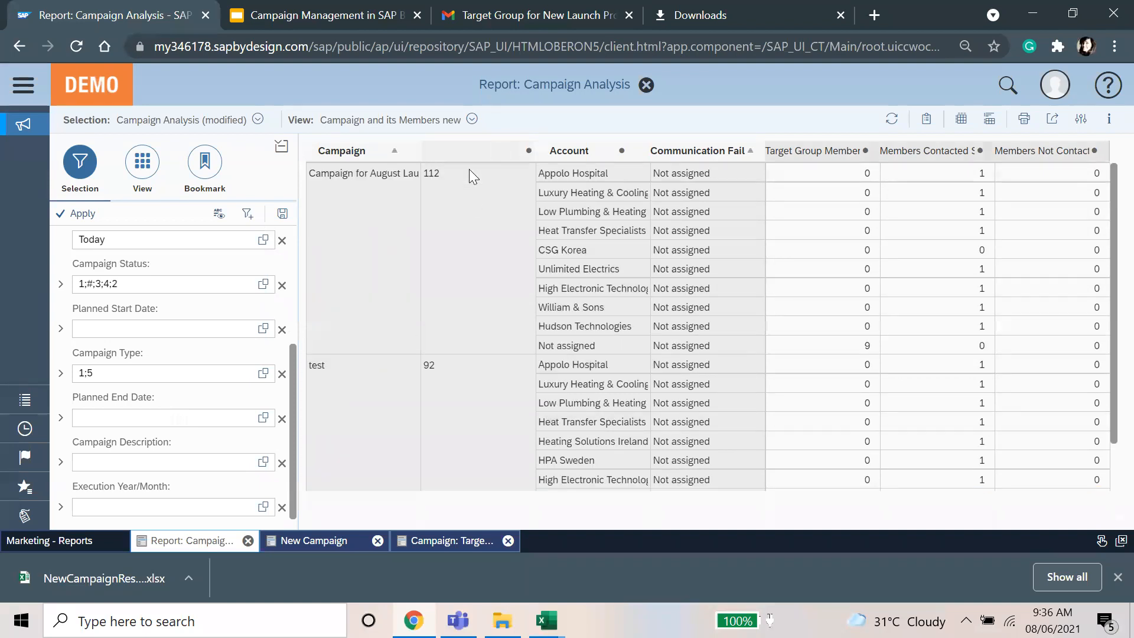
click(152, 421)
click(569, 151)
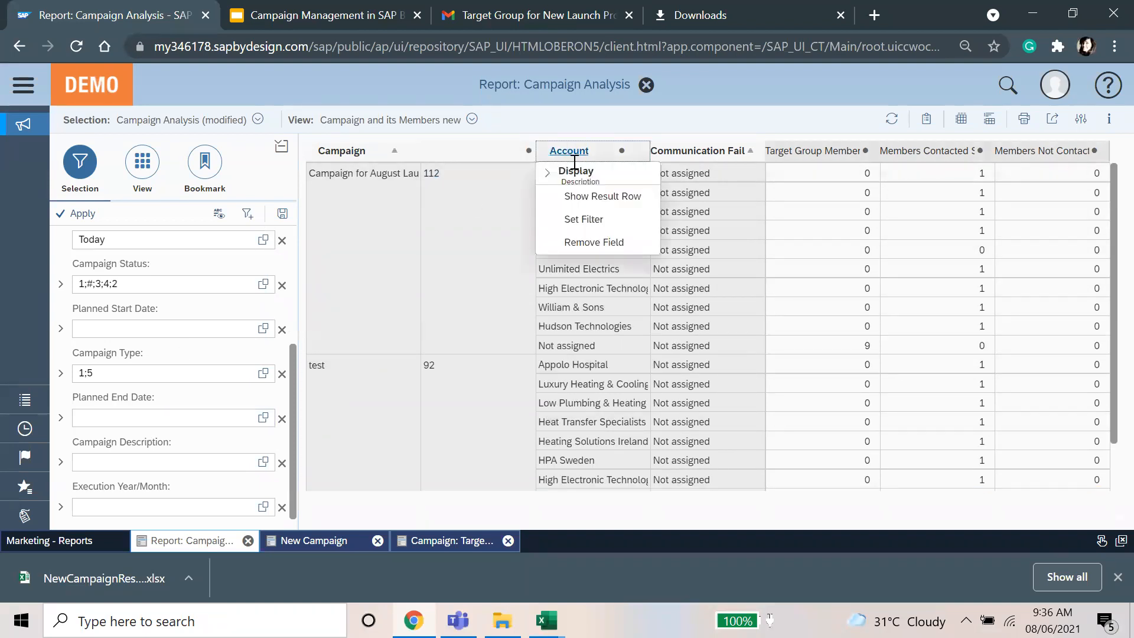
Step: Filter the Account column to CP20001 CSG Korea only and refresh the report
click(567, 214)
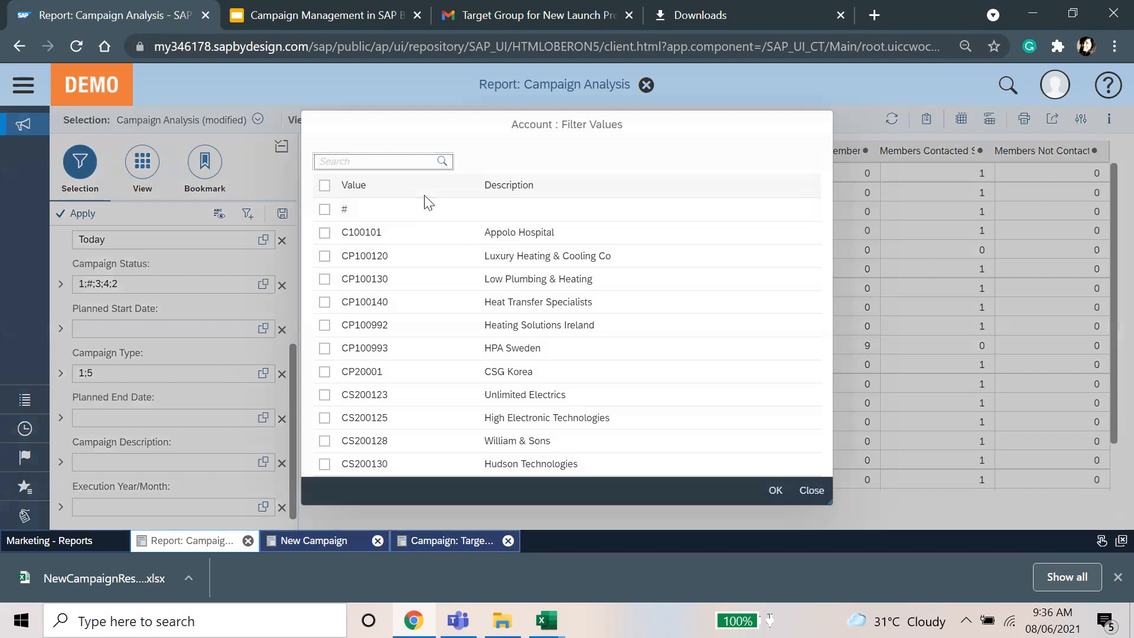
click(446, 378)
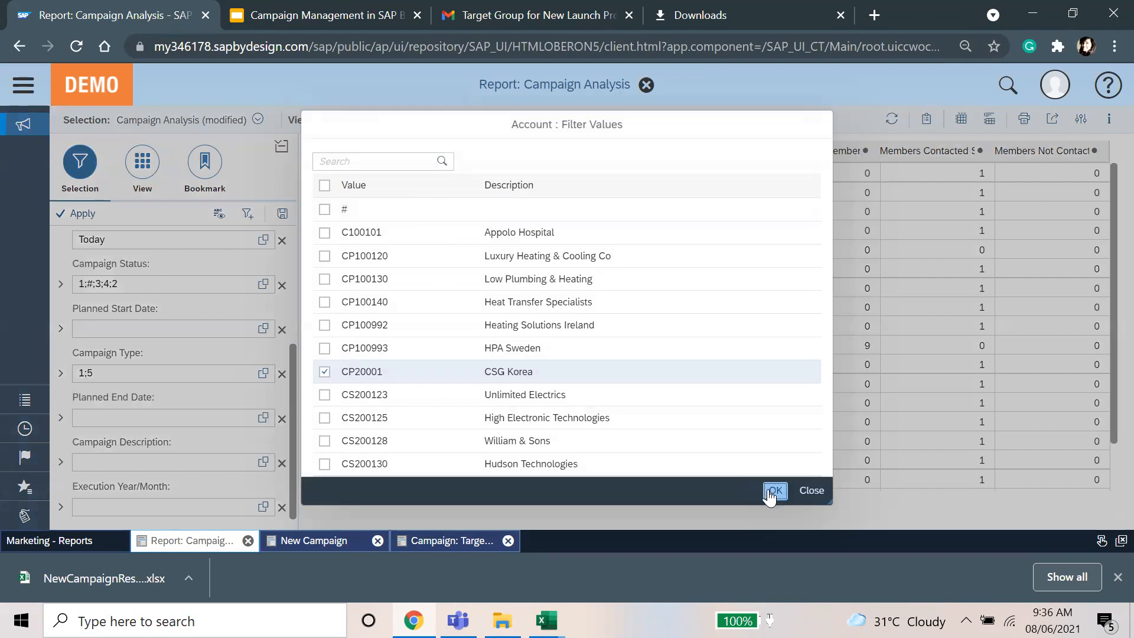
click(775, 491)
click(88, 215)
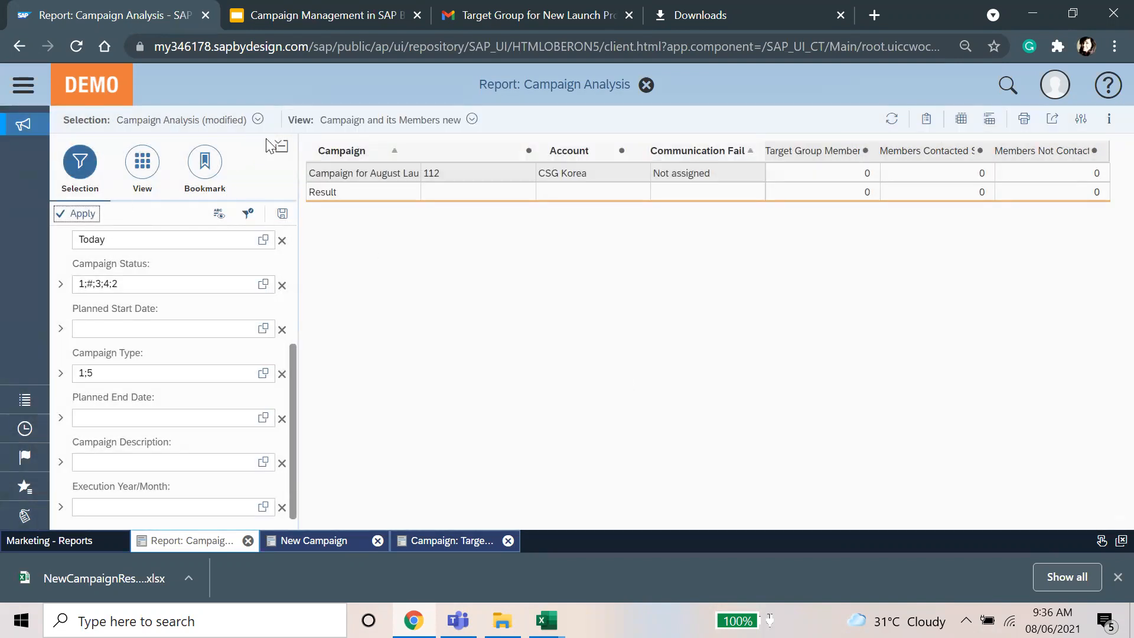
click(564, 150)
click(583, 220)
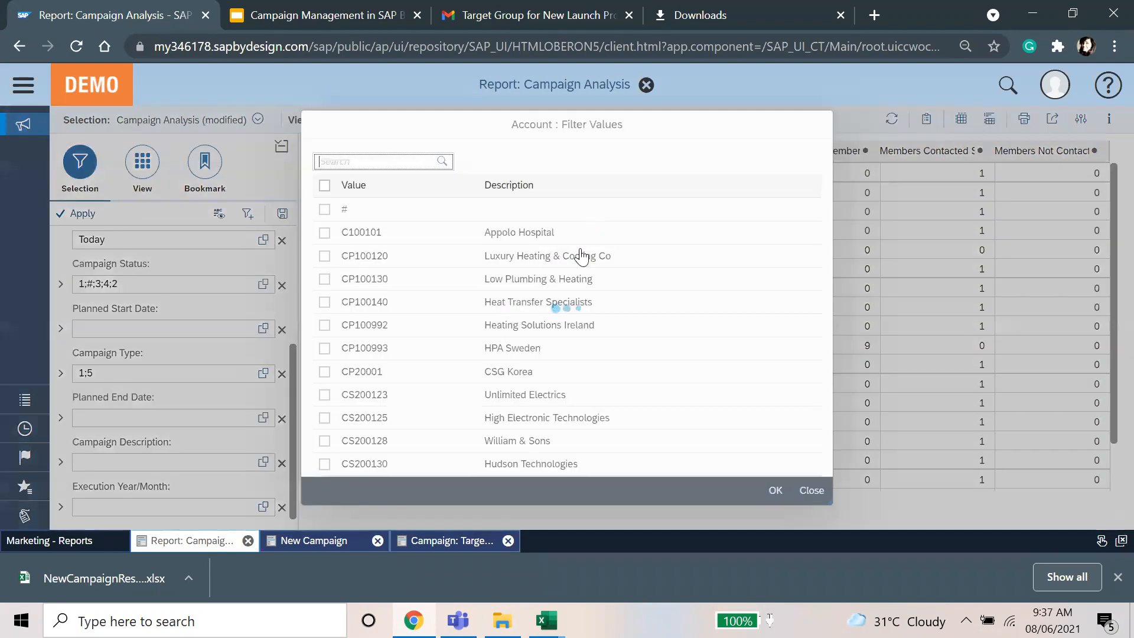
click(490, 373)
click(774, 491)
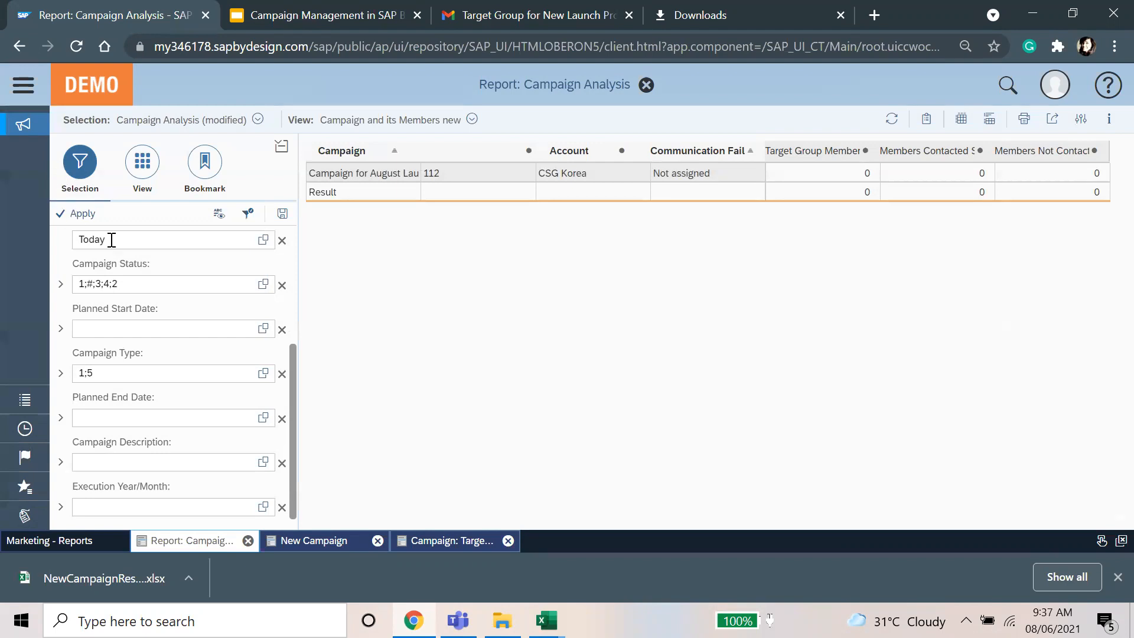
Step: Reset the Account filter to all values so both campaigns show every account
click(280, 145)
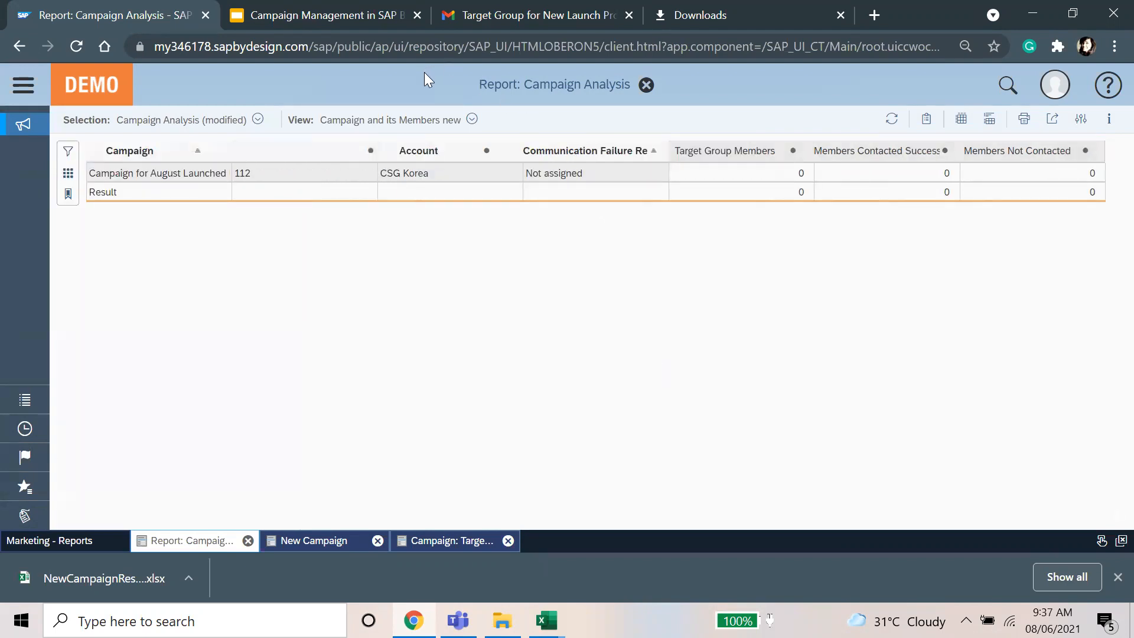
click(67, 155)
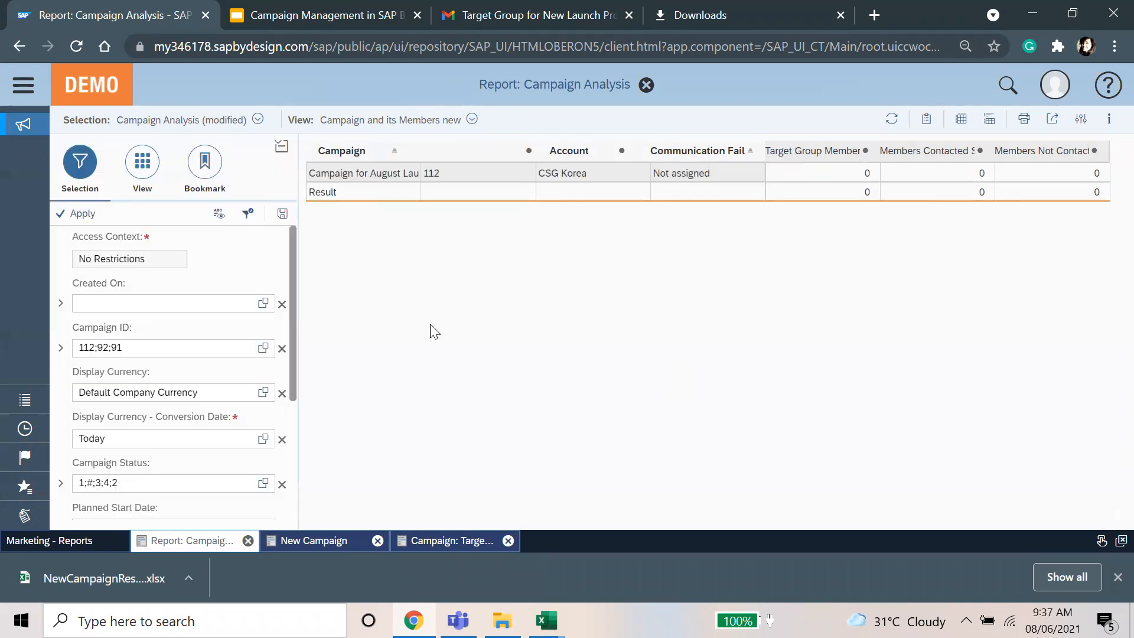
click(374, 152)
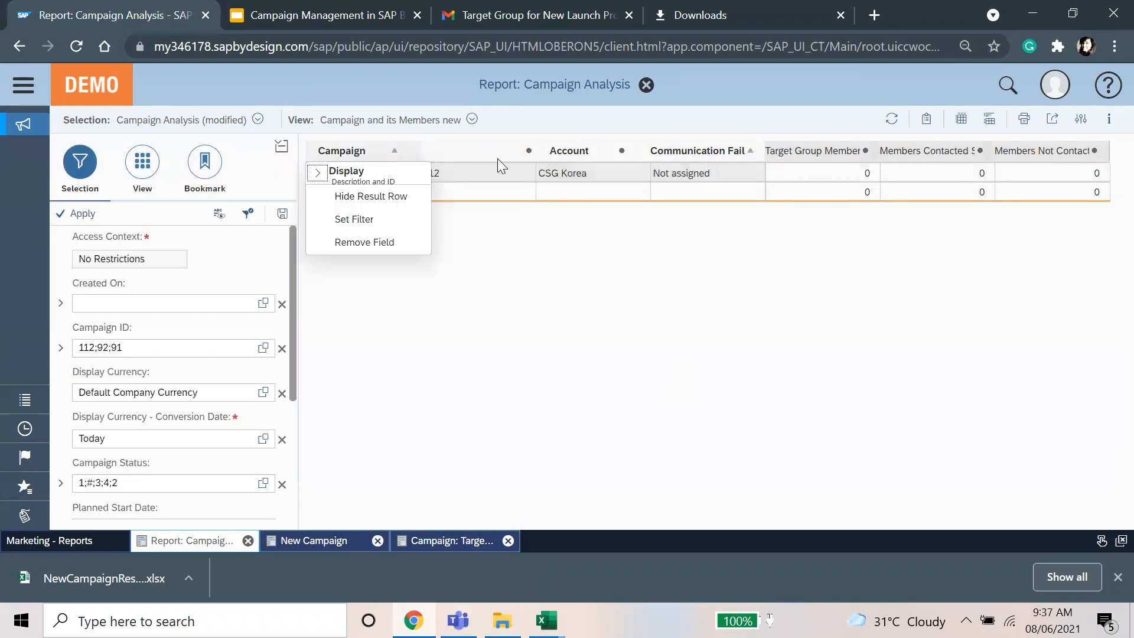
click(554, 152)
click(582, 219)
click(325, 185)
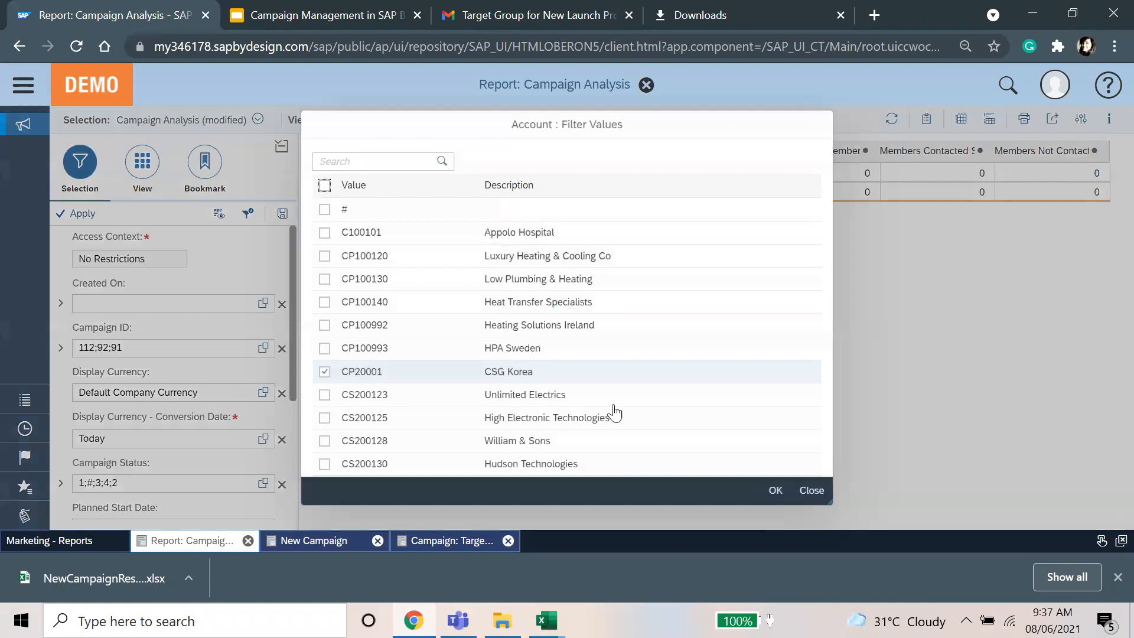
click(775, 490)
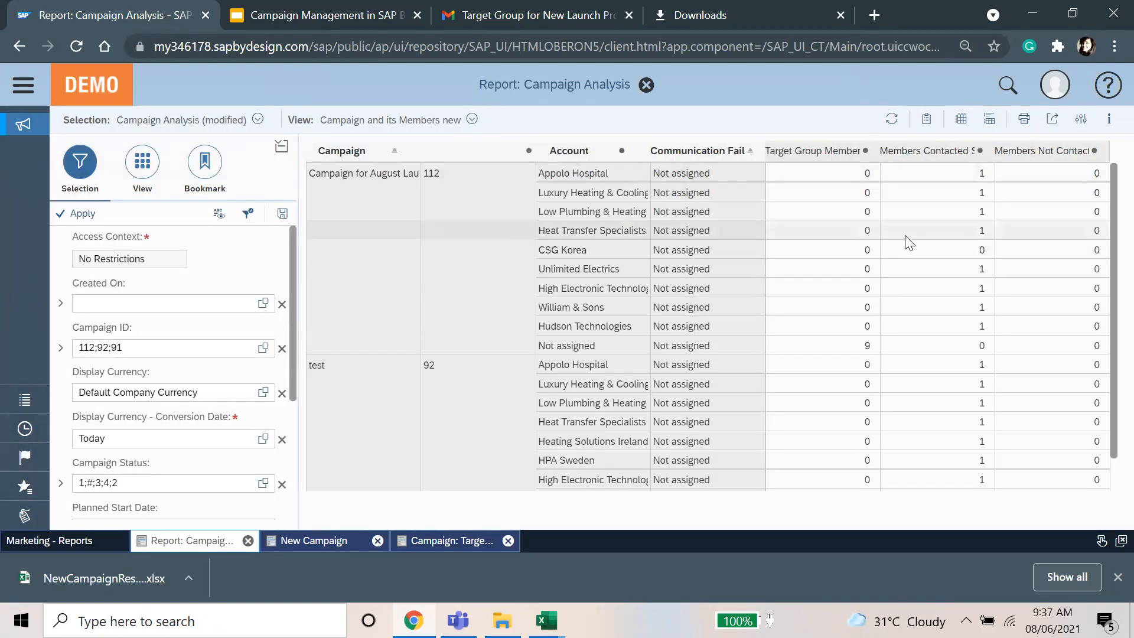
scroll(667, 280, down, 2)
scroll(555, 290, up, 2)
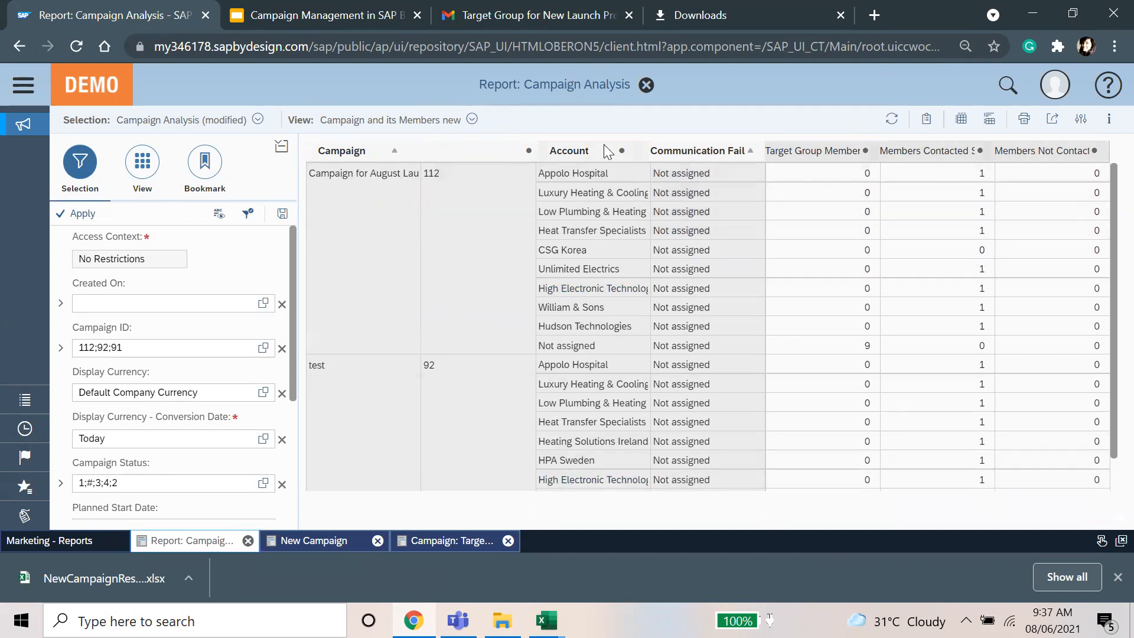
double_click(565, 88)
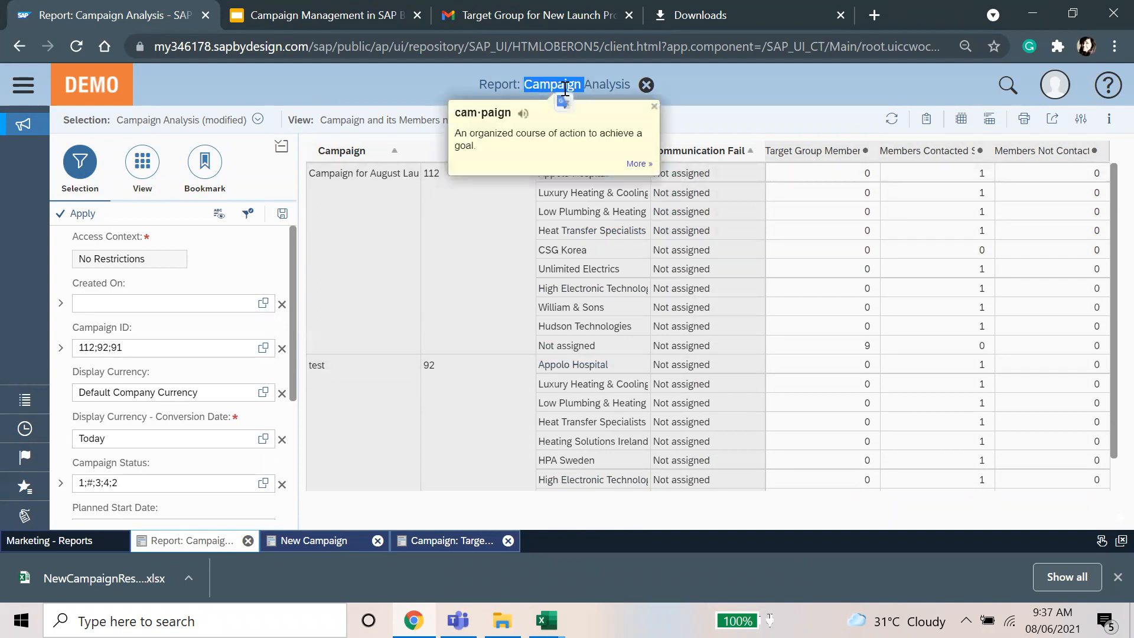
click(445, 302)
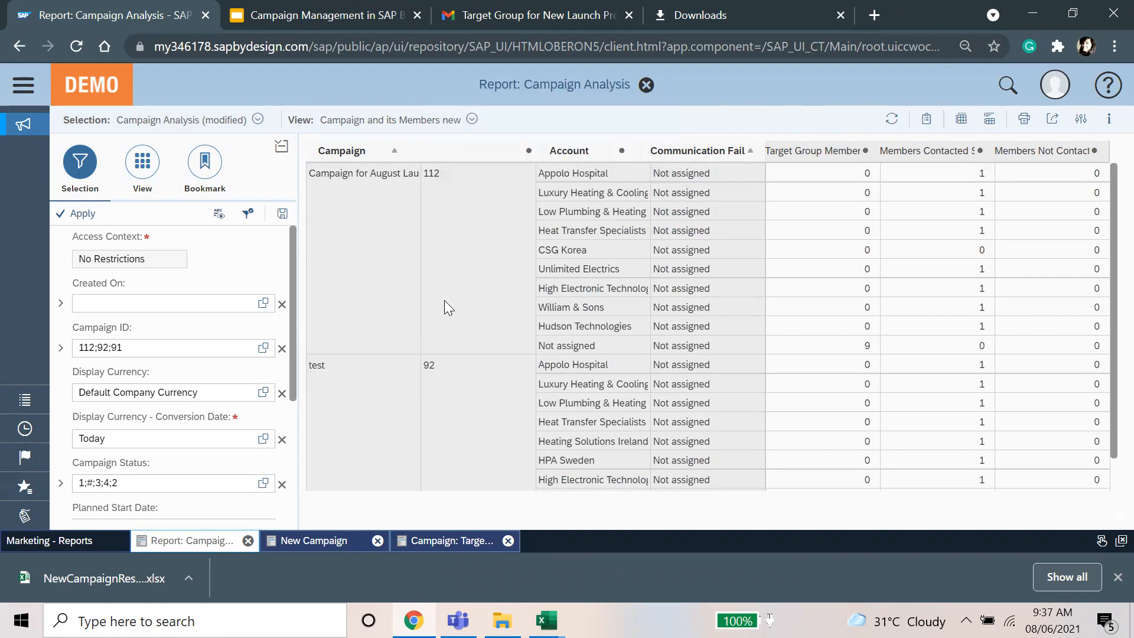
Step: Open the Target Group Analysis report from Marketing Reports and run it
click(70, 541)
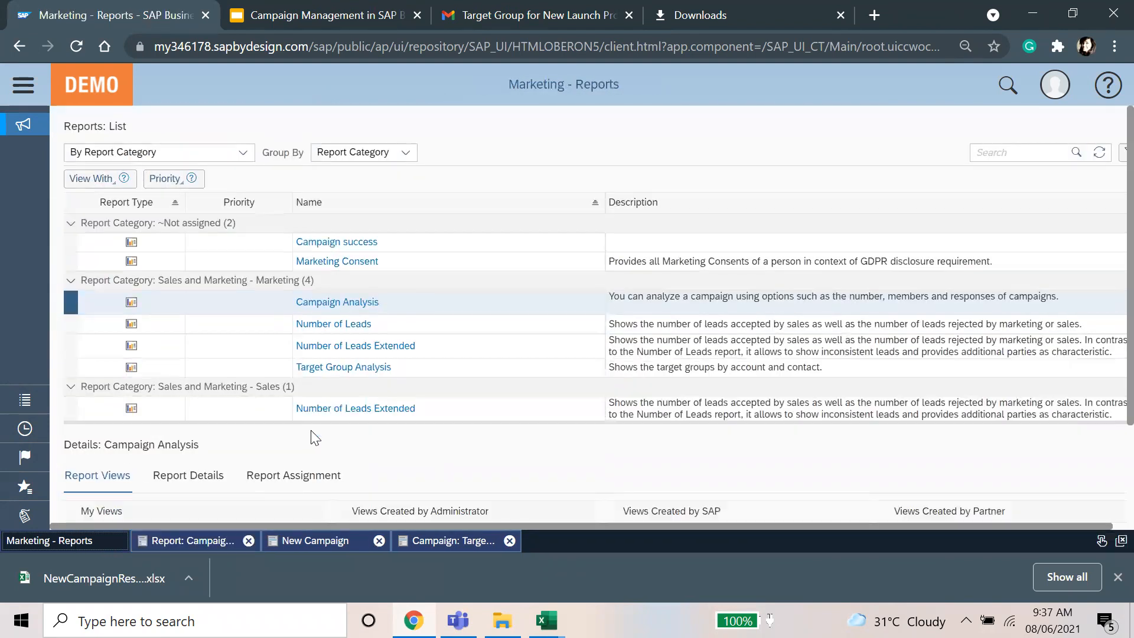
click(357, 368)
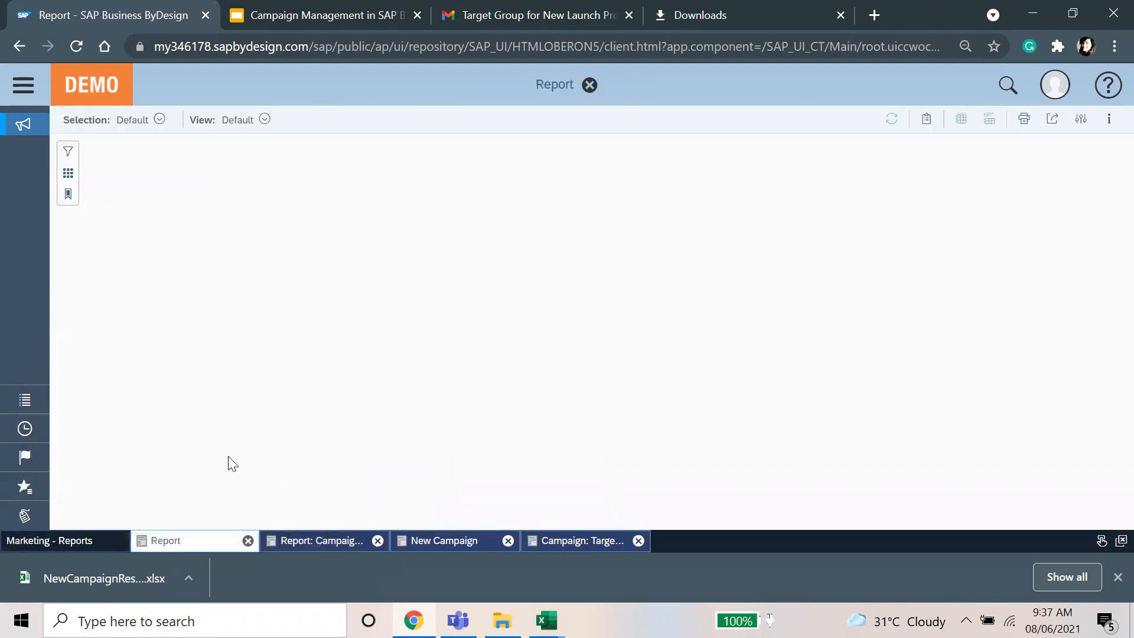
click(62, 539)
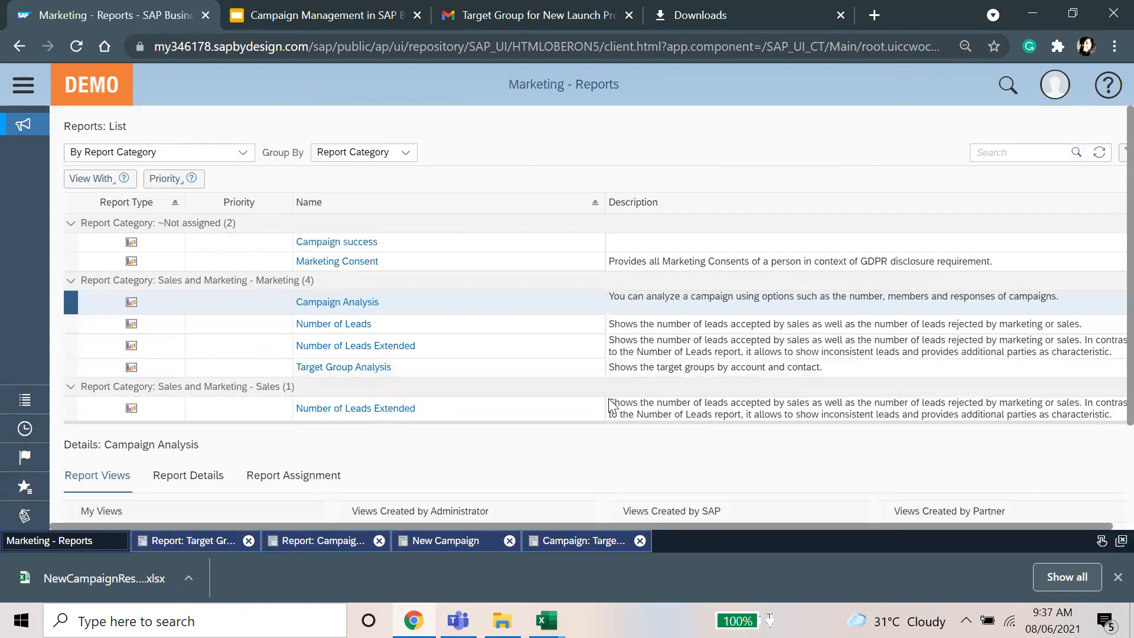
click(192, 540)
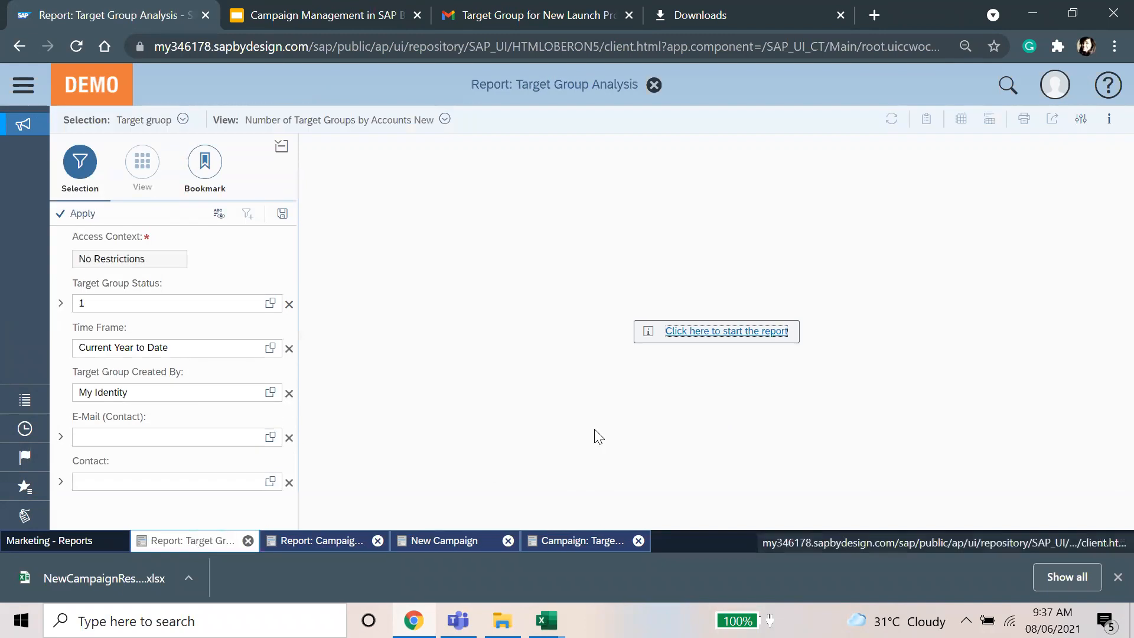
click(709, 329)
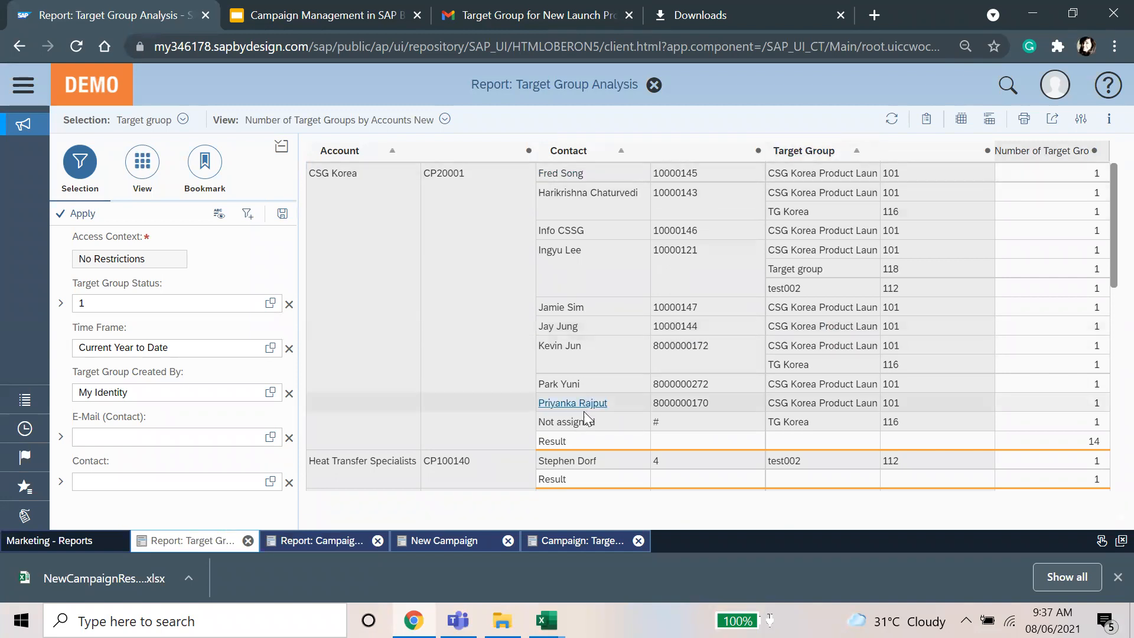
Step: Browse the CSG Korea contacts across target groups (result 14) and review the export options
scroll(622, 379, down, 5)
scroll(623, 380, up, 2)
scroll(622, 379, up, 4)
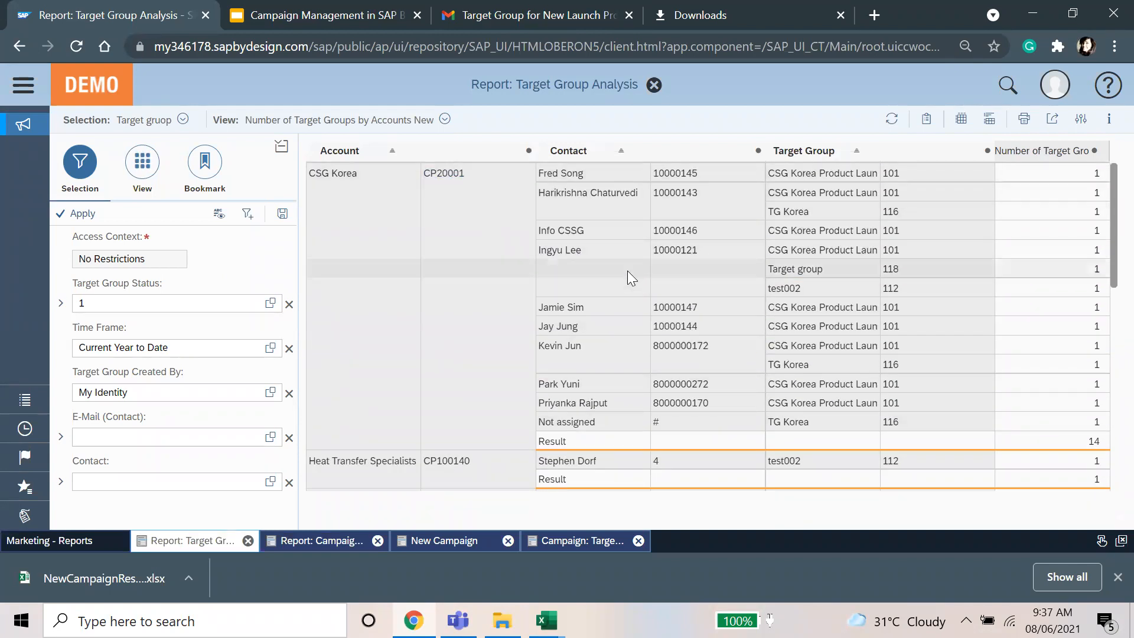
scroll(627, 270, down, 4)
scroll(627, 270, down, 5)
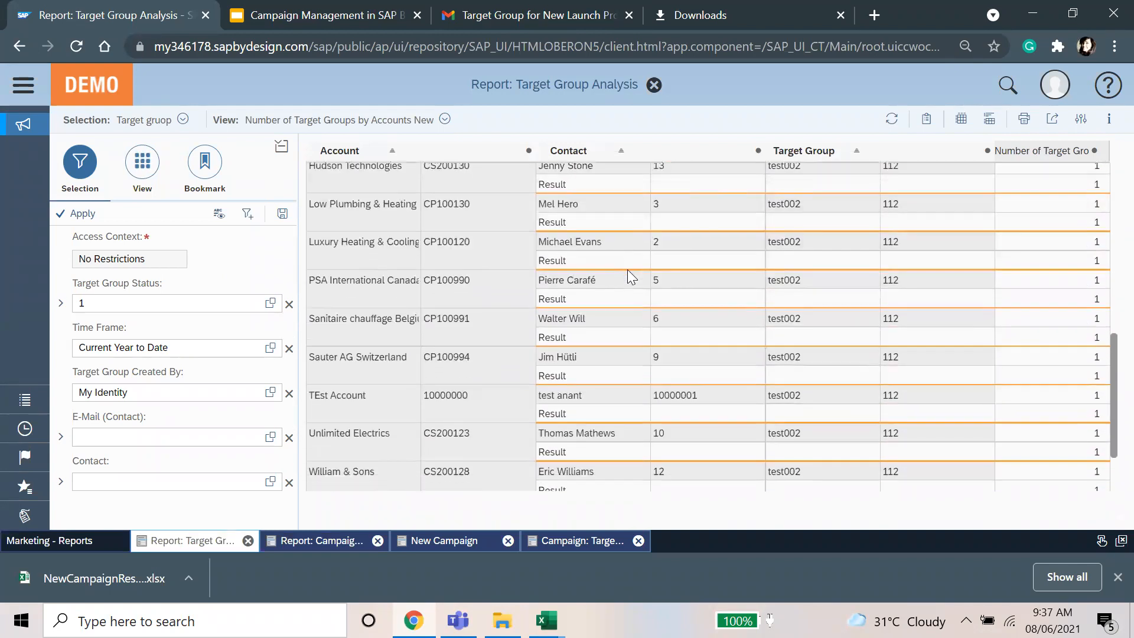
scroll(627, 269, up, 6)
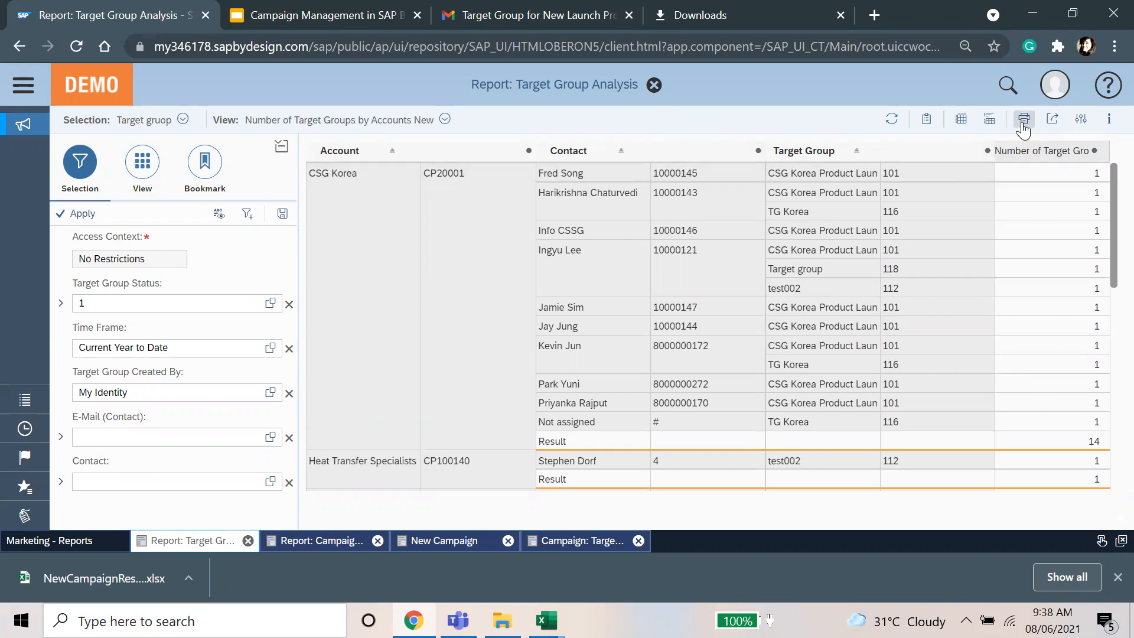
click(1056, 122)
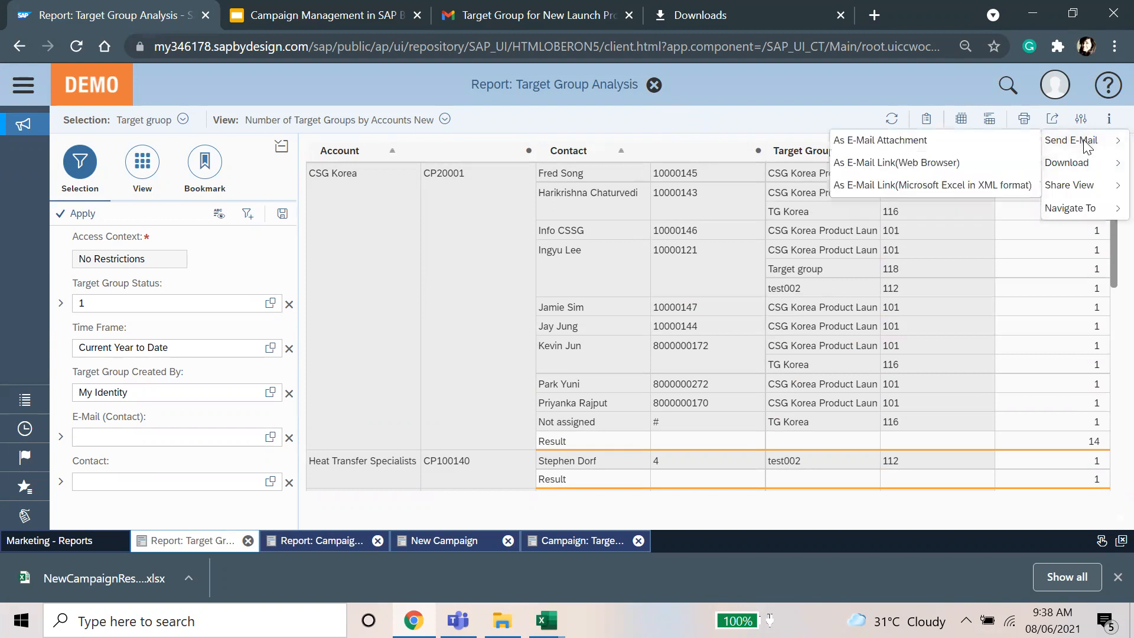
mouse_move(1089, 171)
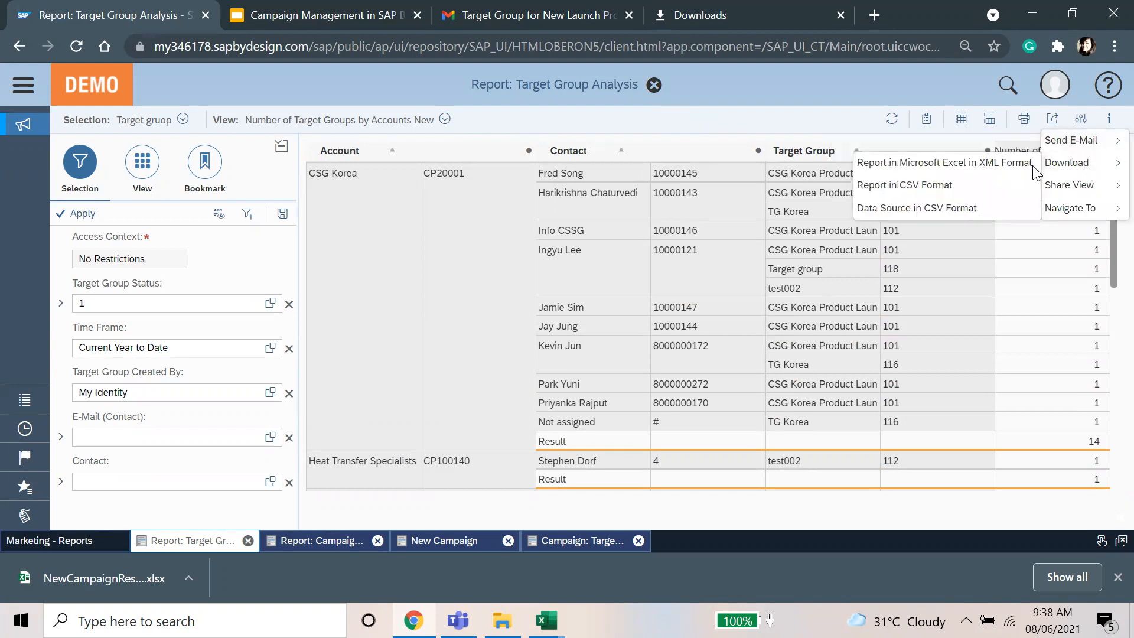
mouse_move(1046, 191)
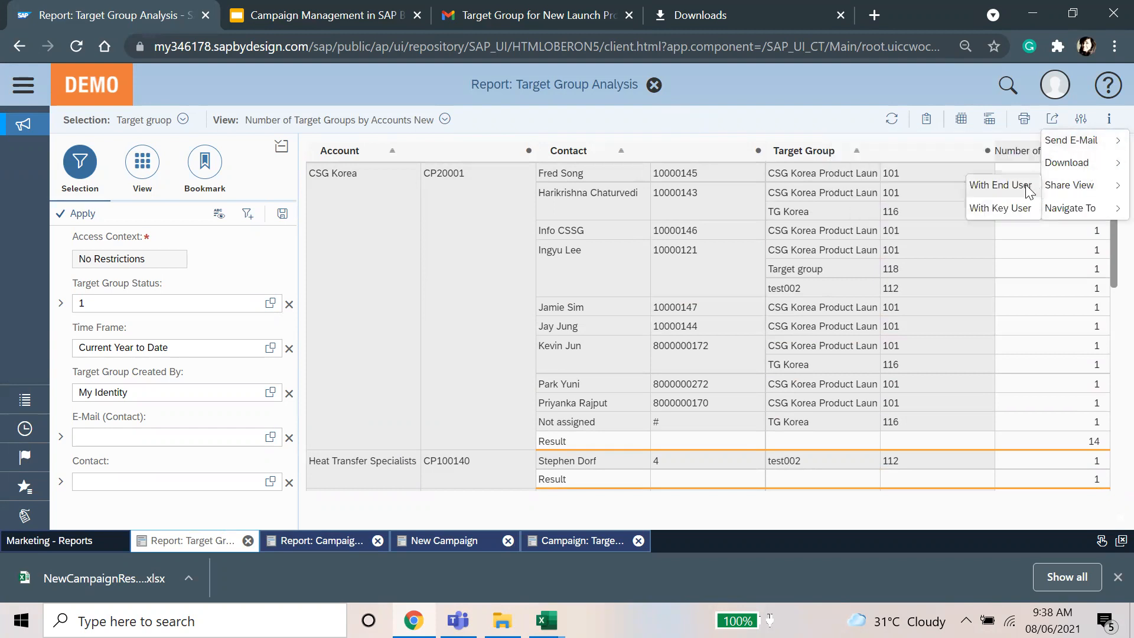
mouse_move(1064, 213)
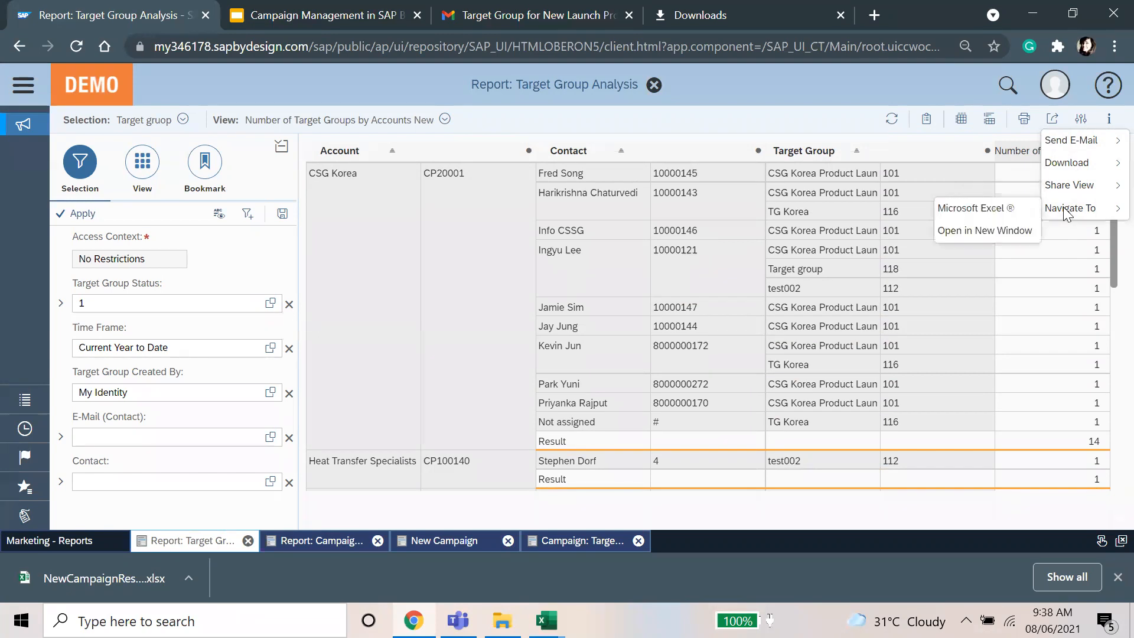
click(682, 83)
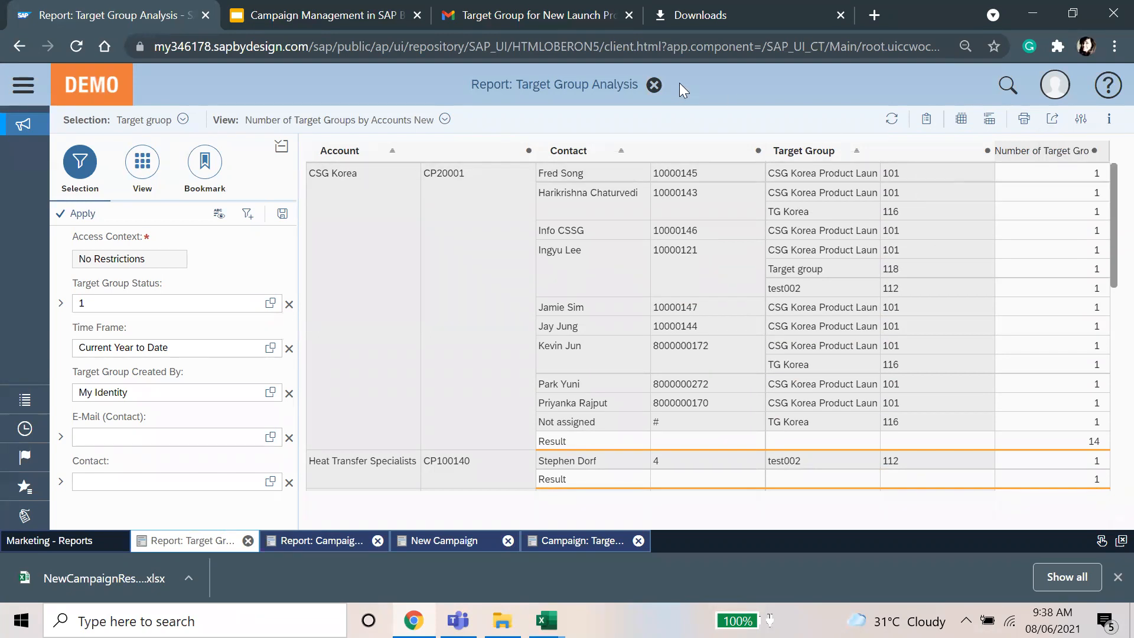
Step: Present the Open Discussion slide full screen in Google Slides
click(316, 10)
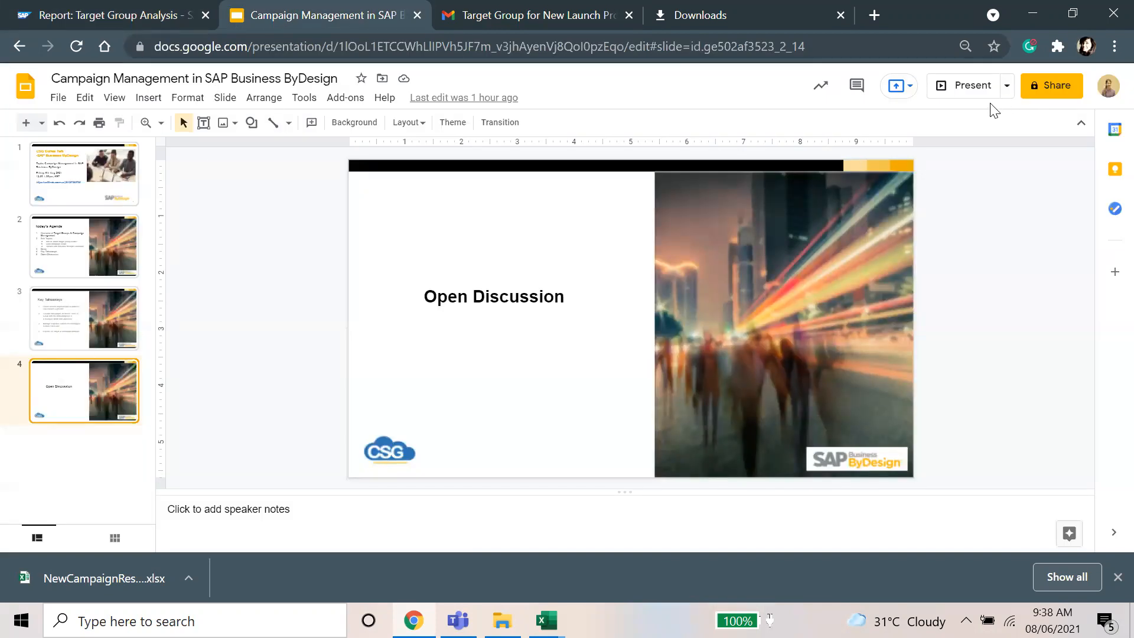
click(978, 88)
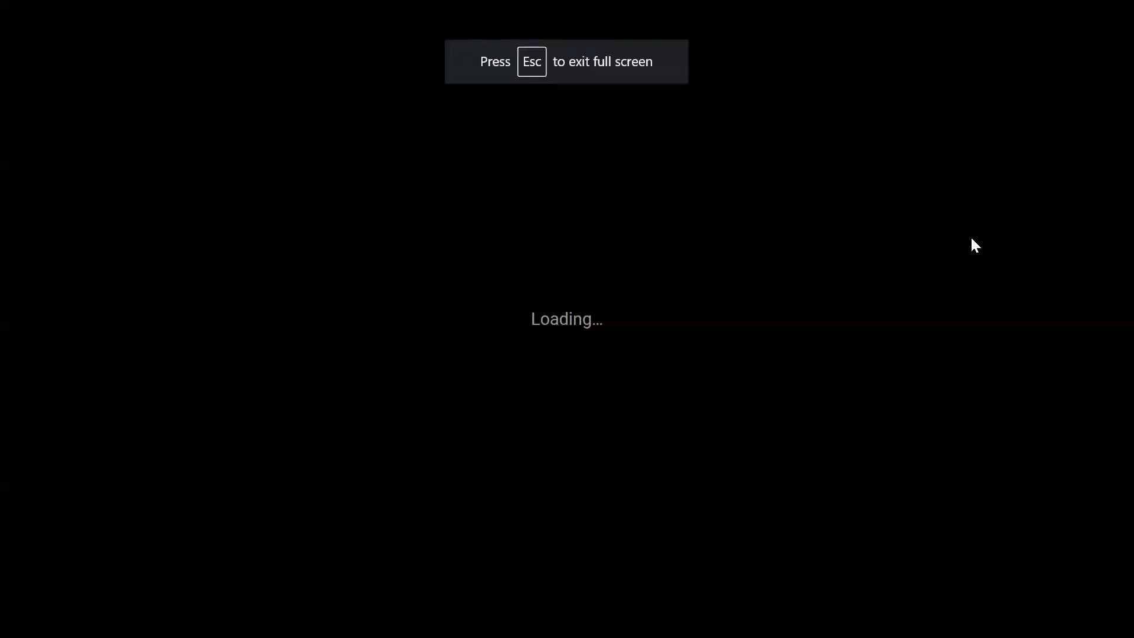
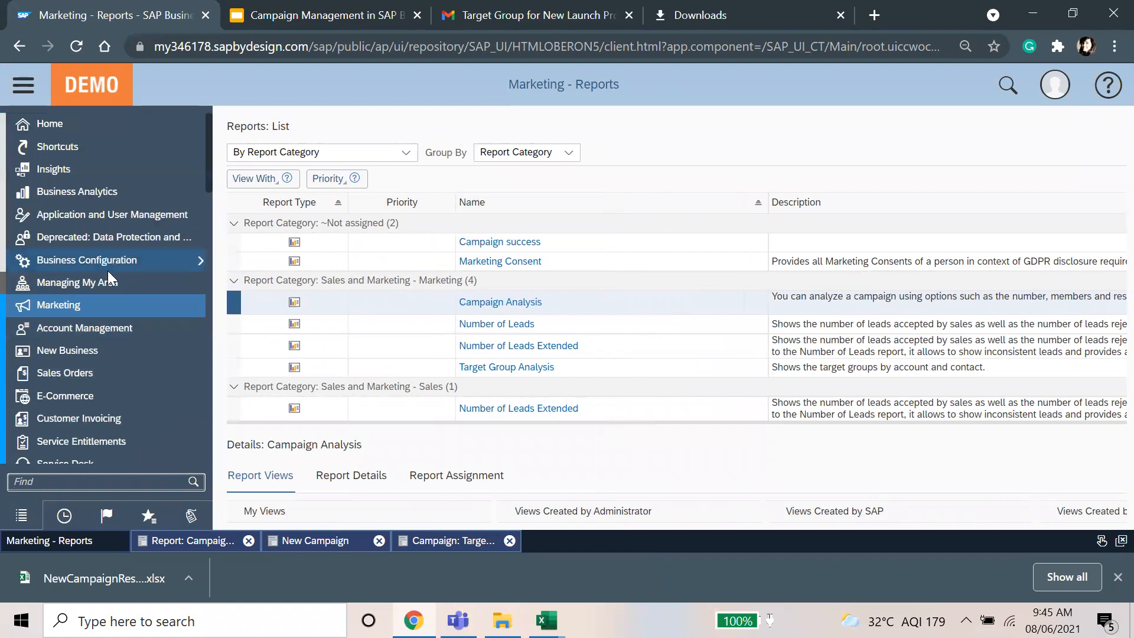
Step: Browse the Business Analytics options in the sidebar and go to the Business Users list
click(146, 189)
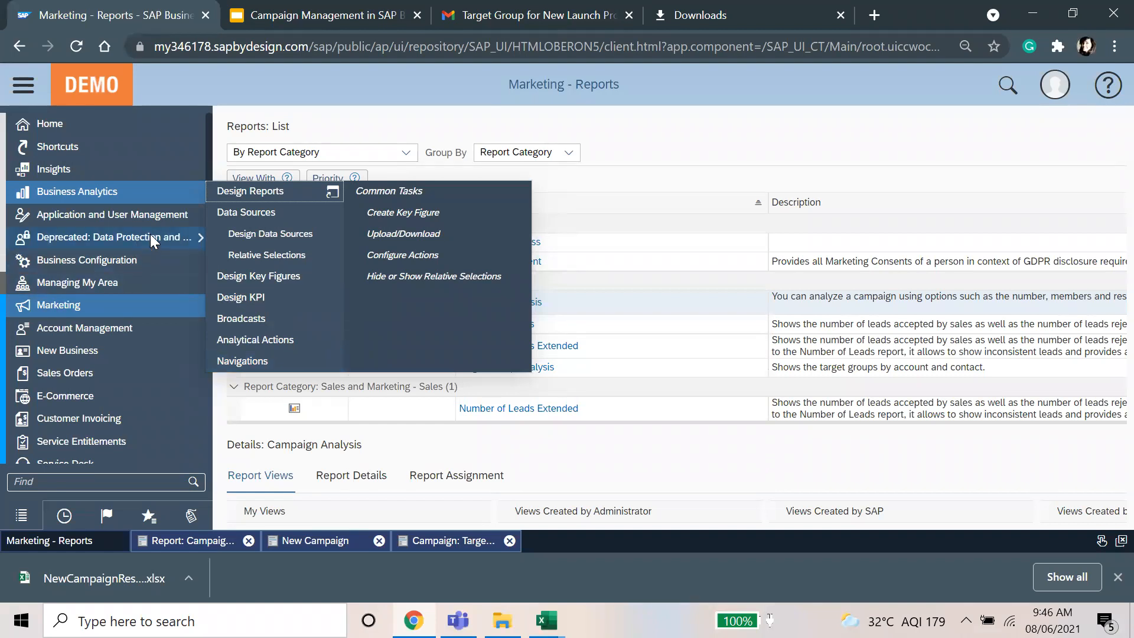
mouse_move(152, 256)
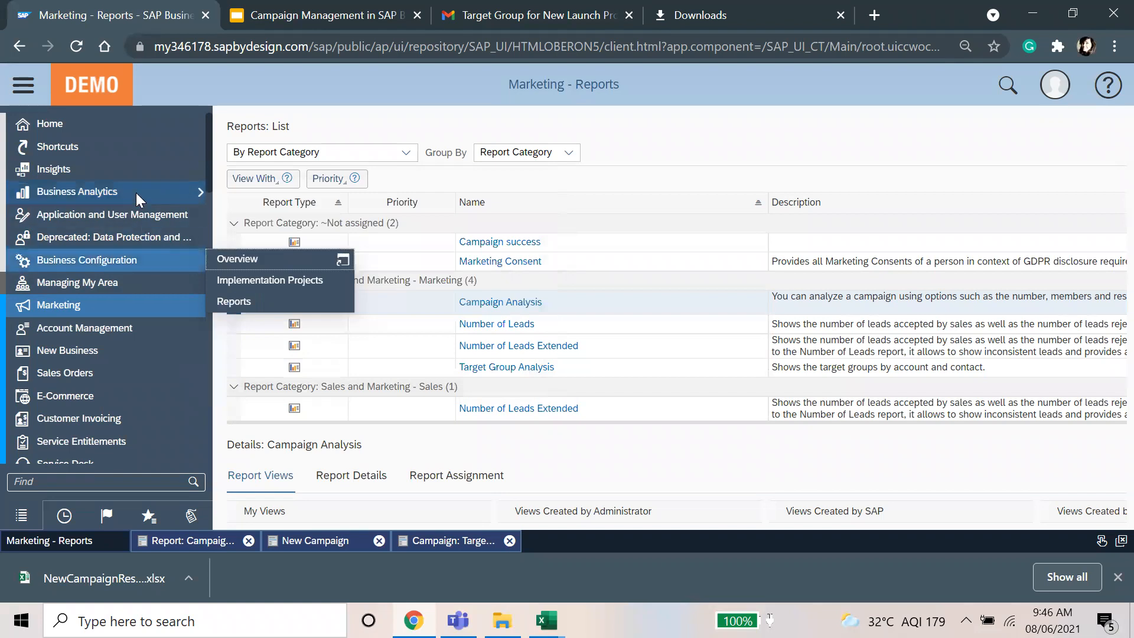
mouse_move(131, 194)
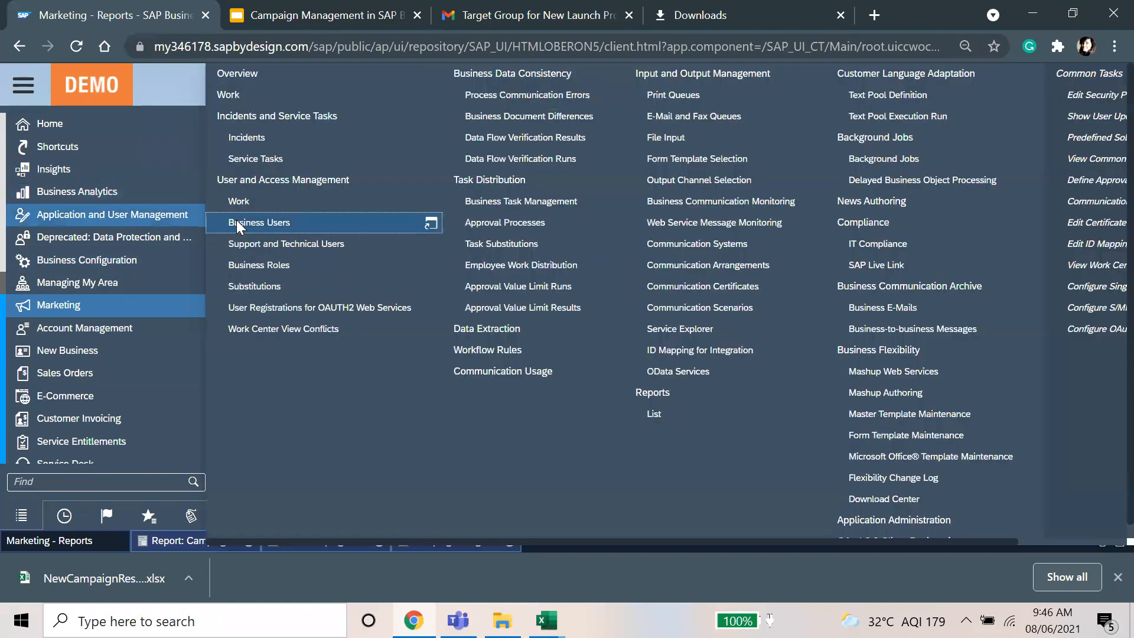
click(239, 225)
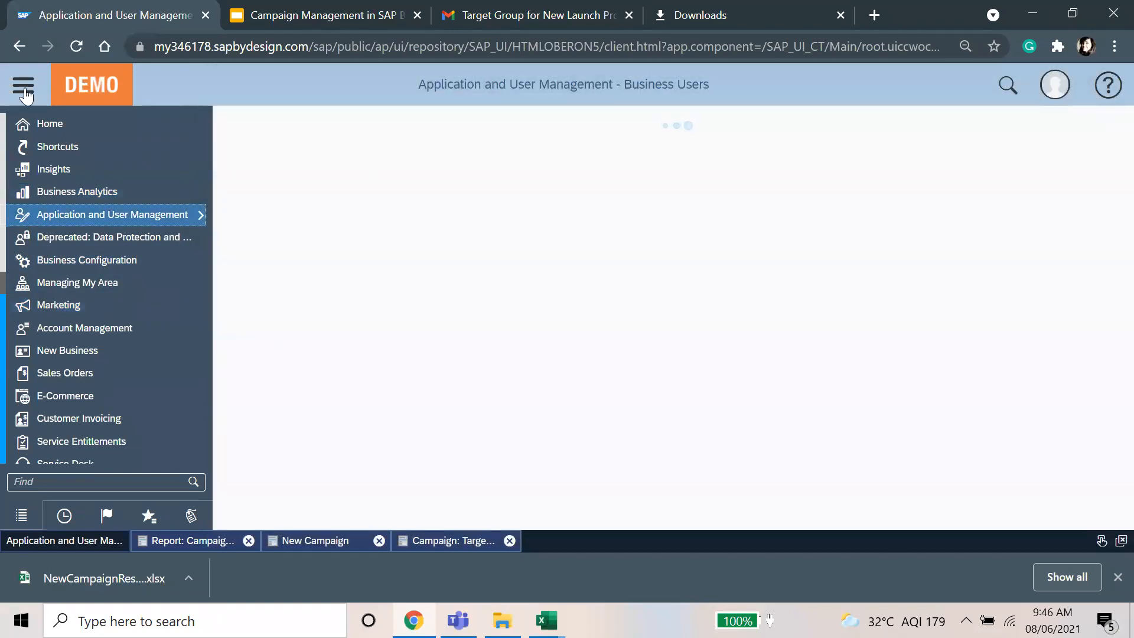
Step: Collapse the sidebar, start a business user search, and open a new browser tab
click(26, 86)
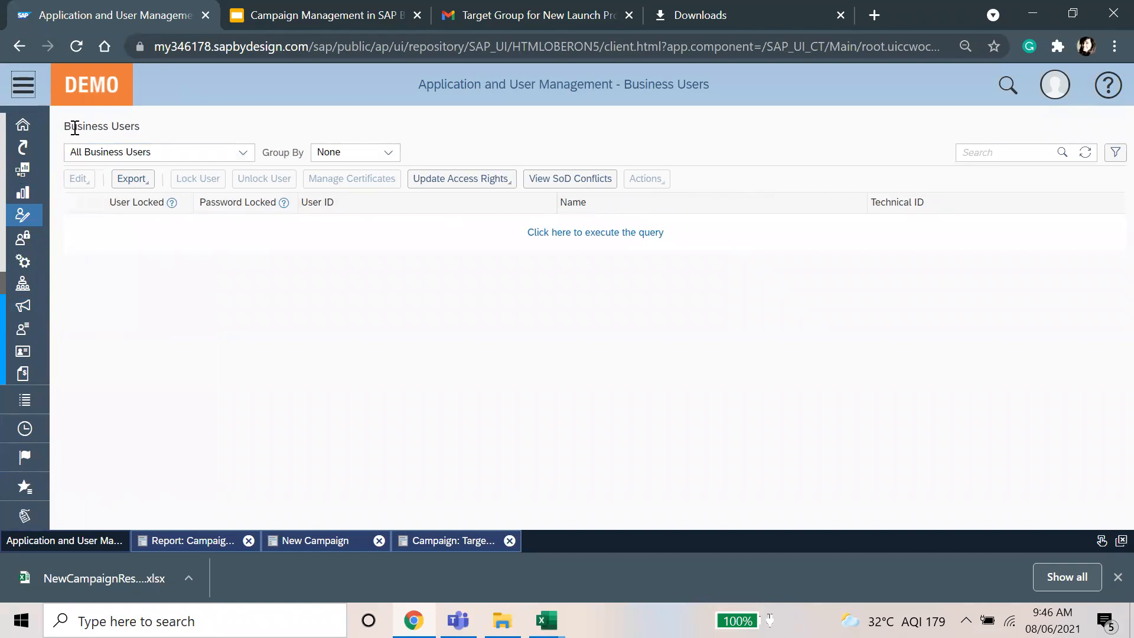
click(978, 152)
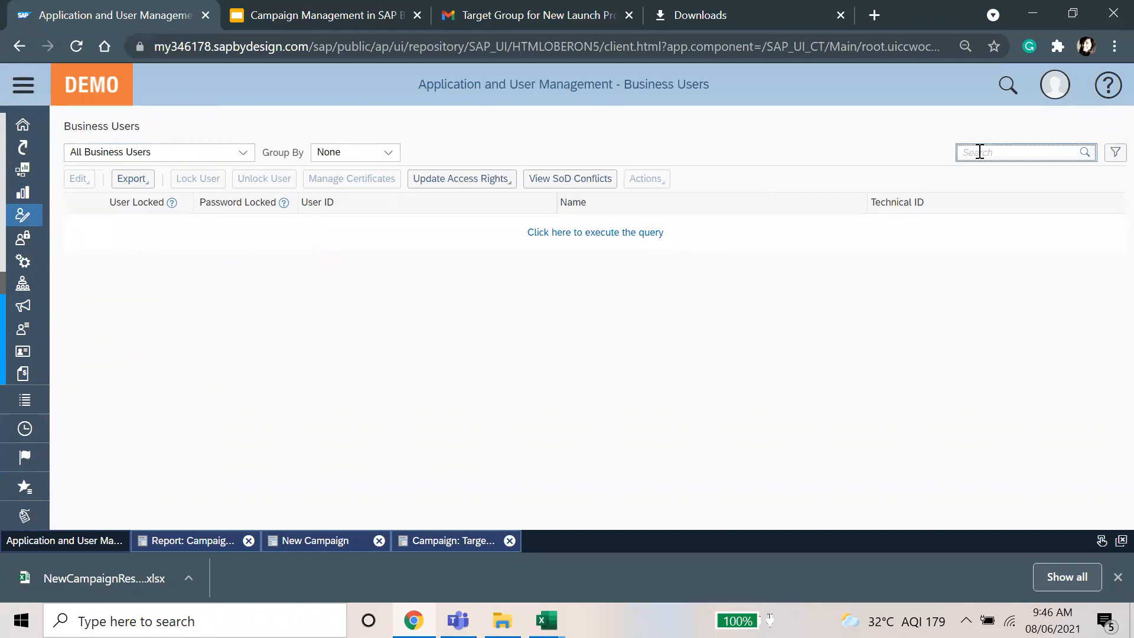
right_click(172, 9)
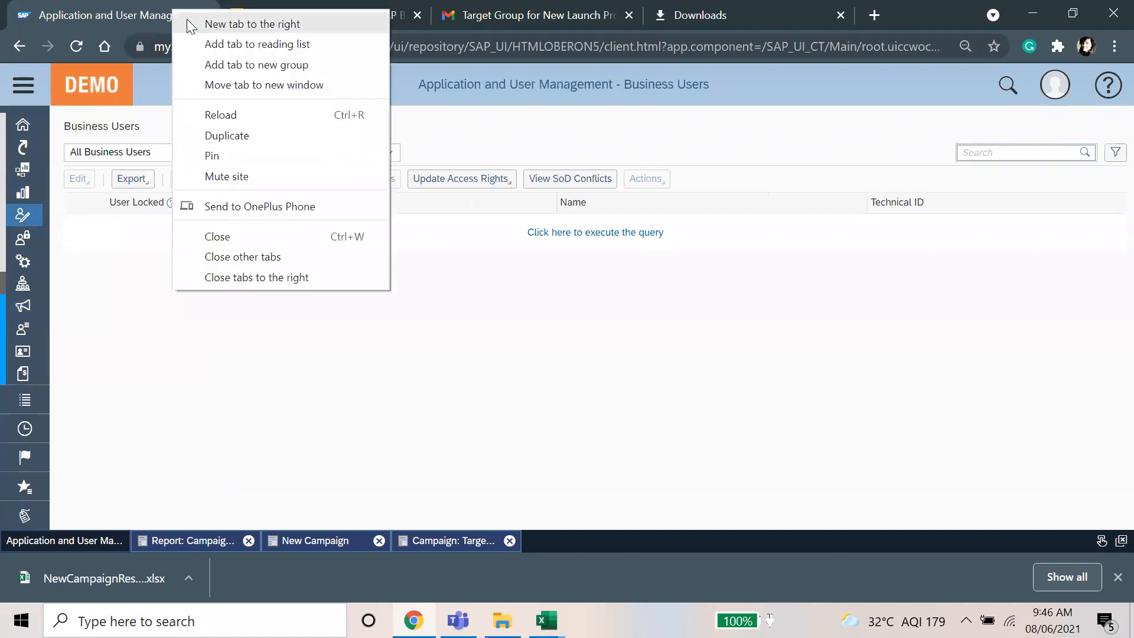
click(186, 20)
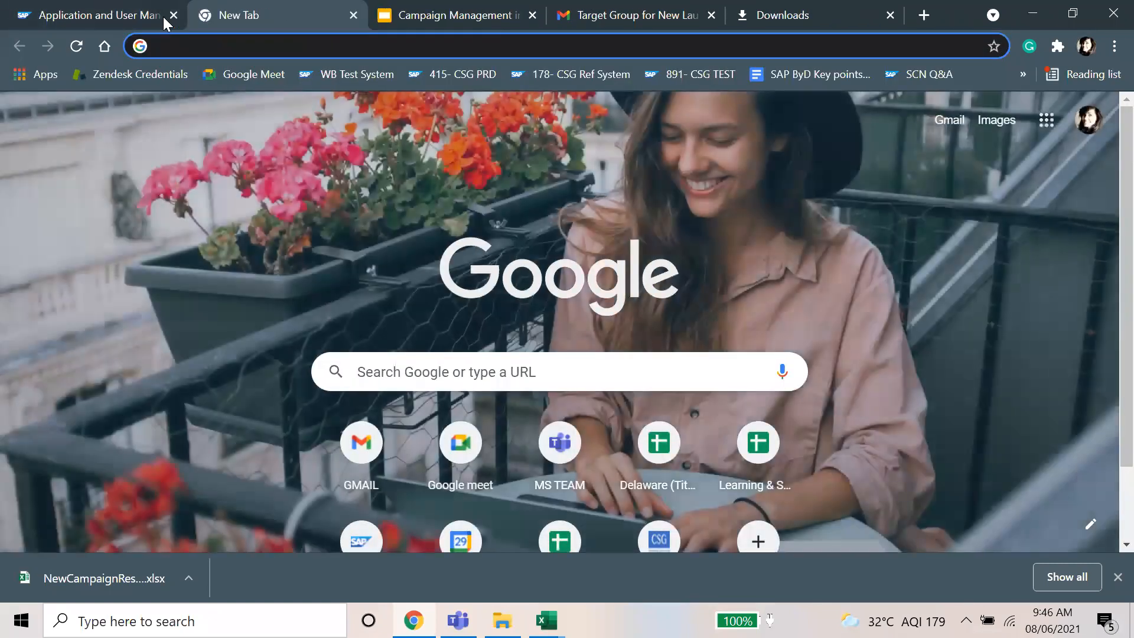
key(ctrl+shift+Tab)
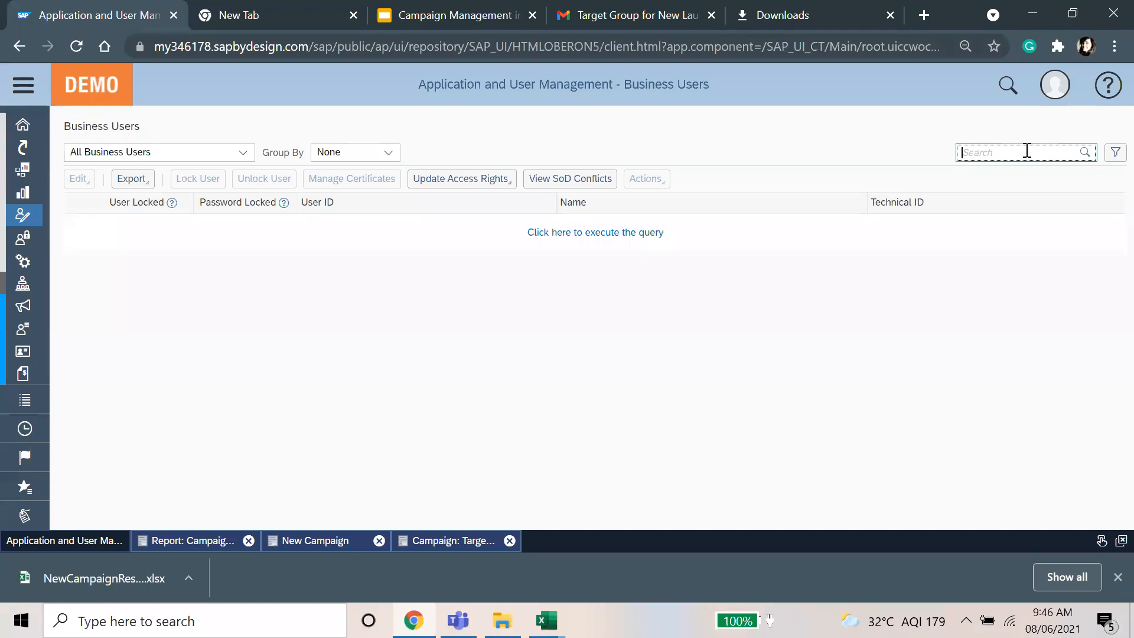
Step: Search for the admin business user by user ID and edit its access rights
text(p)
key(BackSpace)
text(admincsg)
key(Return)
click(78, 178)
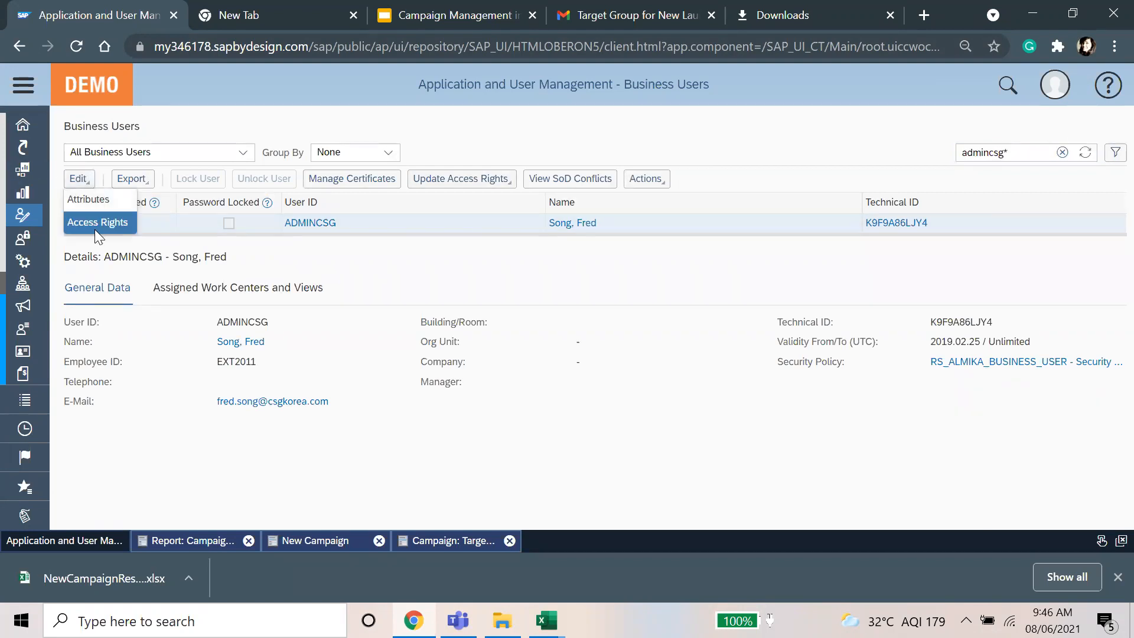
click(96, 223)
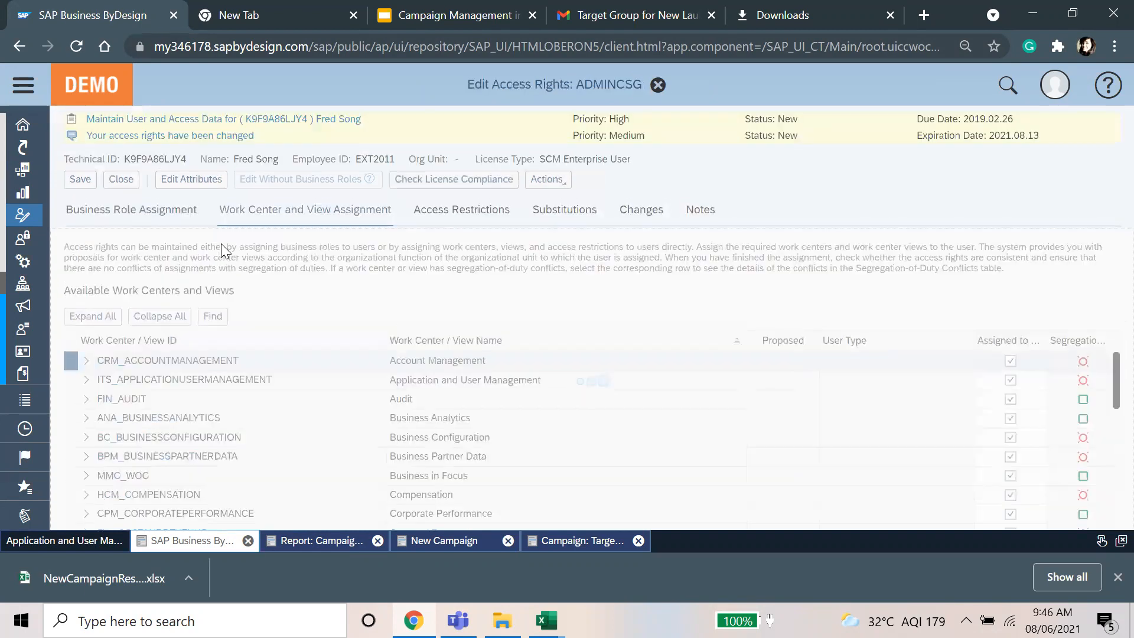
Step: Find and locate the Navigations view with a 'navigation*' search, then select Analytical Actions
click(212, 316)
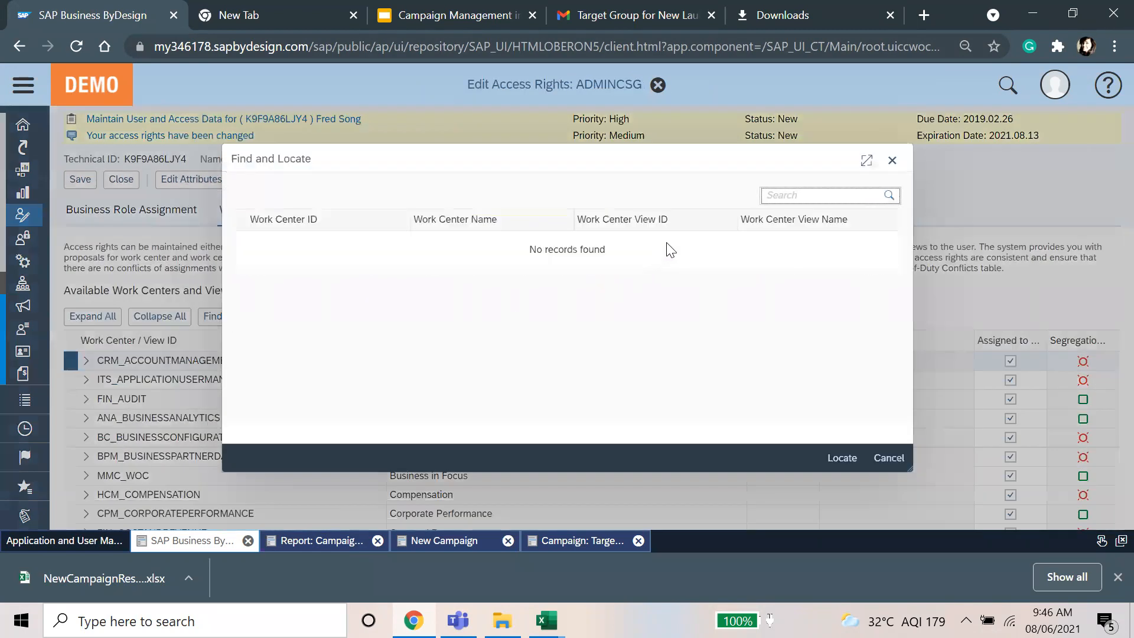
text(navigation*)
key(Return)
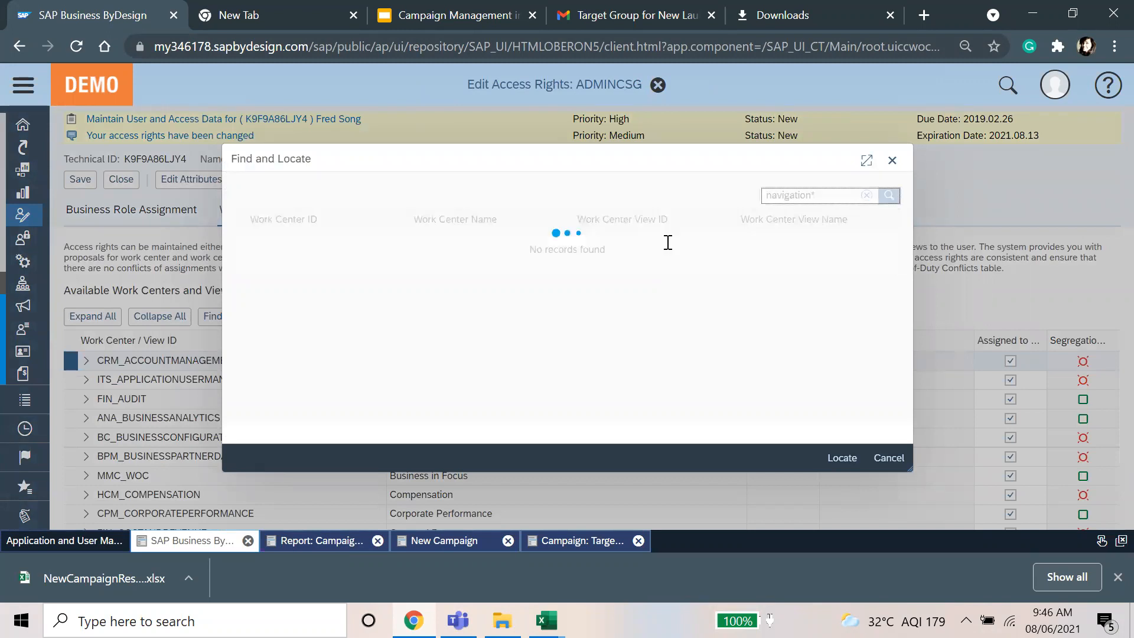
click(657, 240)
click(838, 459)
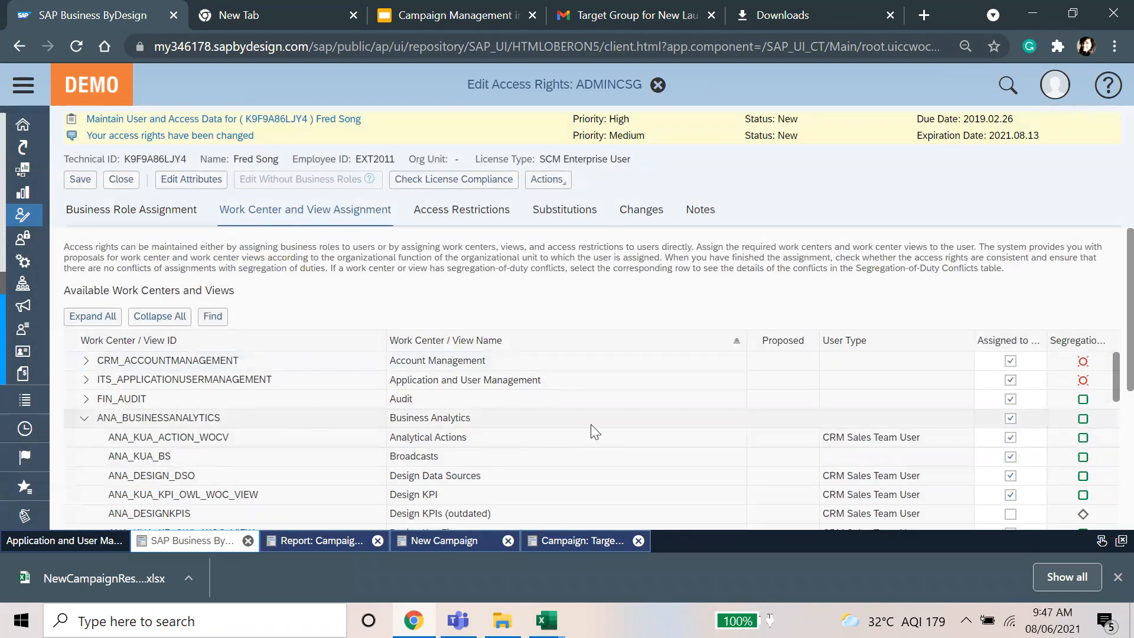
scroll(936, 447, down, 7)
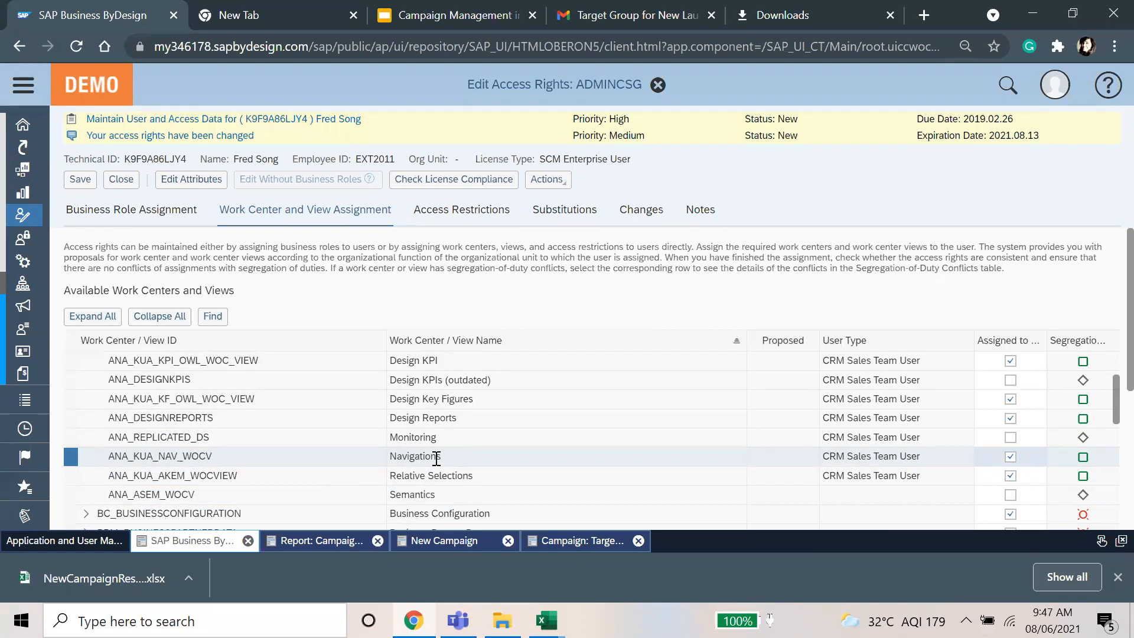
scroll(436, 458, up, 1)
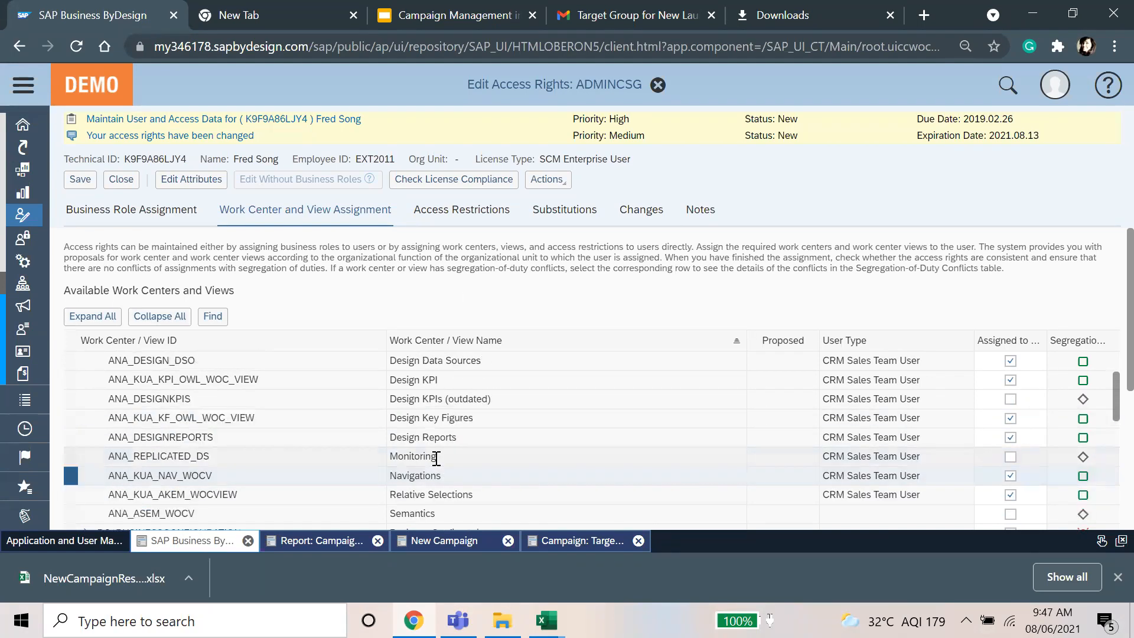
scroll(436, 457, up, 5)
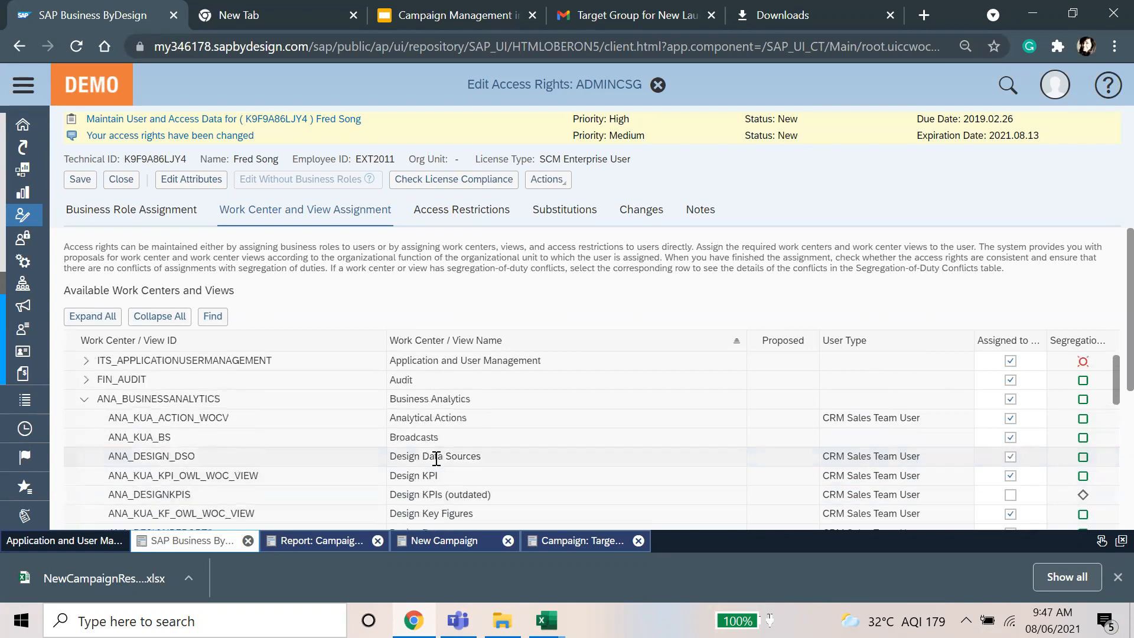
click(450, 418)
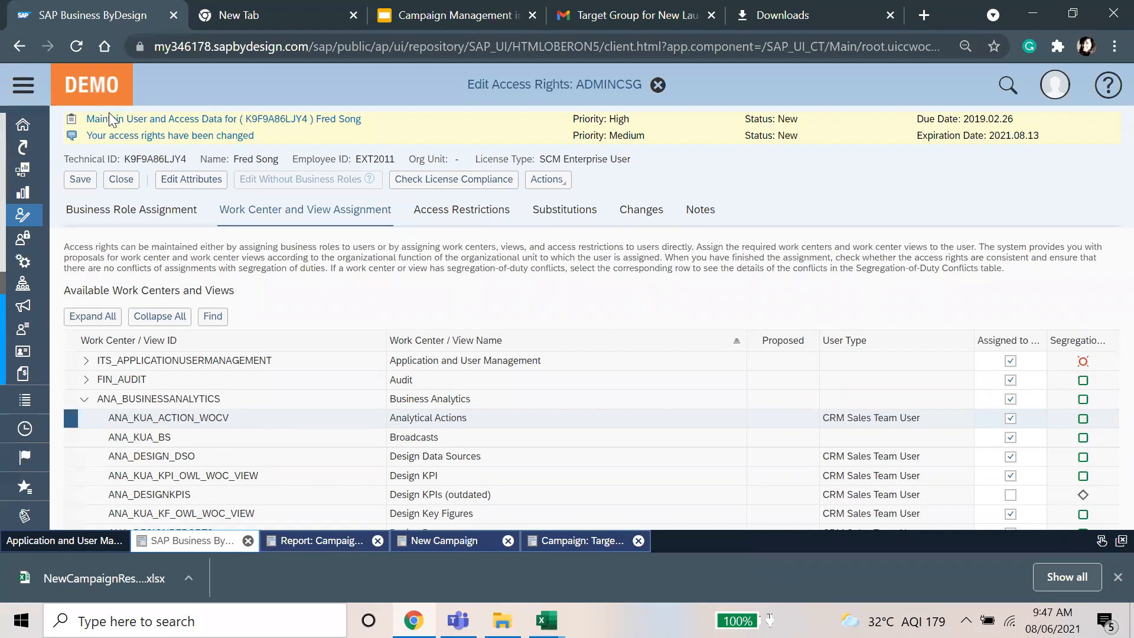
click(23, 85)
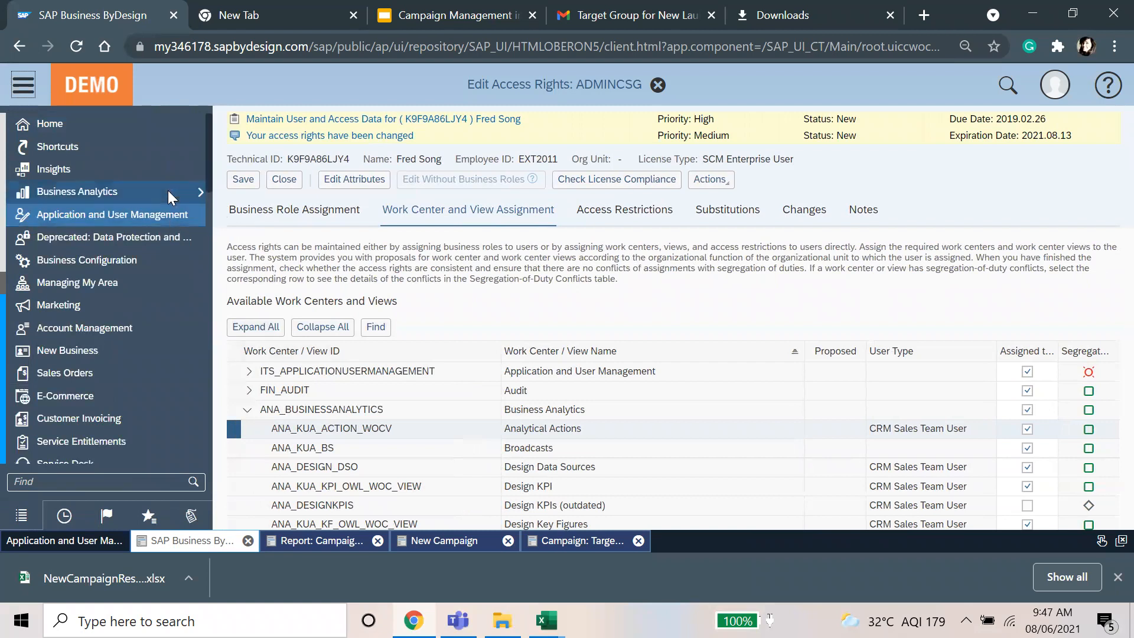
Step: List all Business Analytics analytical actions and select the Create Target Group action
mouse_move(171, 195)
click(242, 340)
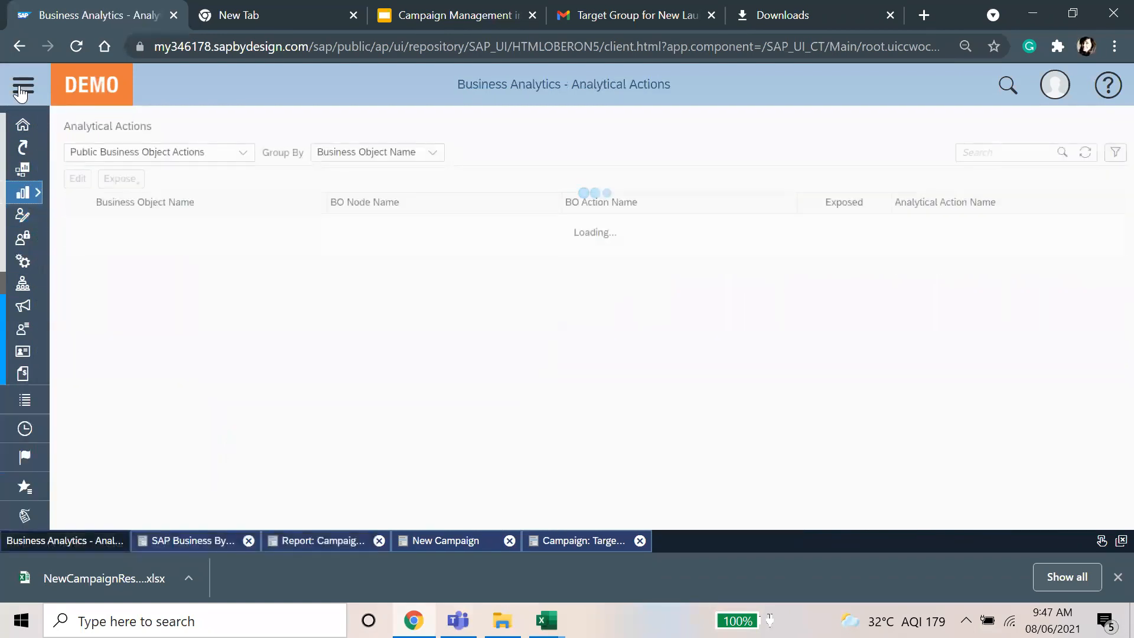
click(22, 87)
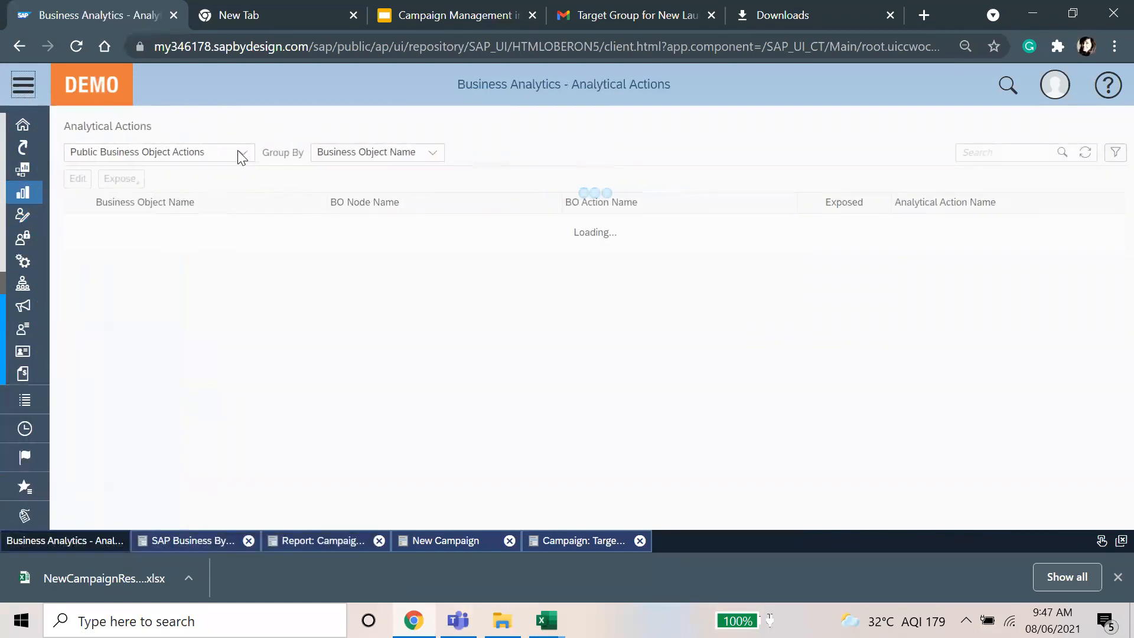
click(238, 152)
click(183, 200)
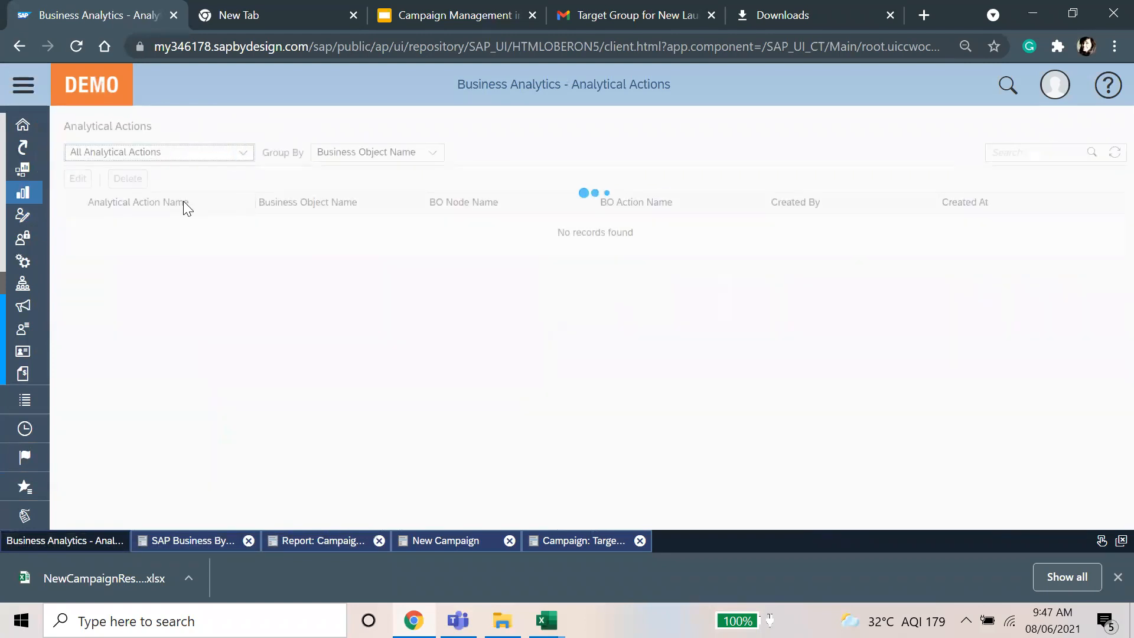
click(177, 340)
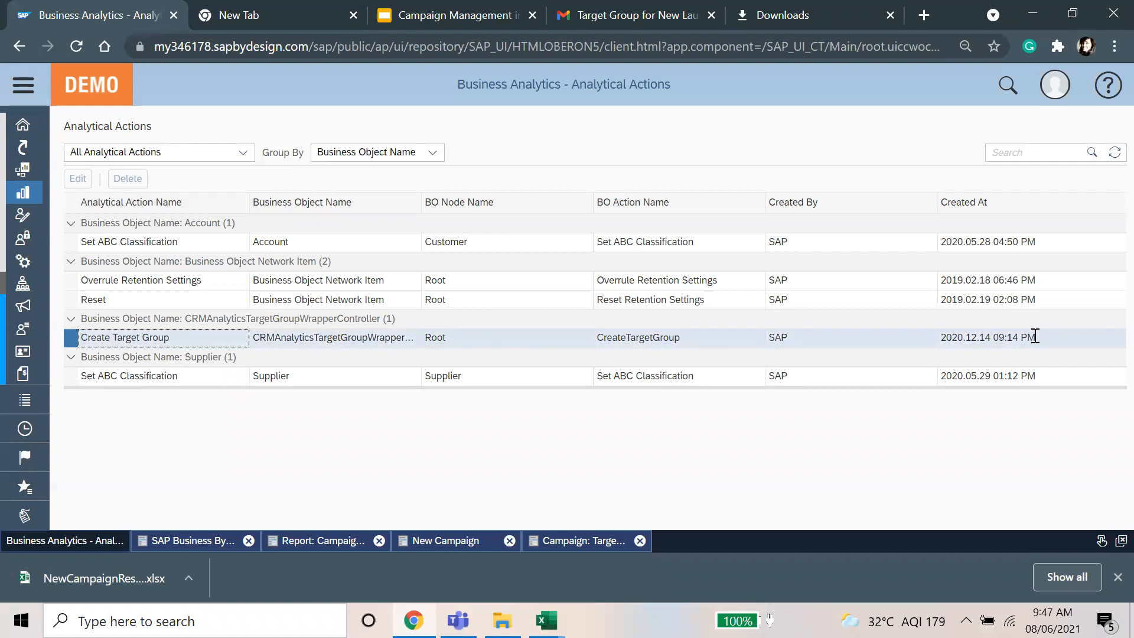
Step: Review the existing Create Target Groups navigations, then start a new navigation
click(23, 84)
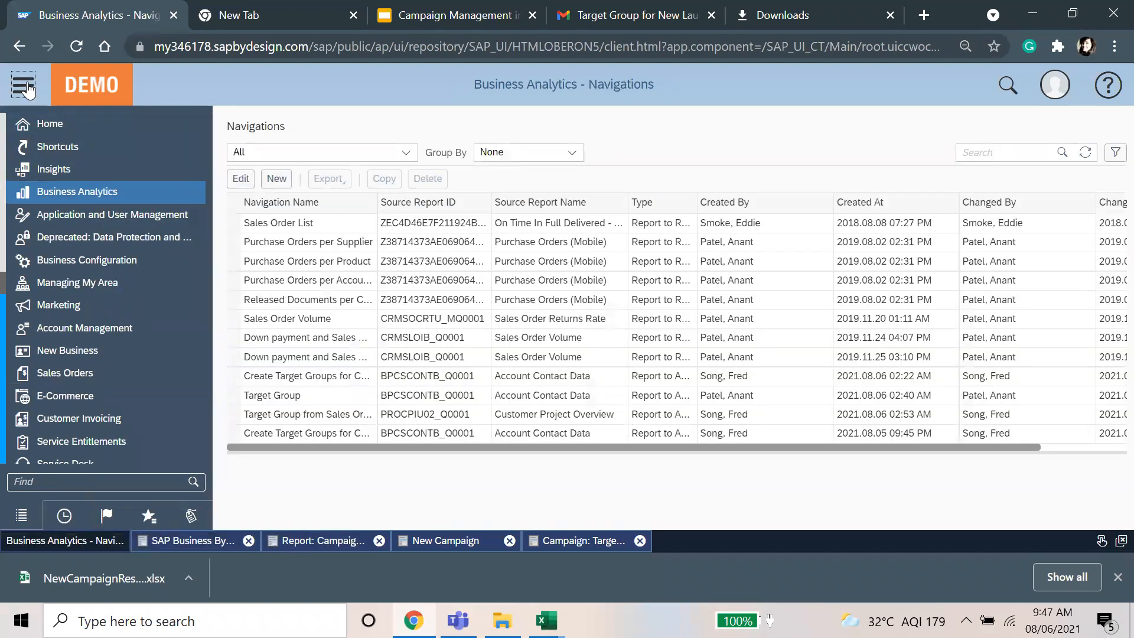
click(179, 379)
click(172, 430)
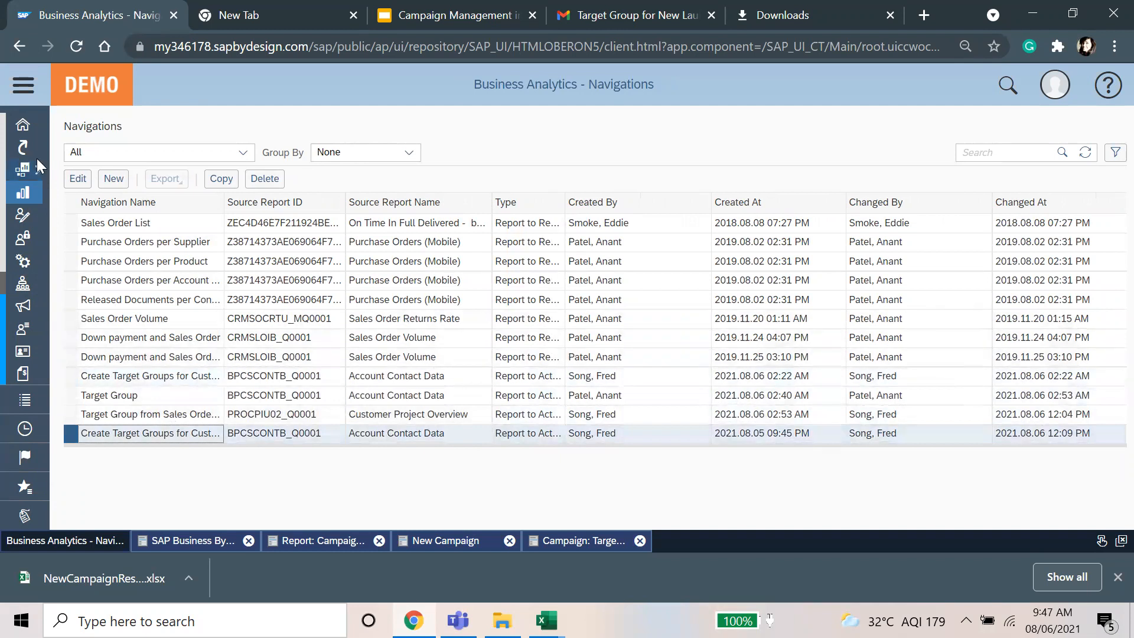
click(112, 179)
click(329, 174)
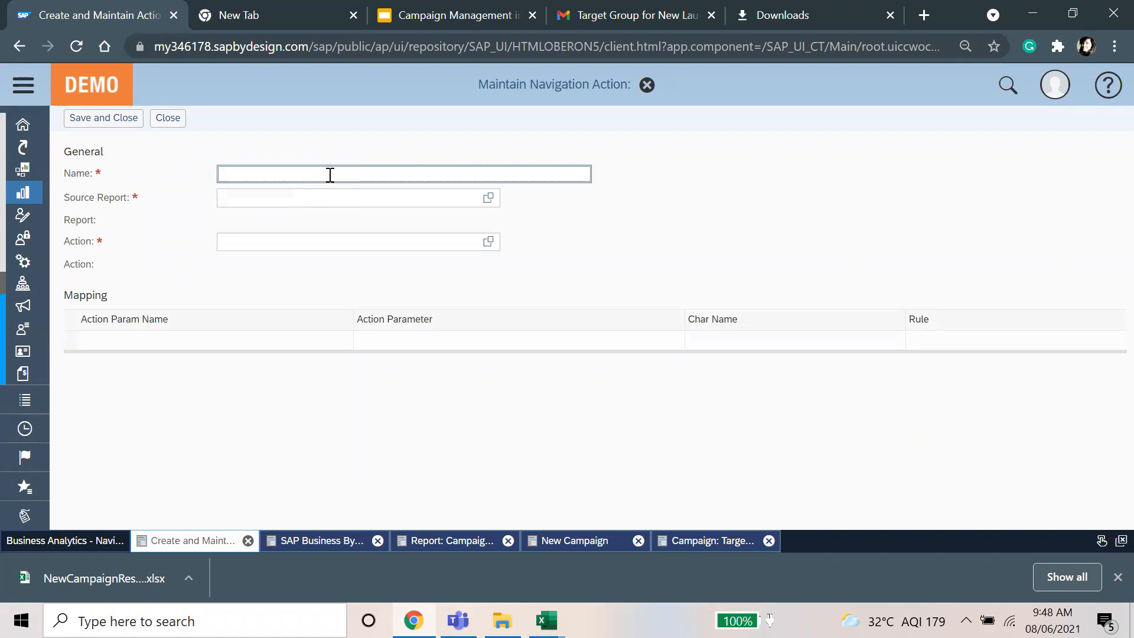
Step: Name it 'Creatre Target Group from Sales Order Volume Report' with Sales Order Volume (CRMSLOIB_Q0001) as source report
text(Creatre Target Group from Sales)
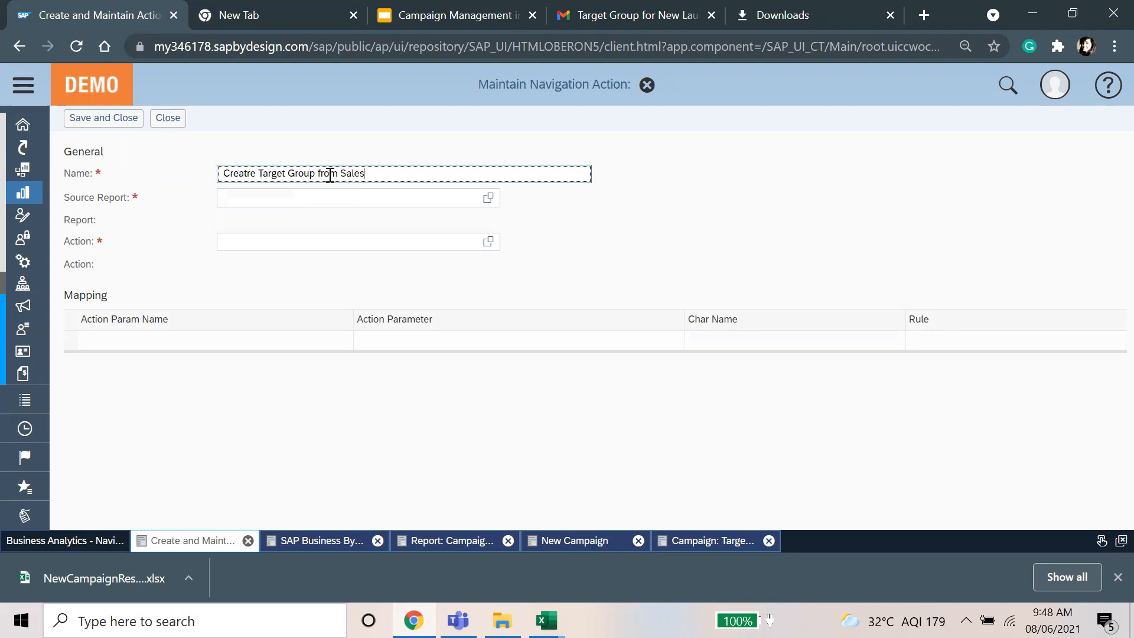
text( Order Volume Report)
click(496, 204)
click(498, 207)
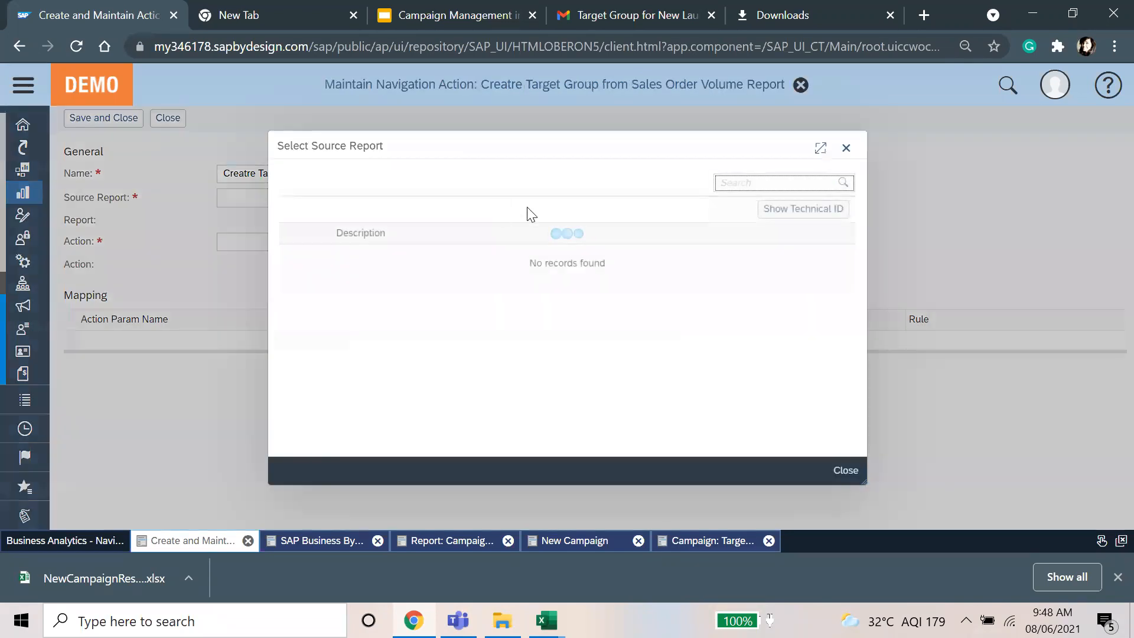
click(759, 183)
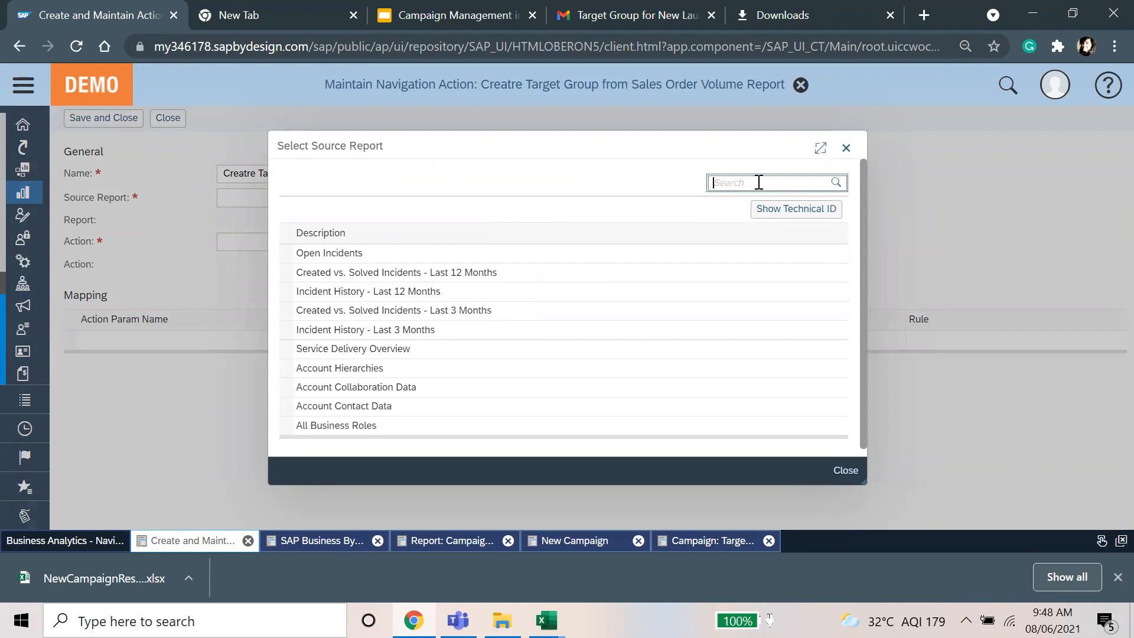
scroll(614, 292, down, 6)
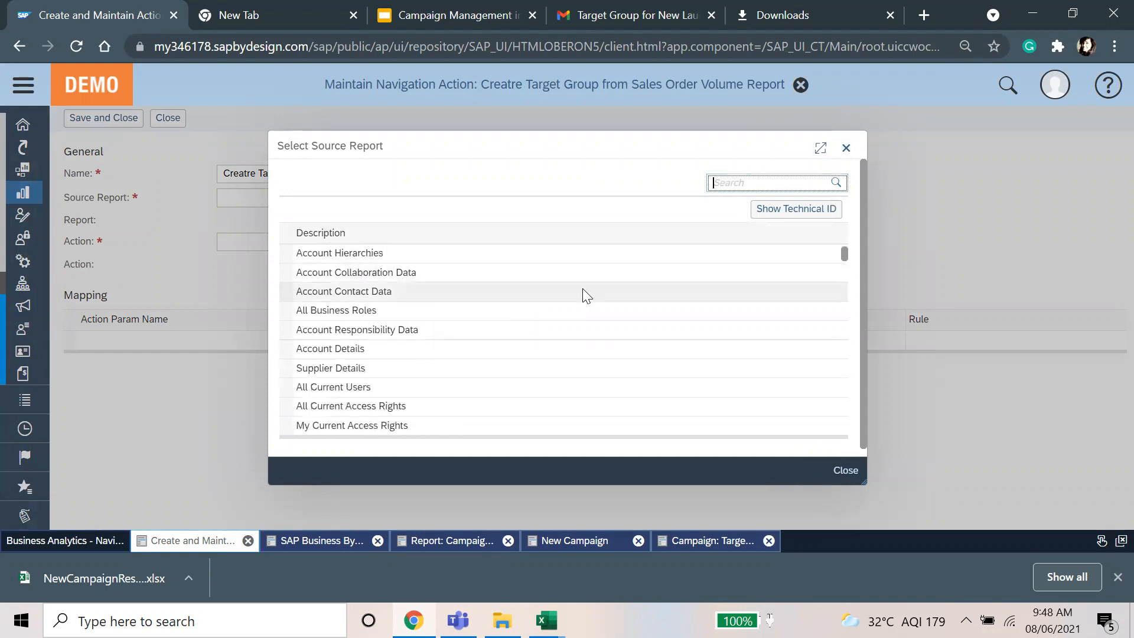
text(sales )
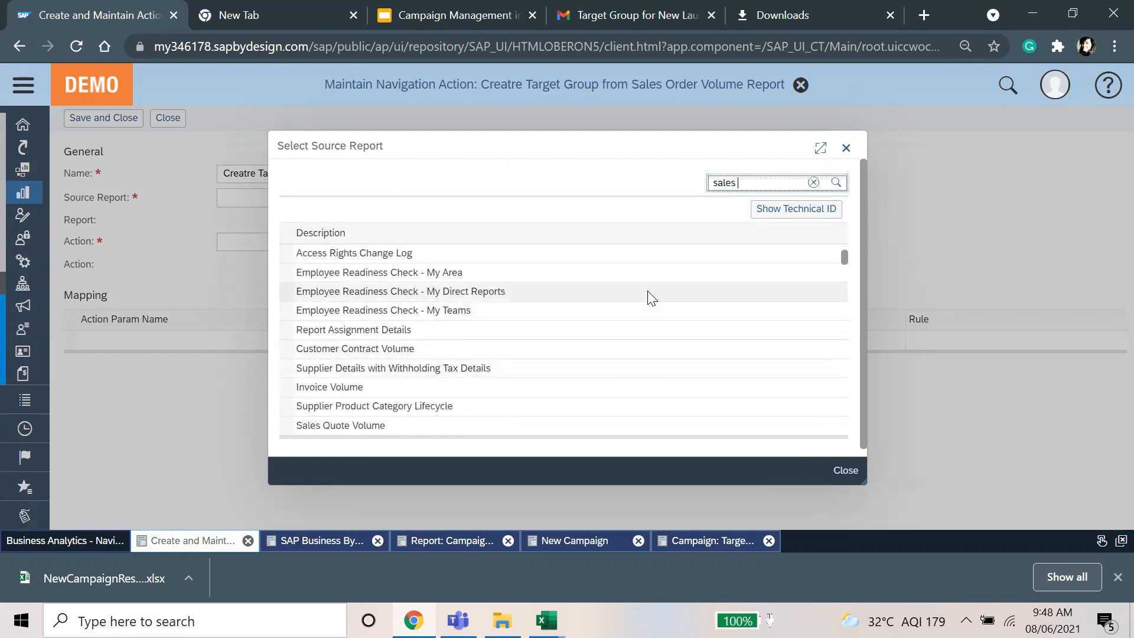
text(order*)
key(Return)
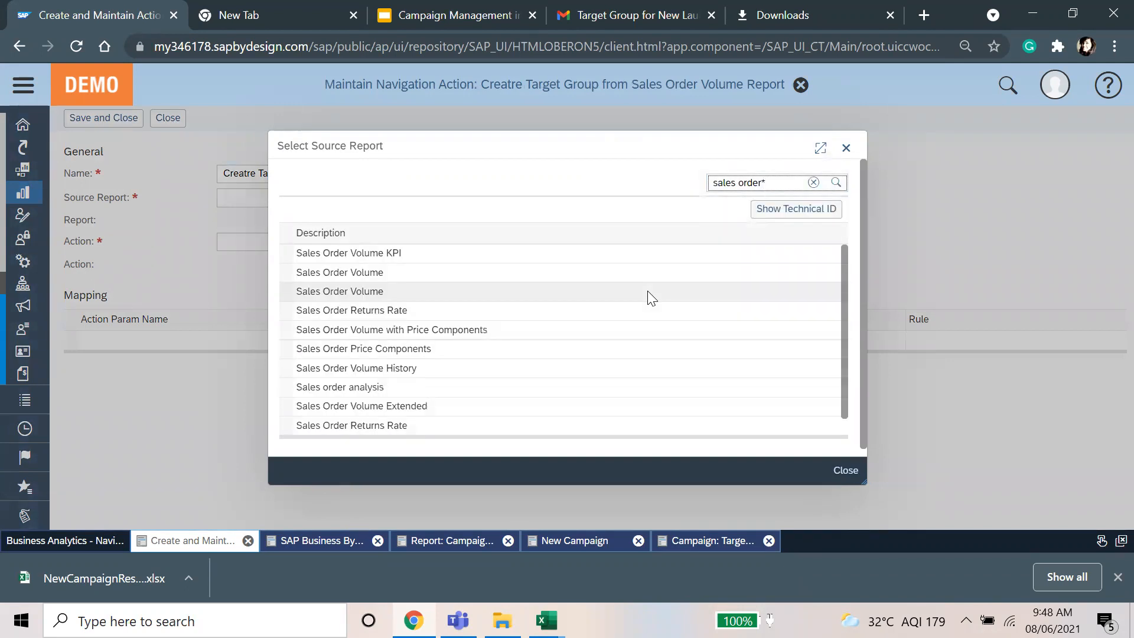
click(462, 293)
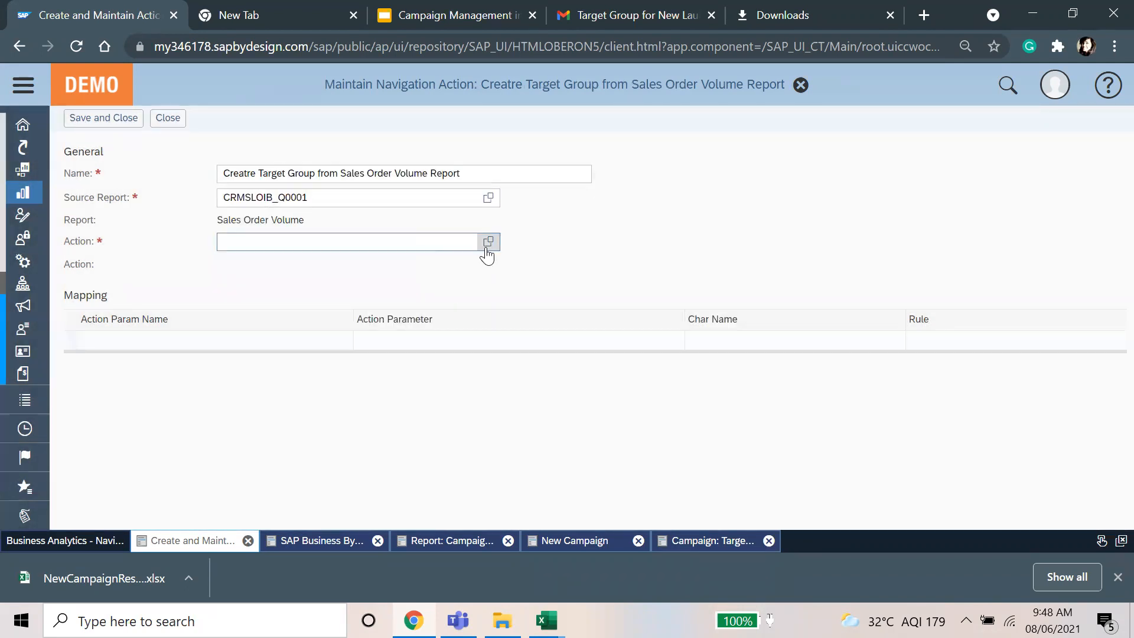
Step: Set the action to Create Target Group (CRM_CR_TG_A01), map PAR_T_1 to Account, and view Campaign Analysis
click(488, 243)
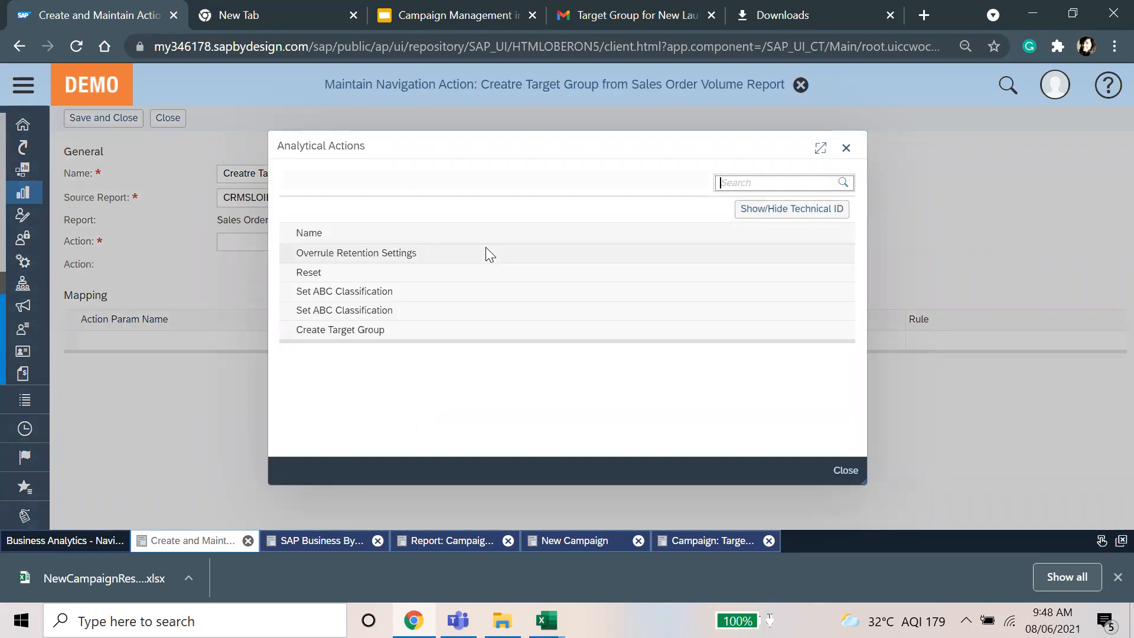
click(375, 330)
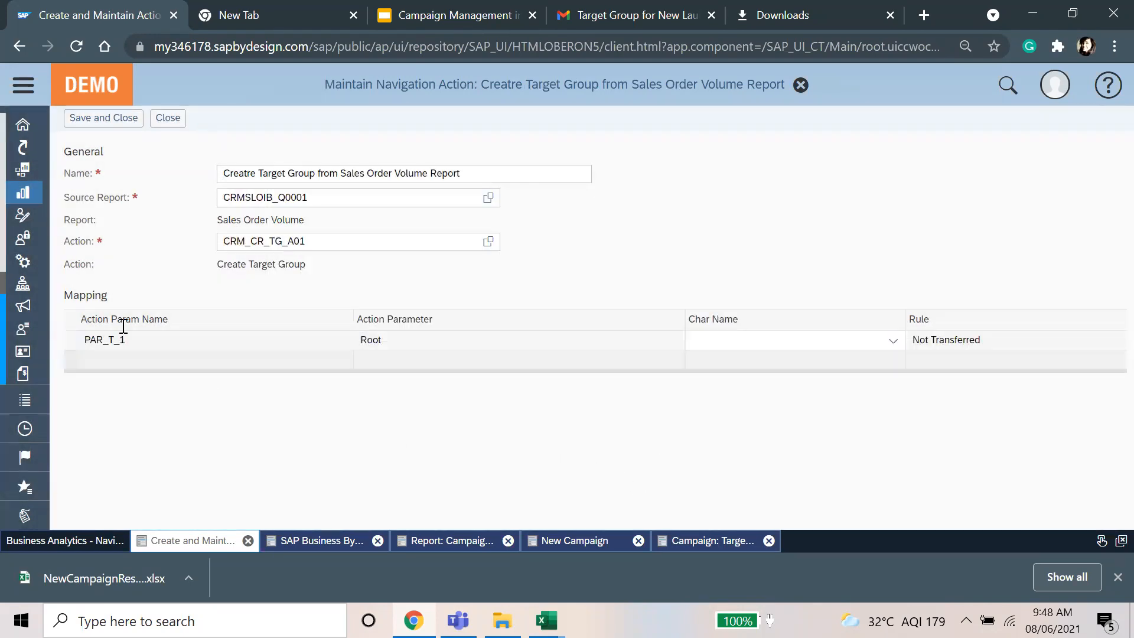
click(893, 341)
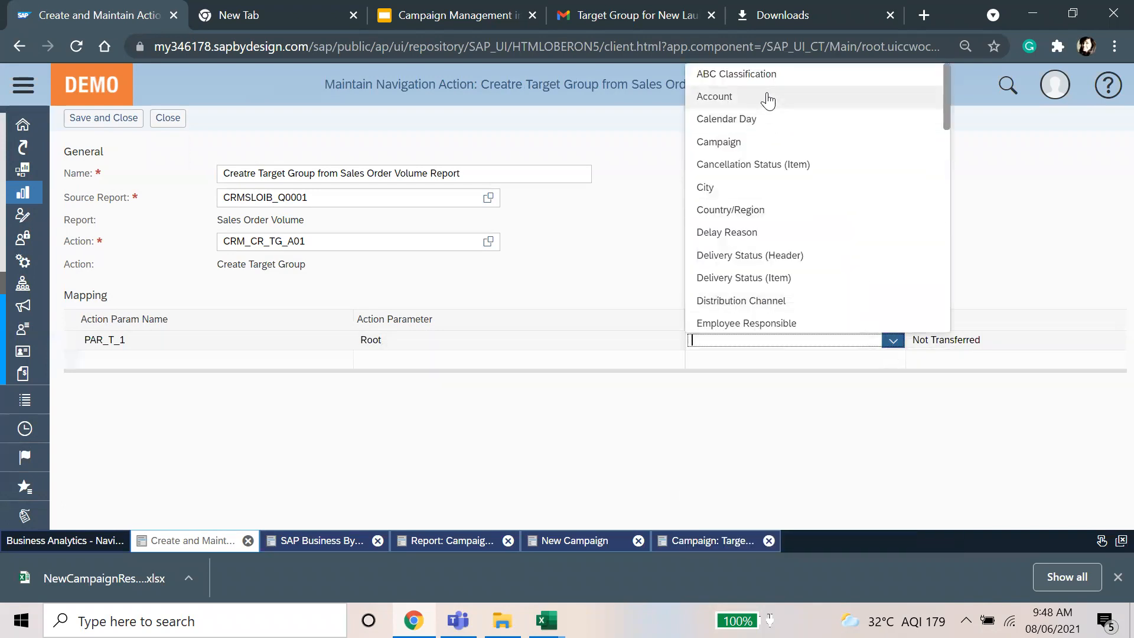
click(768, 97)
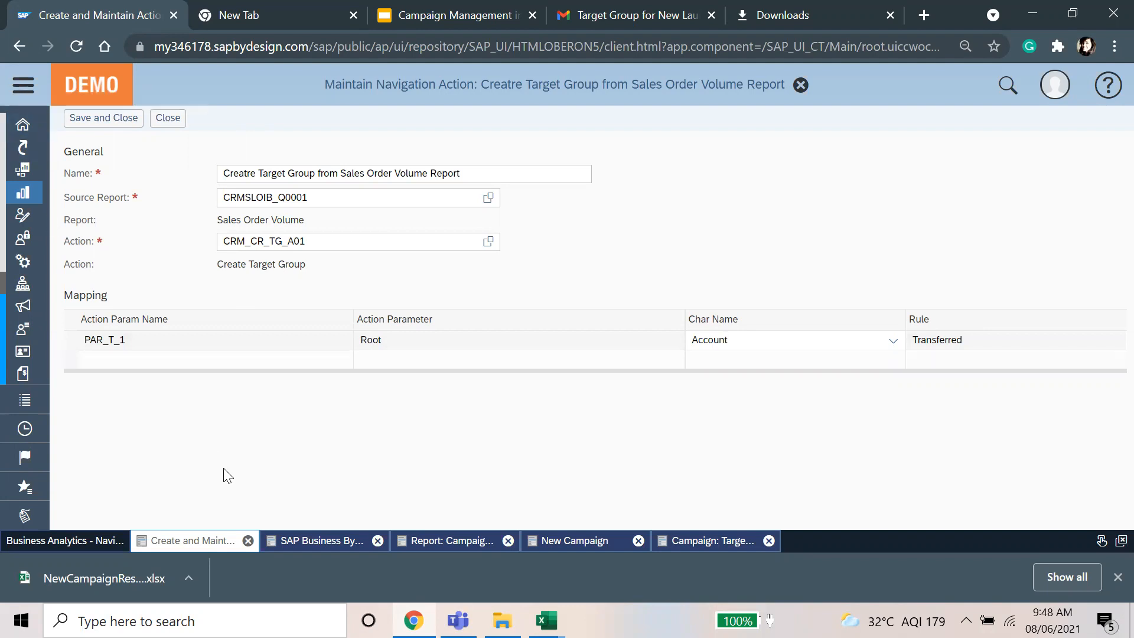
click(444, 539)
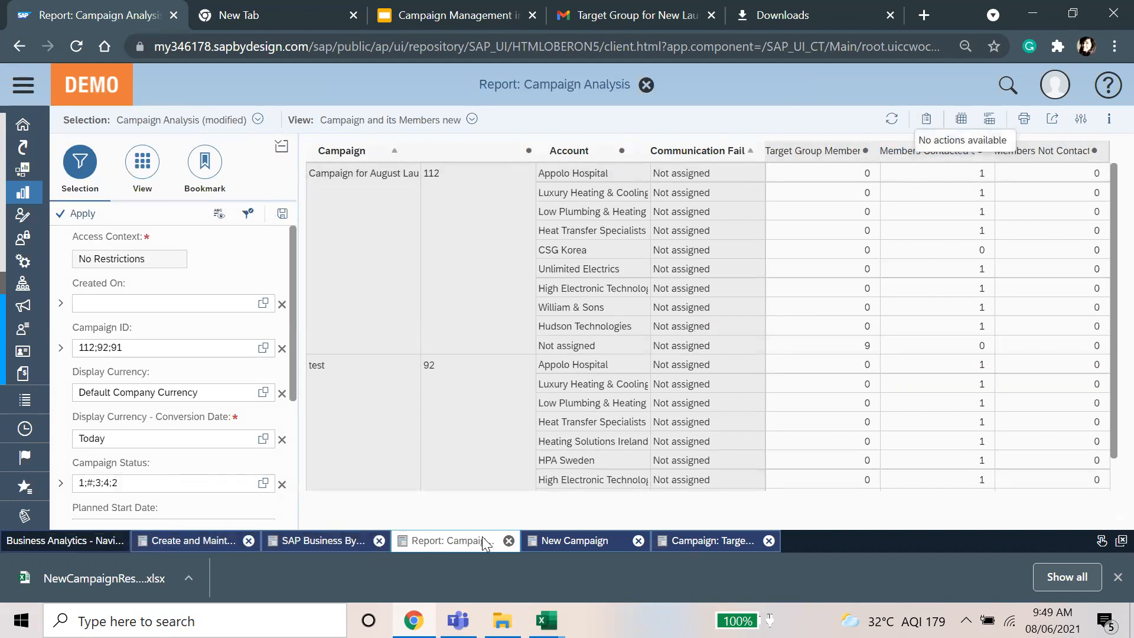
Step: Close Campaign Analysis and both campaign tabs without saving, then discard the navigation form
click(646, 86)
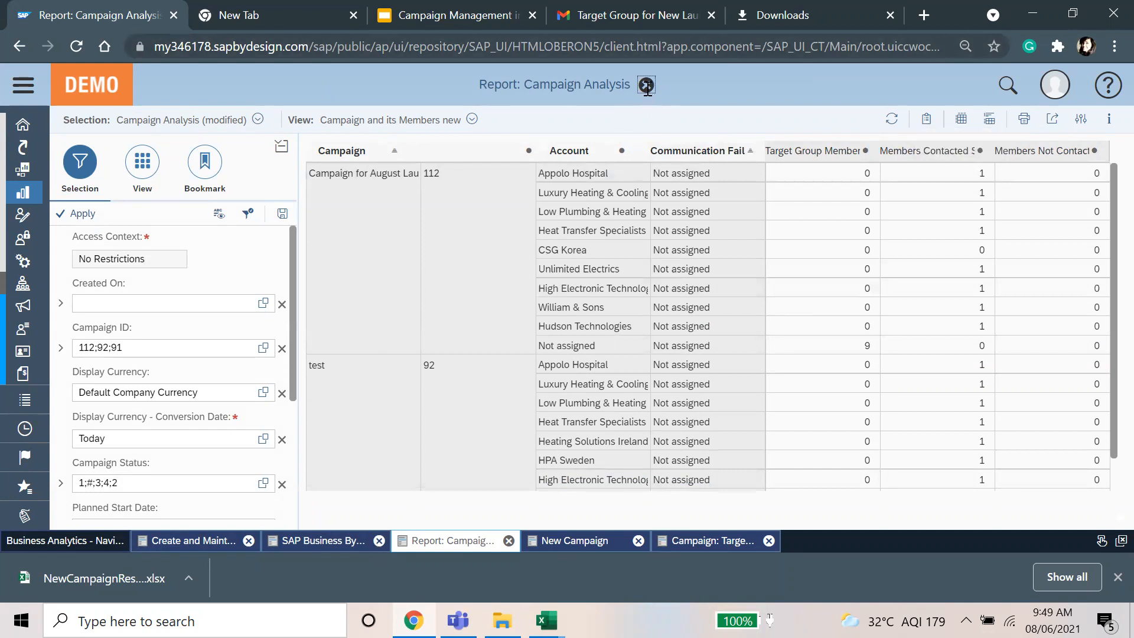
click(509, 541)
click(592, 341)
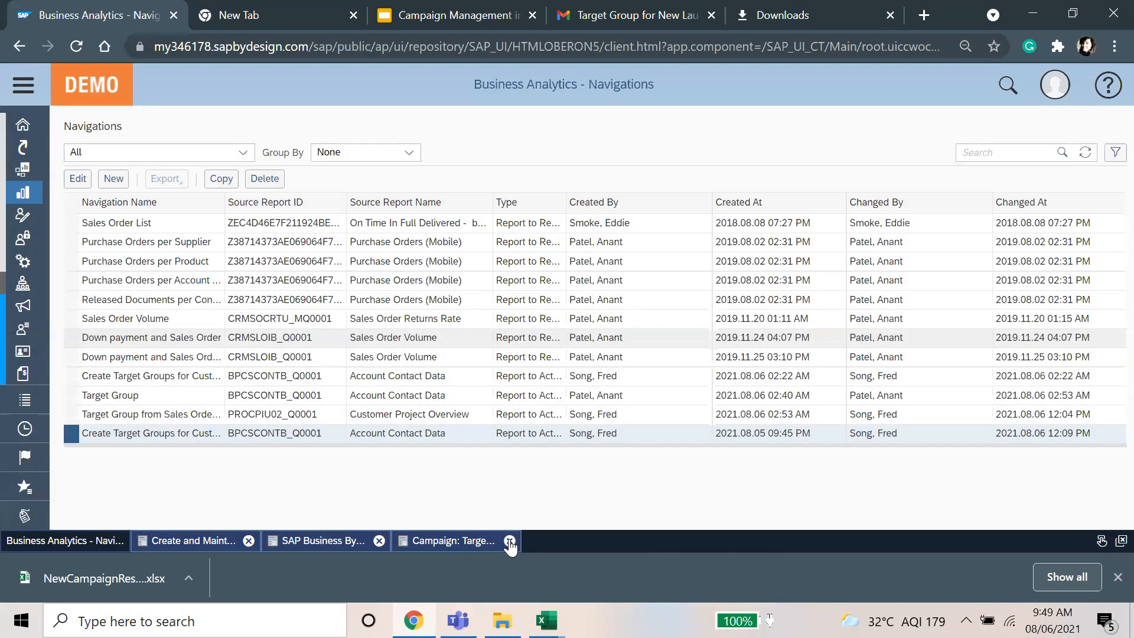
click(509, 541)
click(590, 340)
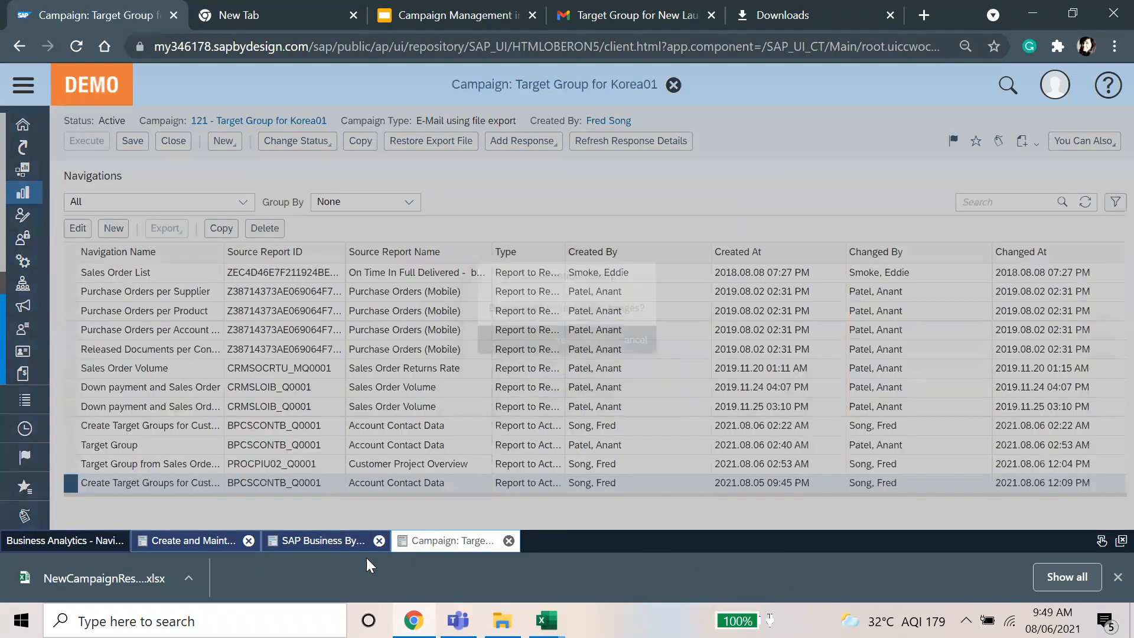
click(155, 543)
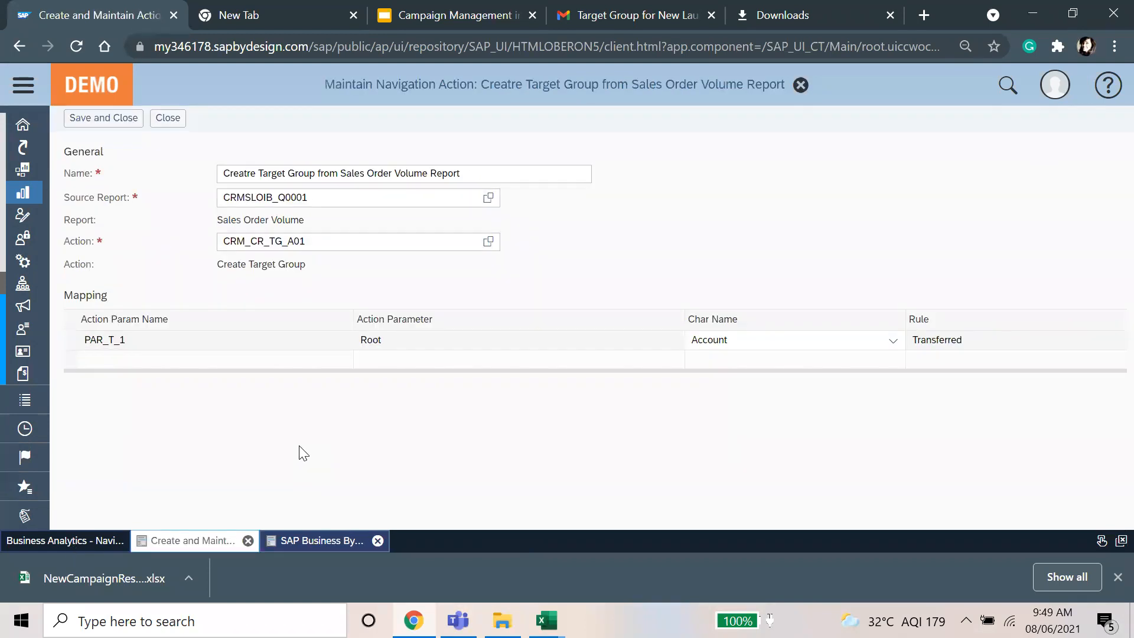
click(164, 119)
click(593, 340)
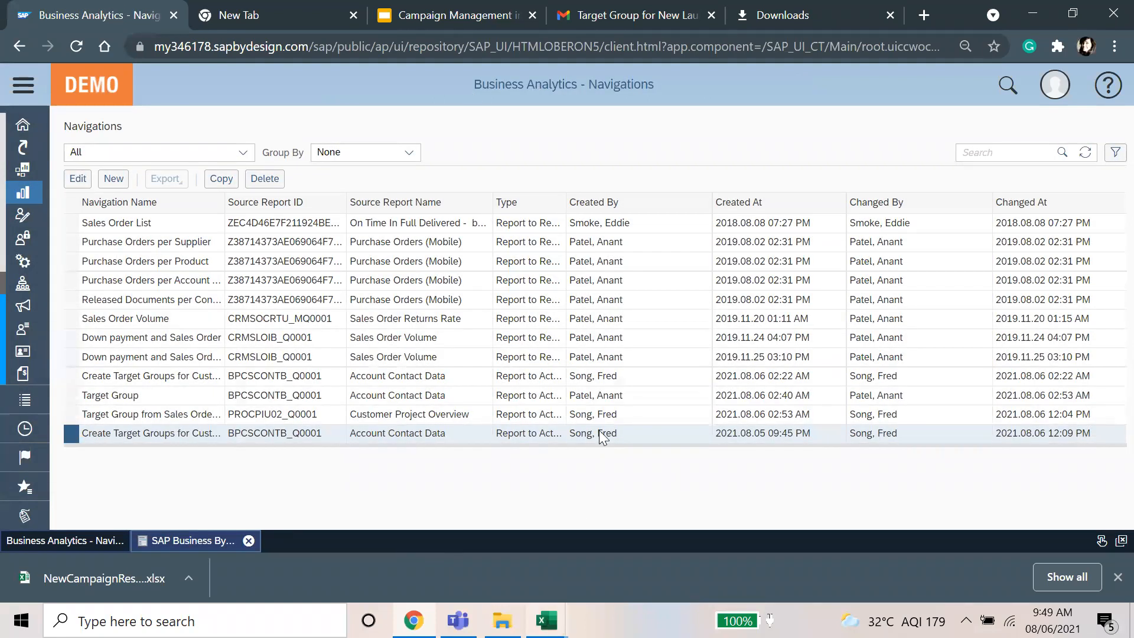
Step: Minimize the browser and both workbooks, then launch Zoom from Windows search
click(1040, 4)
click(1041, 5)
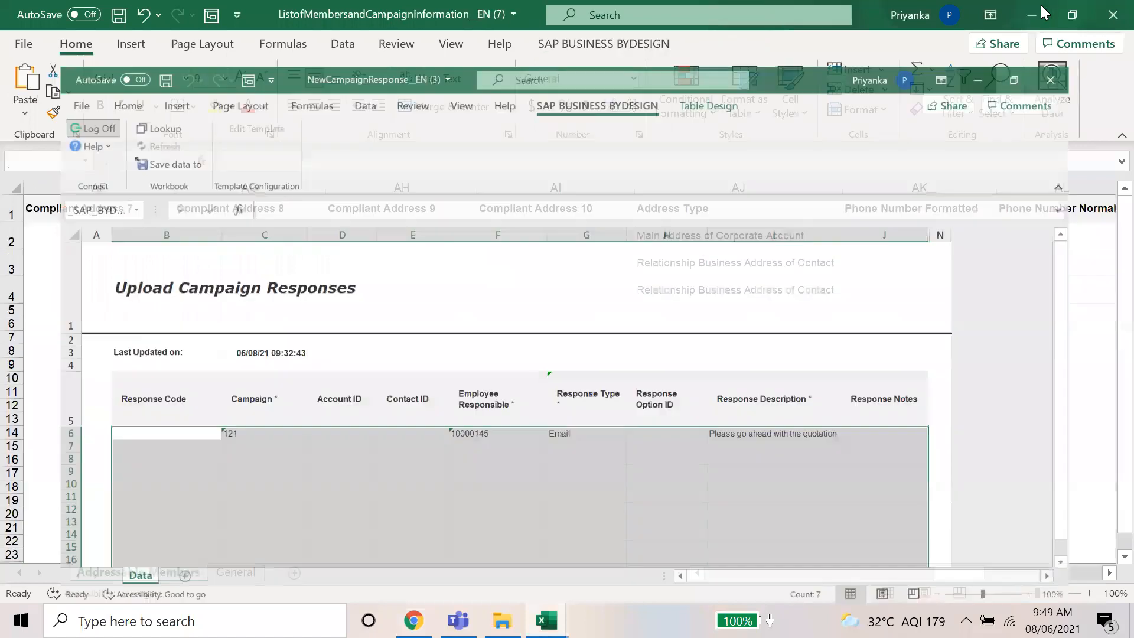
click(1041, 5)
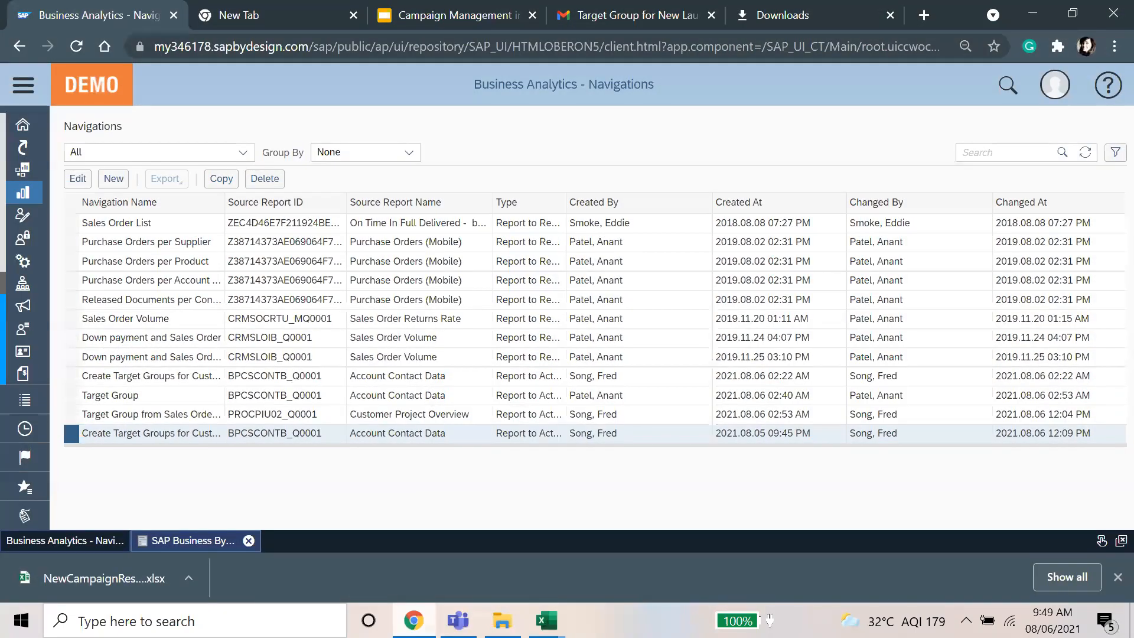
click(264, 608)
text(oom)
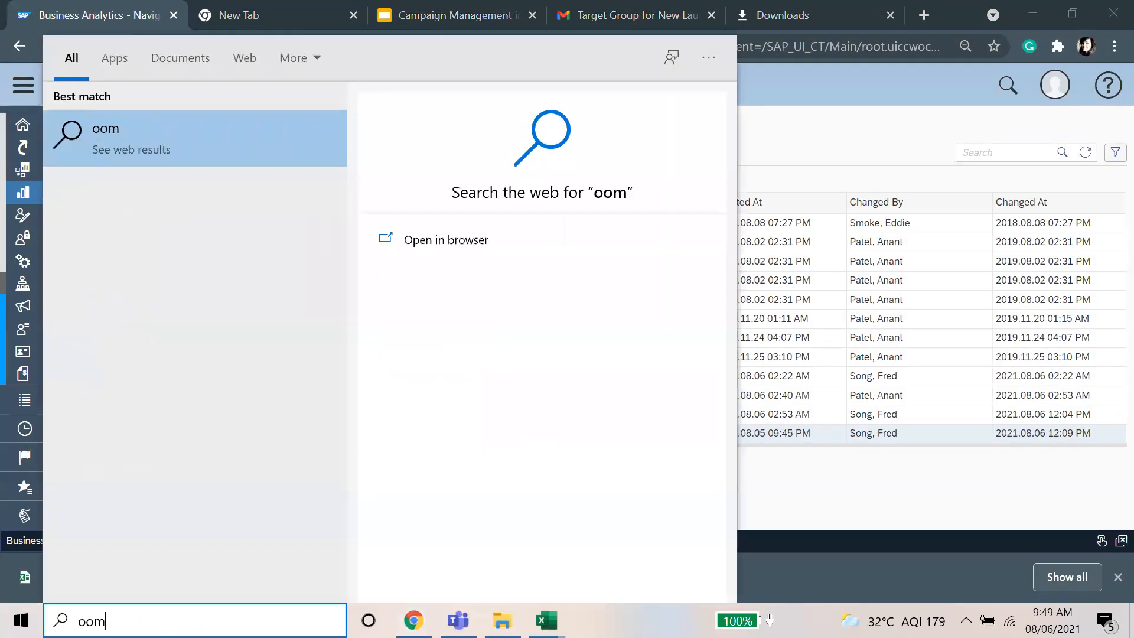
key(BackSpace)
key(BackSpace)
key(BackSpace)
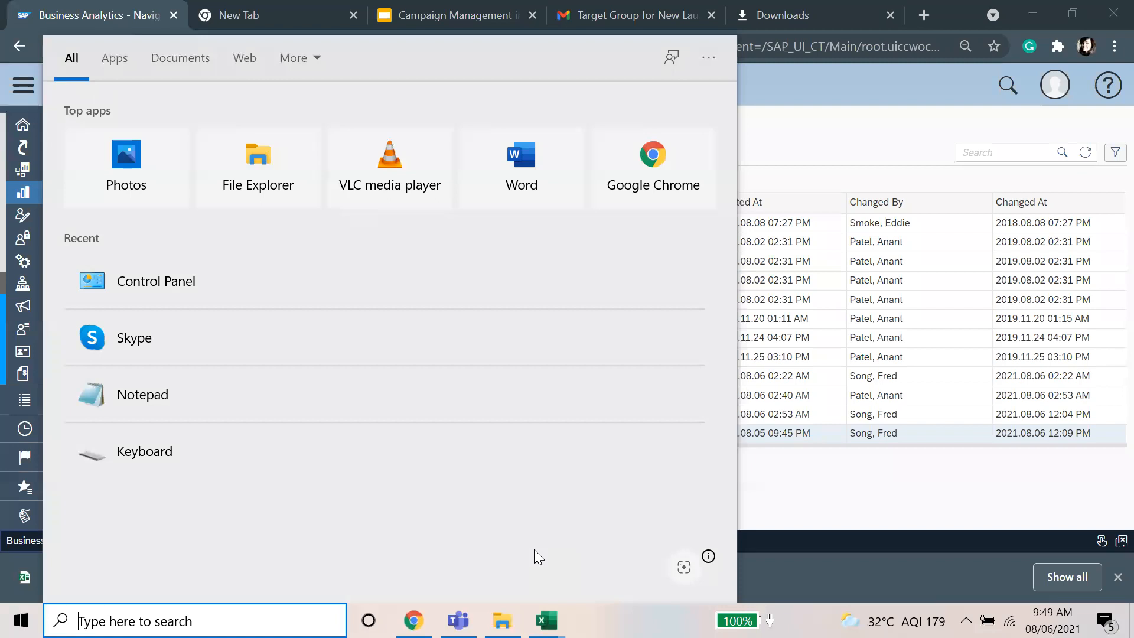
key(Escape)
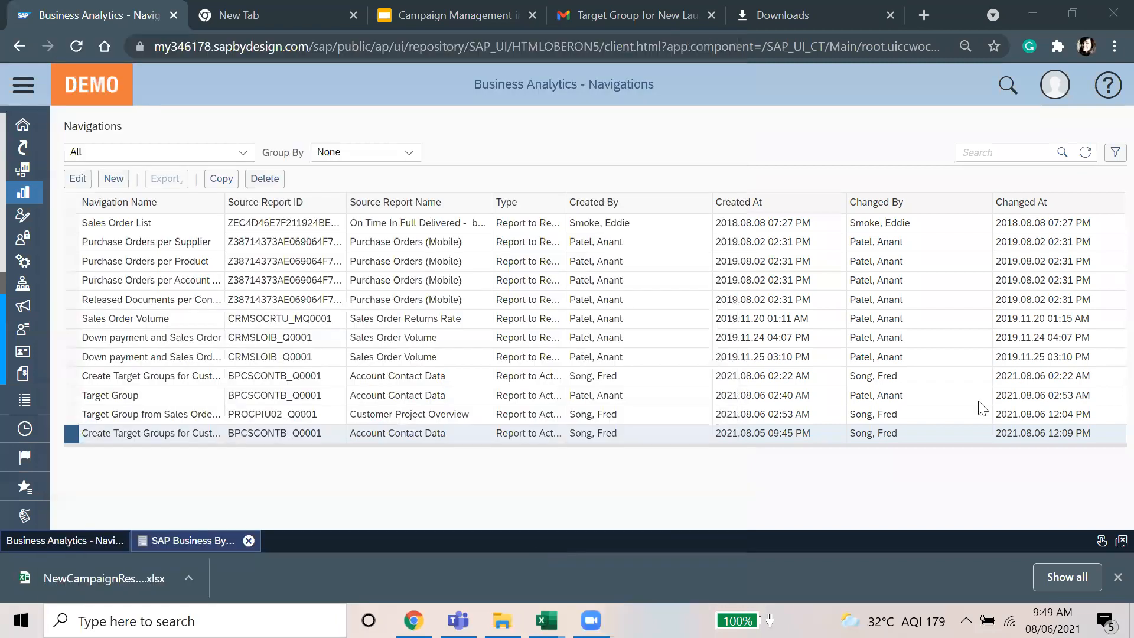